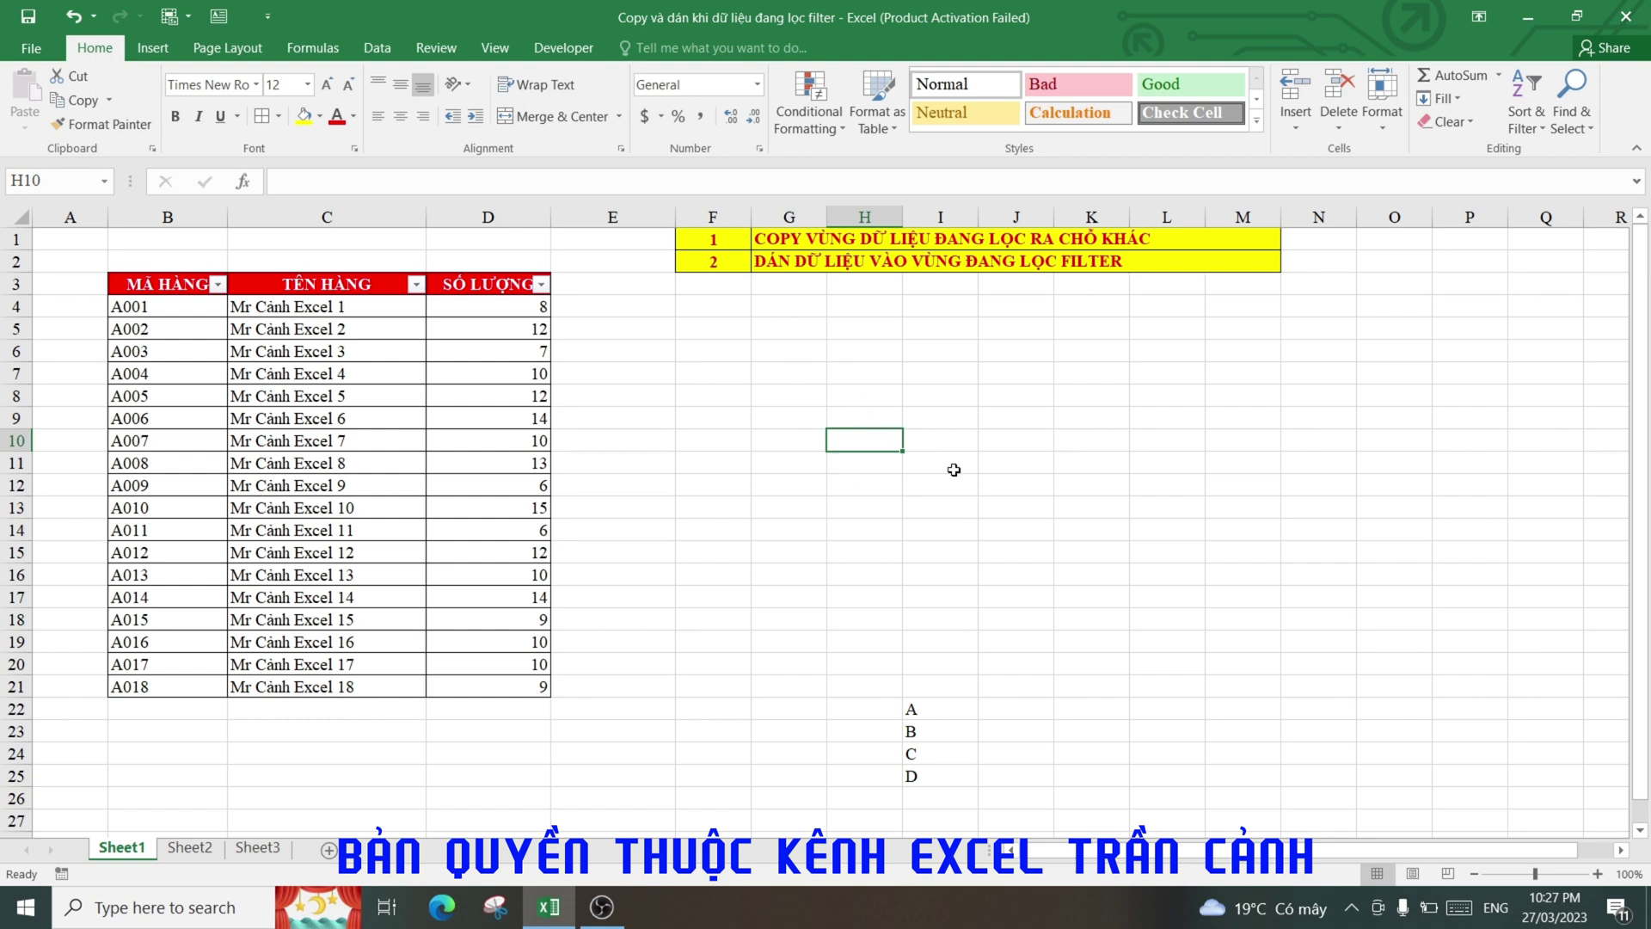
# Step: Filter the MÃ HÀNG column so that only A002, A004 and A006 are shown
pyautogui.click(217, 283)
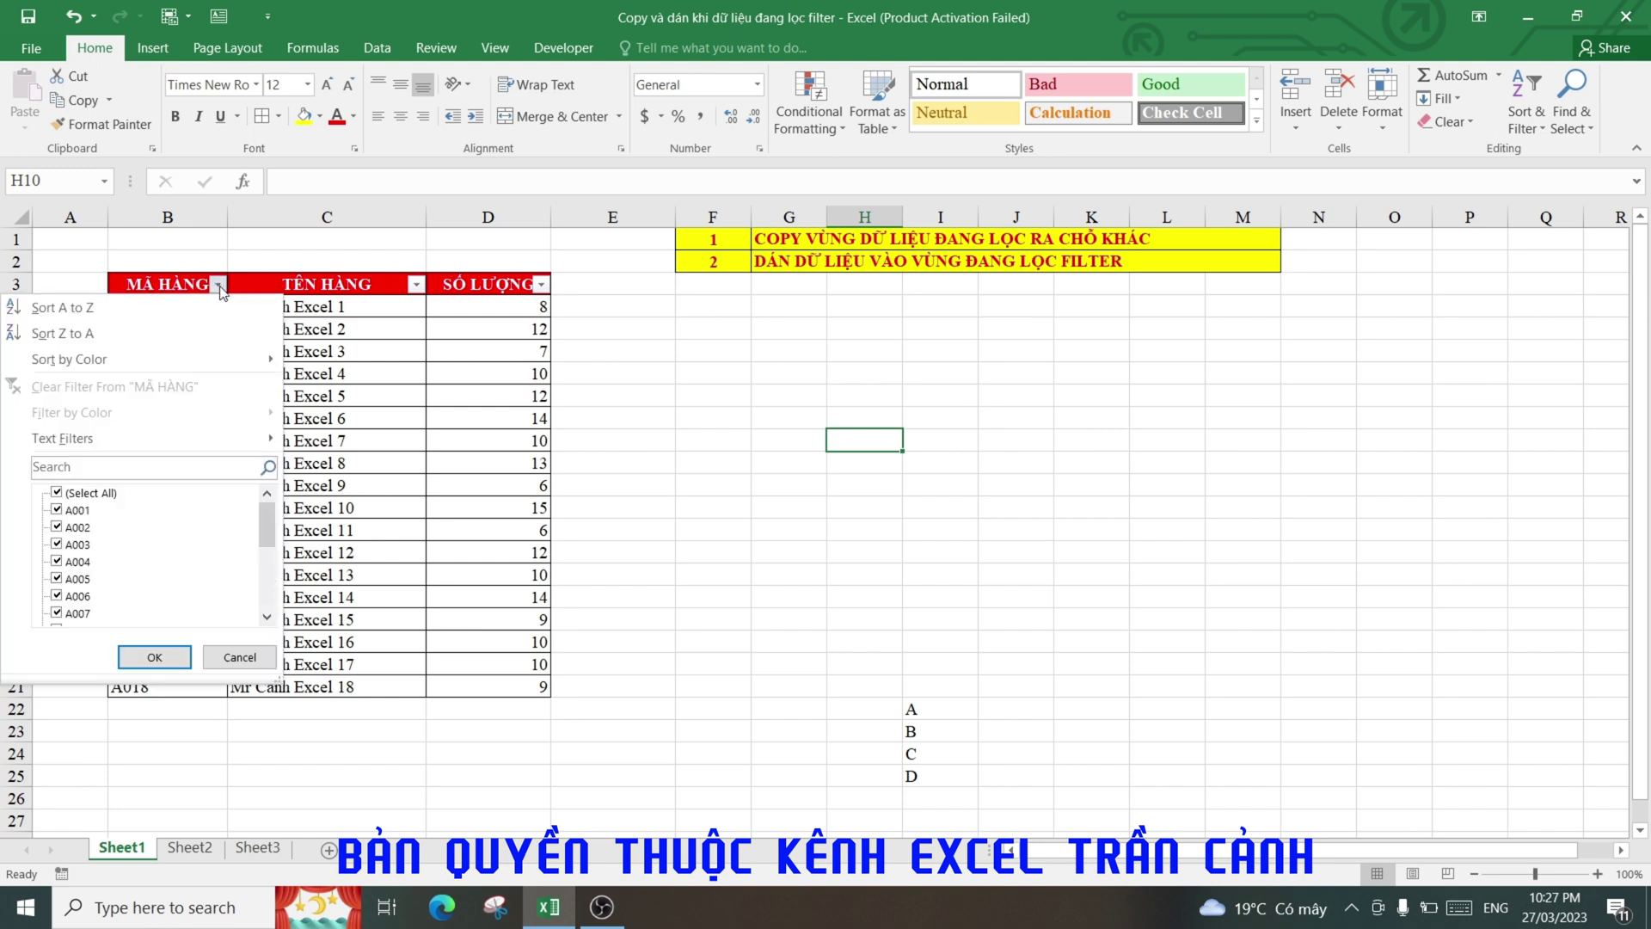
pyautogui.click(57, 526)
pyautogui.click(57, 493)
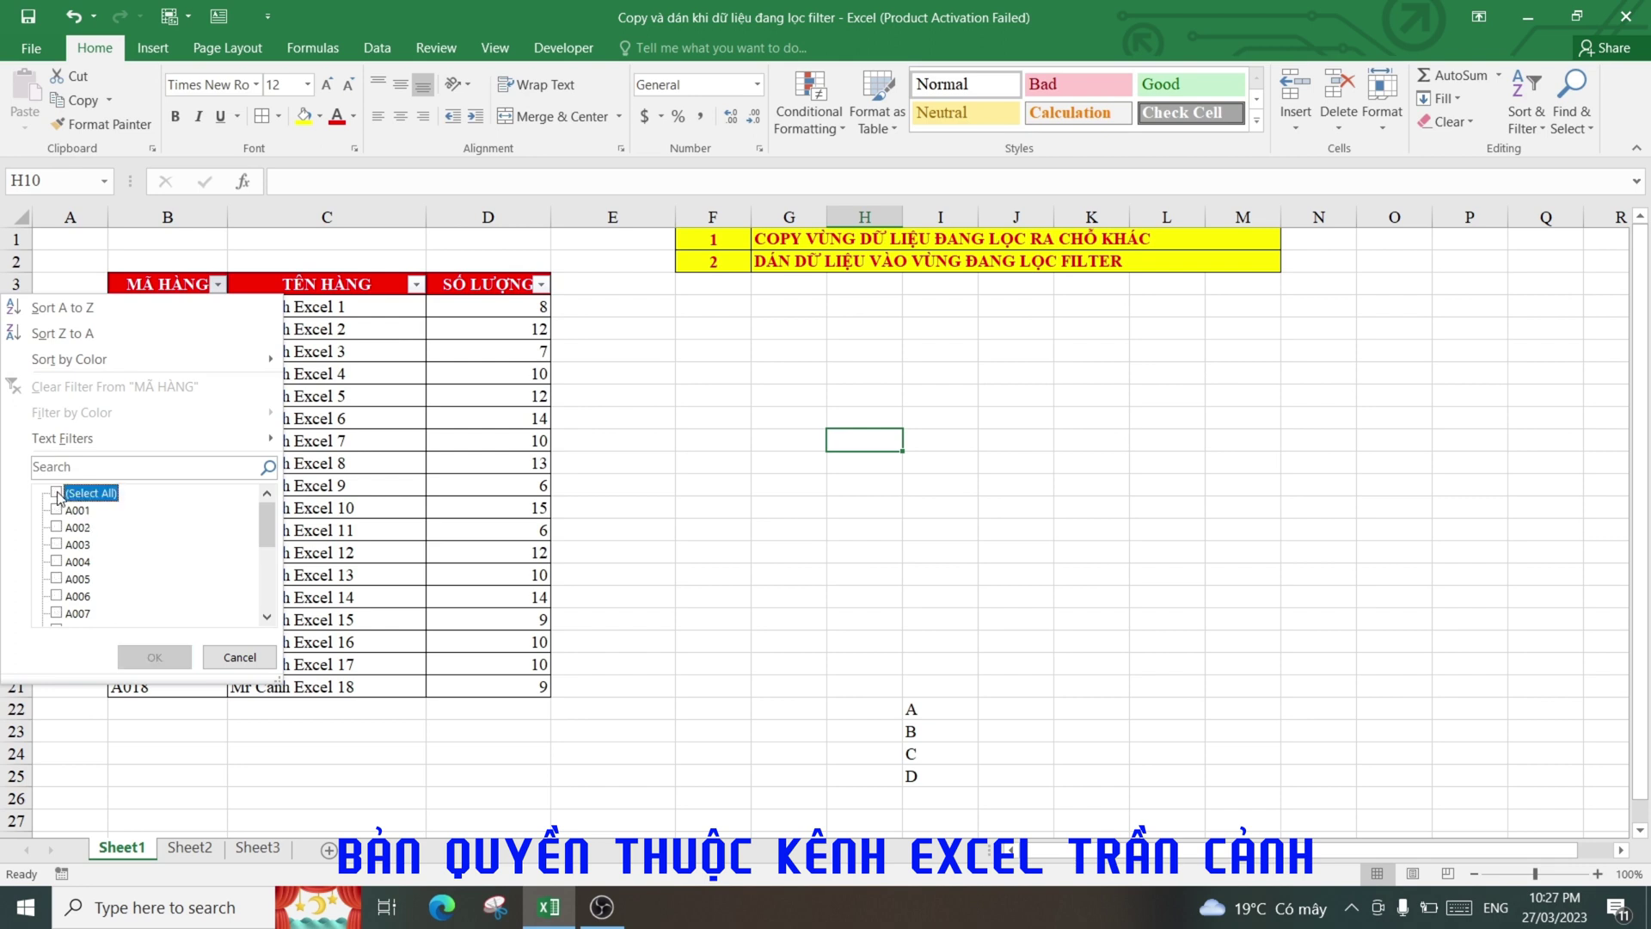
pyautogui.click(56, 526)
pyautogui.click(57, 561)
pyautogui.click(56, 595)
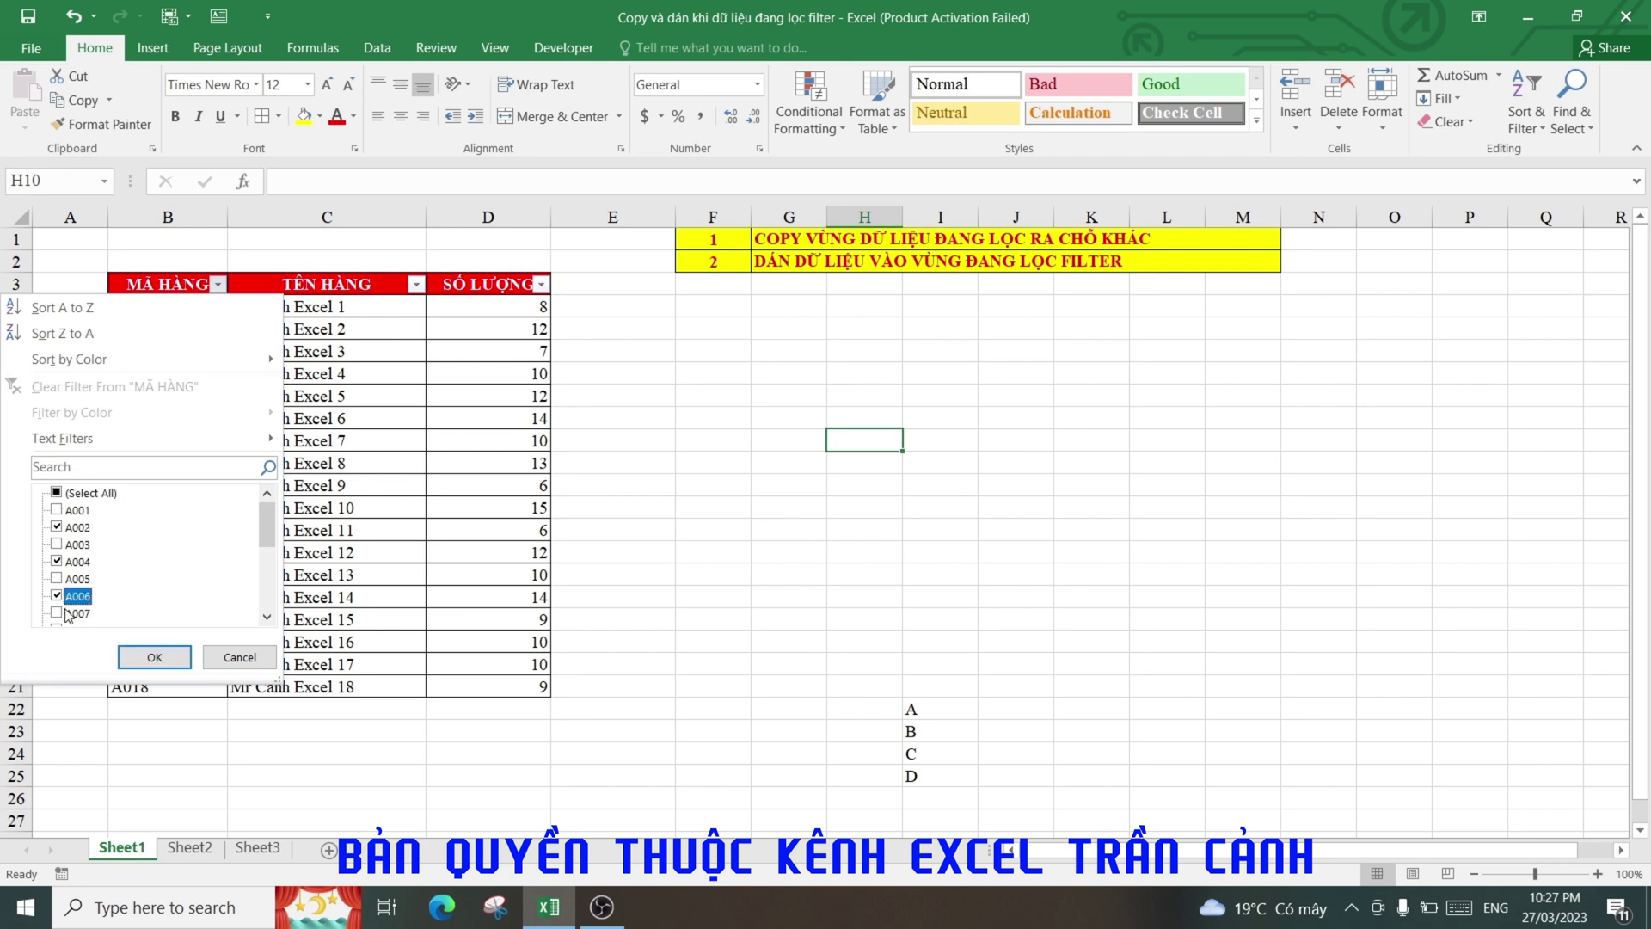
pyautogui.click(151, 658)
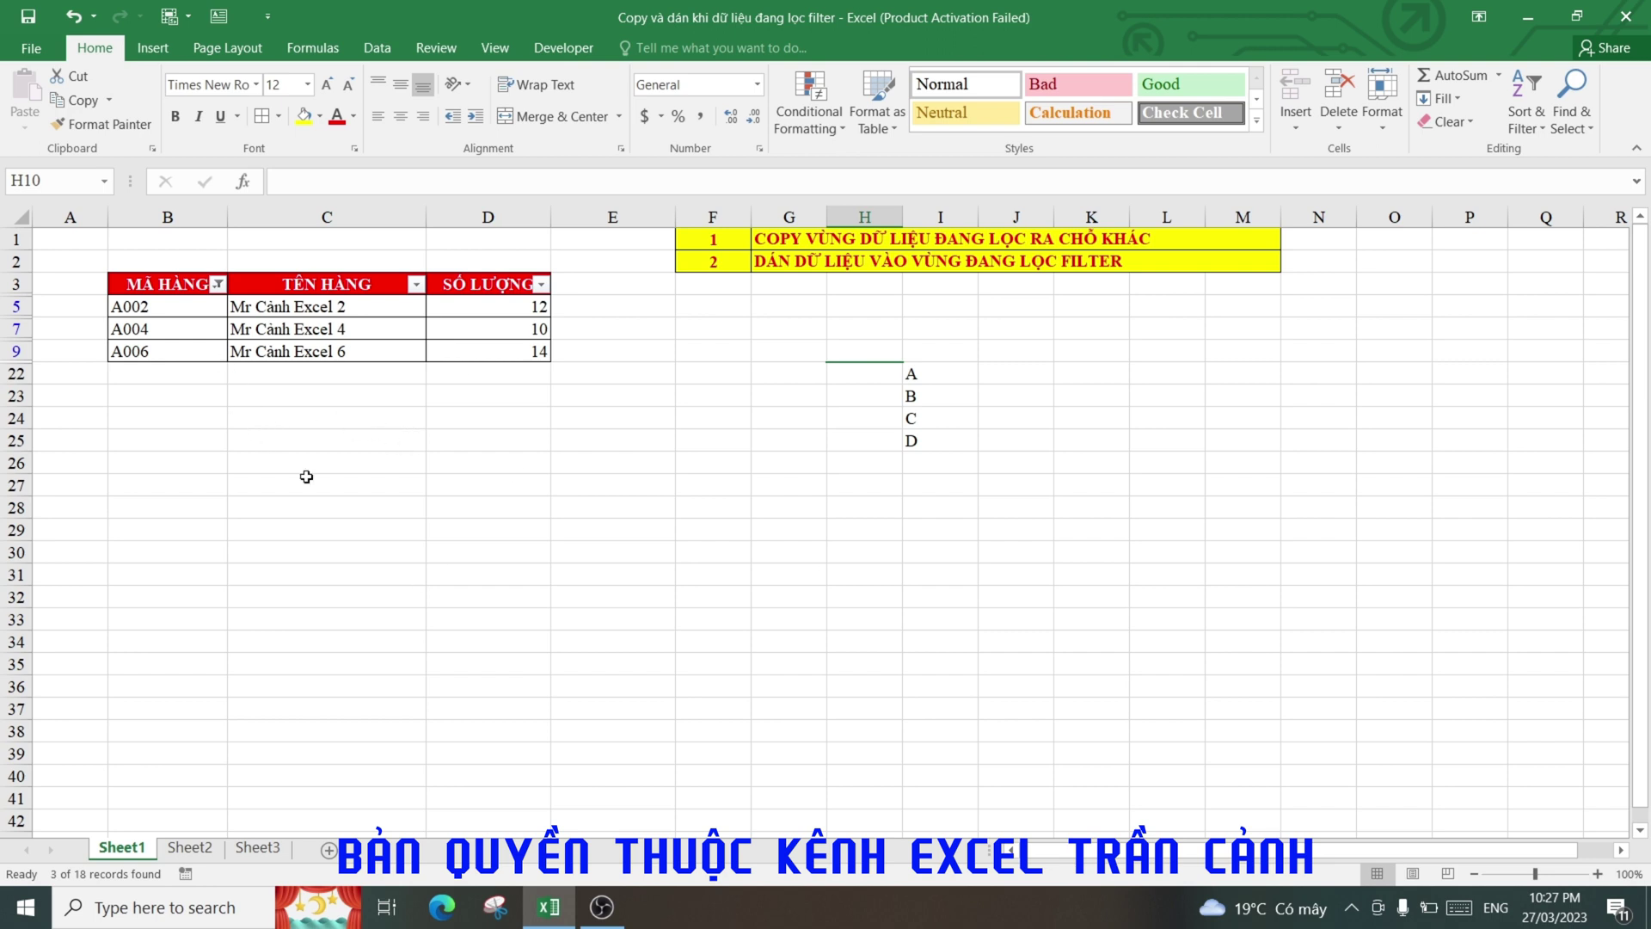
pyautogui.click(400, 507)
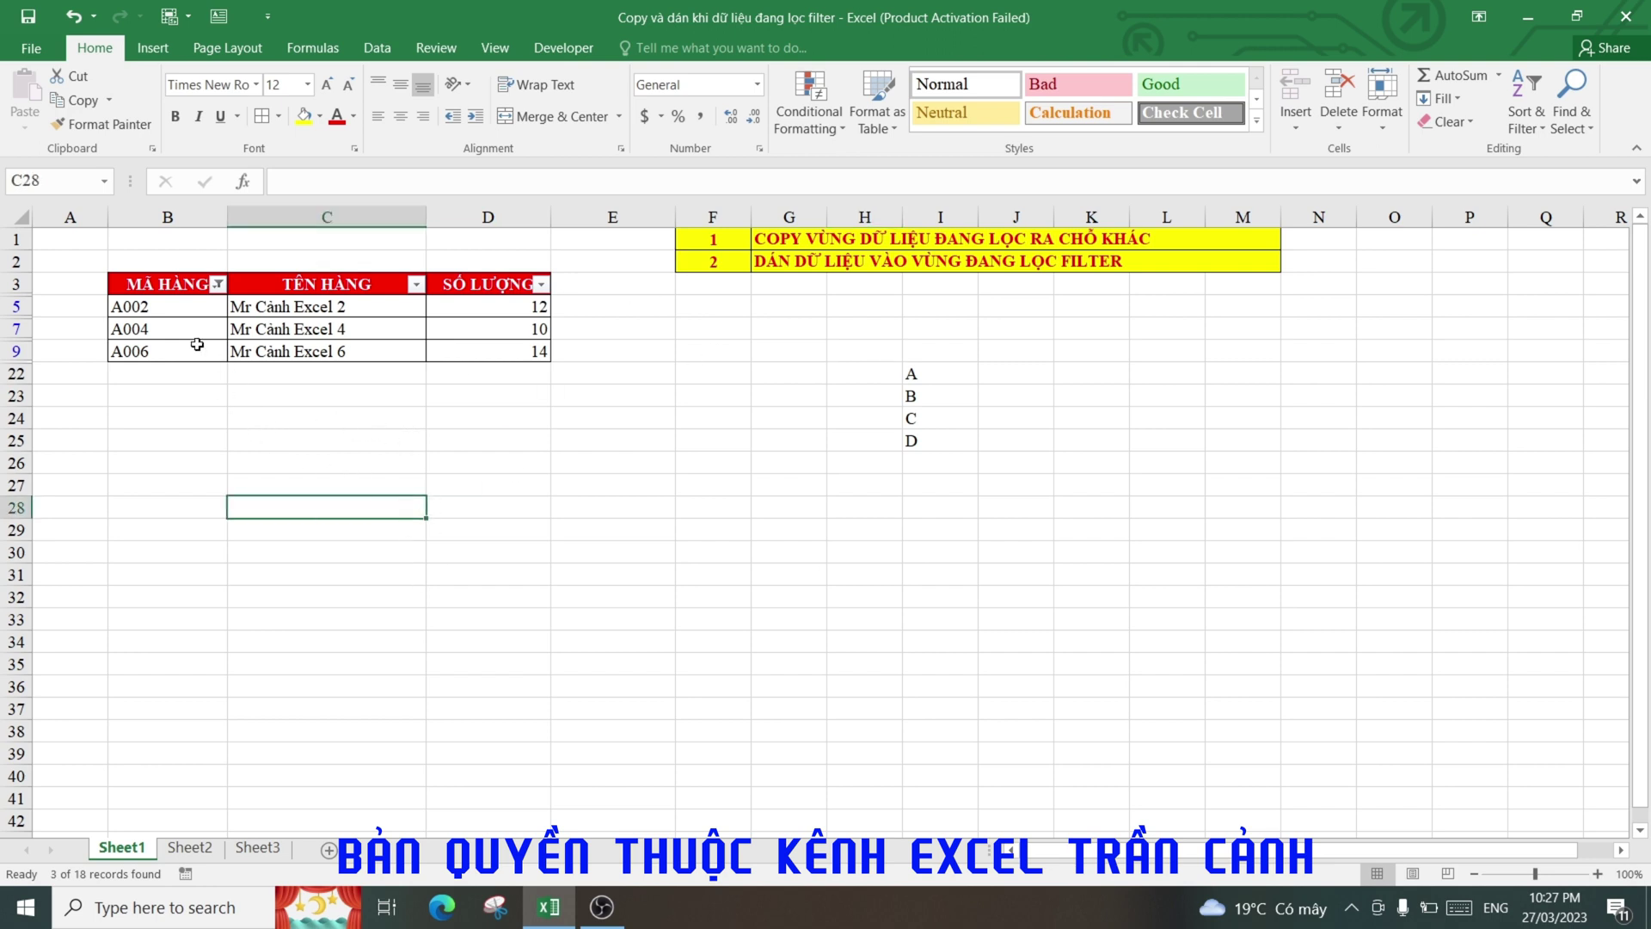
# Step: Copy the filtered table including its header row and paste it at cell F28
pyautogui.moveTo(153, 281); pyautogui.dragTo(482, 350)
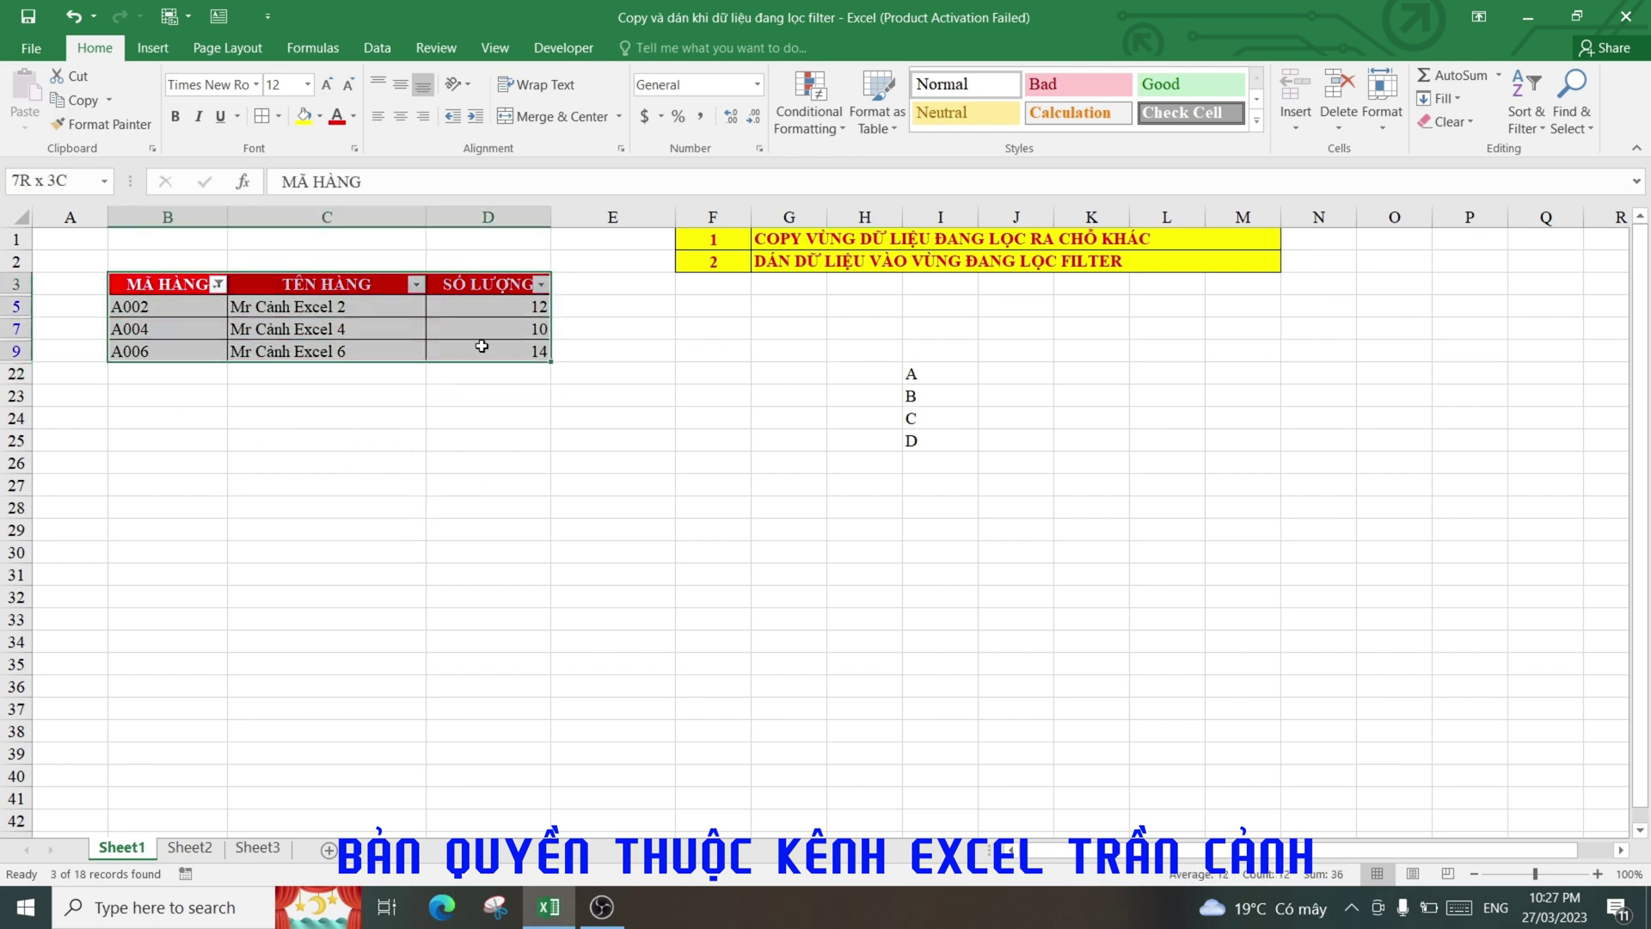
pyautogui.rightClick(386, 328)
pyautogui.click(442, 370)
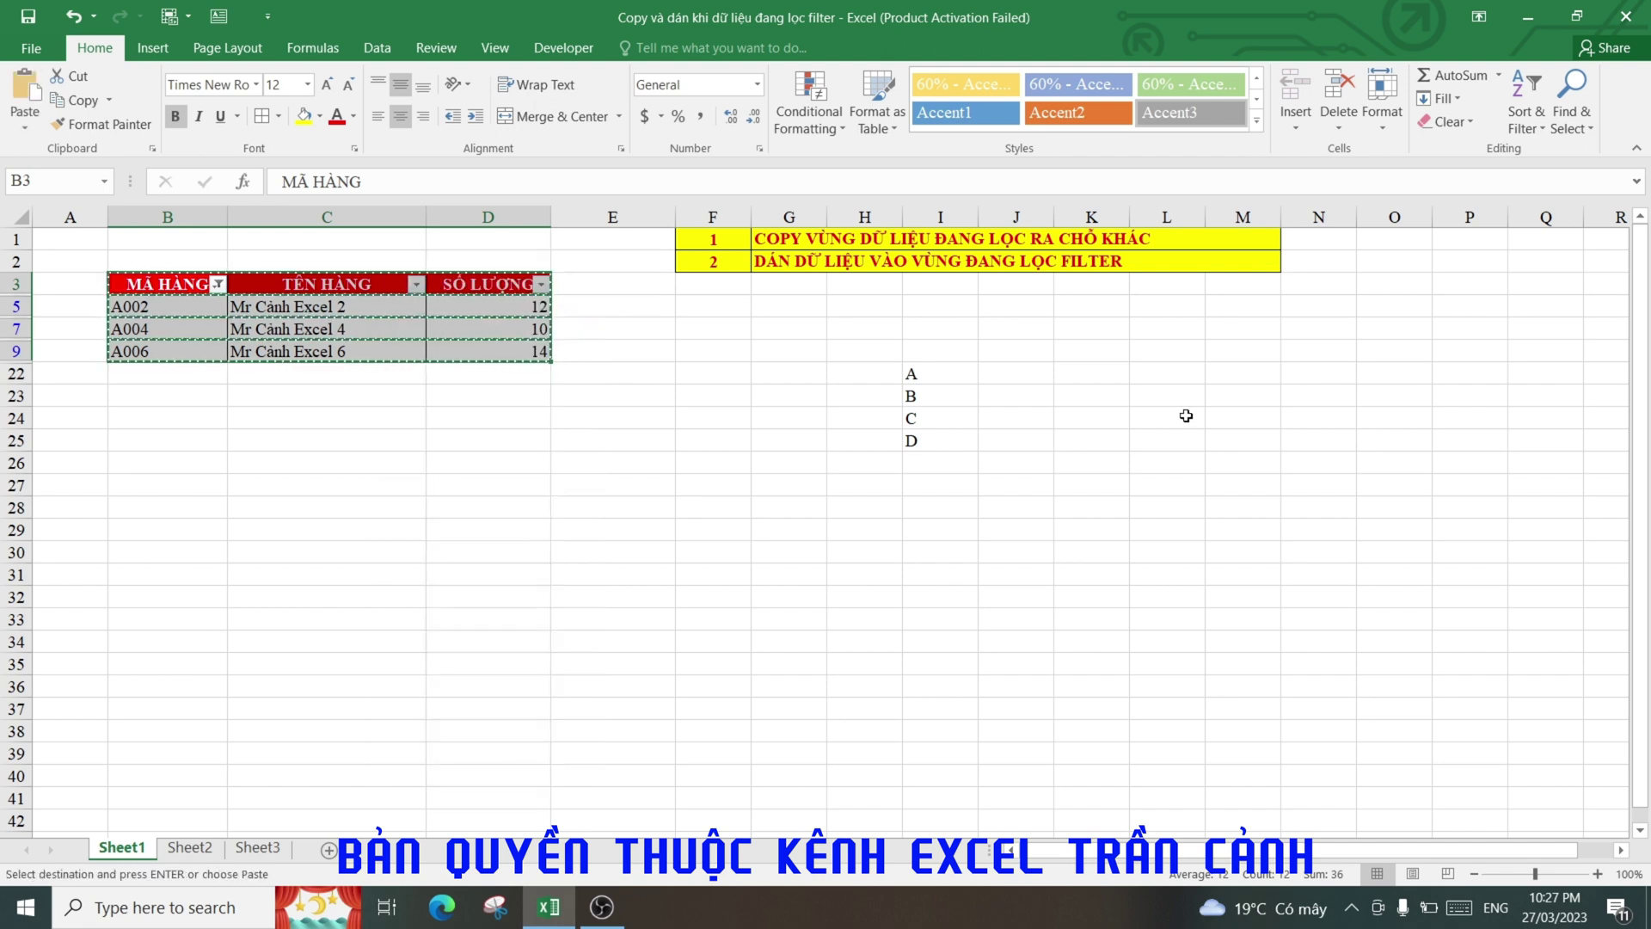
pyautogui.click(713, 509)
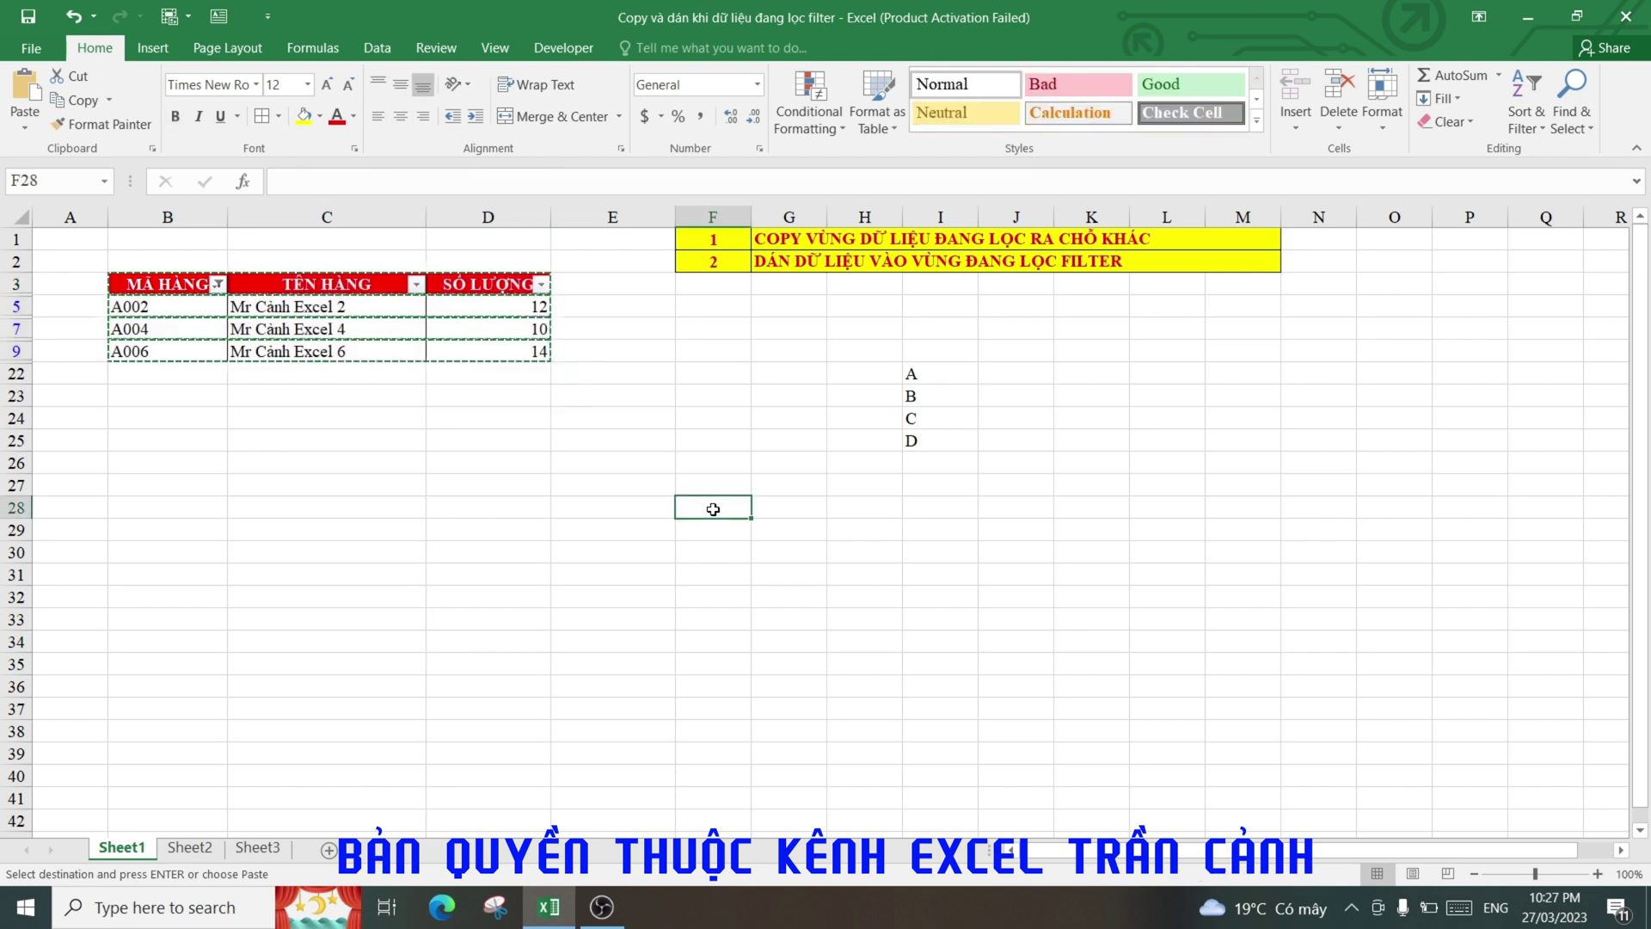
pyautogui.rightClick(713, 509)
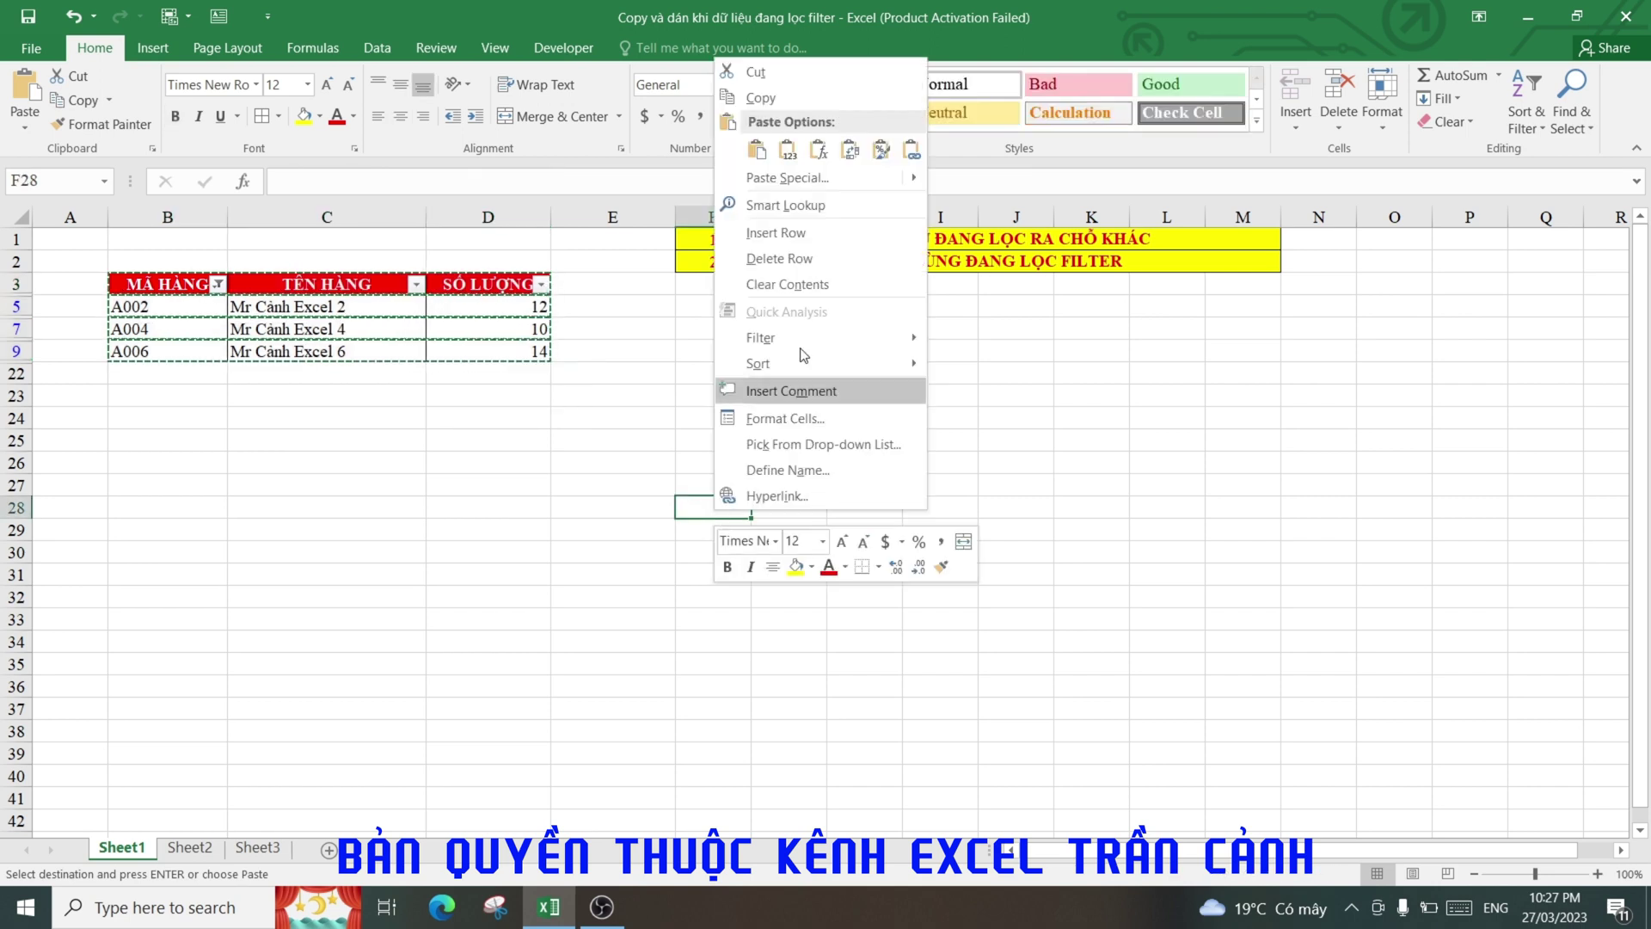
pyautogui.click(759, 153)
pyautogui.click(1016, 529)
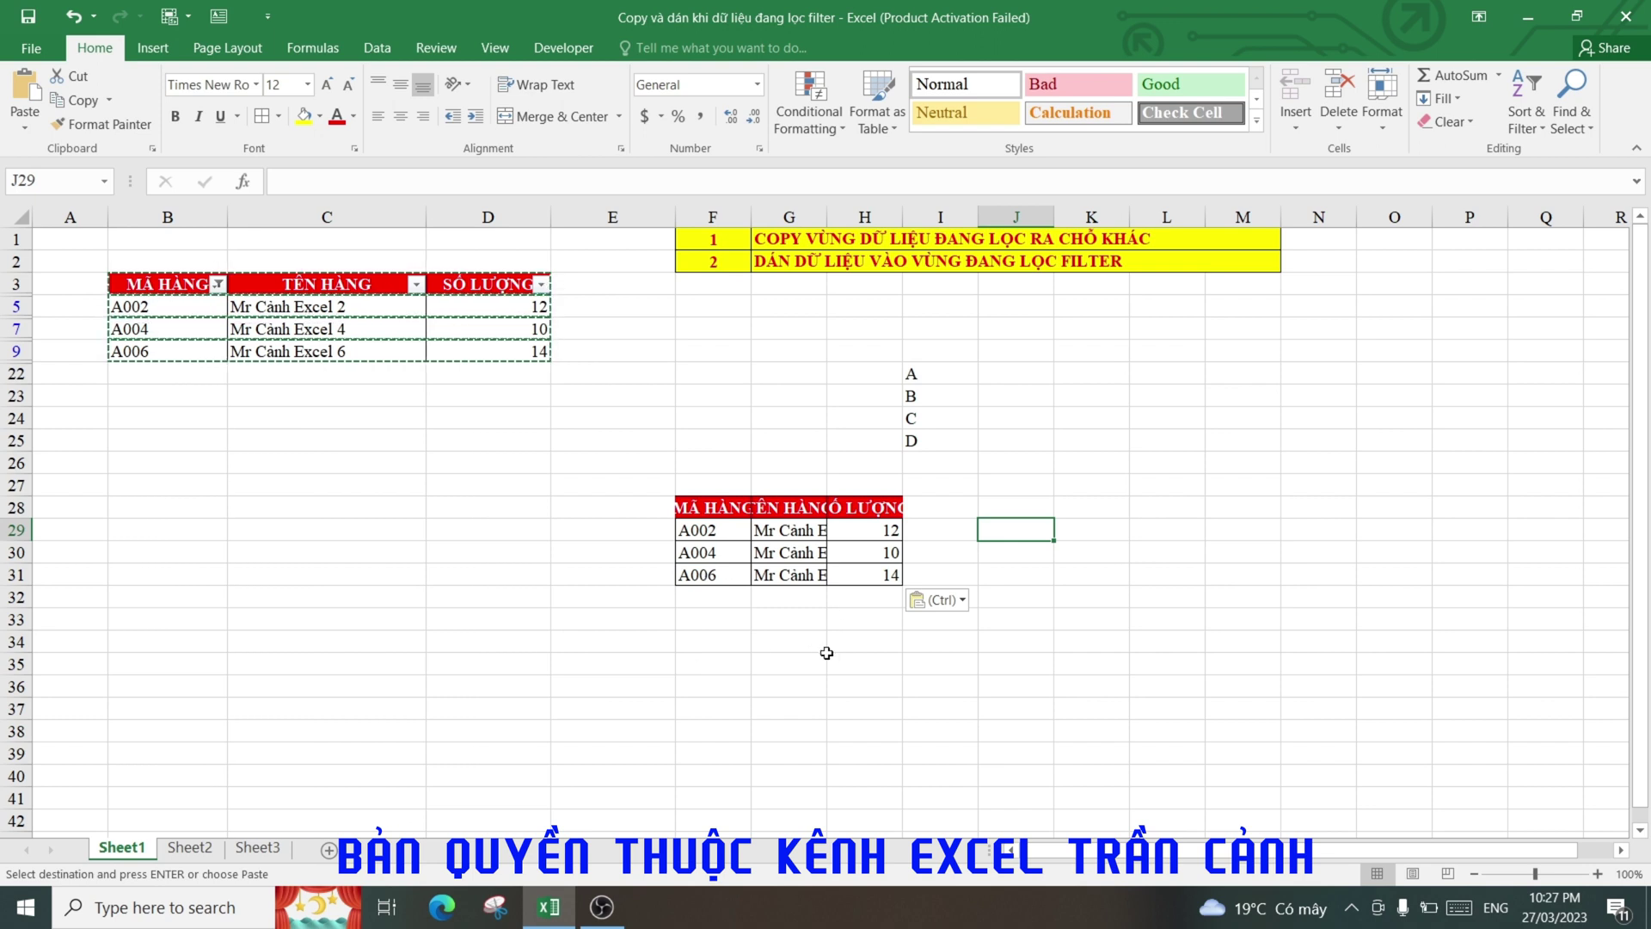
# Step: Show all item codes again in the MÃ HÀNG filter
pyautogui.click(217, 284)
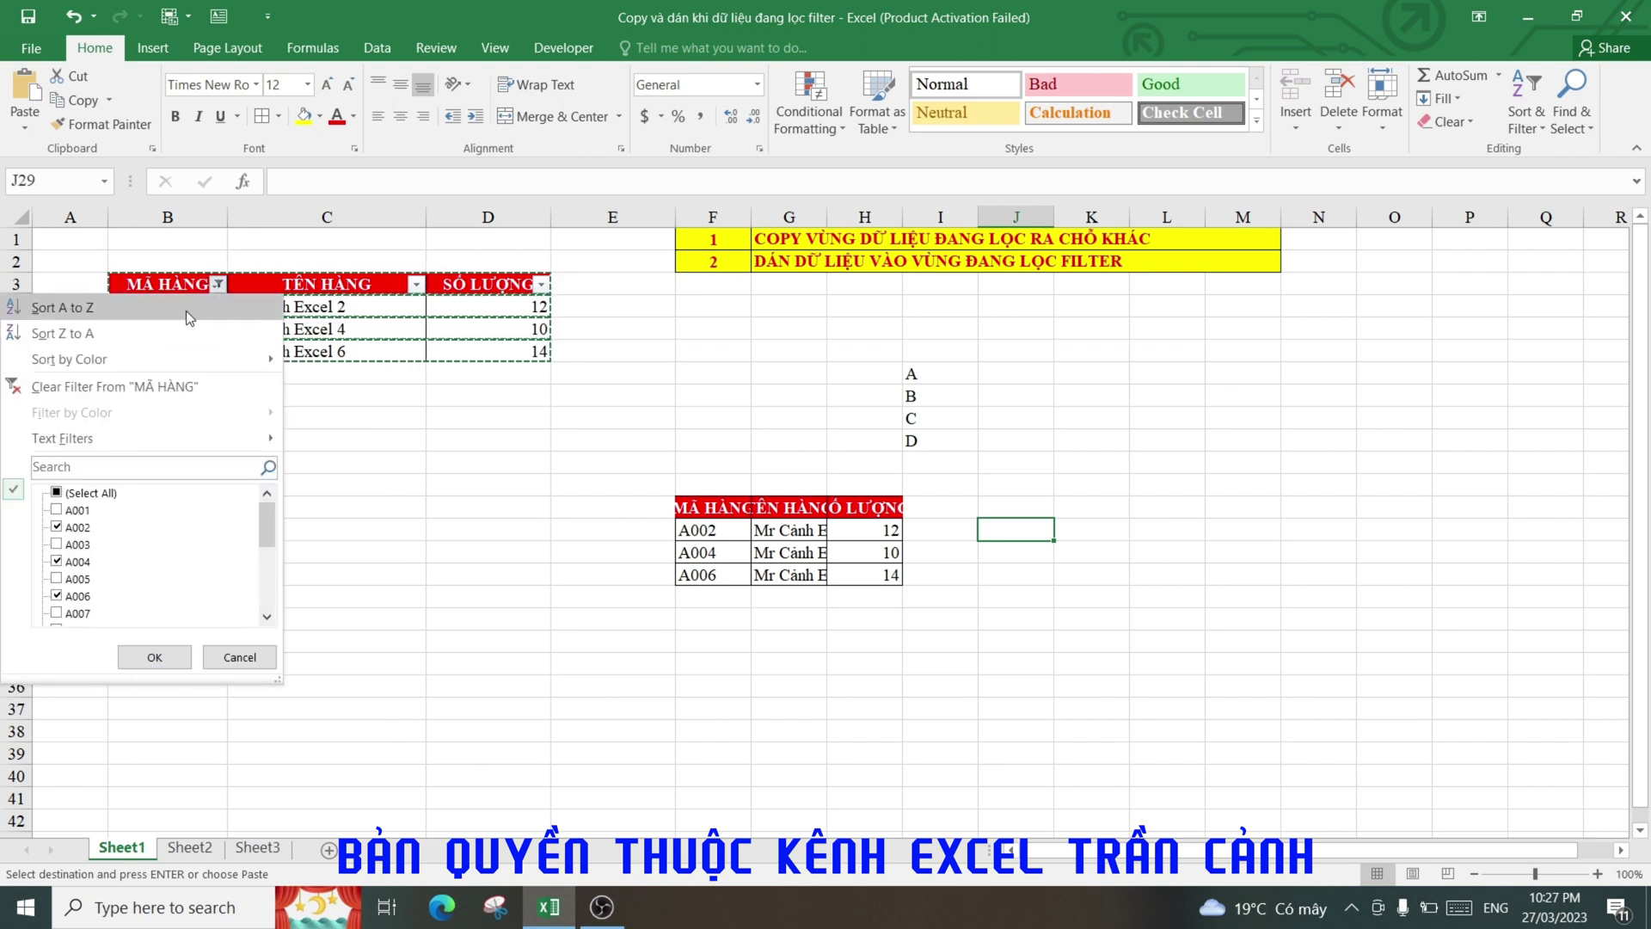
pyautogui.click(57, 493)
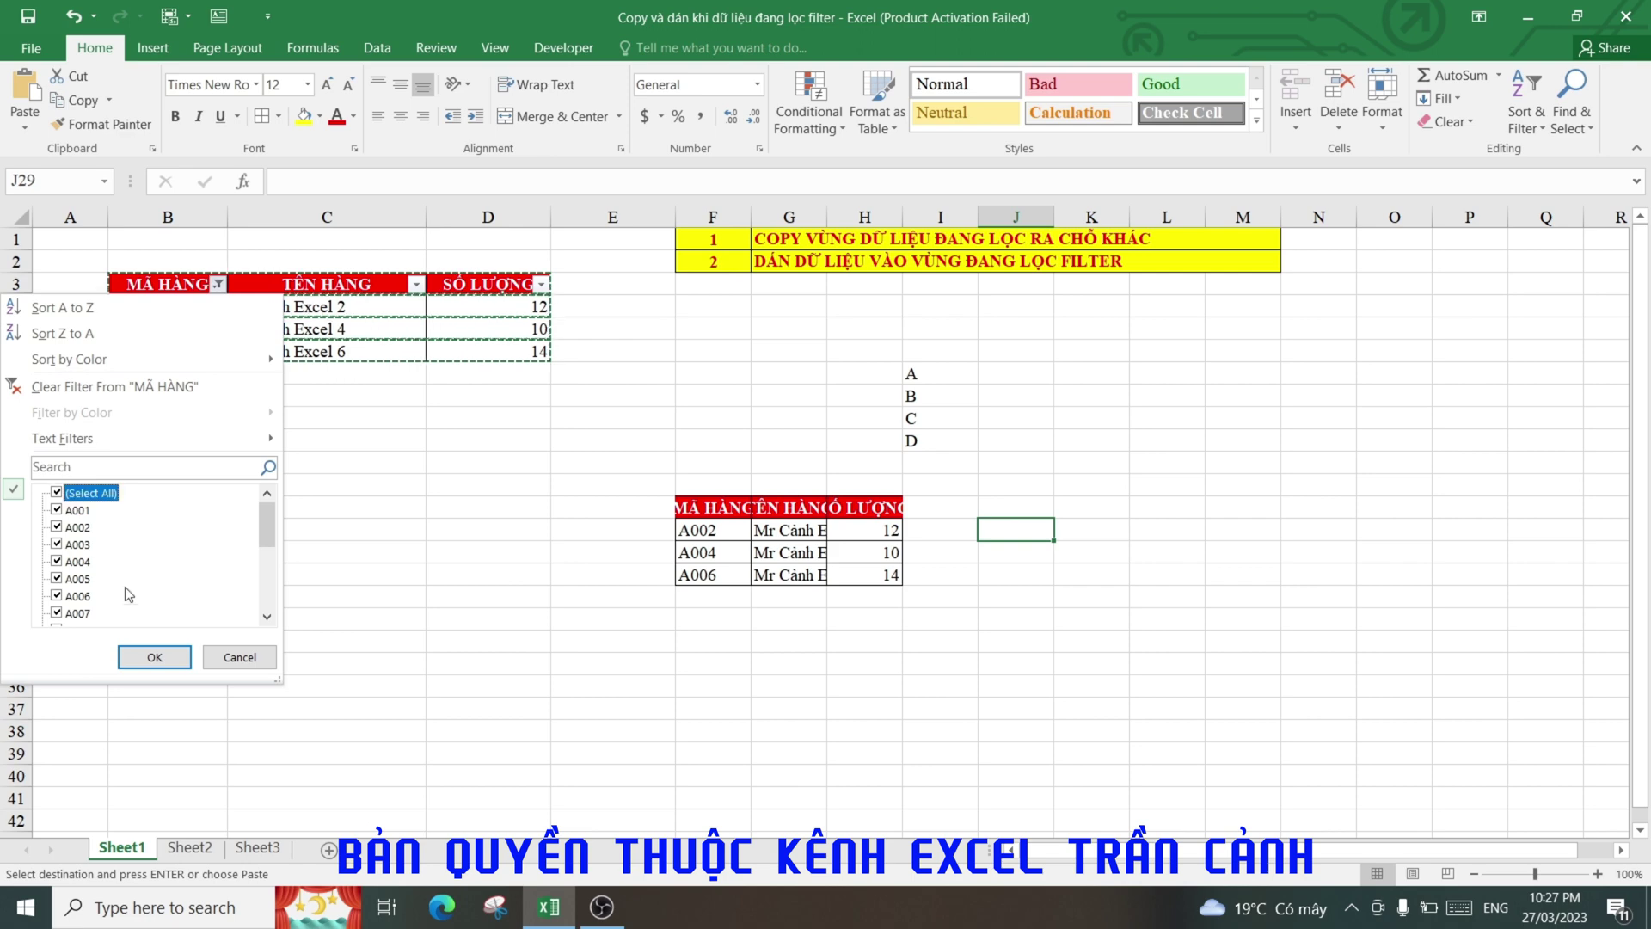
pyautogui.click(154, 657)
pyautogui.click(763, 531)
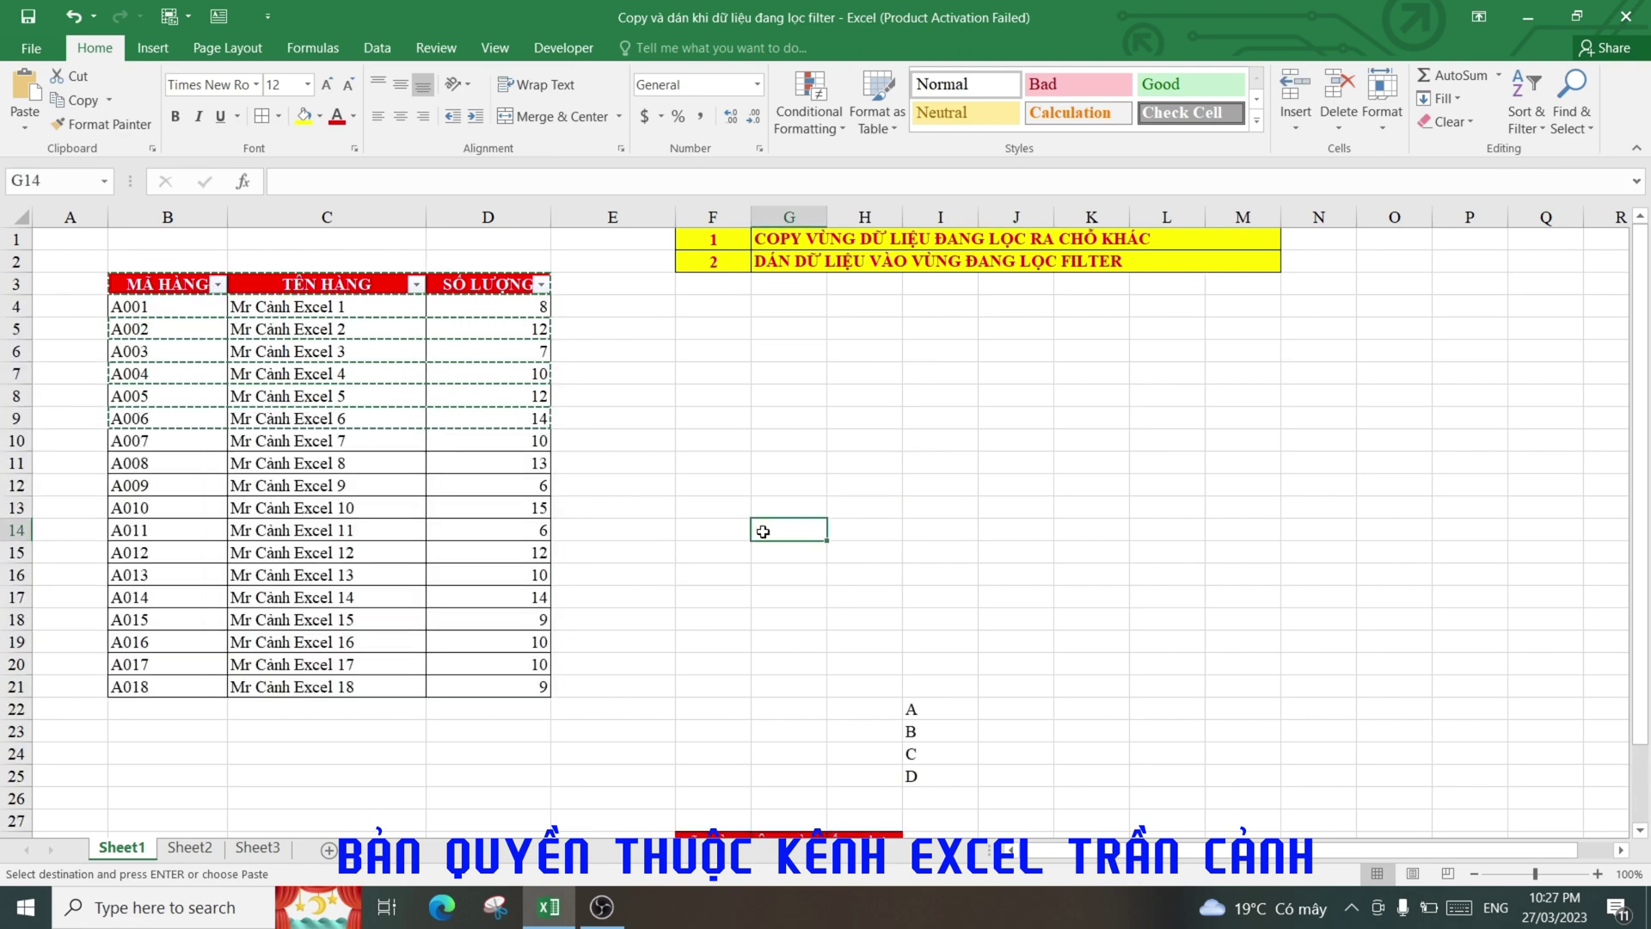
# Step: End copy mode and compare the pasted table at F28 with the full source table
pyautogui.scroll(-4, 792, 791)
pyautogui.scroll(4, 606, 593)
pyautogui.press('Escape')
pyautogui.press('Up')
pyautogui.press('Up')
pyautogui.press('Up')
pyautogui.press('Up')
pyautogui.scroll(-3, 748, 559)
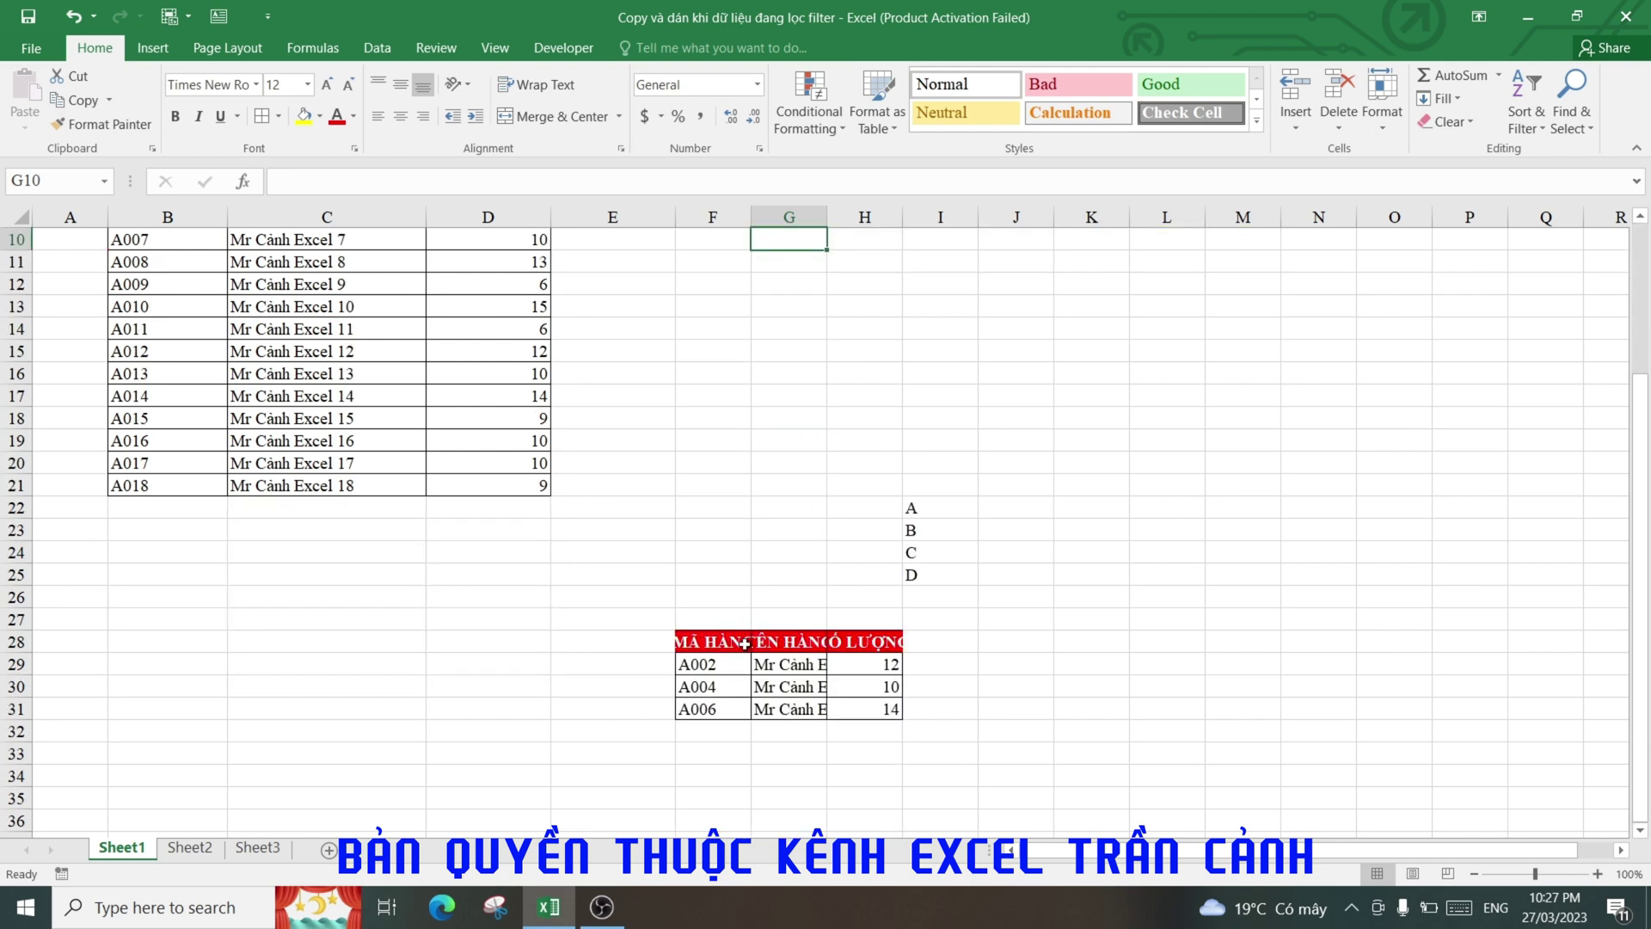
pyautogui.scroll(1, 812, 692)
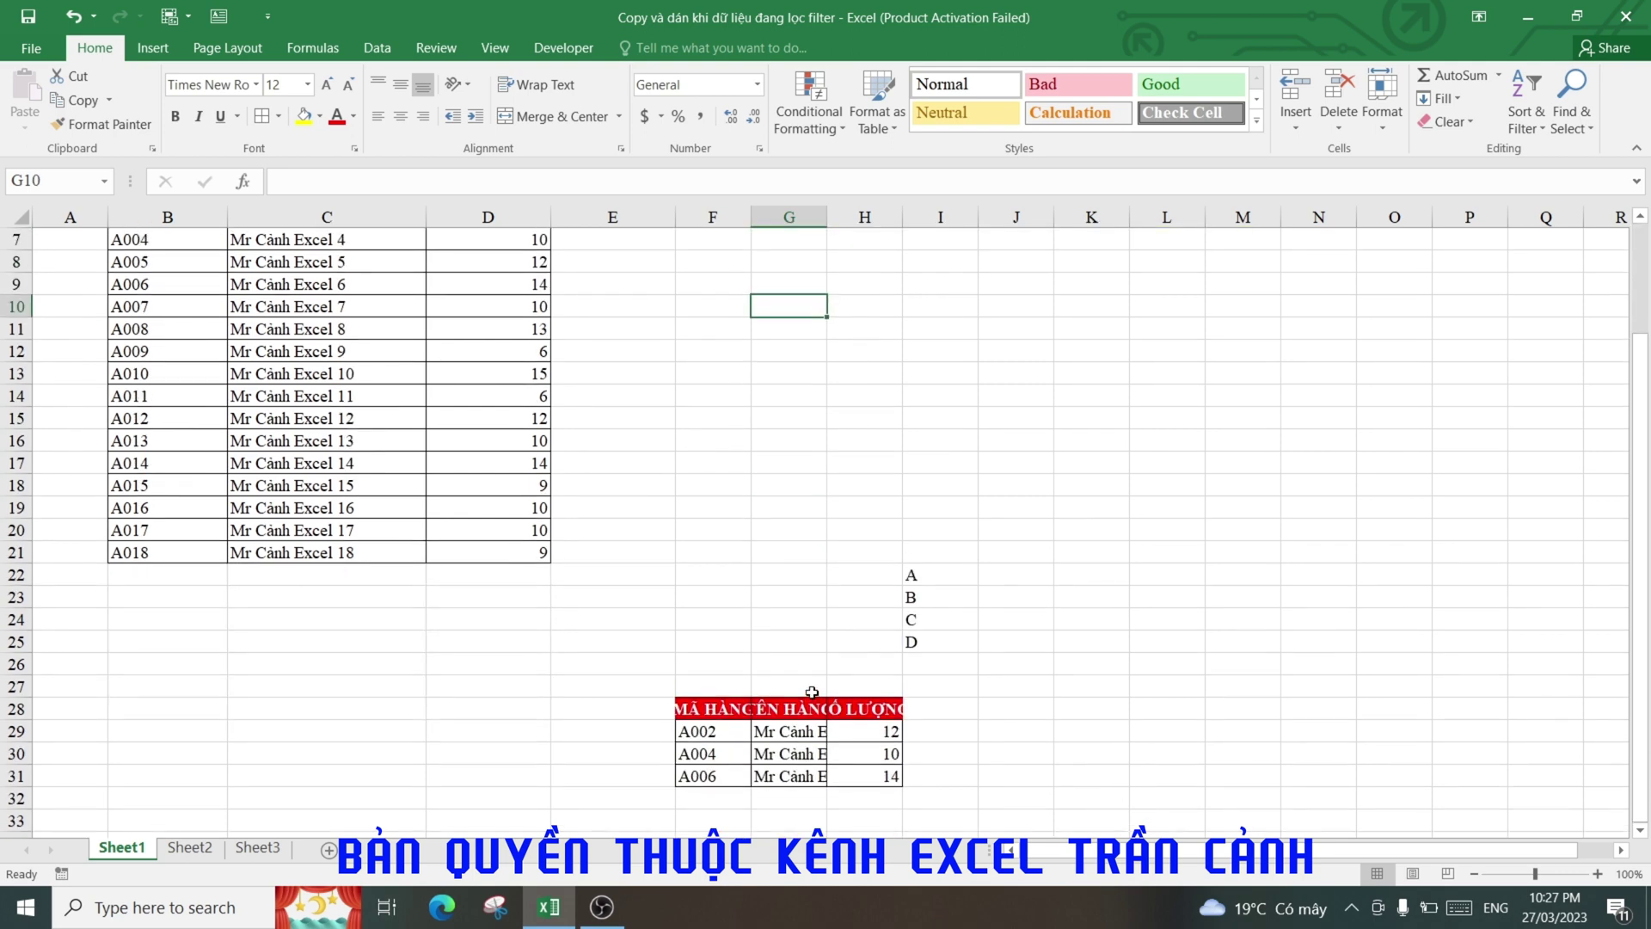
pyautogui.scroll(2, 812, 693)
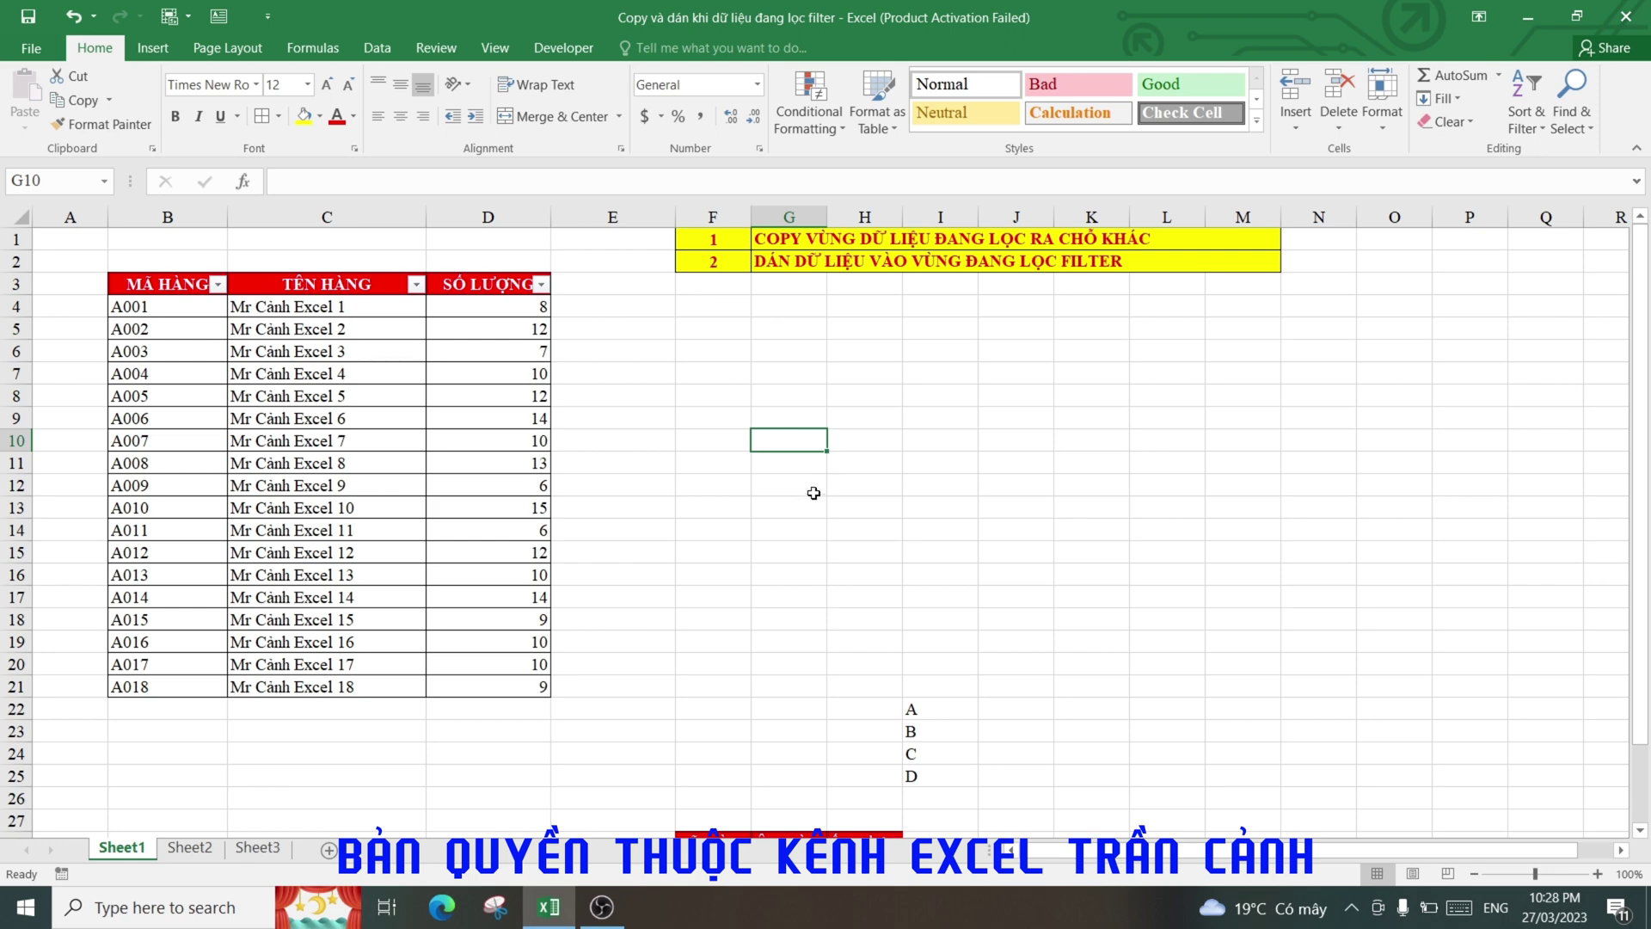
# Step: Filter the MÃ HÀNG column so that only A002, A004 and A005 are shown
pyautogui.click(218, 285)
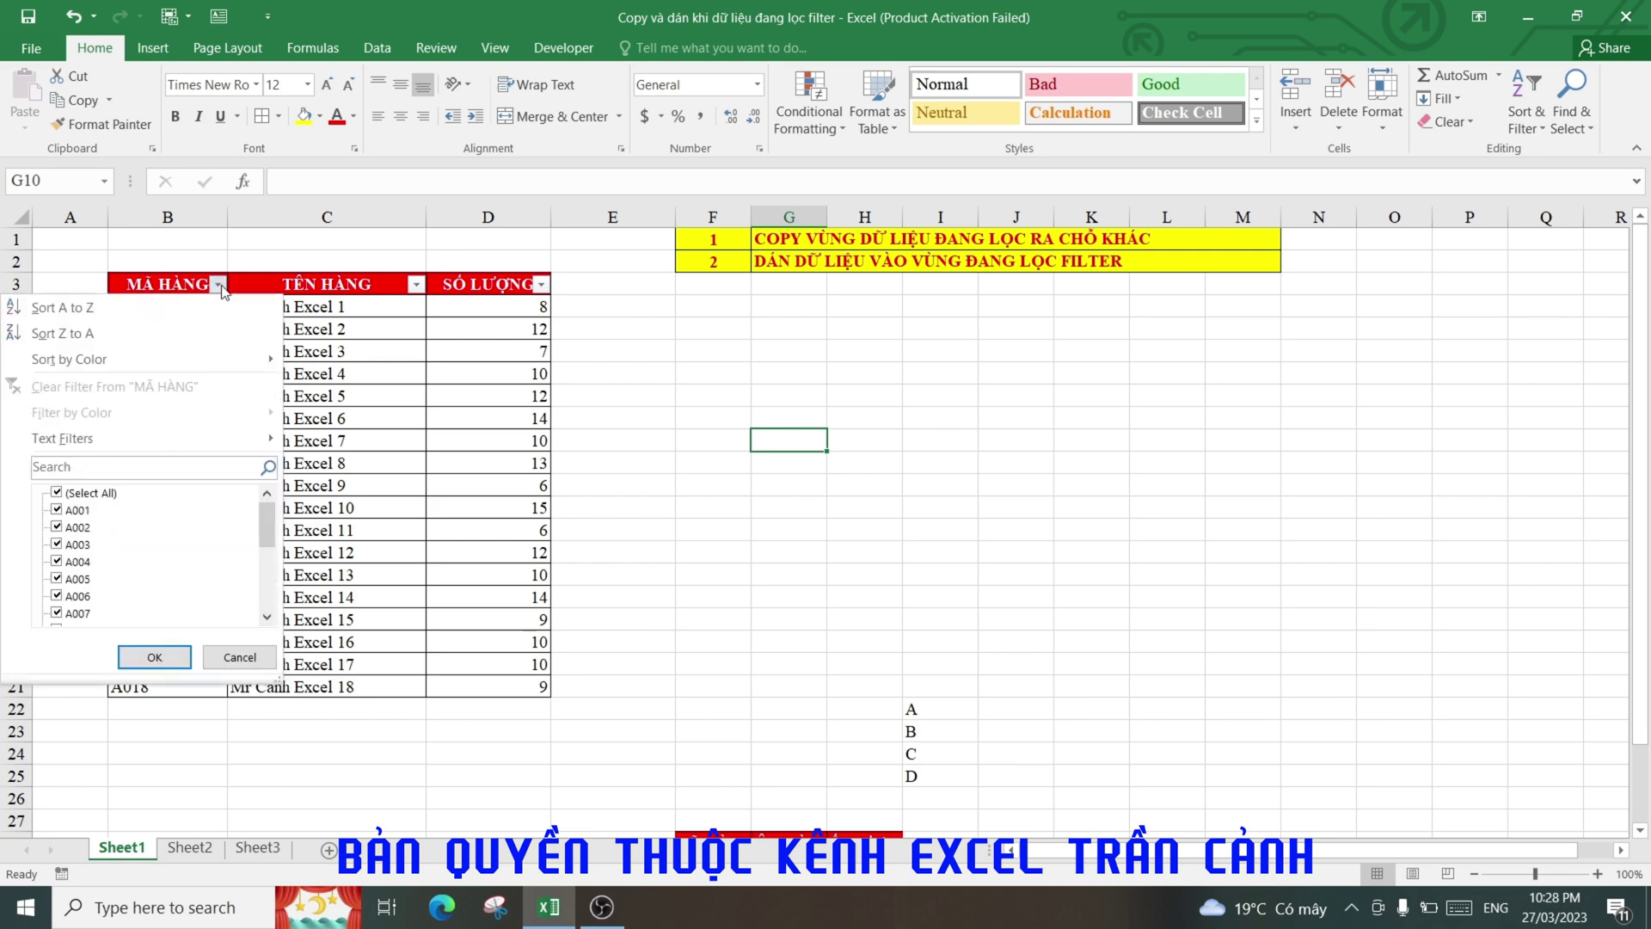
pyautogui.click(57, 493)
pyautogui.click(57, 526)
pyautogui.click(57, 561)
pyautogui.click(56, 579)
pyautogui.click(154, 657)
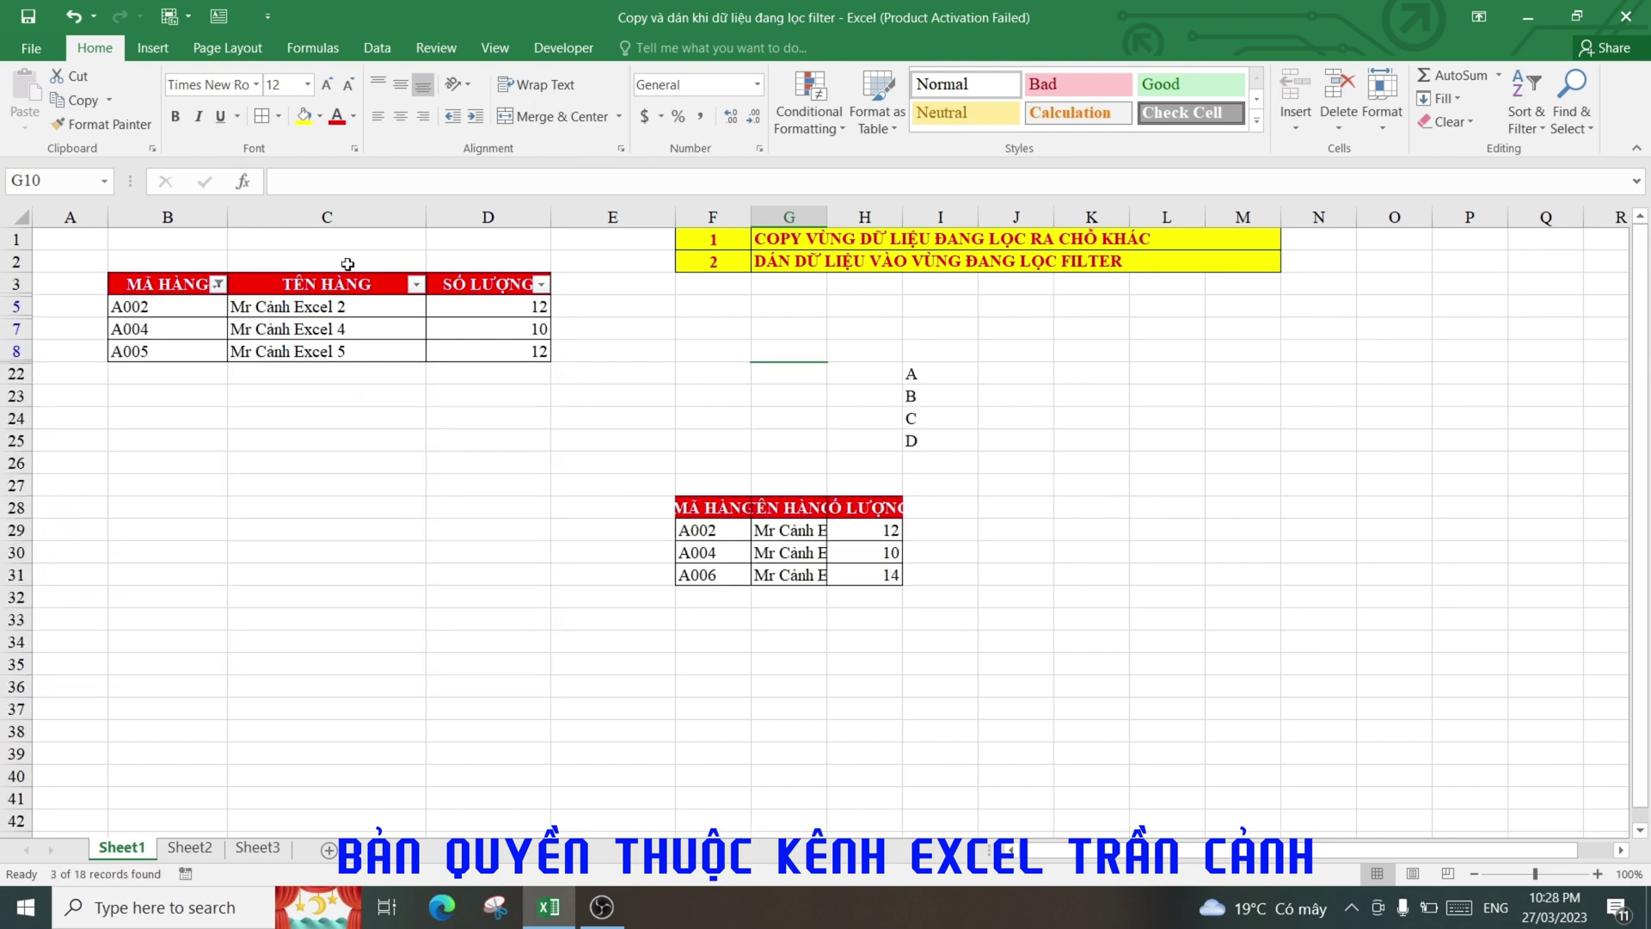
pyautogui.click(470, 492)
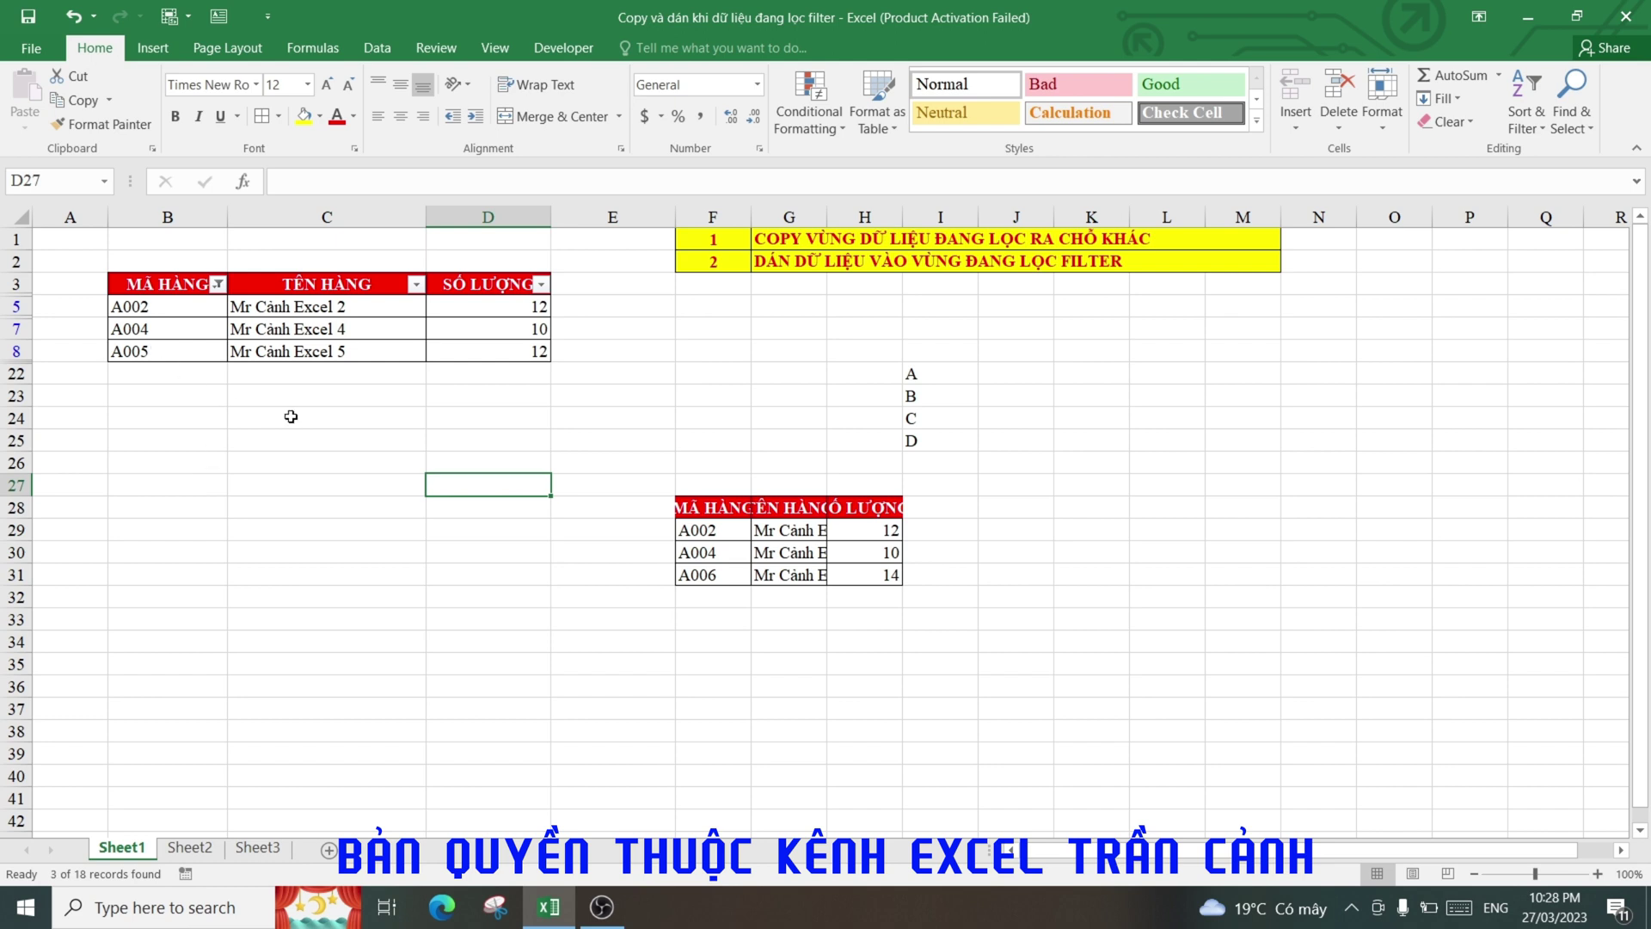
# Step: Select the filtered table with its header row and restrict the selection to visible cells only using Go To Special
pyautogui.moveTo(137, 281); pyautogui.dragTo(495, 352)
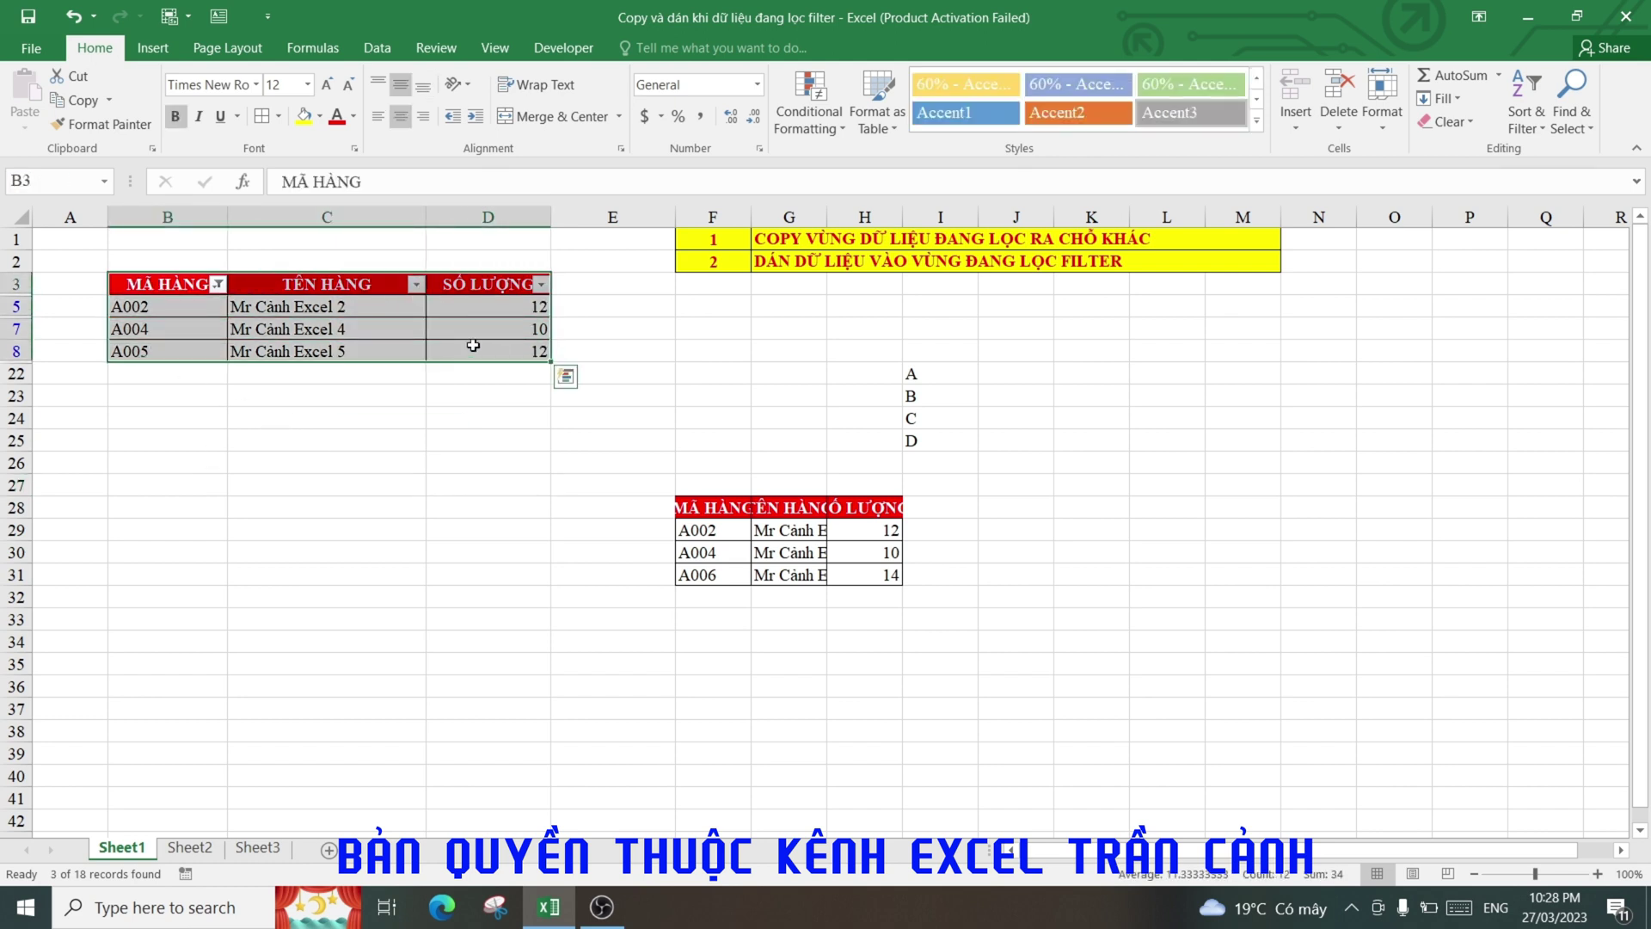
pyautogui.hotkey('ctrl', 'g')
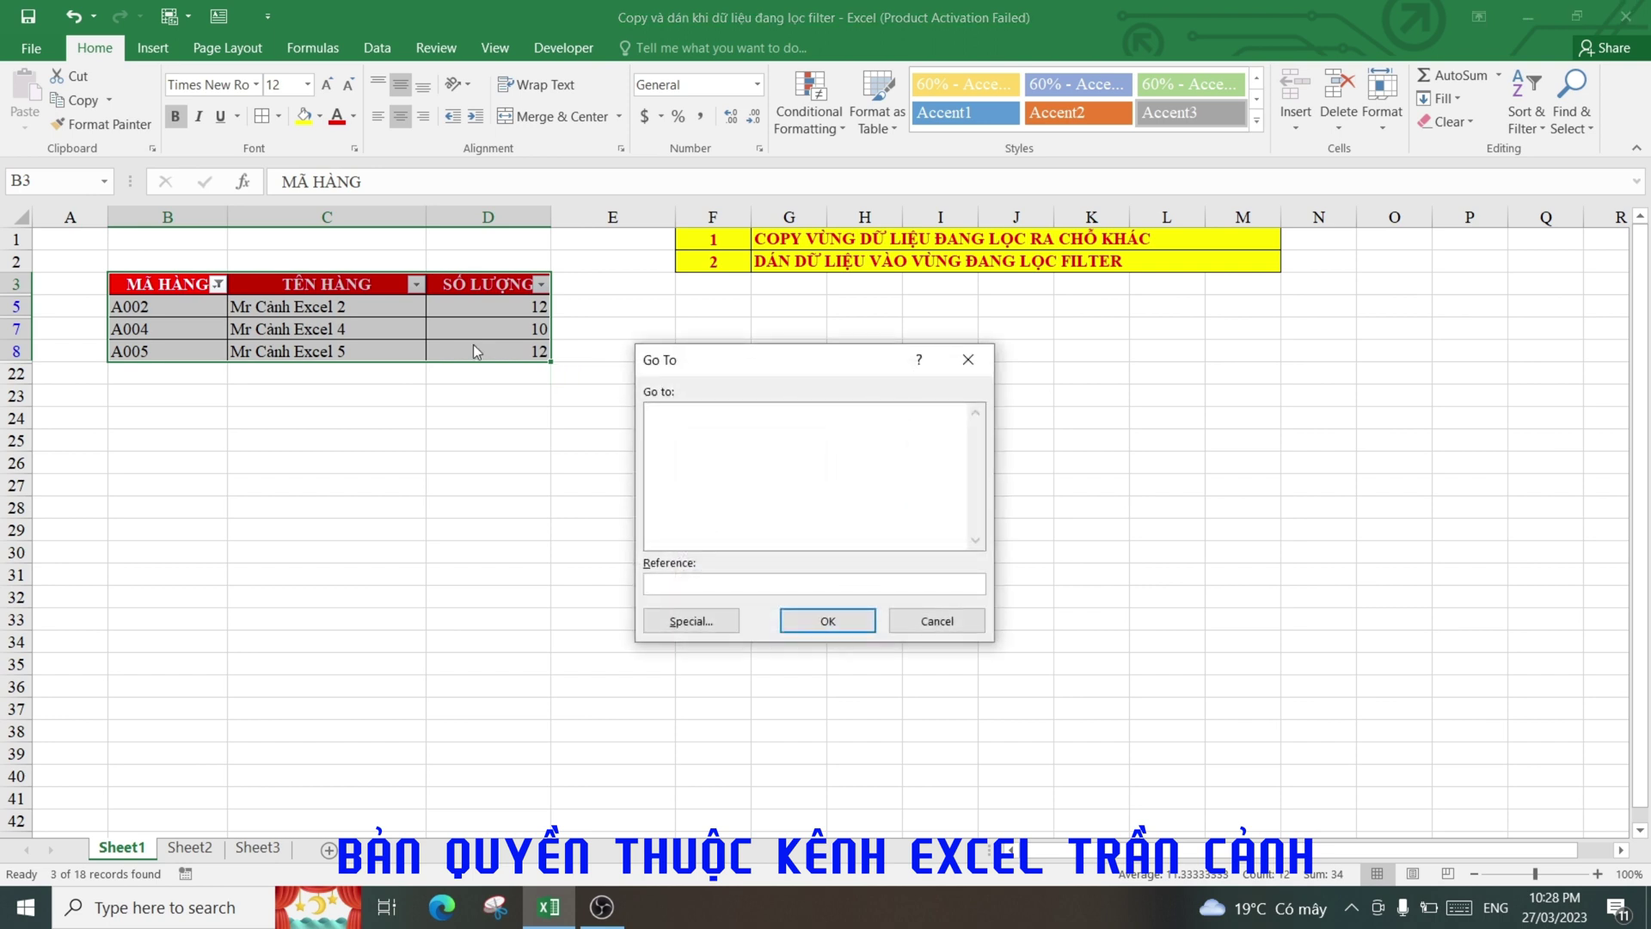
pyautogui.moveTo(380, 438); pyautogui.dragTo(324, 431)
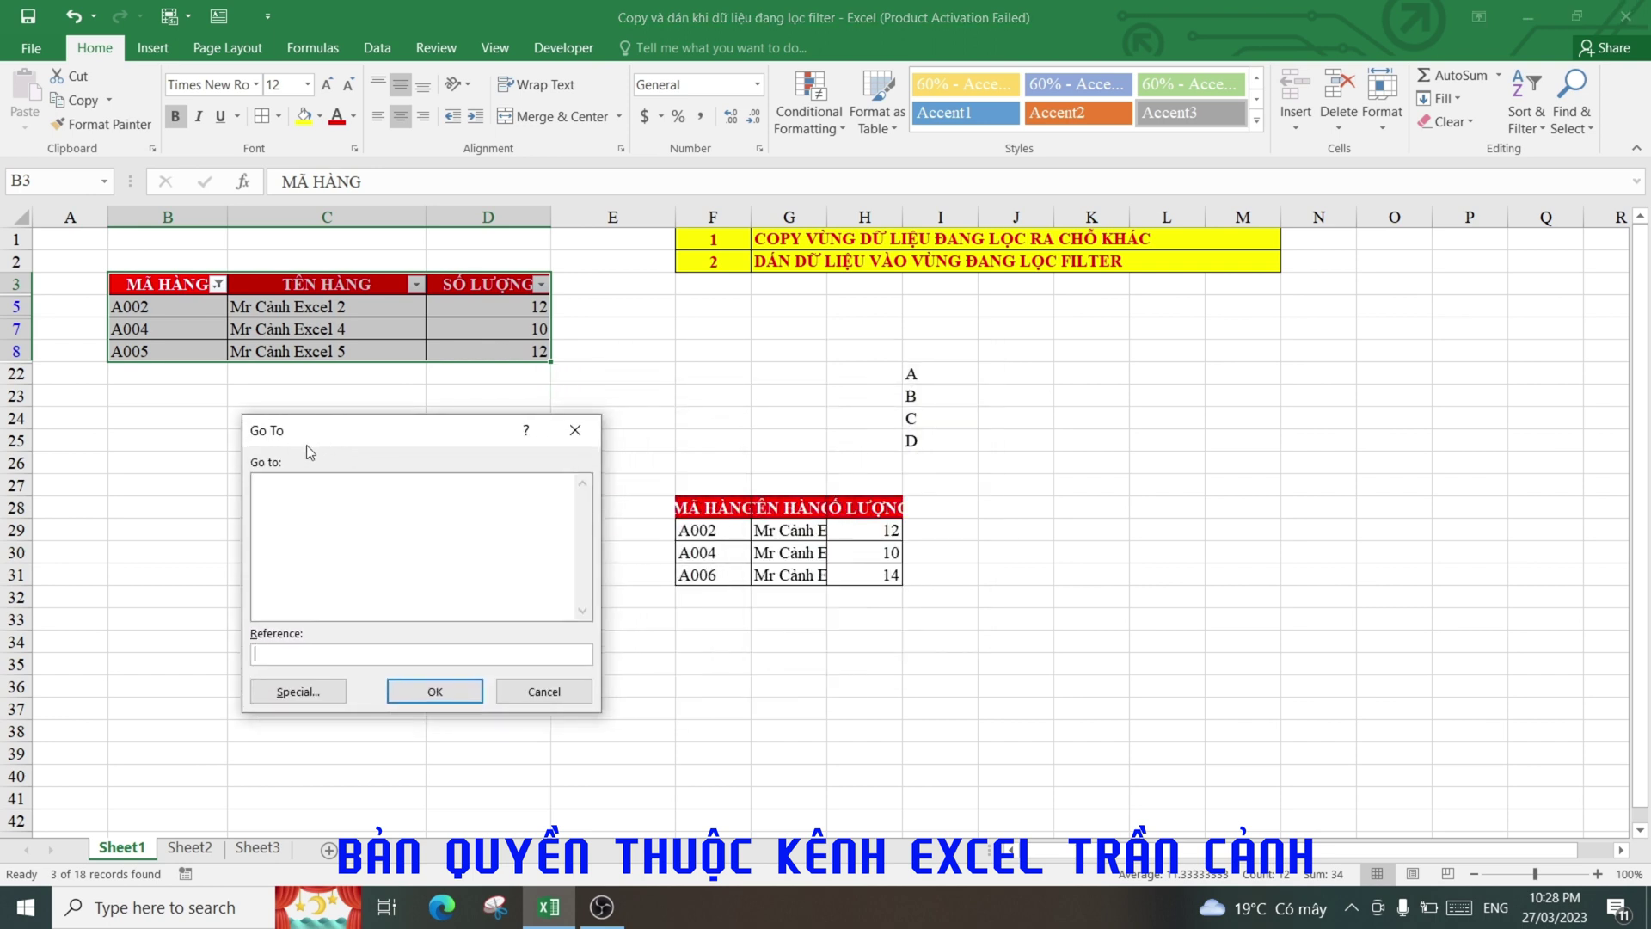
pyautogui.click(297, 693)
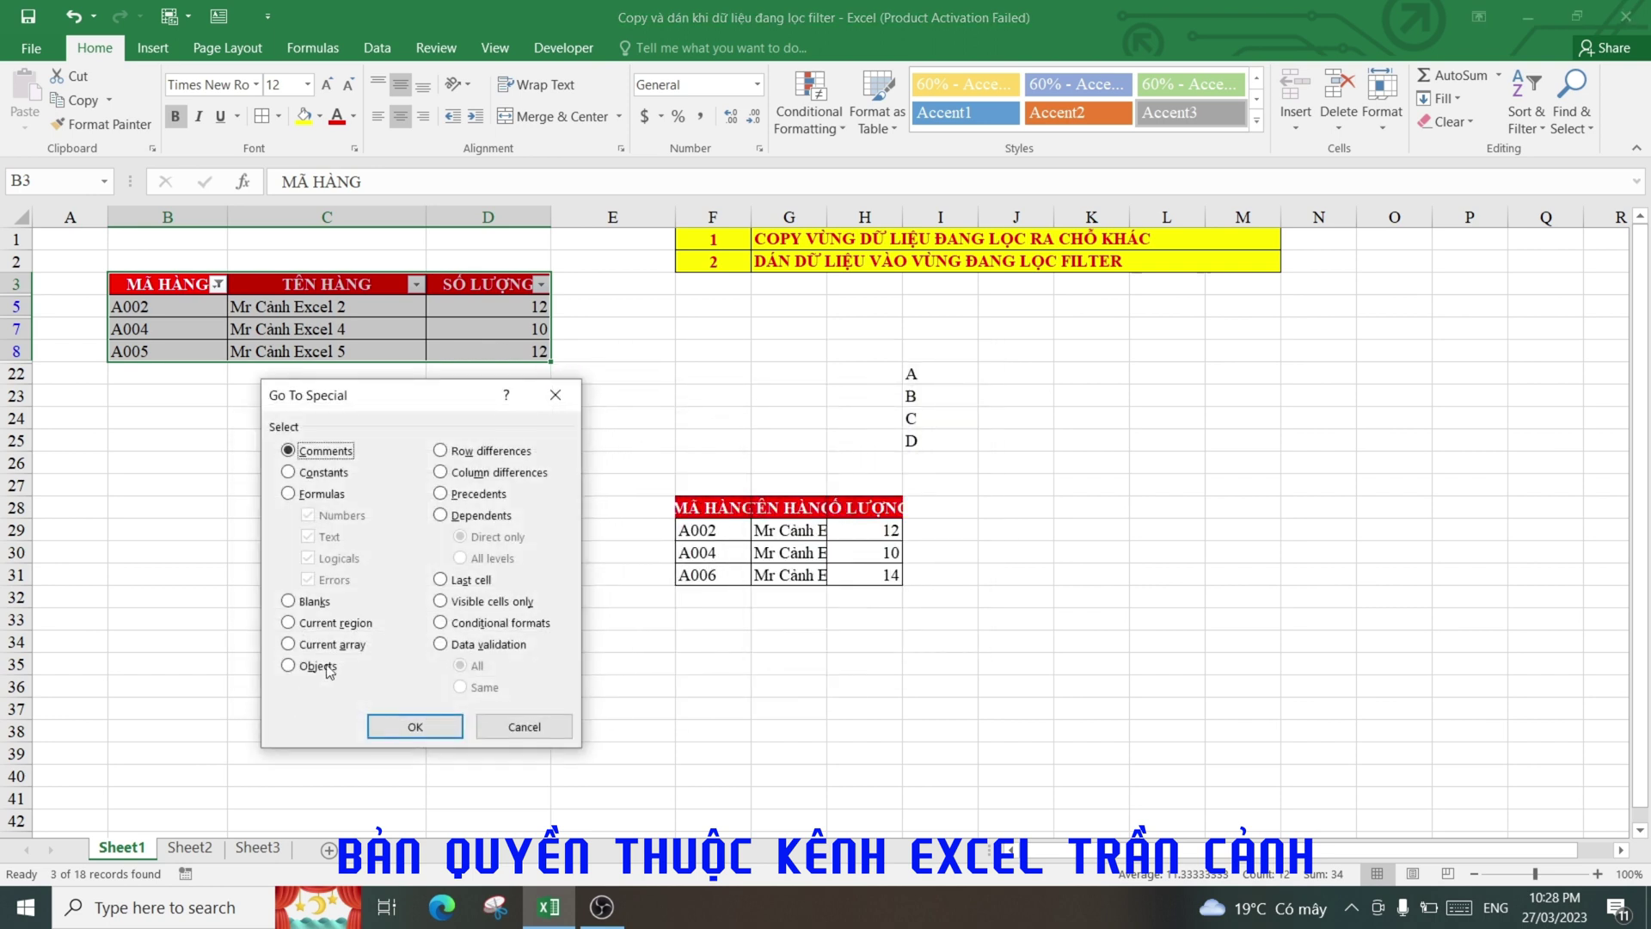
pyautogui.click(446, 604)
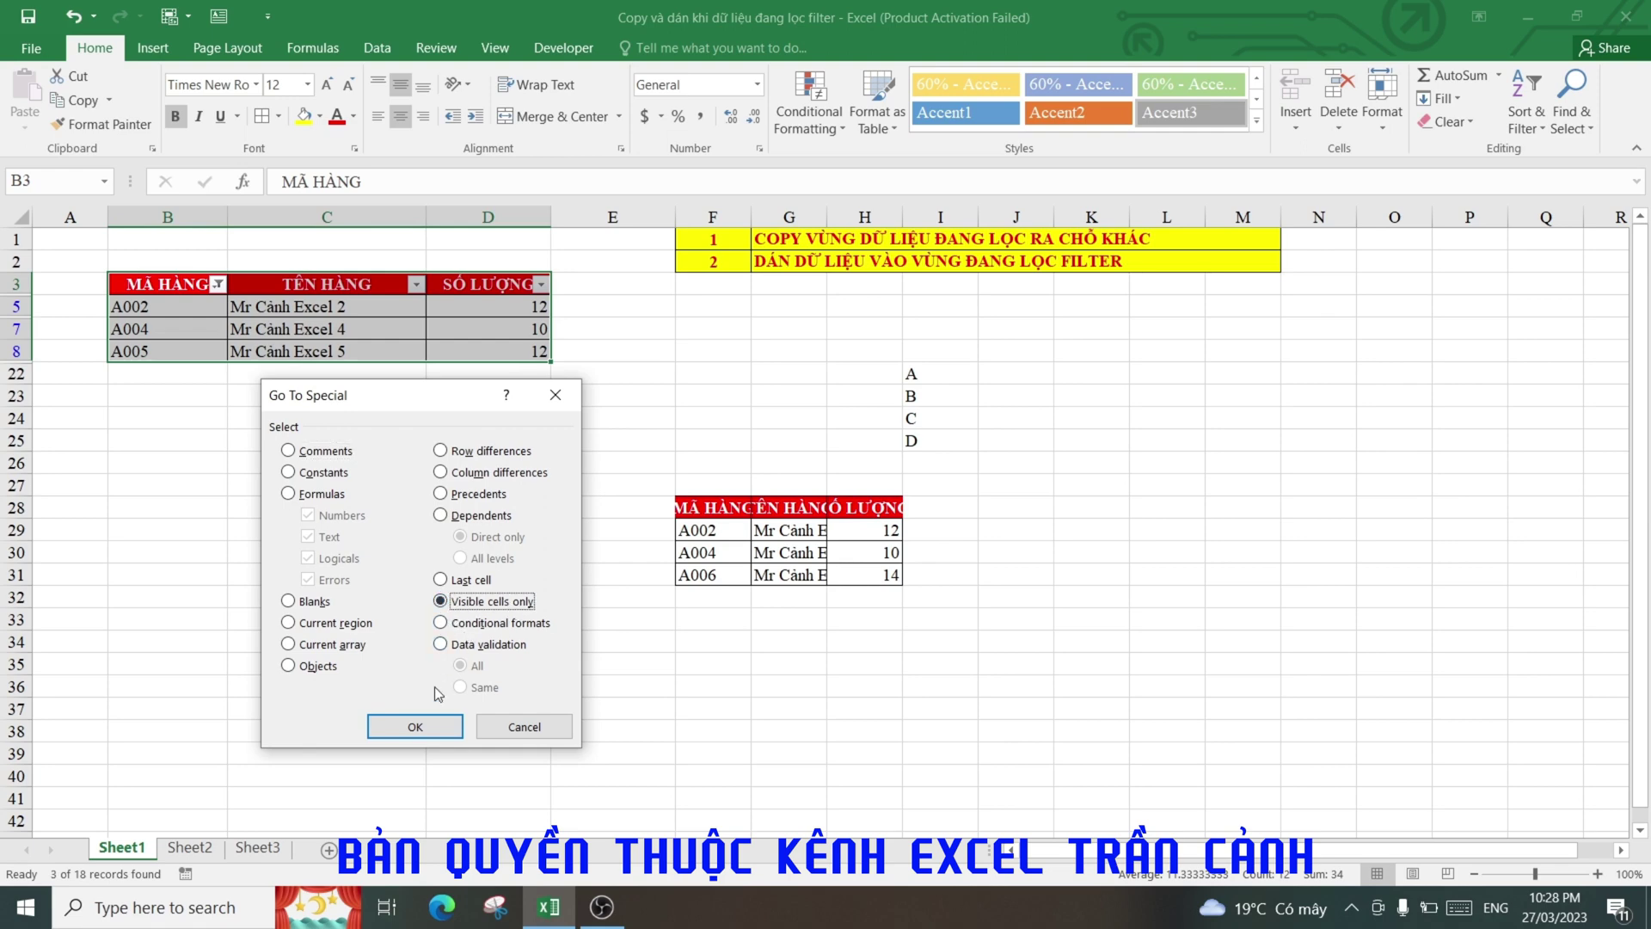
pyautogui.click(429, 727)
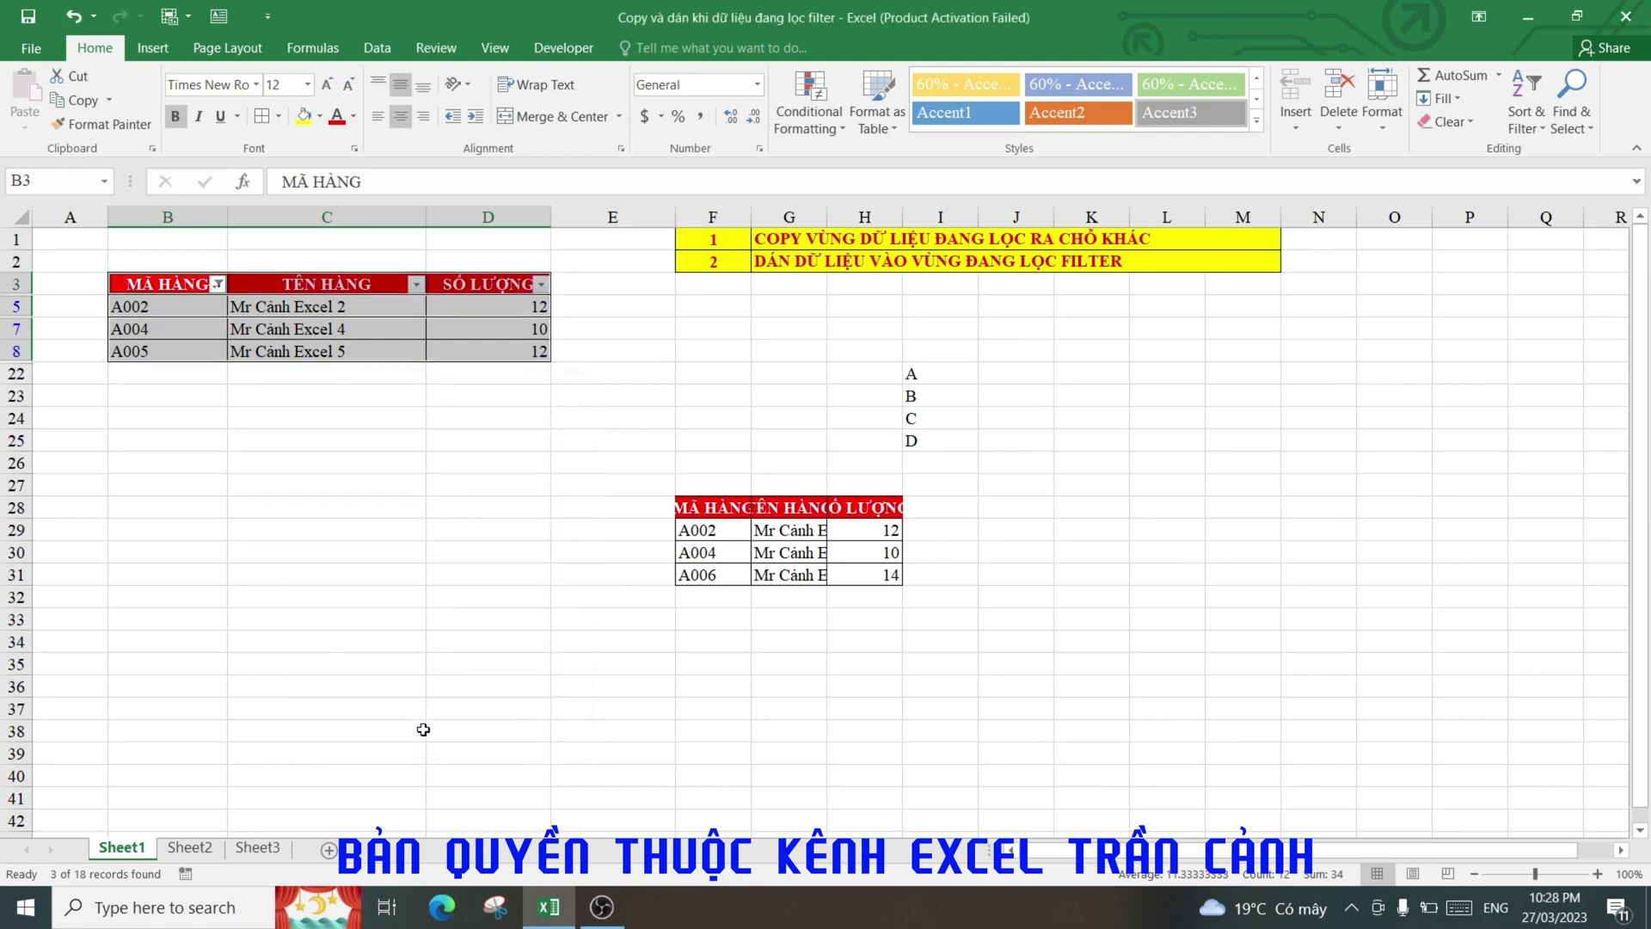
# Step: Copy the selected visible cells and paste them at cell F34
pyautogui.rightClick(397, 329)
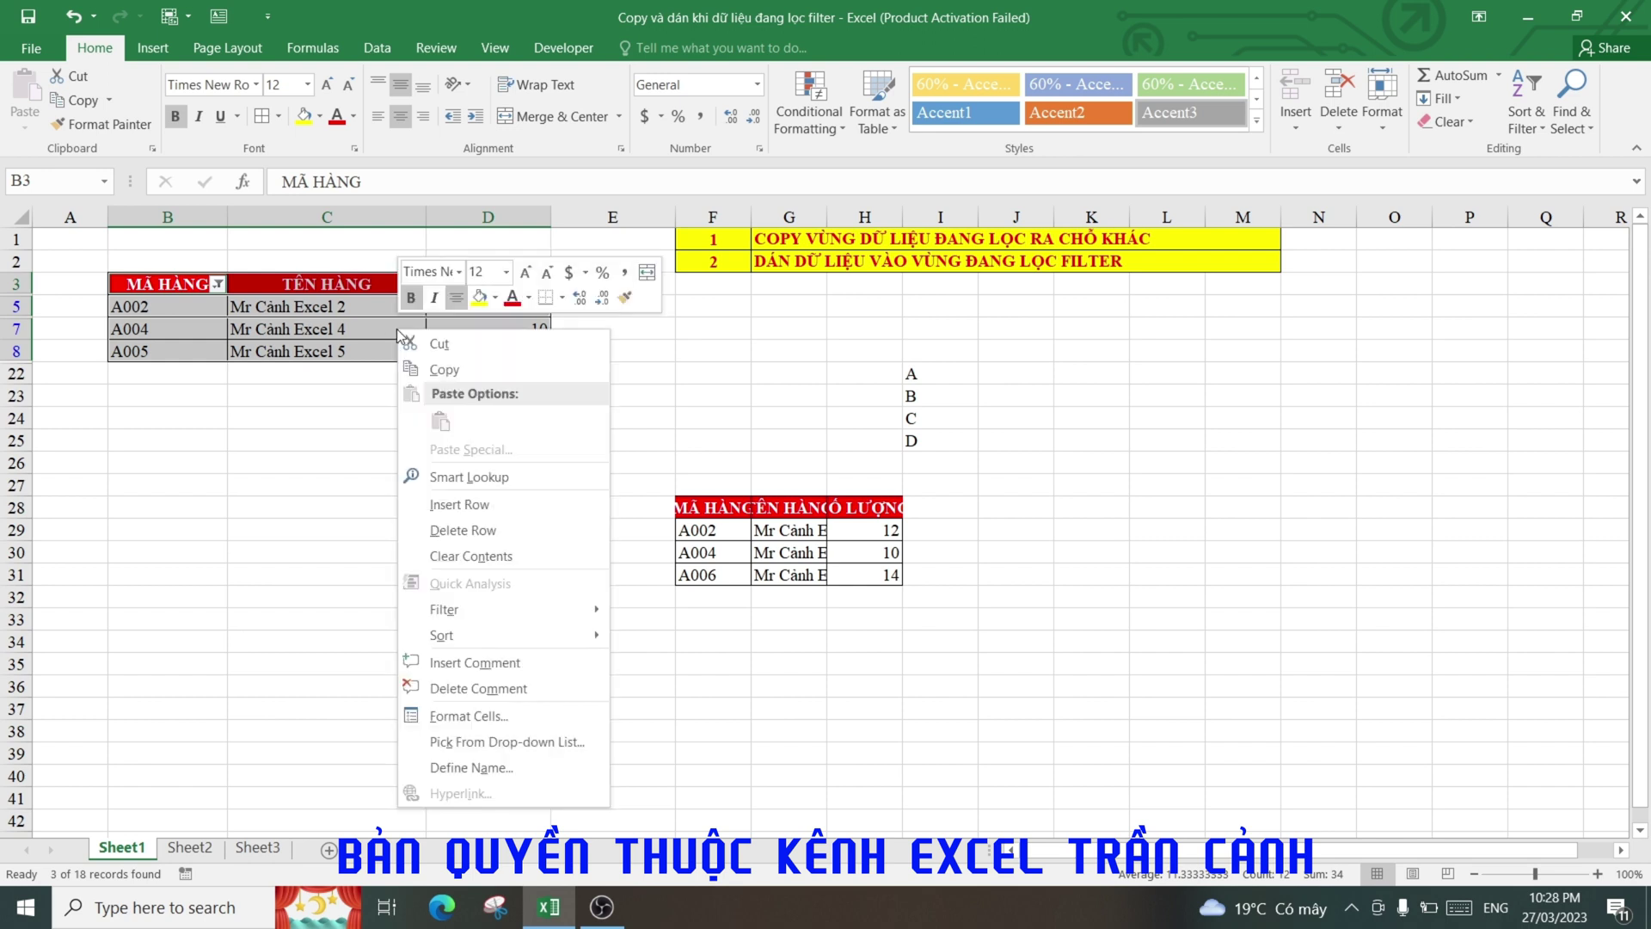
pyautogui.click(439, 372)
pyautogui.click(689, 638)
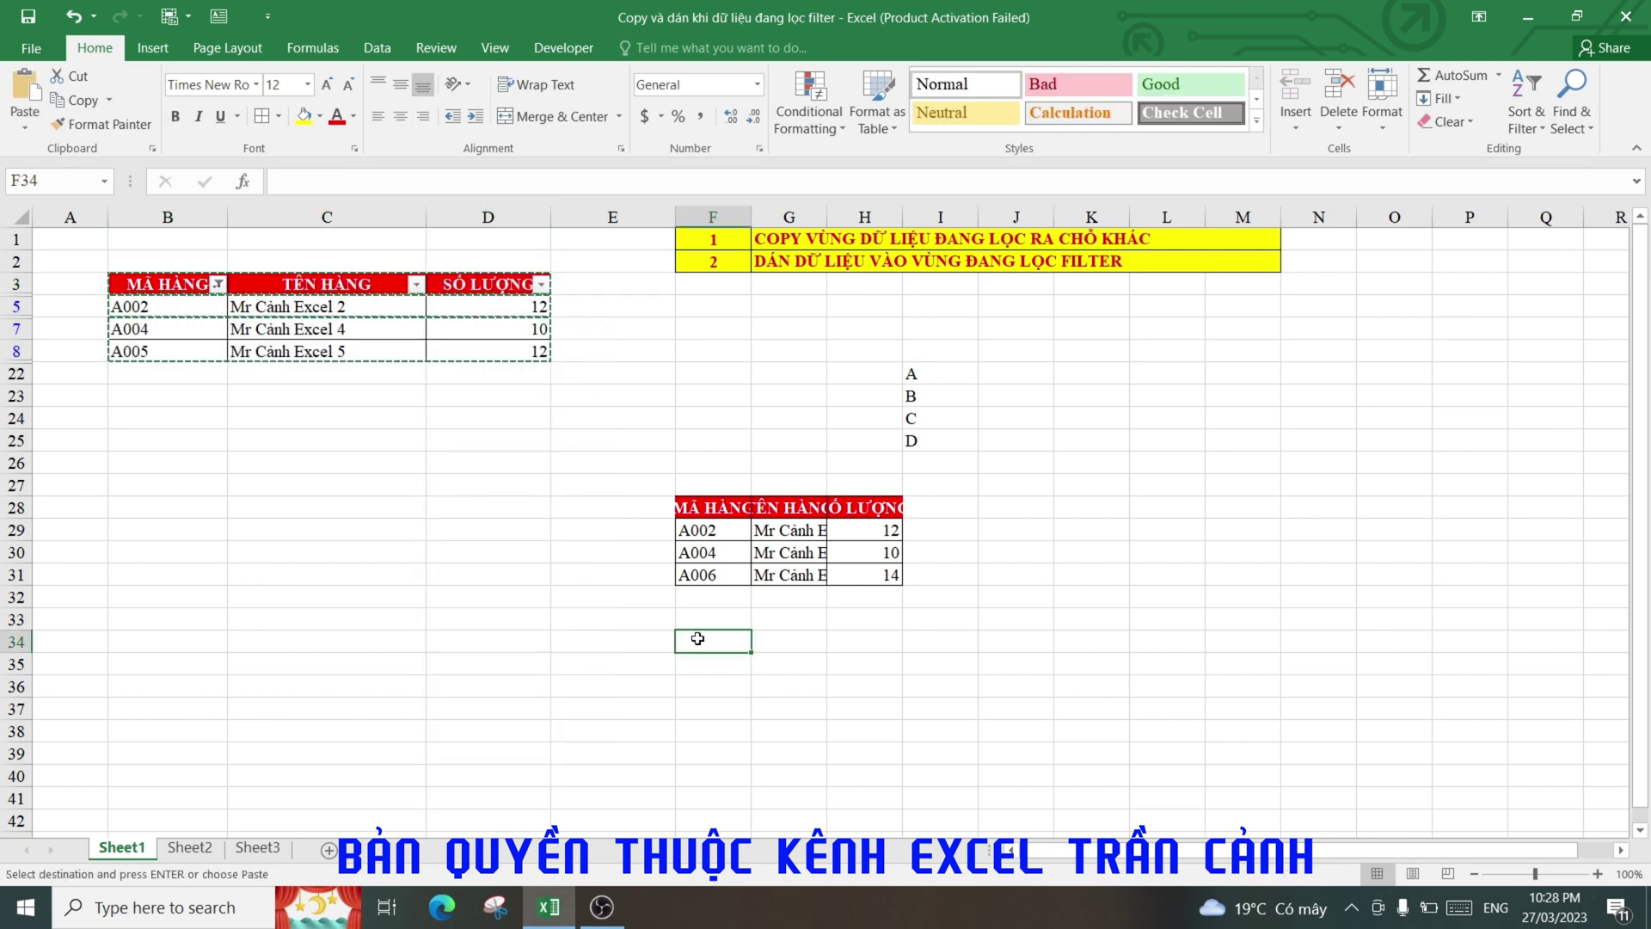
pyautogui.rightClick(692, 641)
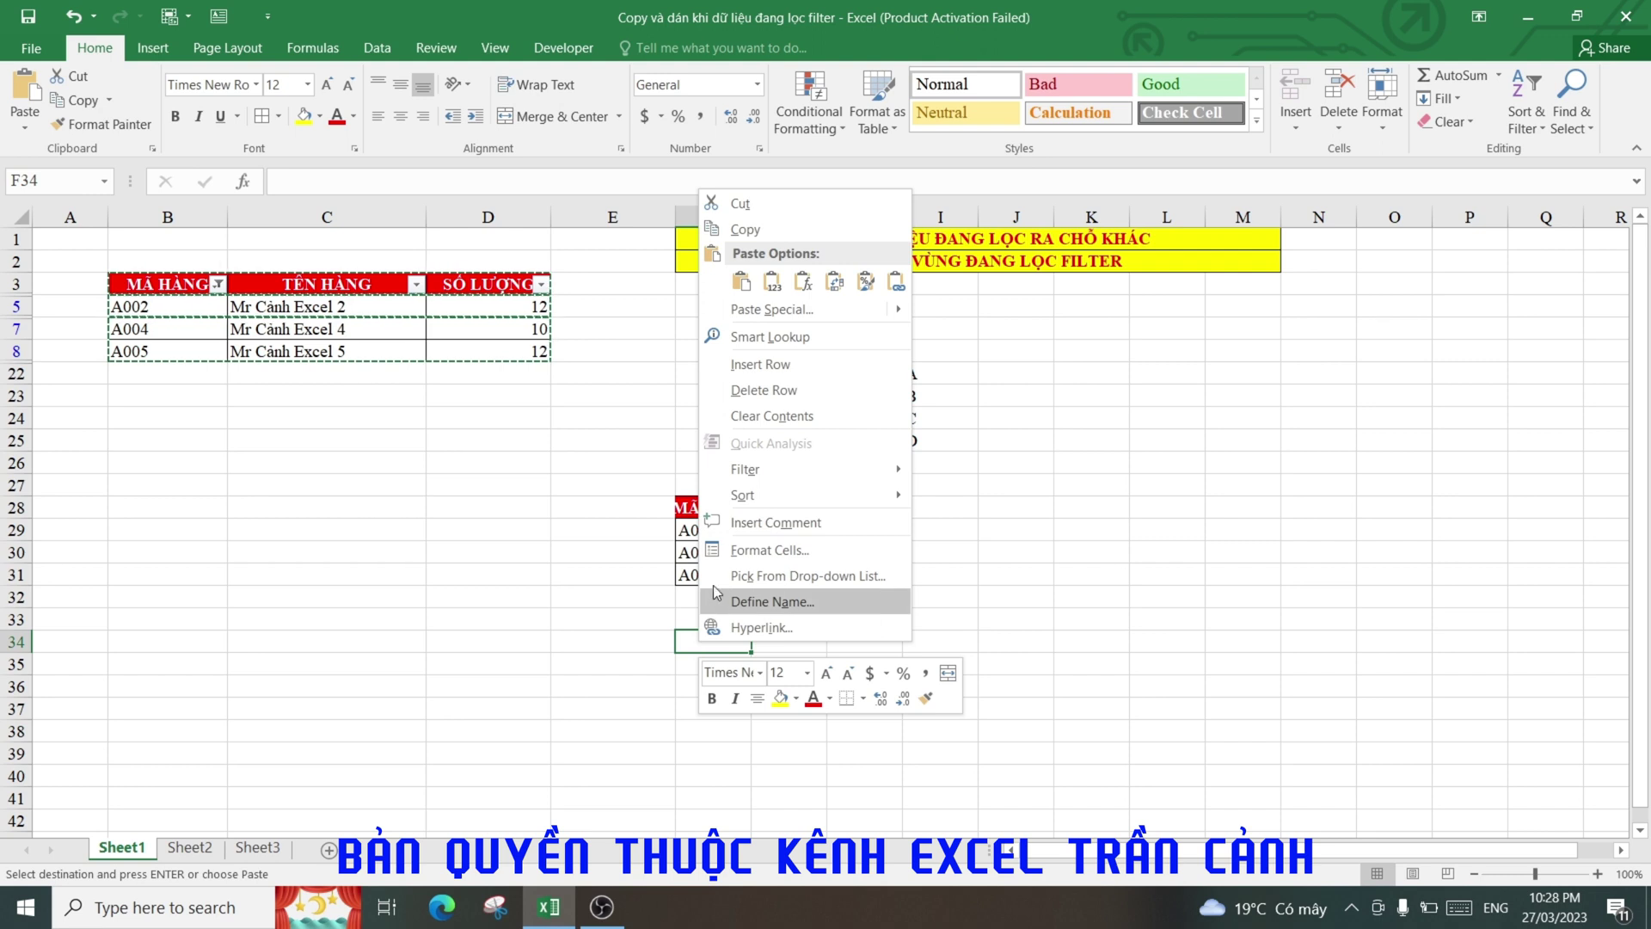
pyautogui.click(741, 281)
pyautogui.click(564, 679)
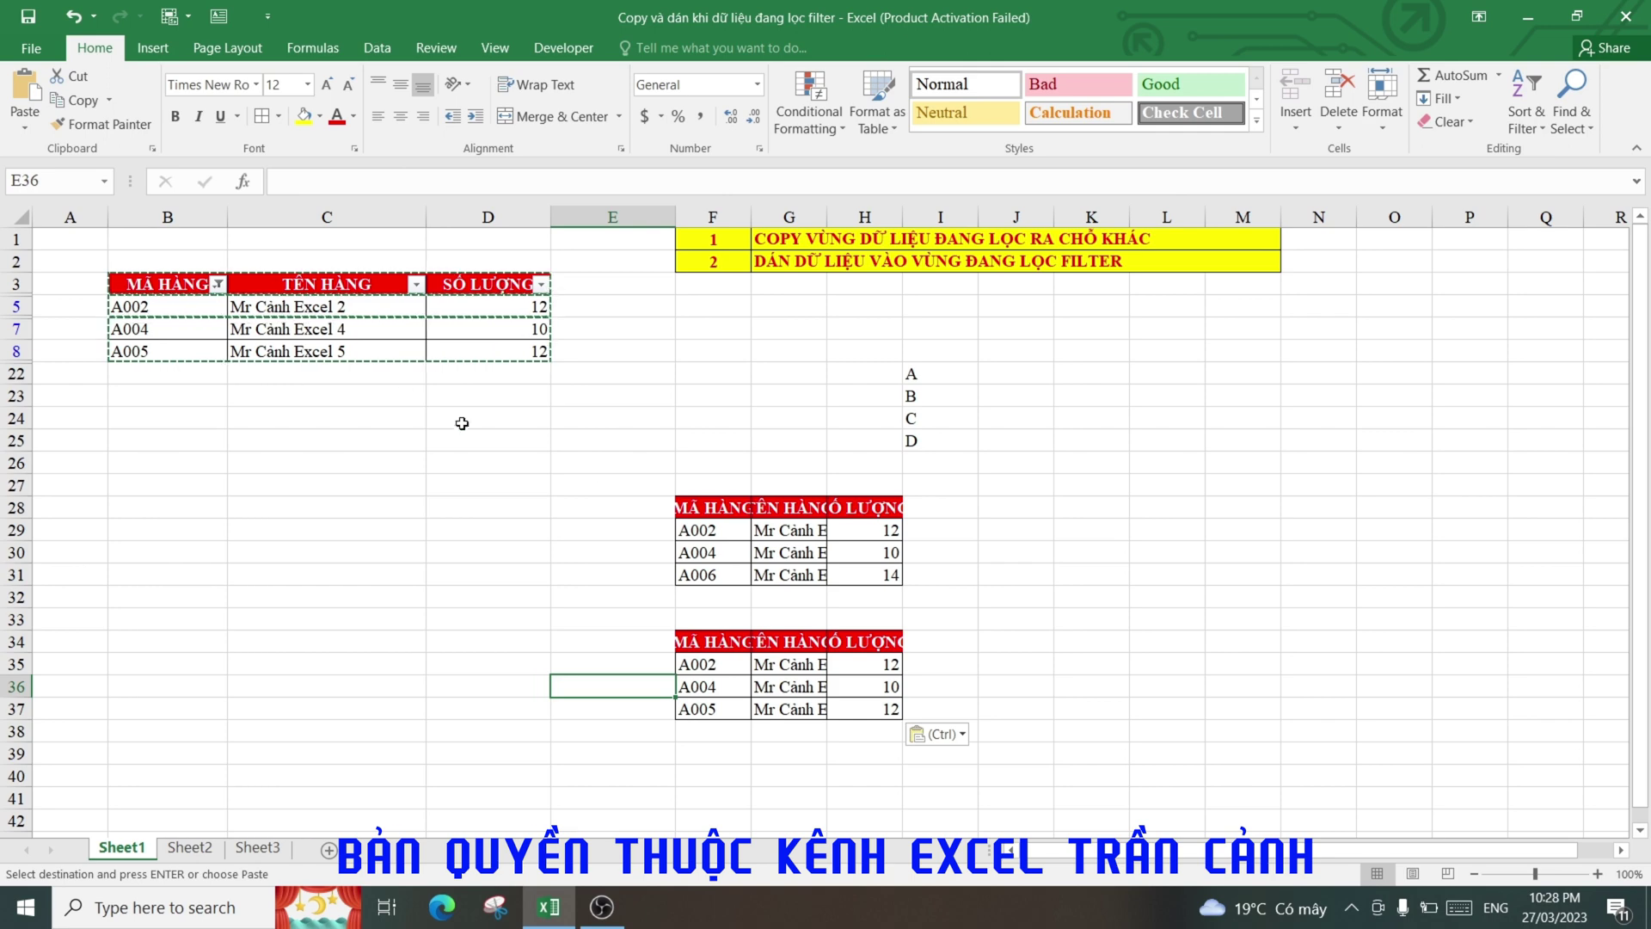
pyautogui.click(1065, 530)
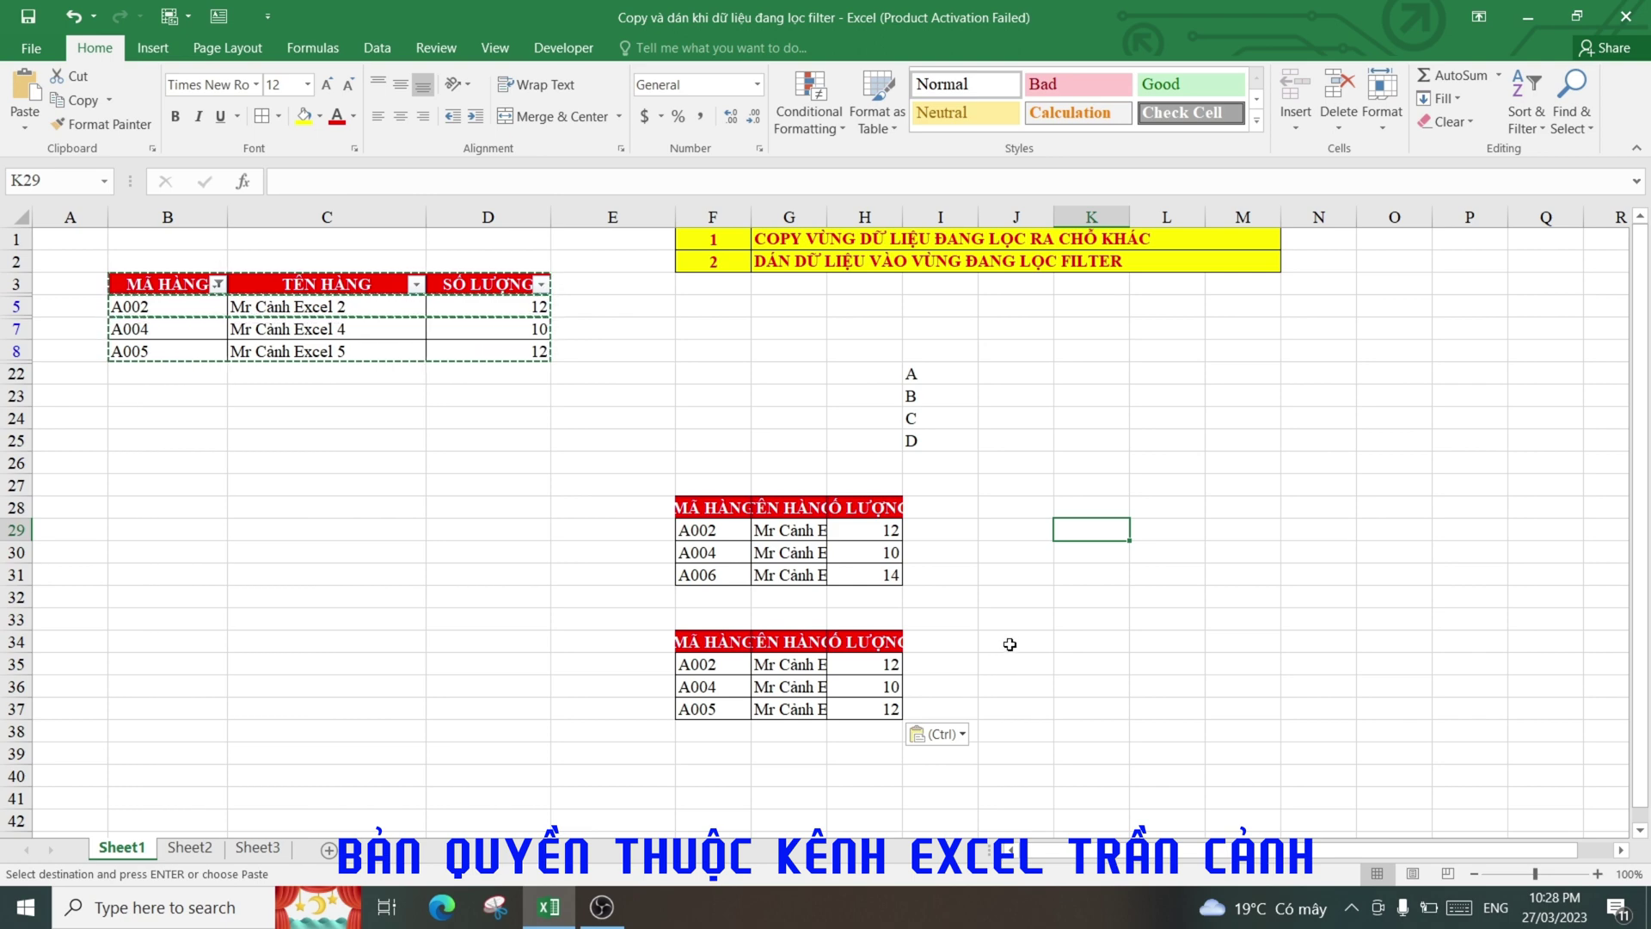
# Step: Reset the MÃ HÀNG filter to all item codes, check the pasted tables, and end copy mode
pyautogui.click(219, 284)
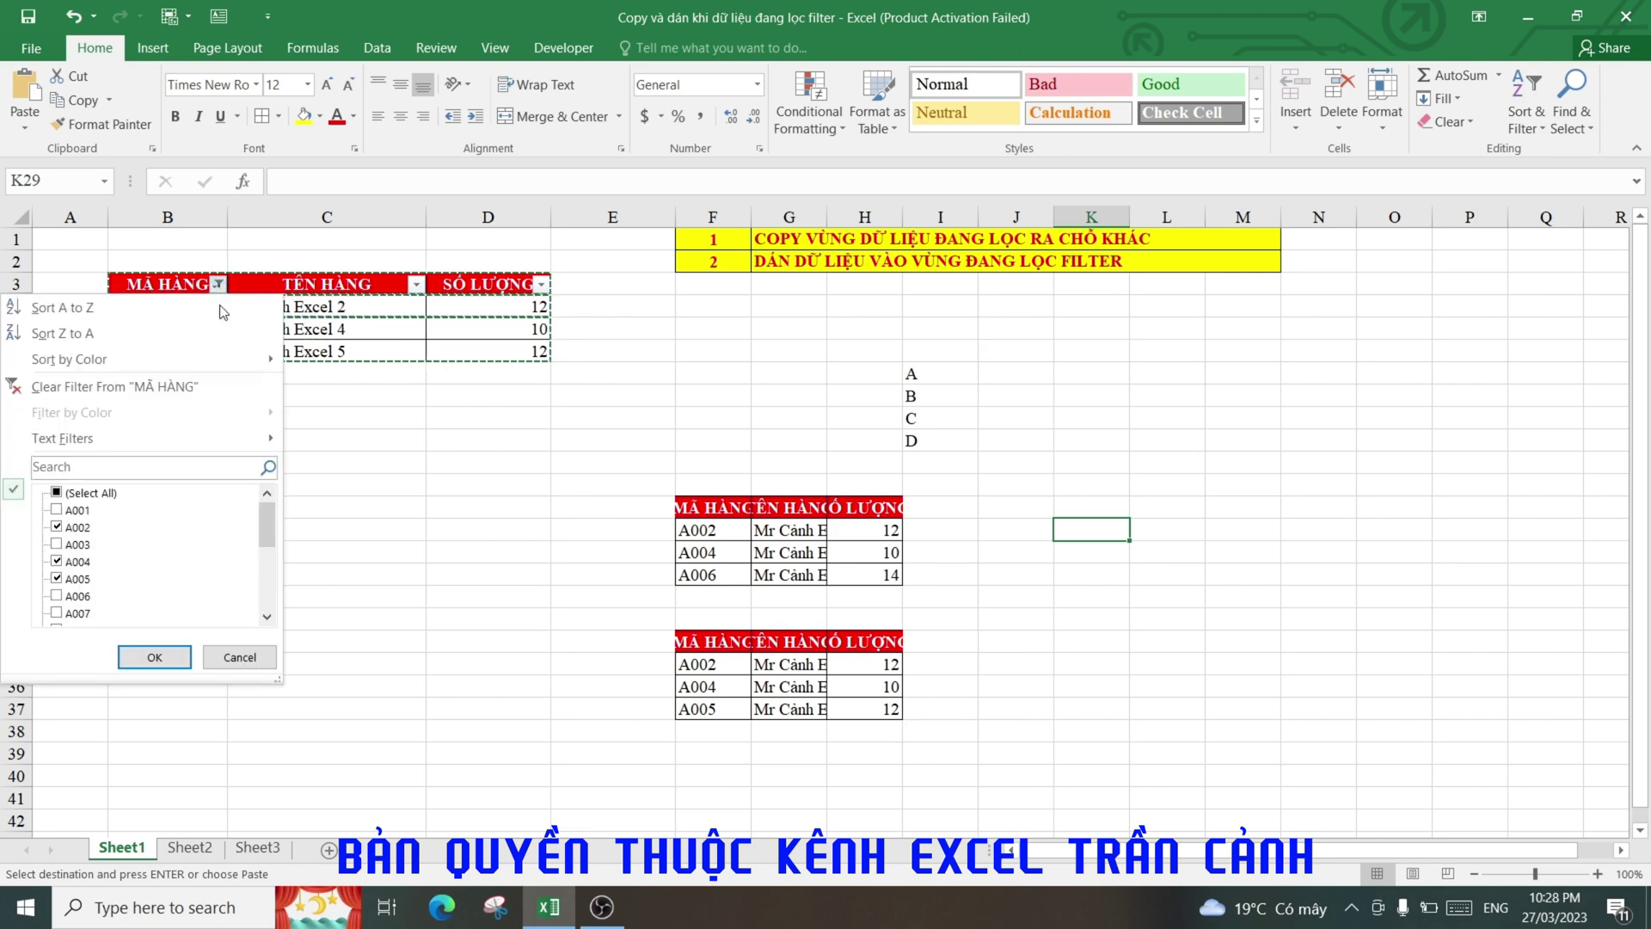
pyautogui.click(57, 494)
pyautogui.click(154, 657)
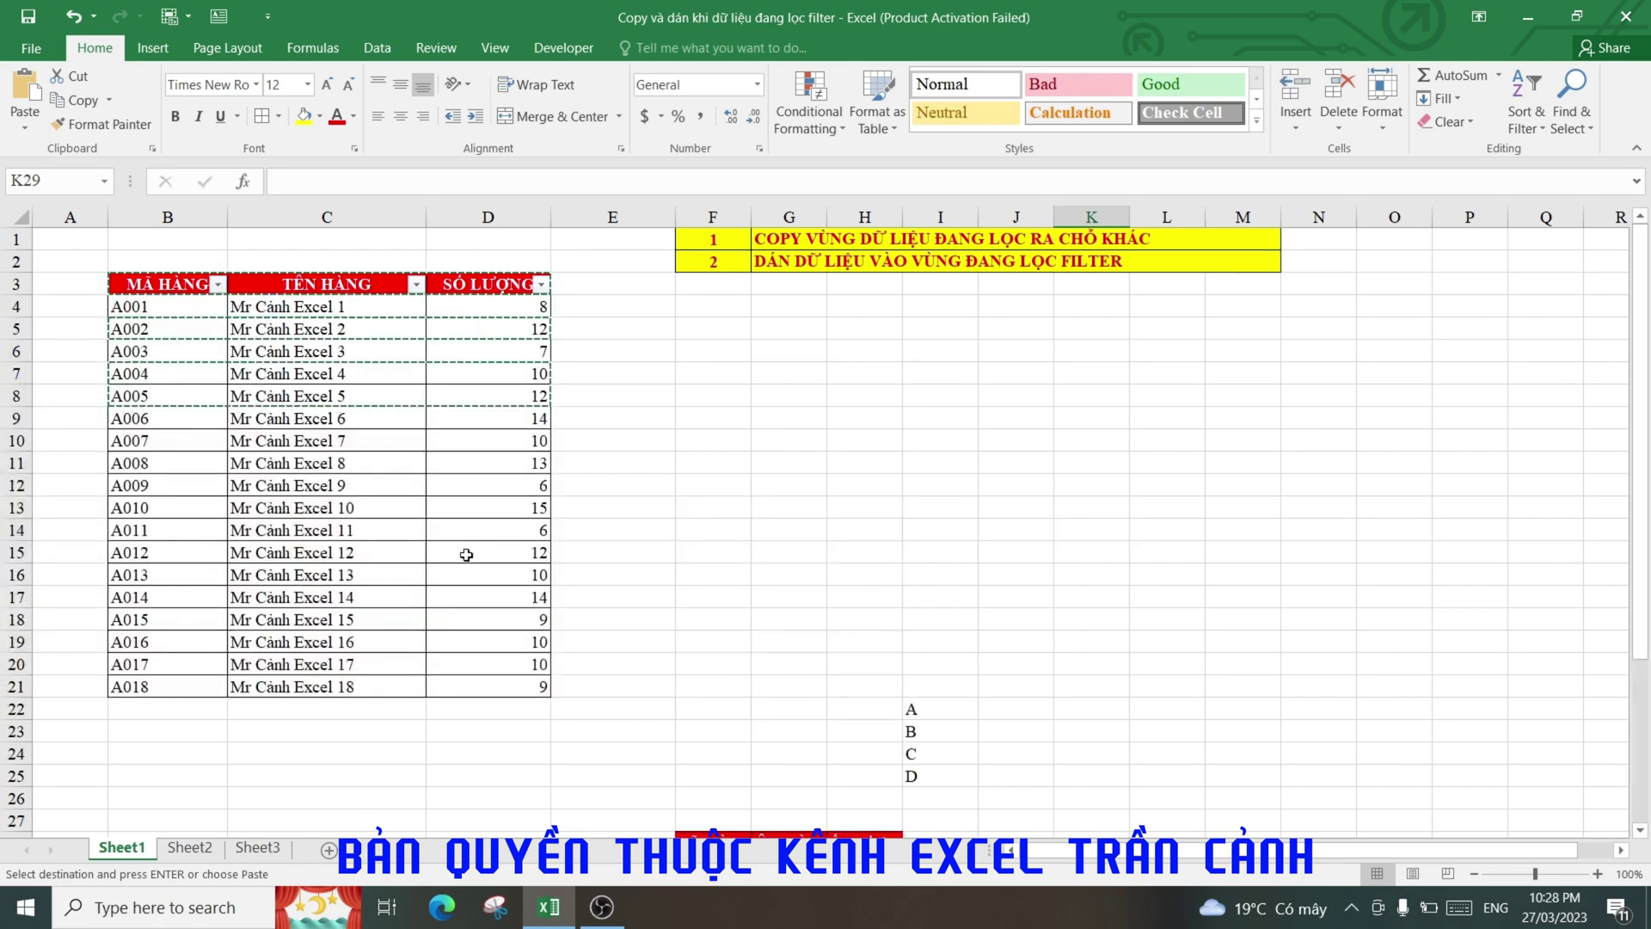
pyautogui.scroll(-5, 466, 554)
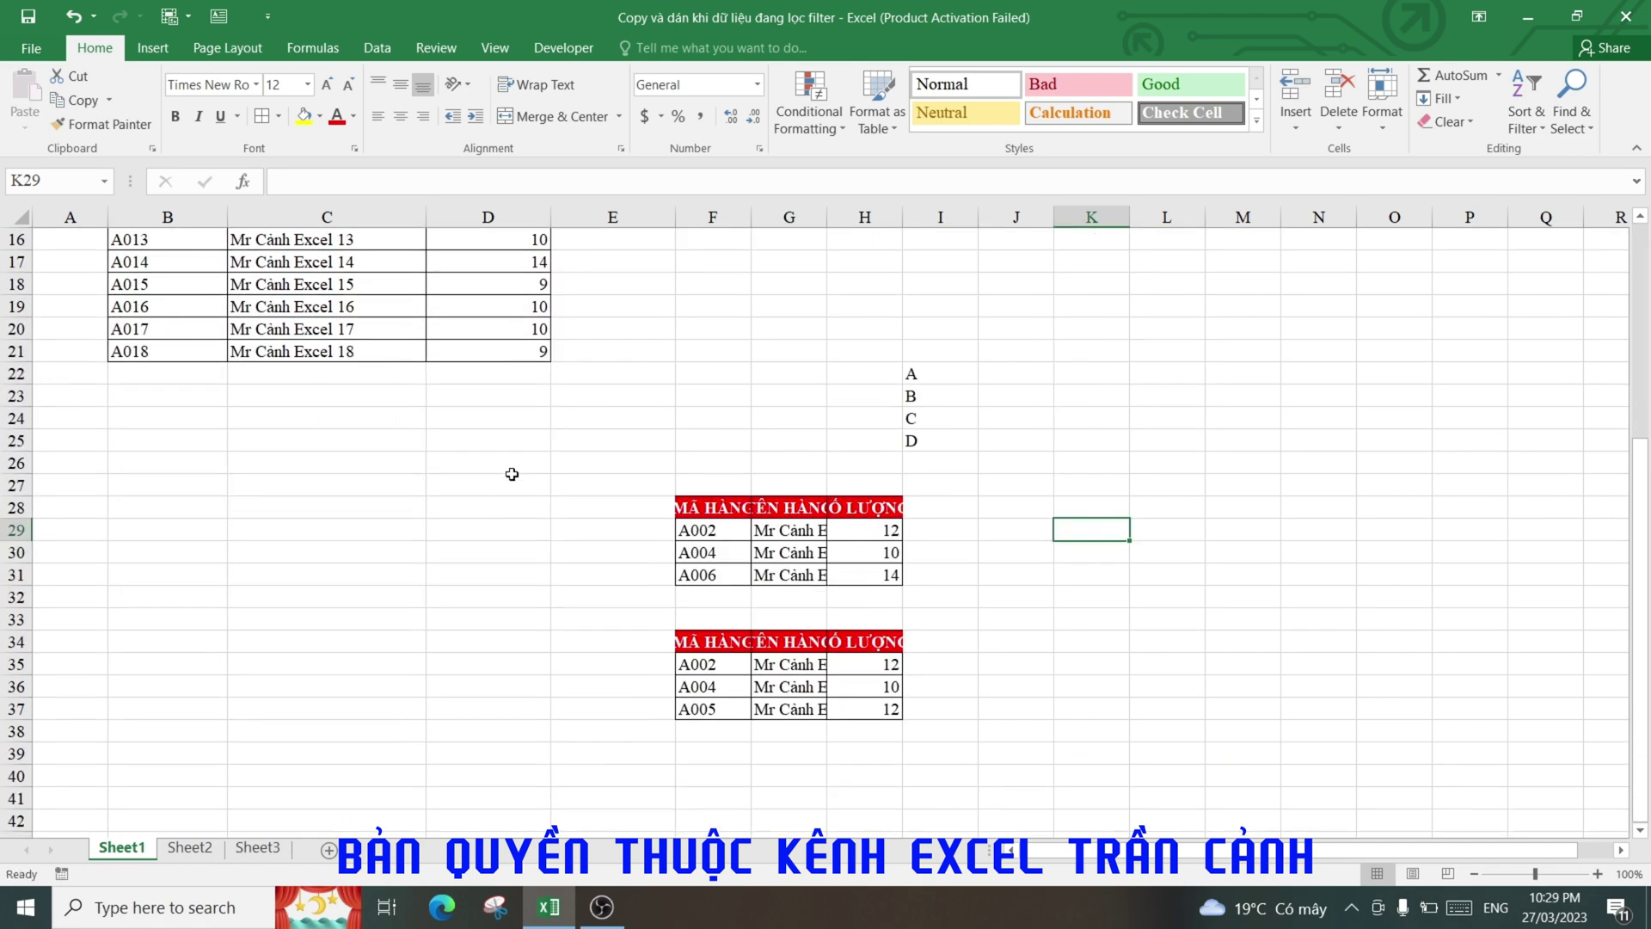
pyautogui.scroll(5, 503, 469)
pyautogui.press('Escape')
pyautogui.click(834, 485)
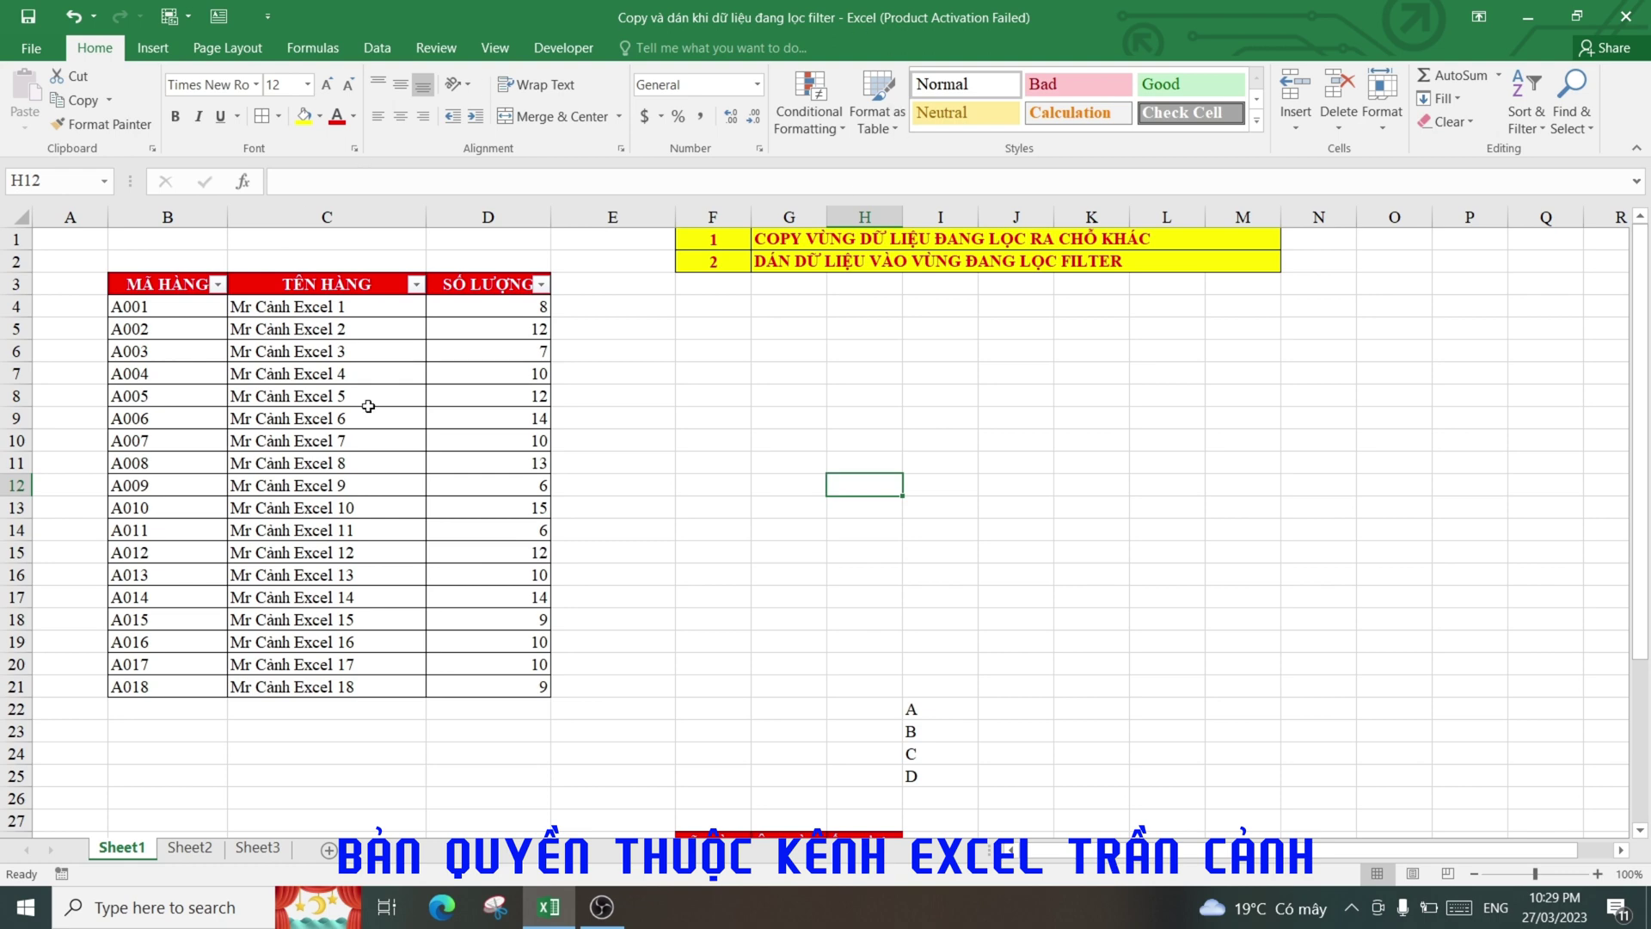
# Step: Examine the A to D source list in I22:I25 and the item codes in the MÃ HÀNG column
pyautogui.scroll(-2, 1035, 594)
pyautogui.moveTo(939, 576); pyautogui.dragTo(930, 643)
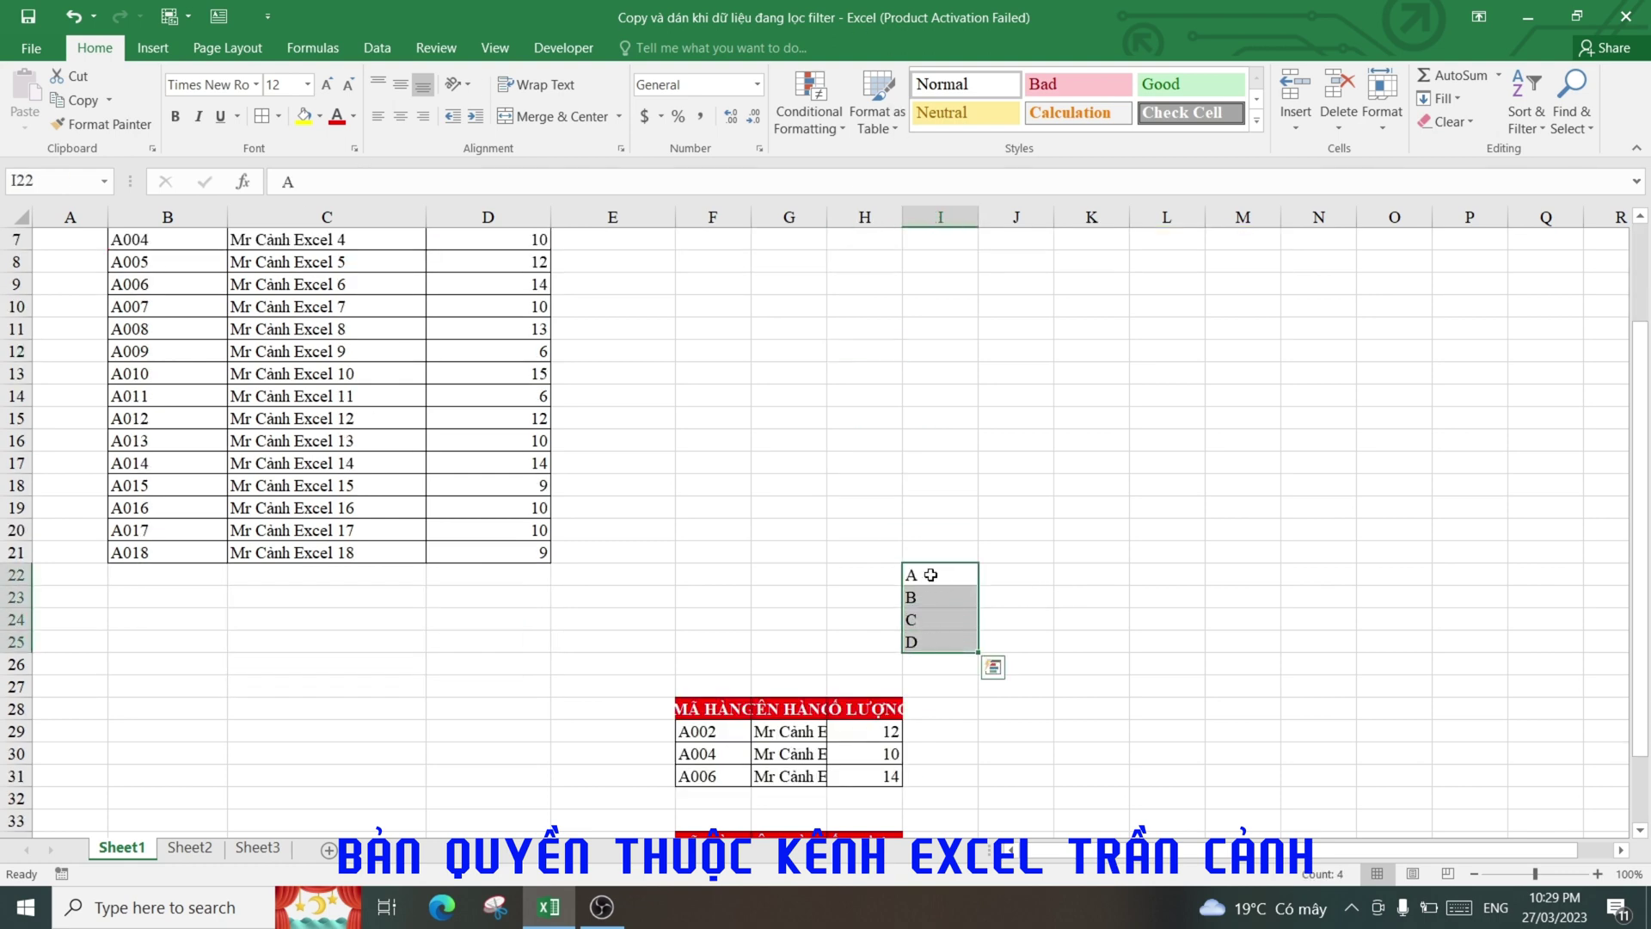
pyautogui.click(932, 614)
pyautogui.moveTo(931, 578); pyautogui.dragTo(937, 641)
pyautogui.scroll(2, 580, 492)
pyautogui.moveTo(159, 323); pyautogui.dragTo(197, 663)
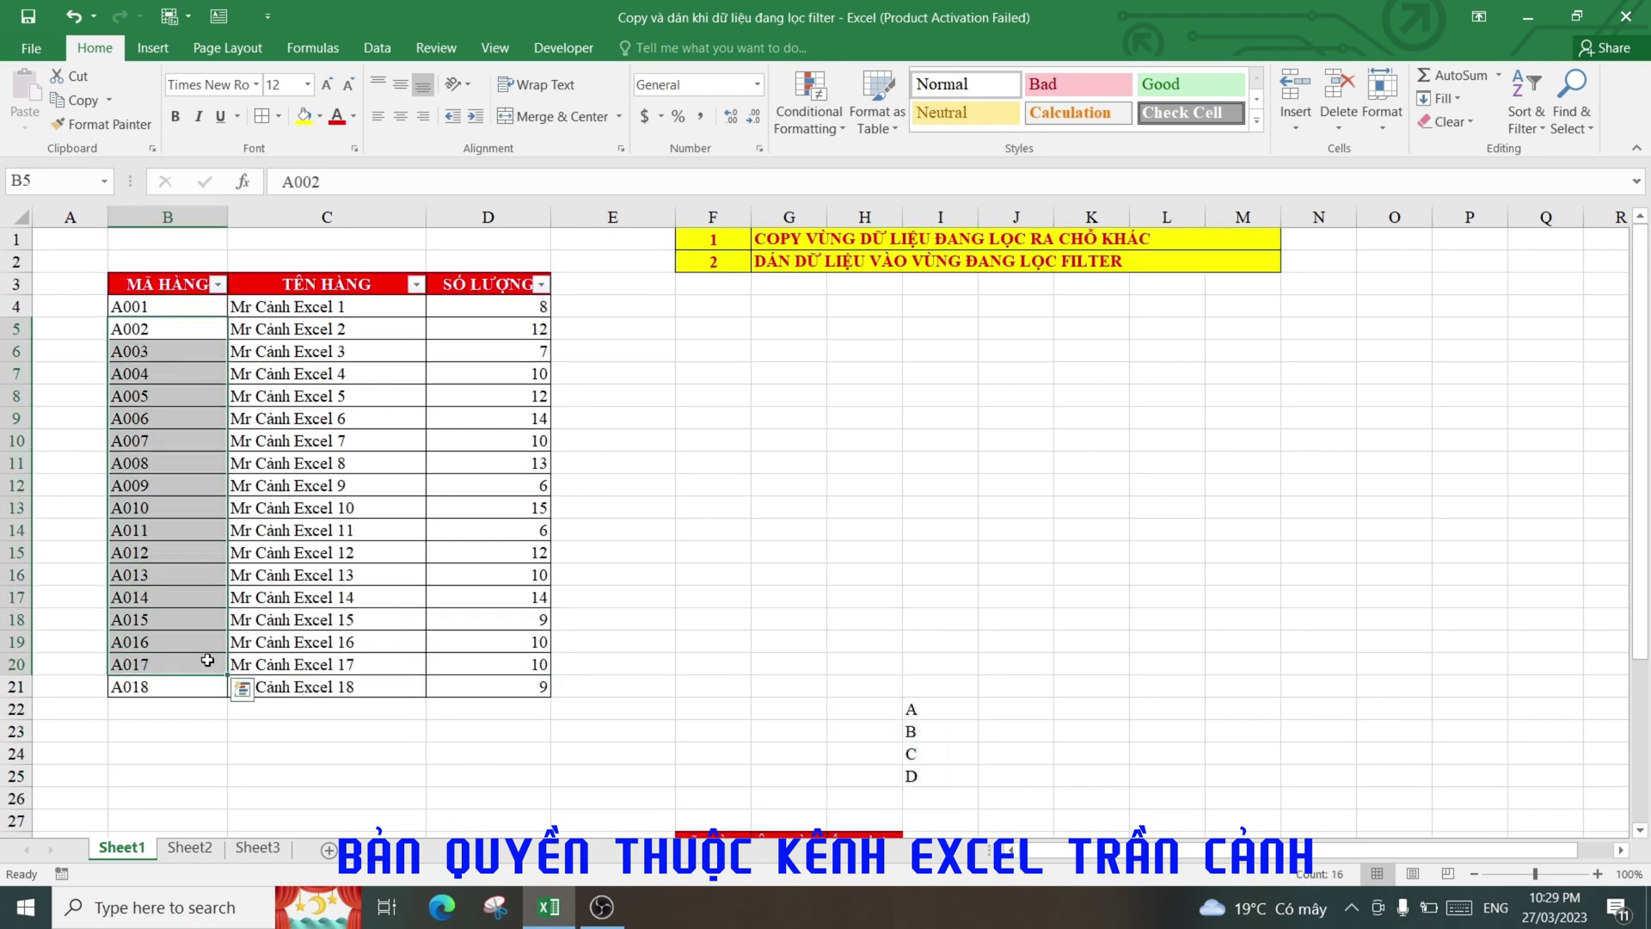
pyautogui.click(184, 544)
pyautogui.scroll(-2, 965, 634)
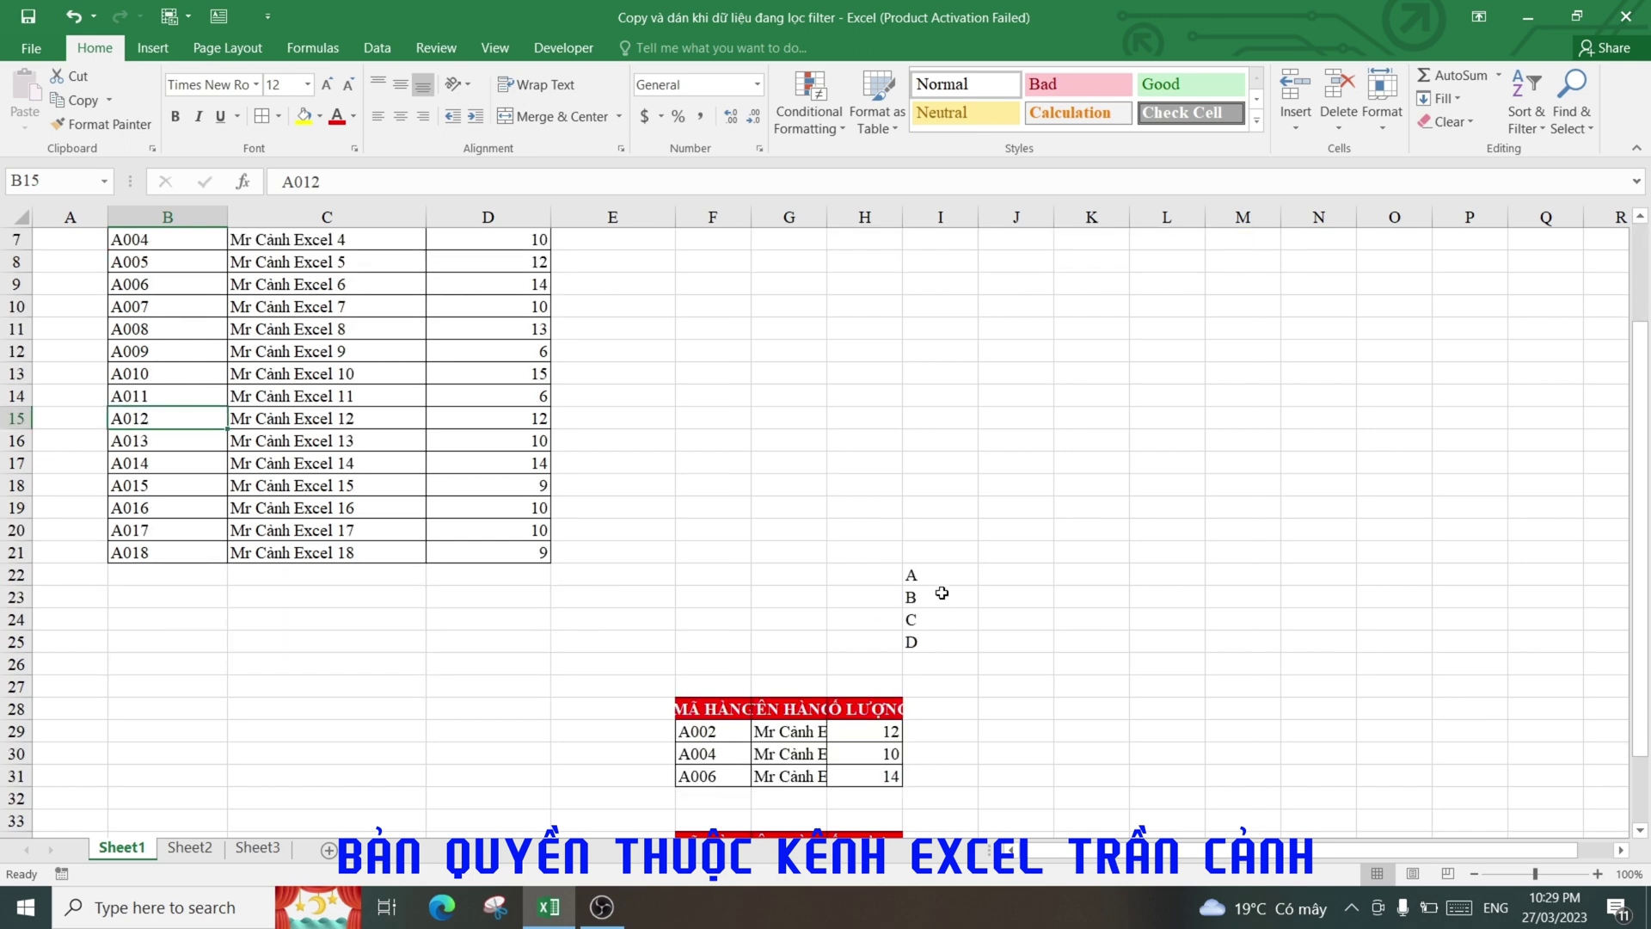
pyautogui.moveTo(937, 575); pyautogui.dragTo(936, 637)
pyautogui.scroll(2, 936, 637)
pyautogui.click(189, 374)
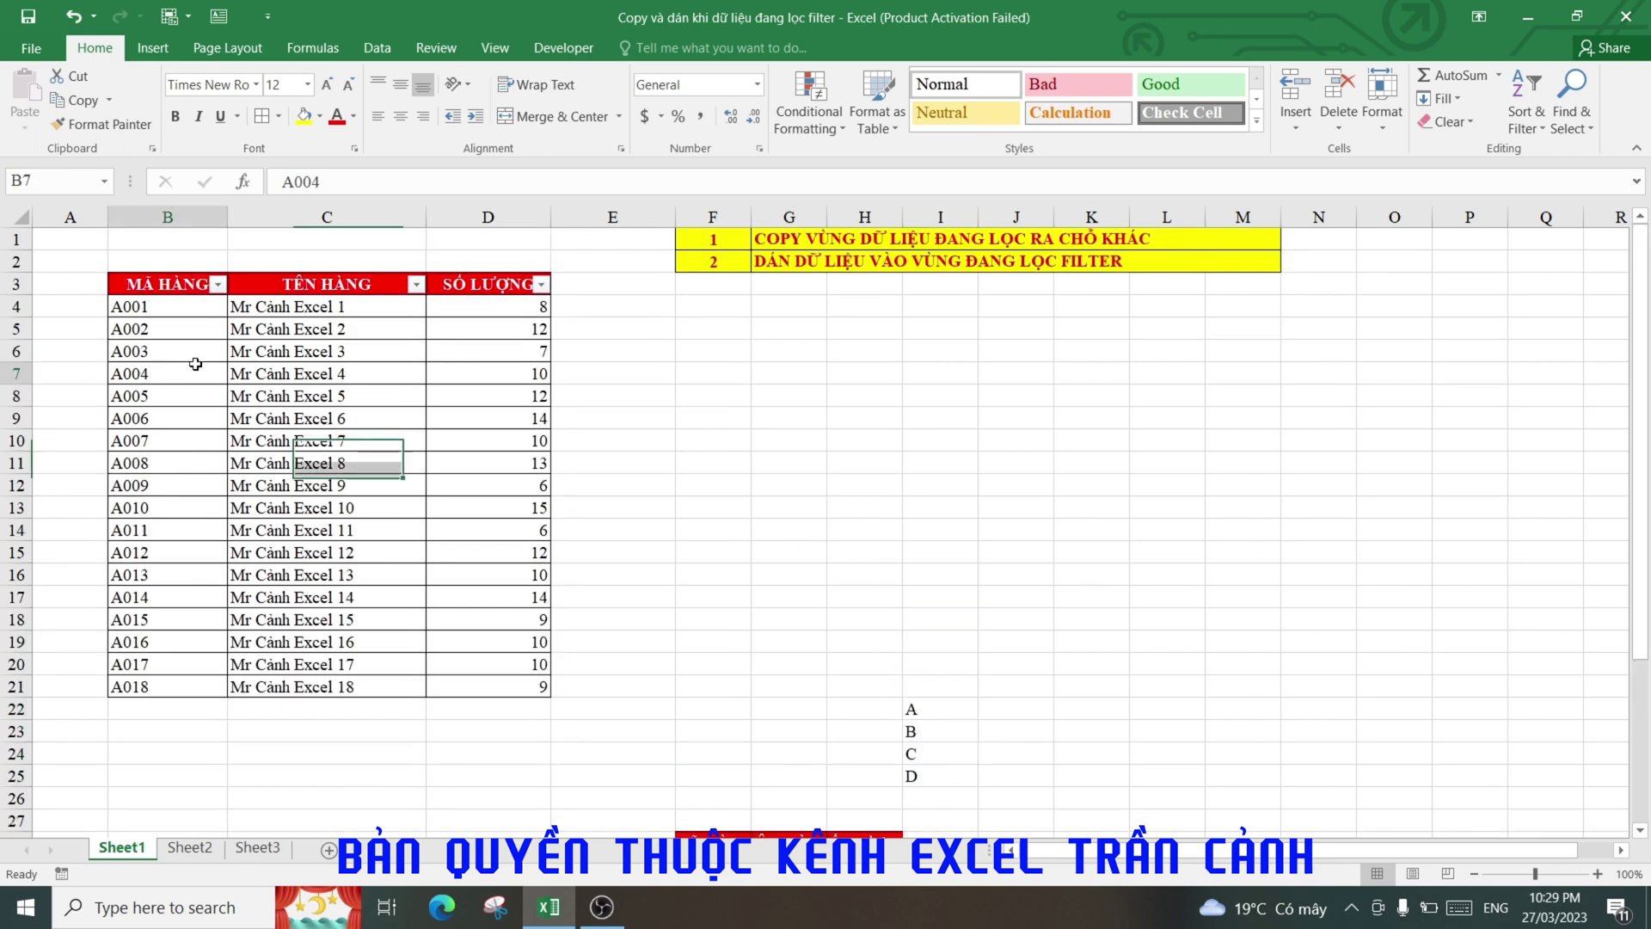
# Step: Filter the MÃ HÀNG column so that only A003, A004, A005 and A007 are shown
pyautogui.click(217, 284)
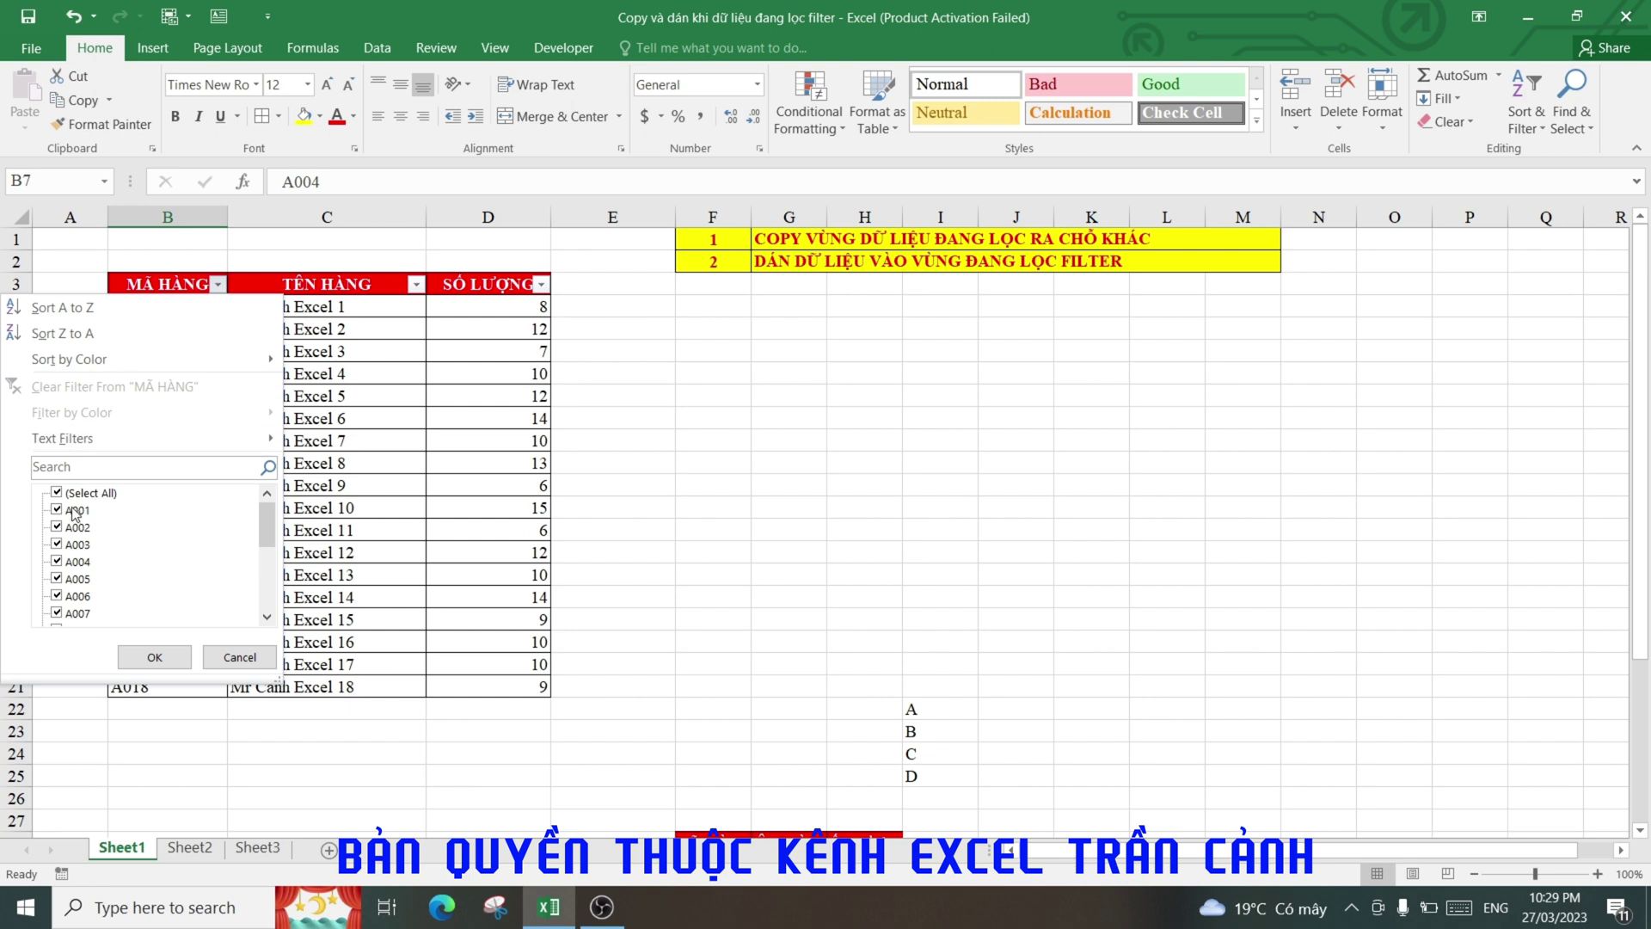
pyautogui.click(57, 493)
pyautogui.click(57, 545)
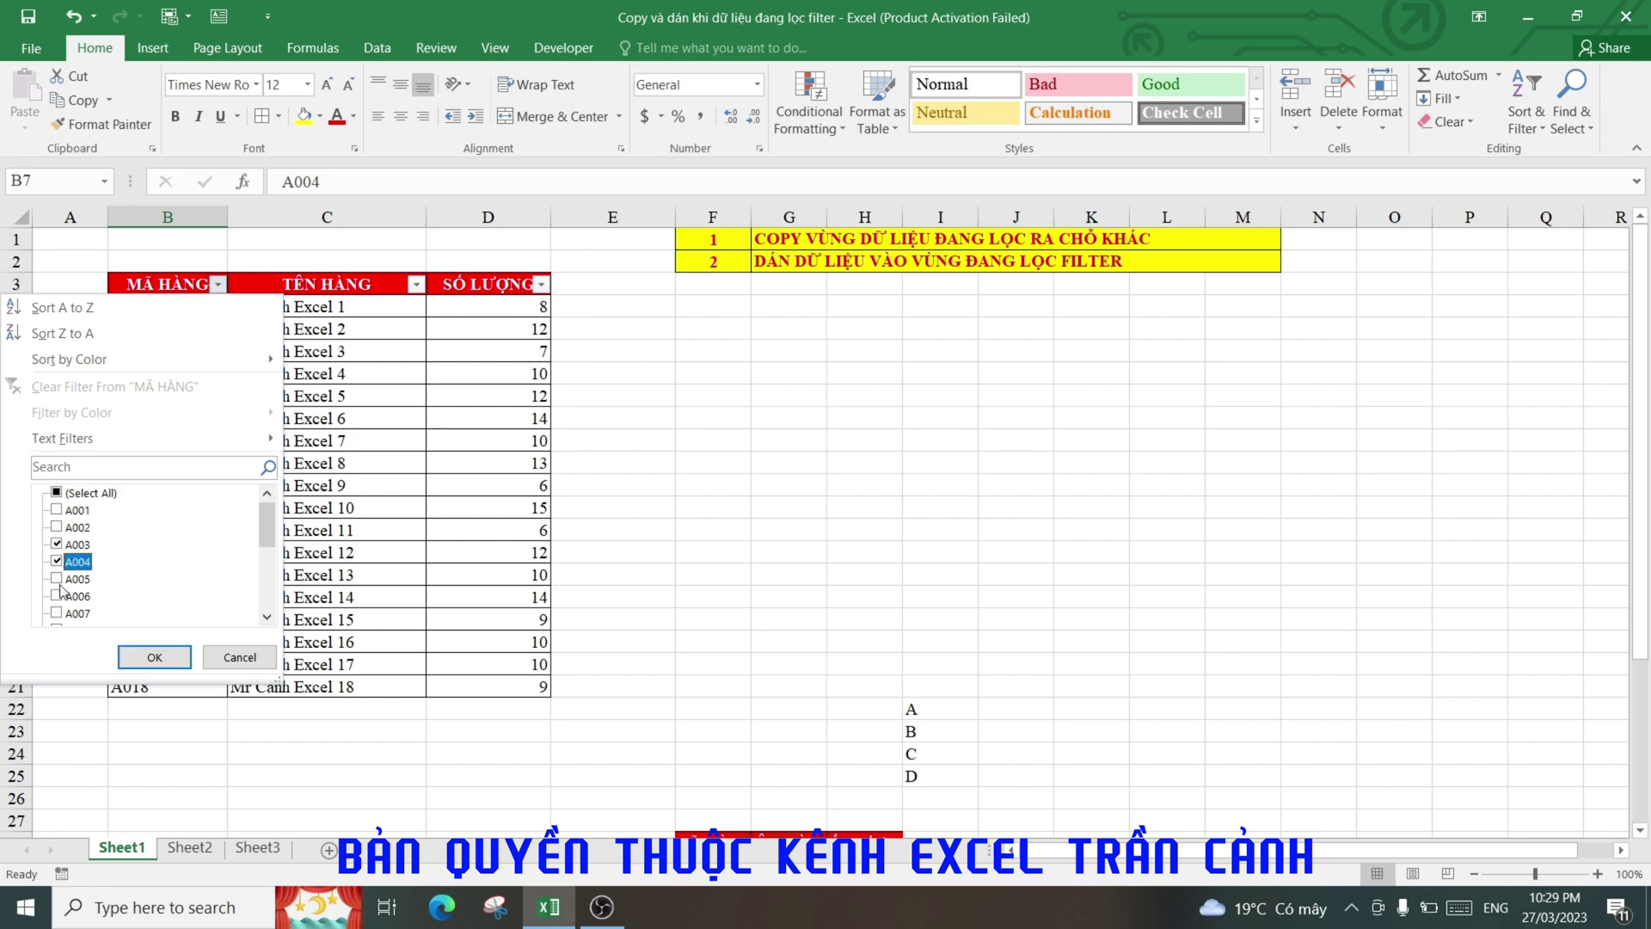
pyautogui.click(57, 579)
pyautogui.click(59, 613)
pyautogui.click(155, 657)
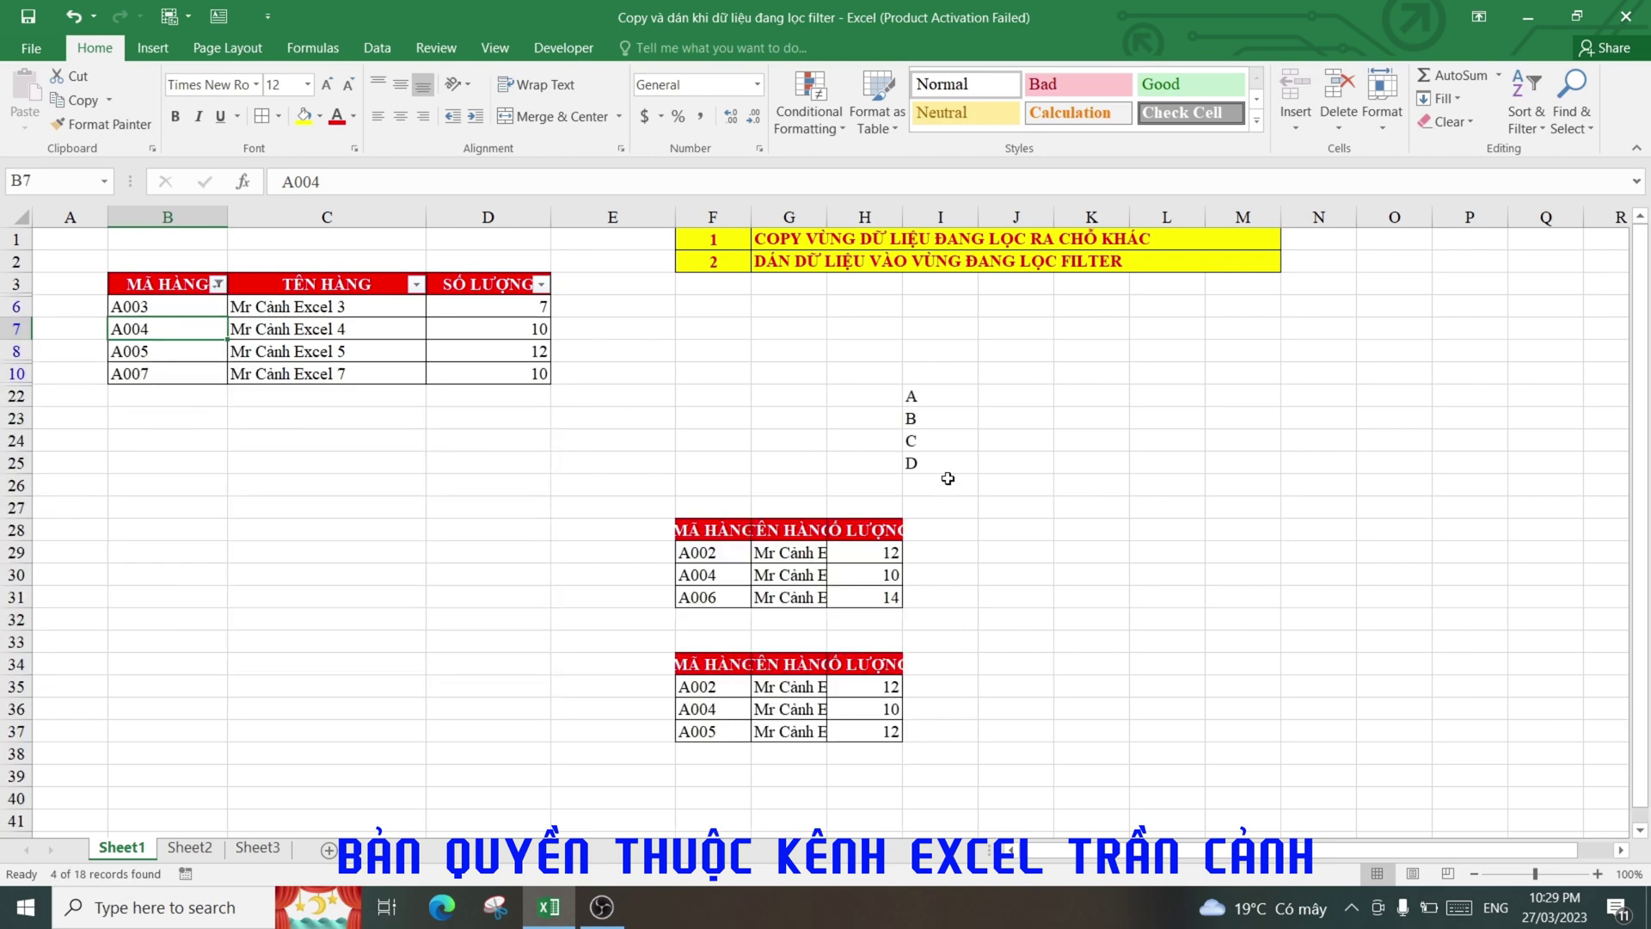
# Step: Compare the source list in I22:I25 with the four filtered MÃ HÀNG cells it should replace
pyautogui.moveTo(917, 395); pyautogui.dragTo(917, 472)
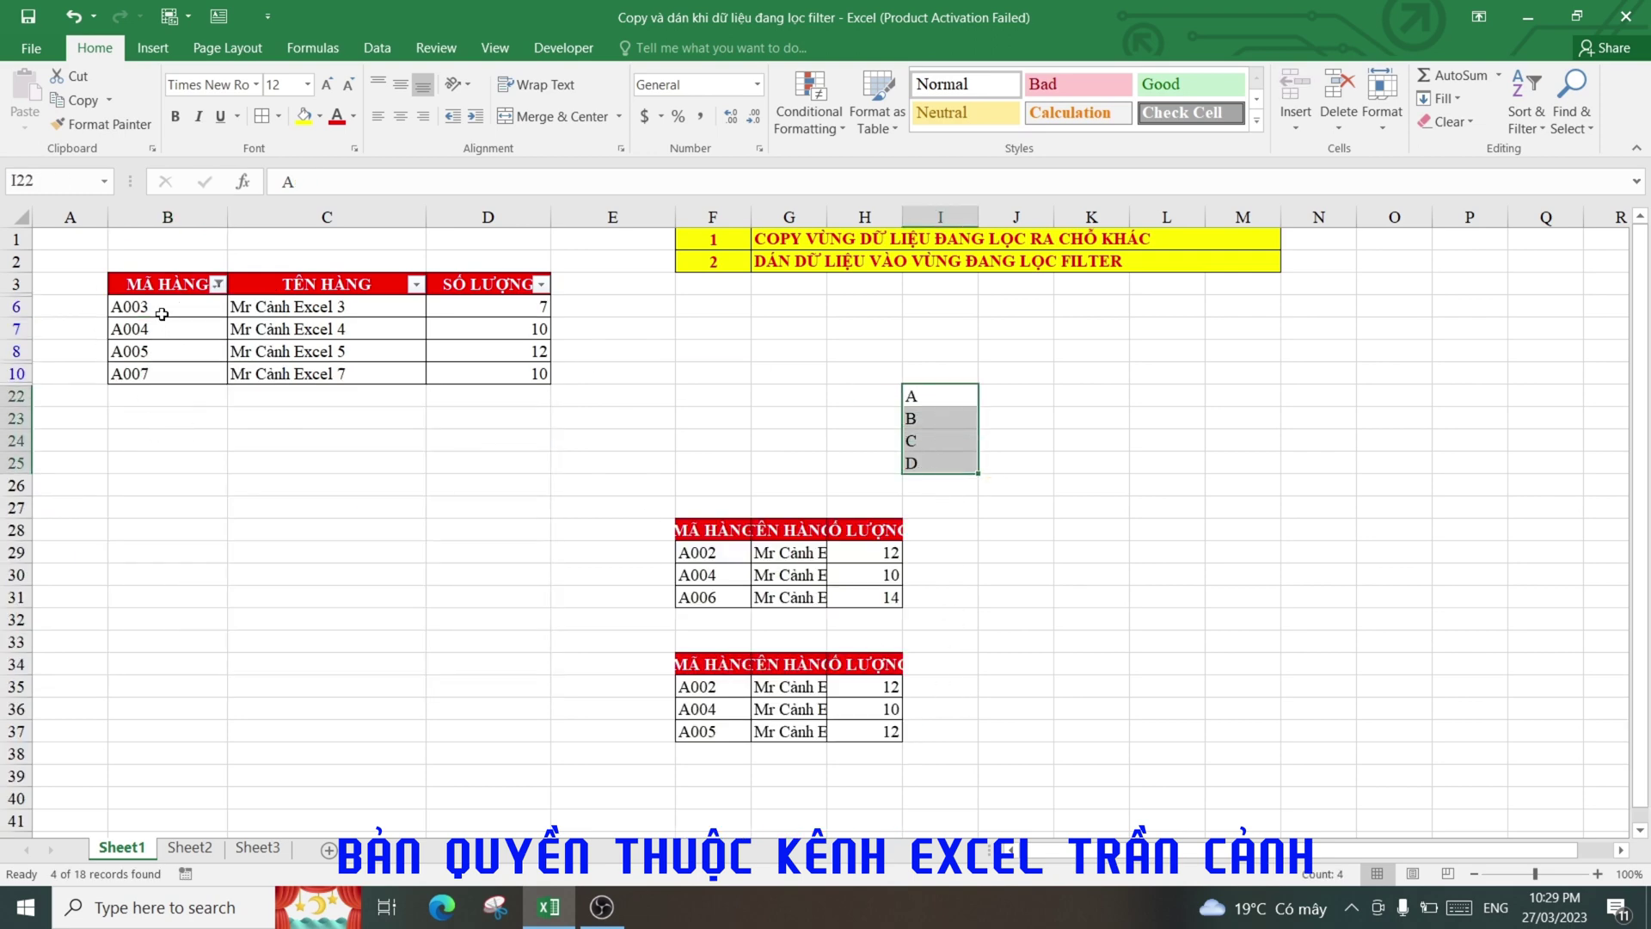
pyautogui.moveTo(162, 314); pyautogui.dragTo(159, 375)
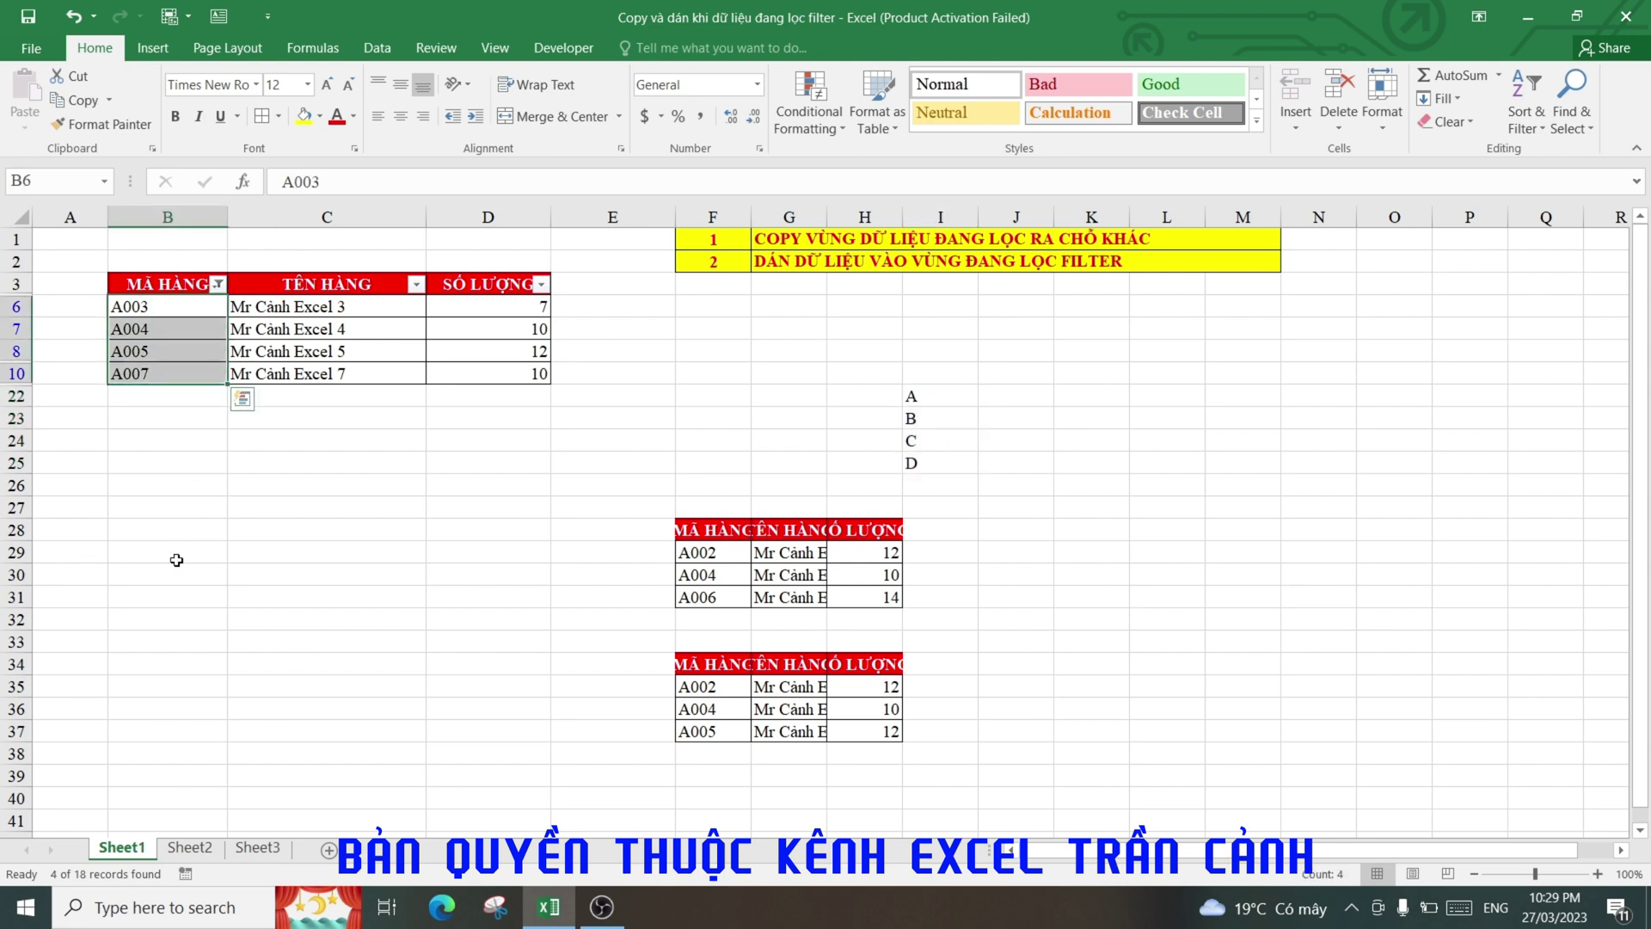
pyautogui.moveTo(948, 396); pyautogui.dragTo(929, 465)
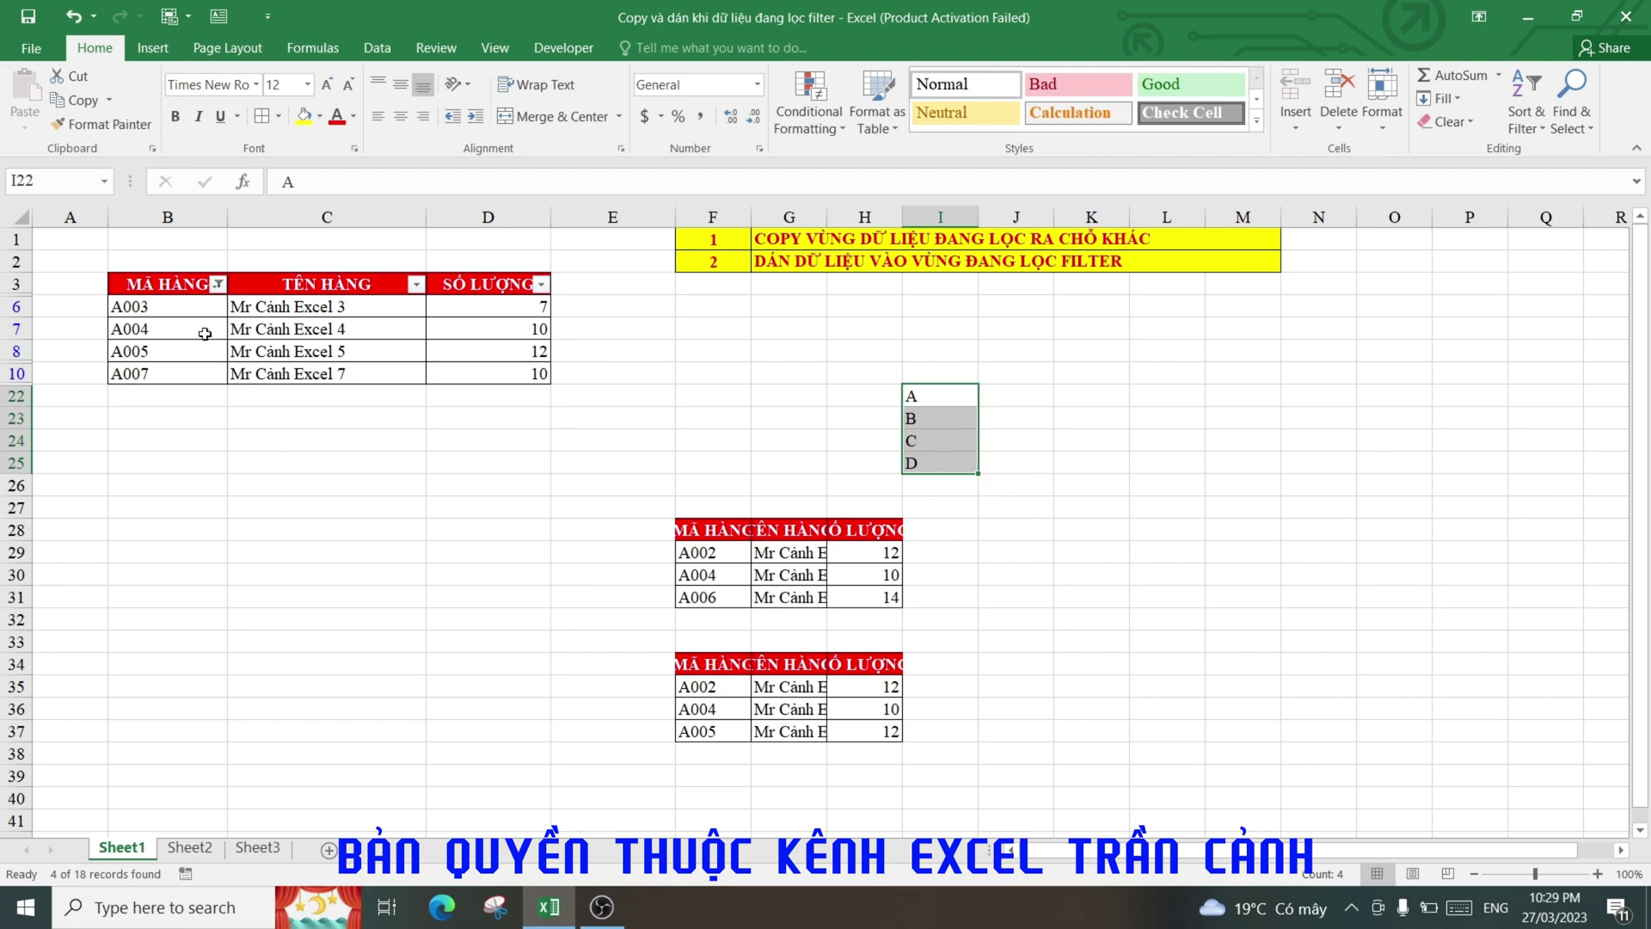
pyautogui.moveTo(169, 313); pyautogui.dragTo(167, 371)
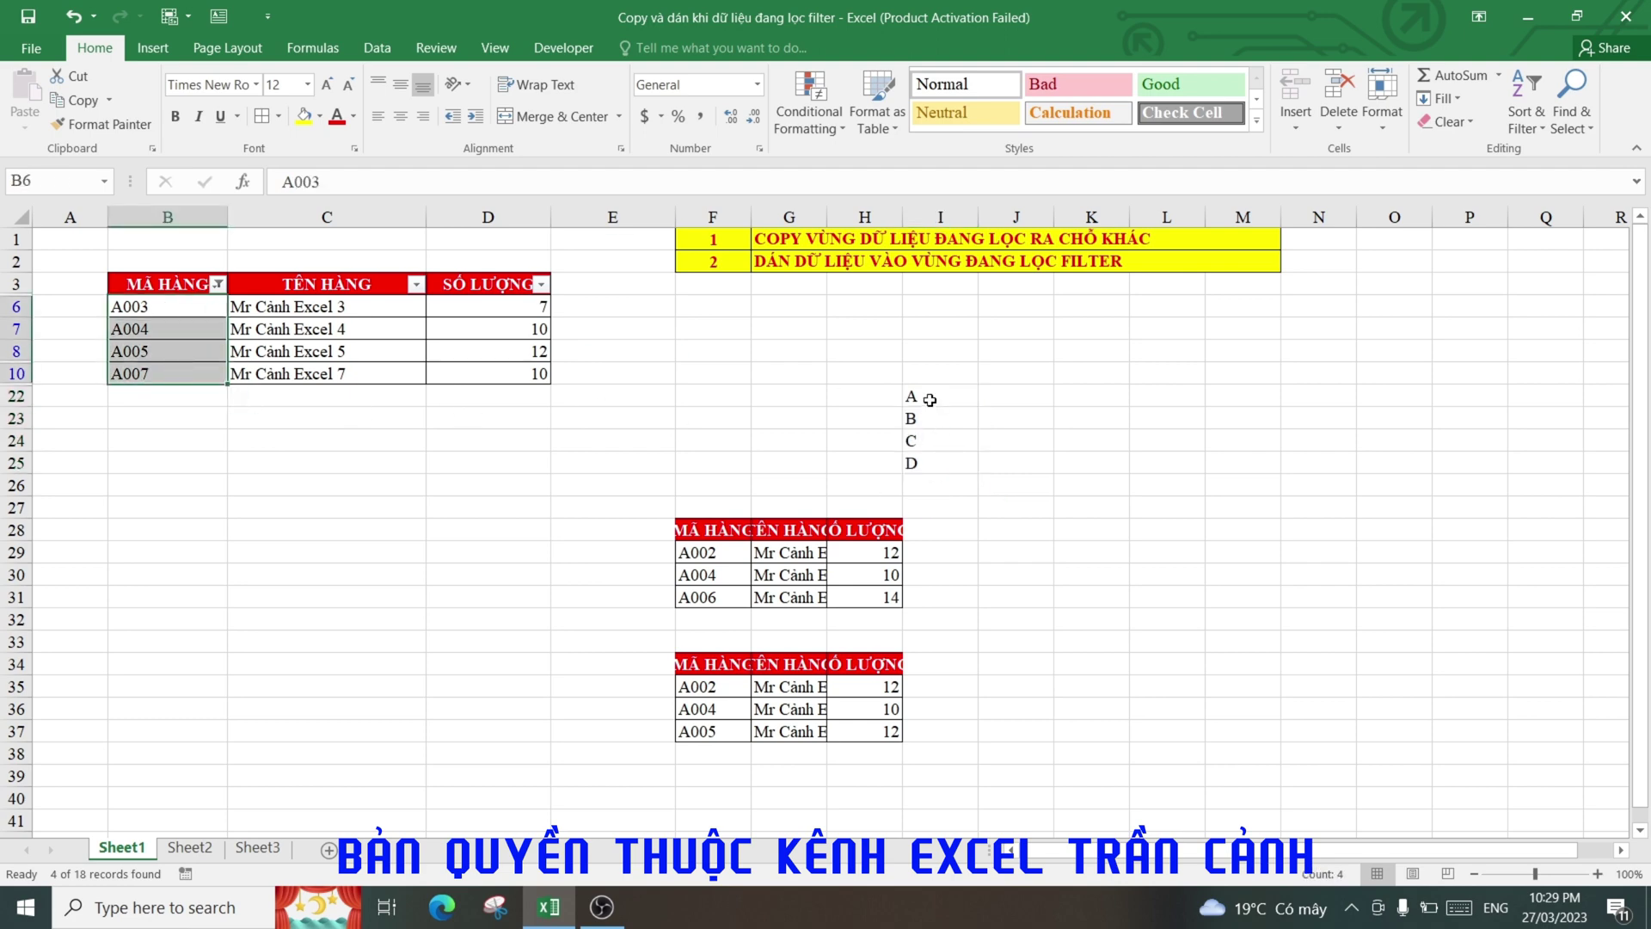
pyautogui.moveTo(929, 400); pyautogui.dragTo(941, 465)
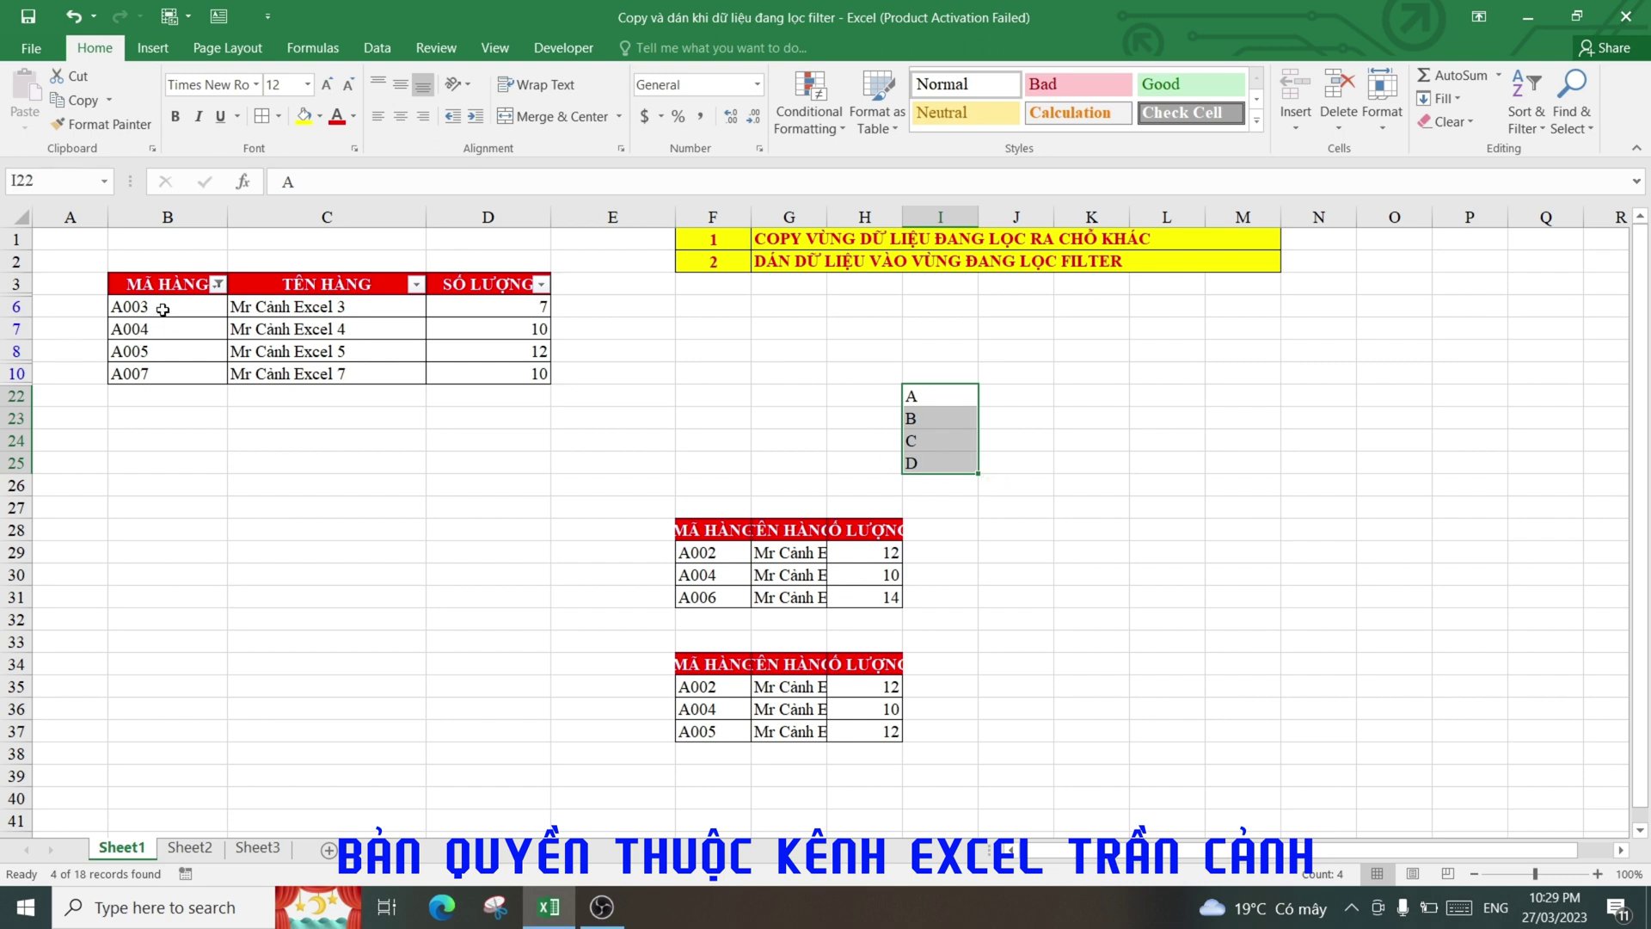
pyautogui.moveTo(163, 310); pyautogui.dragTo(167, 371)
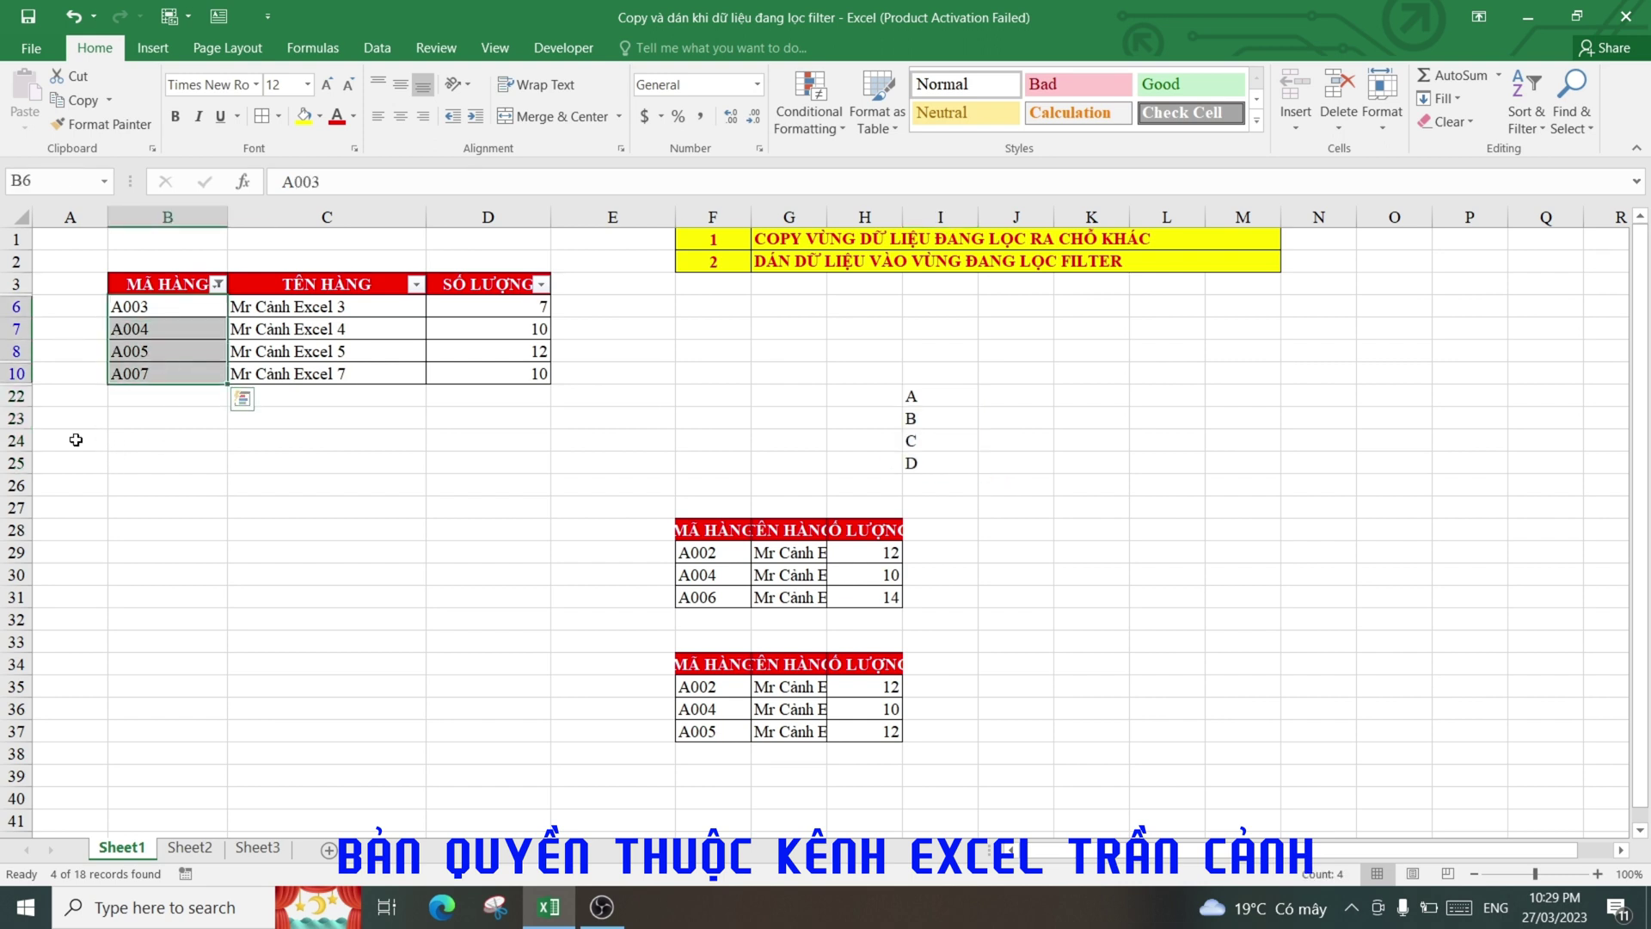
pyautogui.click(442, 528)
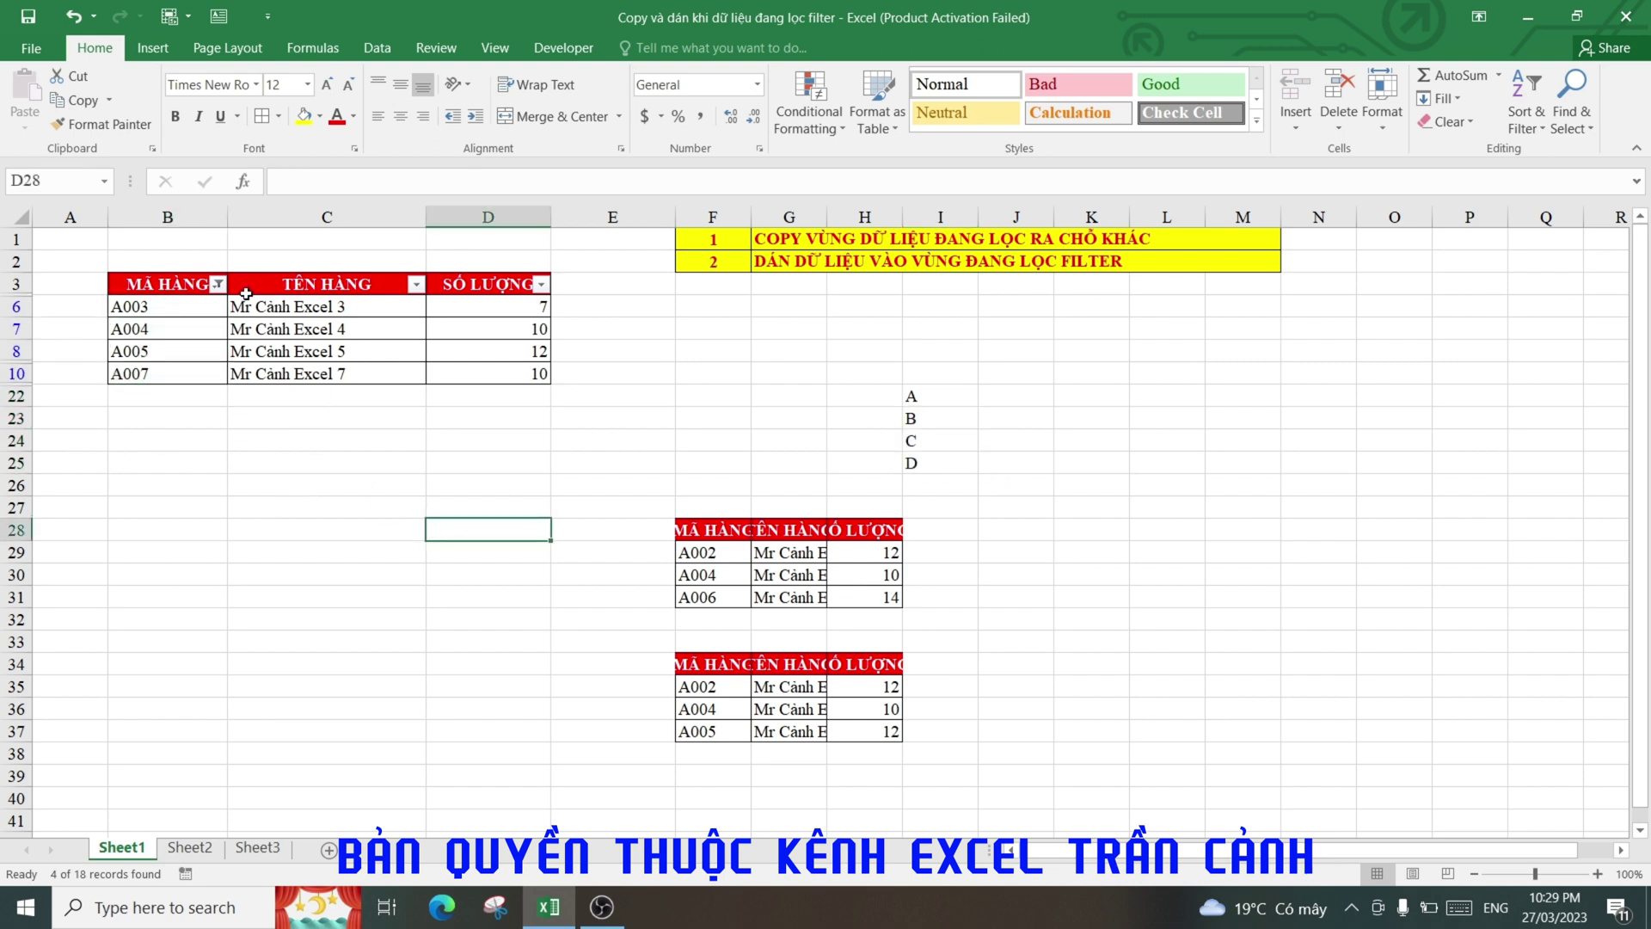
# Step: Try to copy I22:I25 and paste it directly over the filtered MÃ HÀNG cells in B6:B10
pyautogui.moveTo(919, 396); pyautogui.dragTo(913, 462)
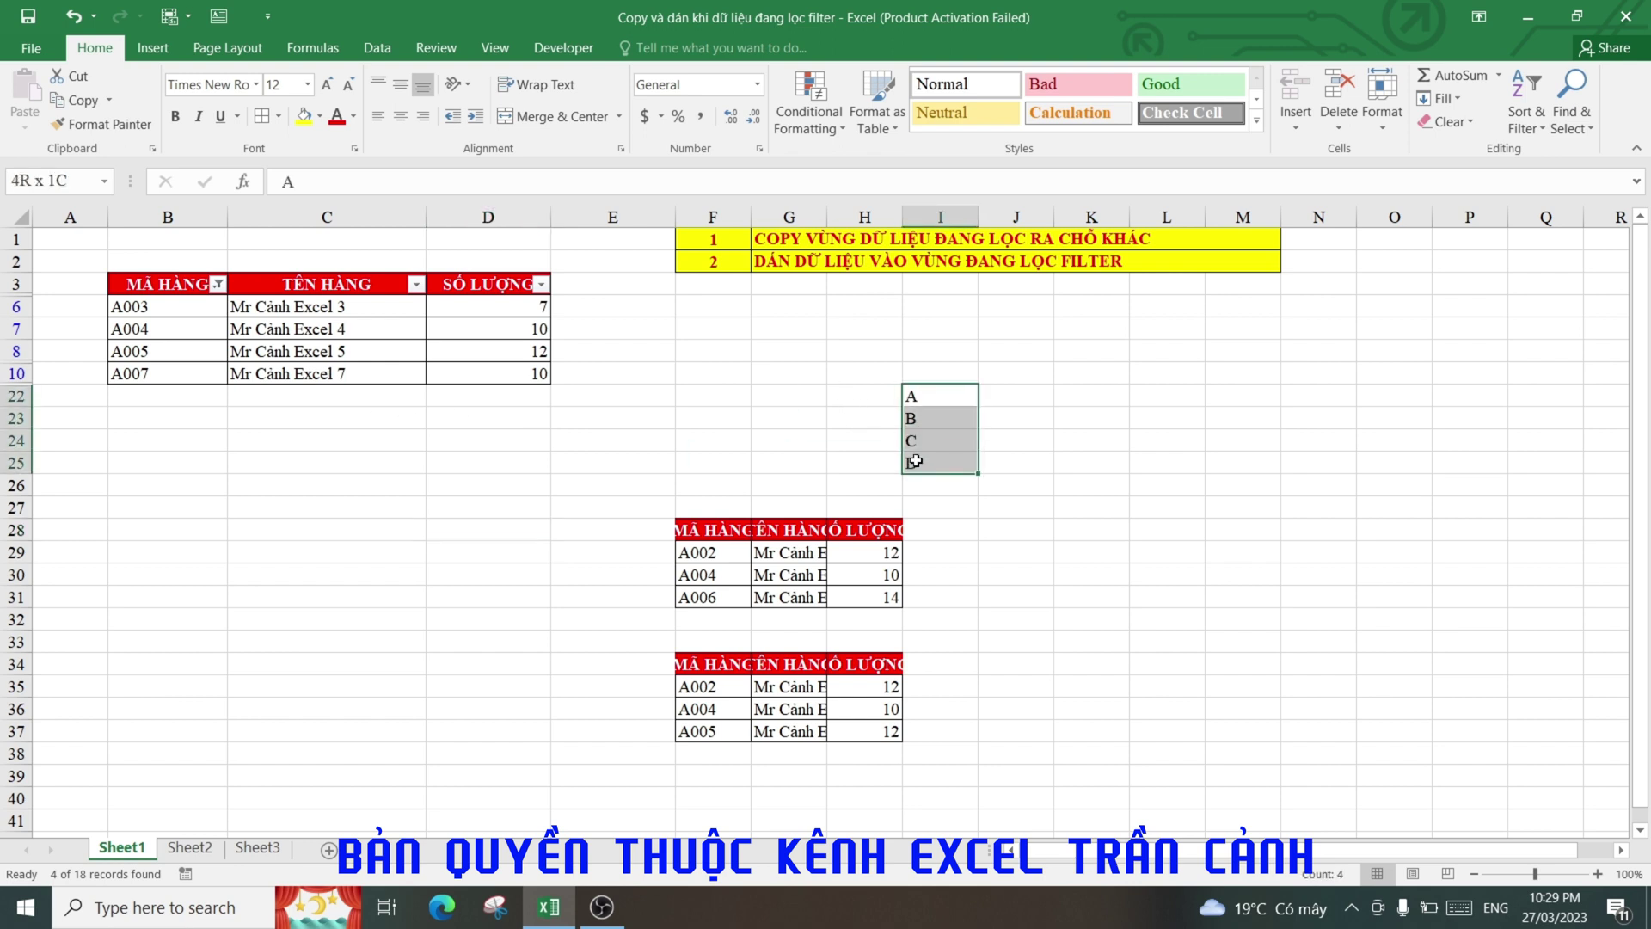
pyautogui.rightClick(950, 428)
pyautogui.click(1002, 465)
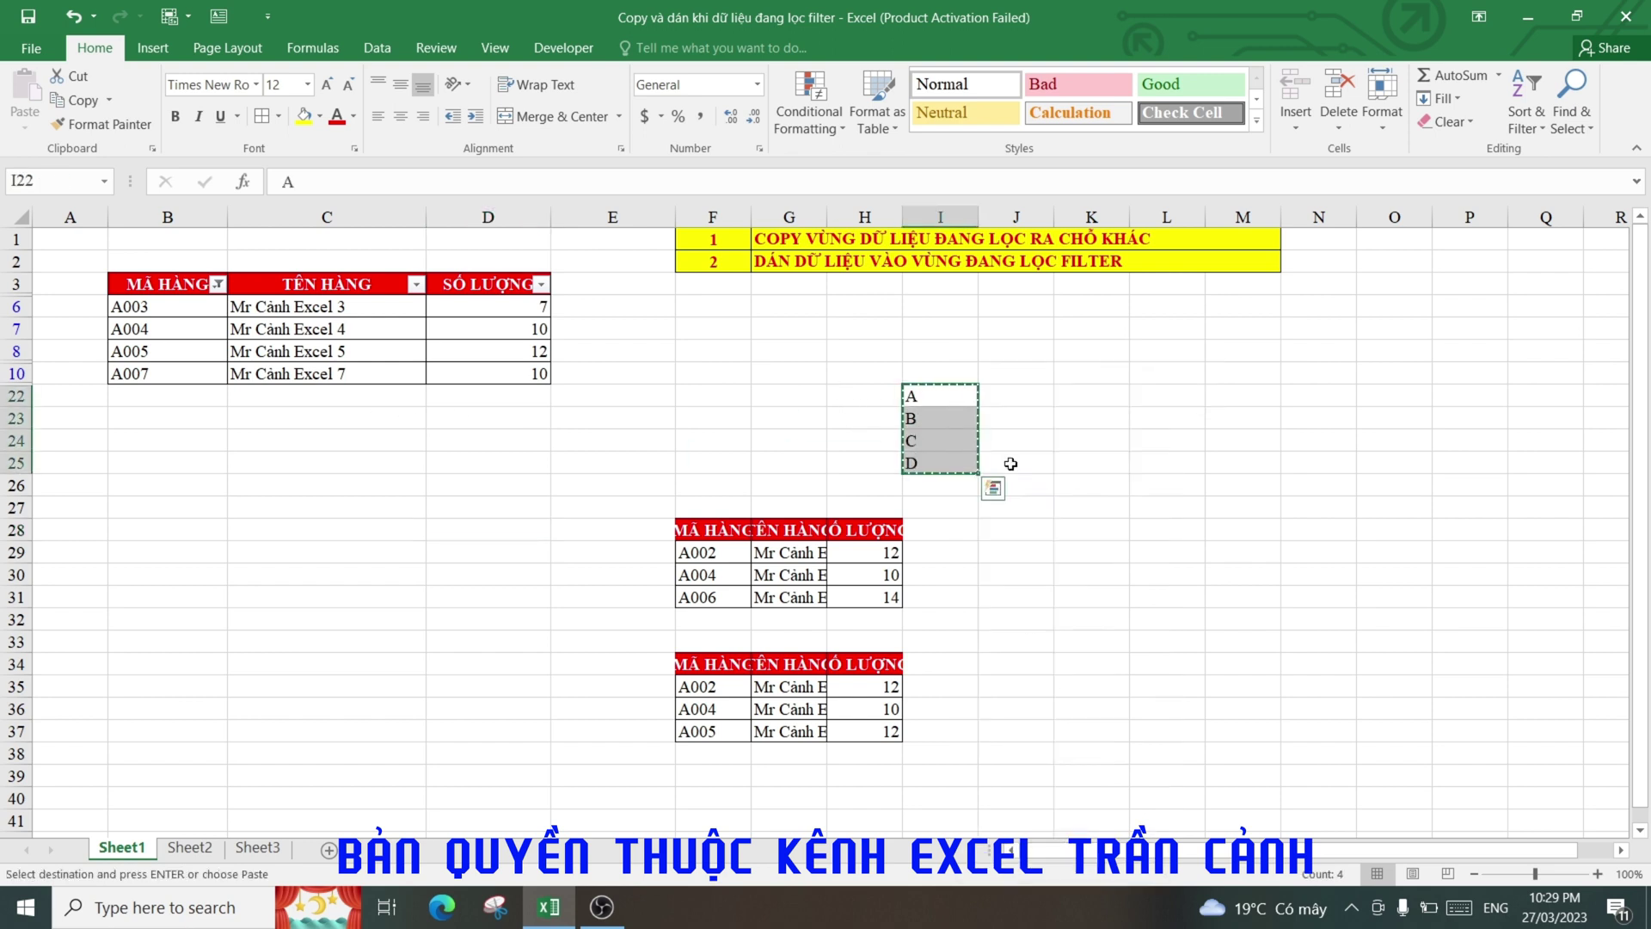
pyautogui.click(170, 306)
pyautogui.rightClick(170, 306)
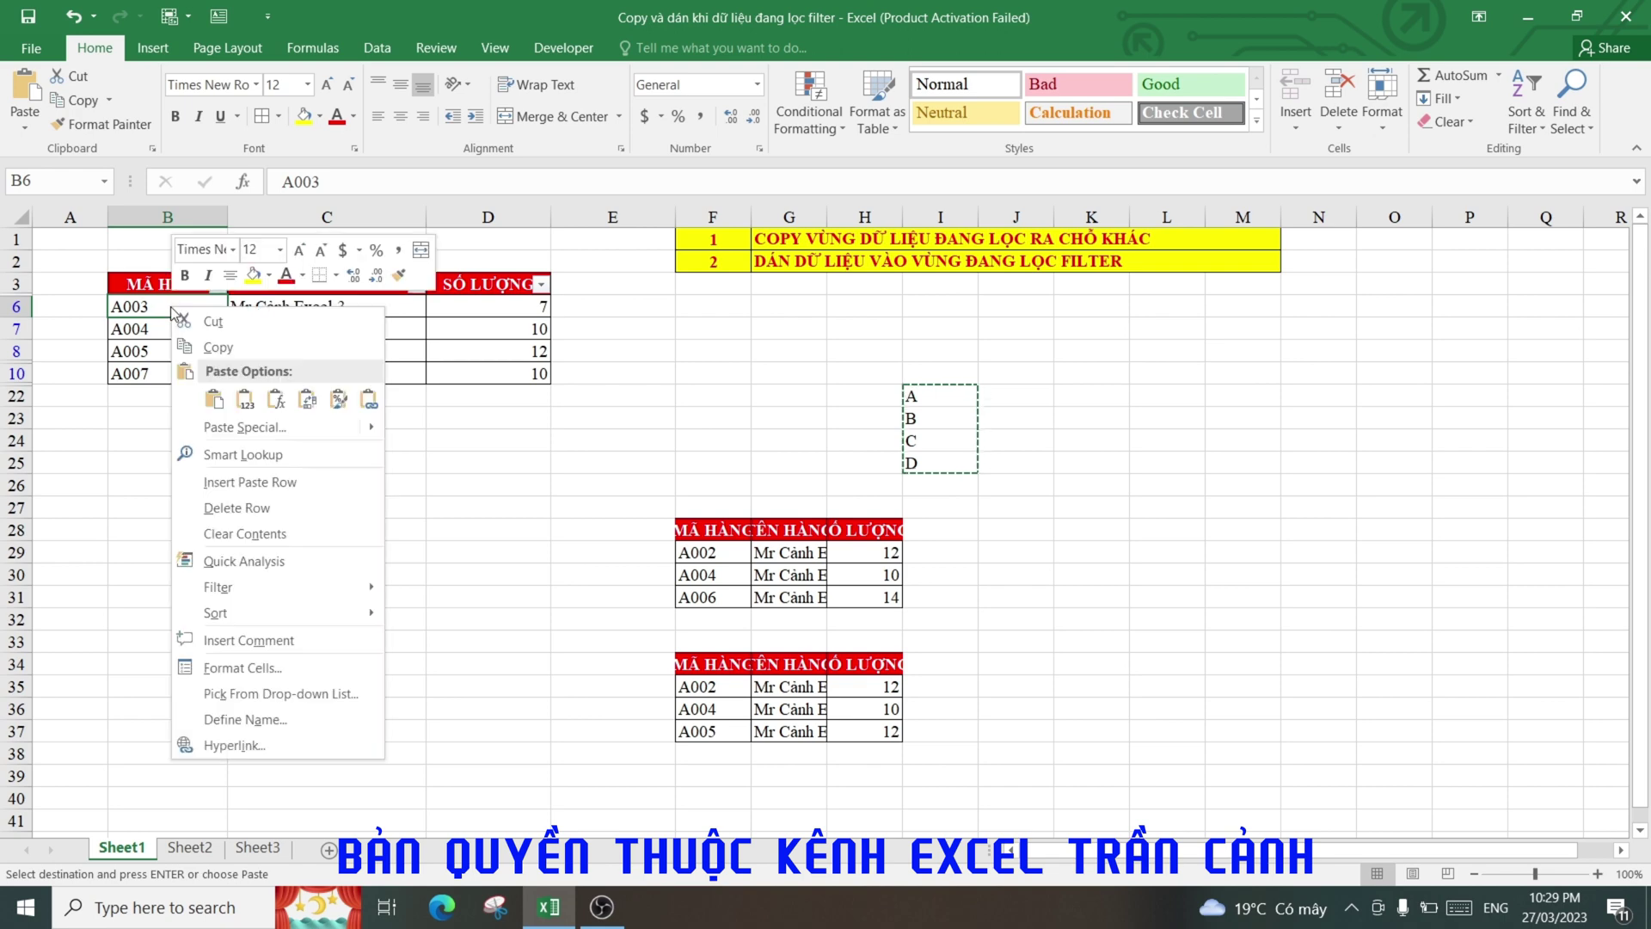
pyautogui.press('Escape')
pyautogui.moveTo(171, 306); pyautogui.dragTo(142, 373)
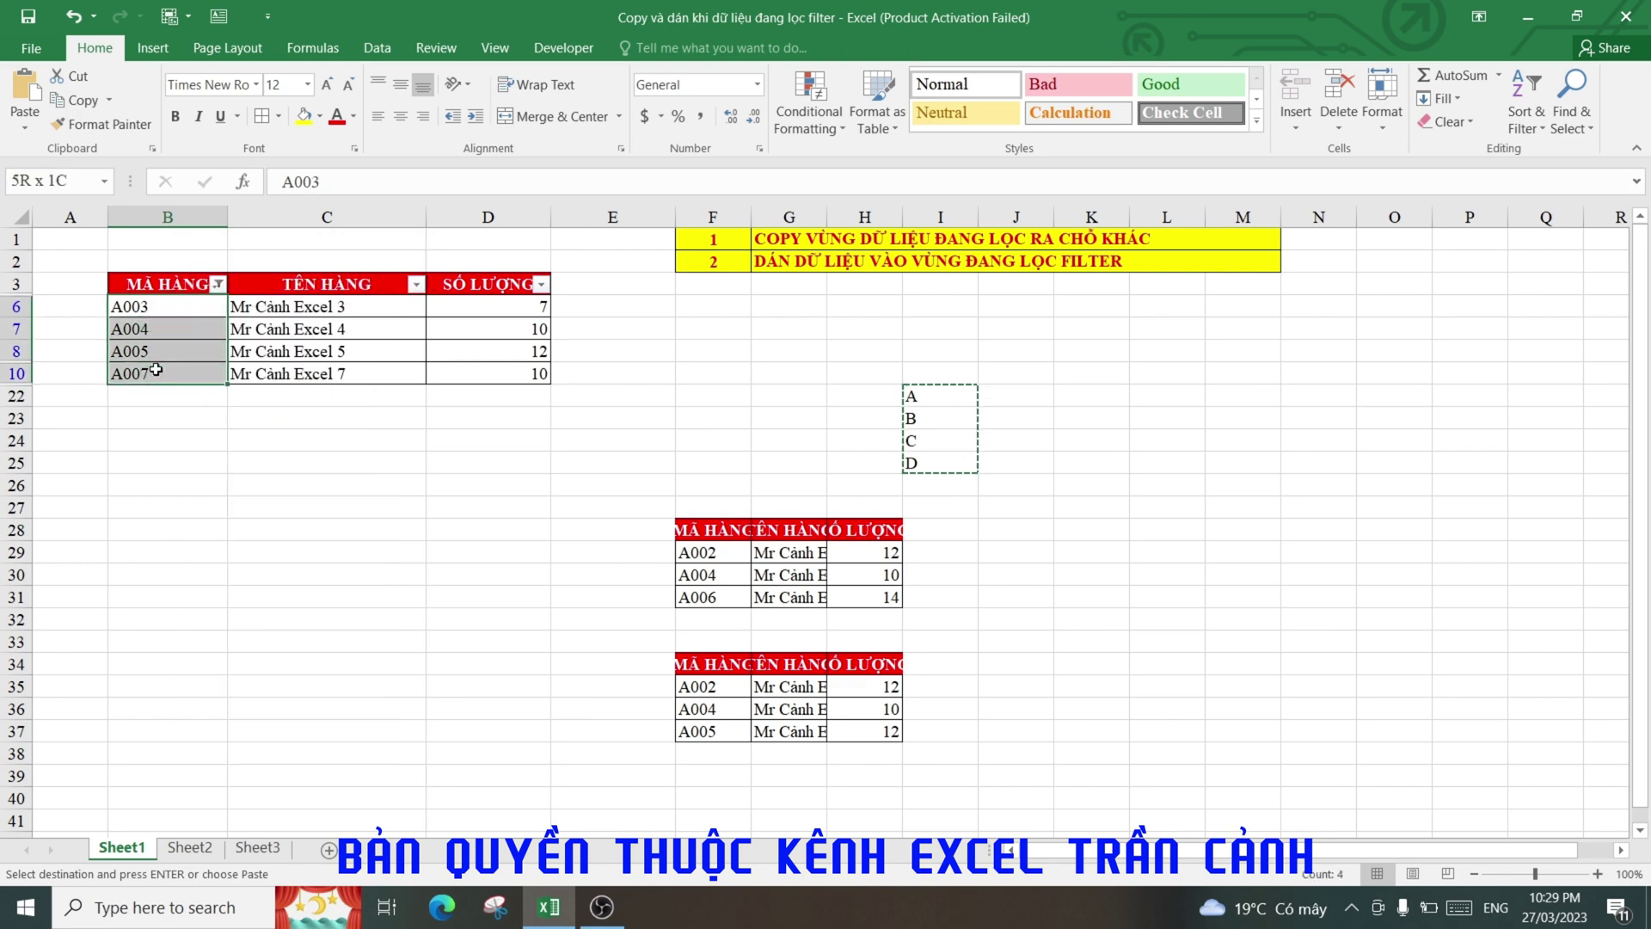
pyautogui.rightClick(172, 308)
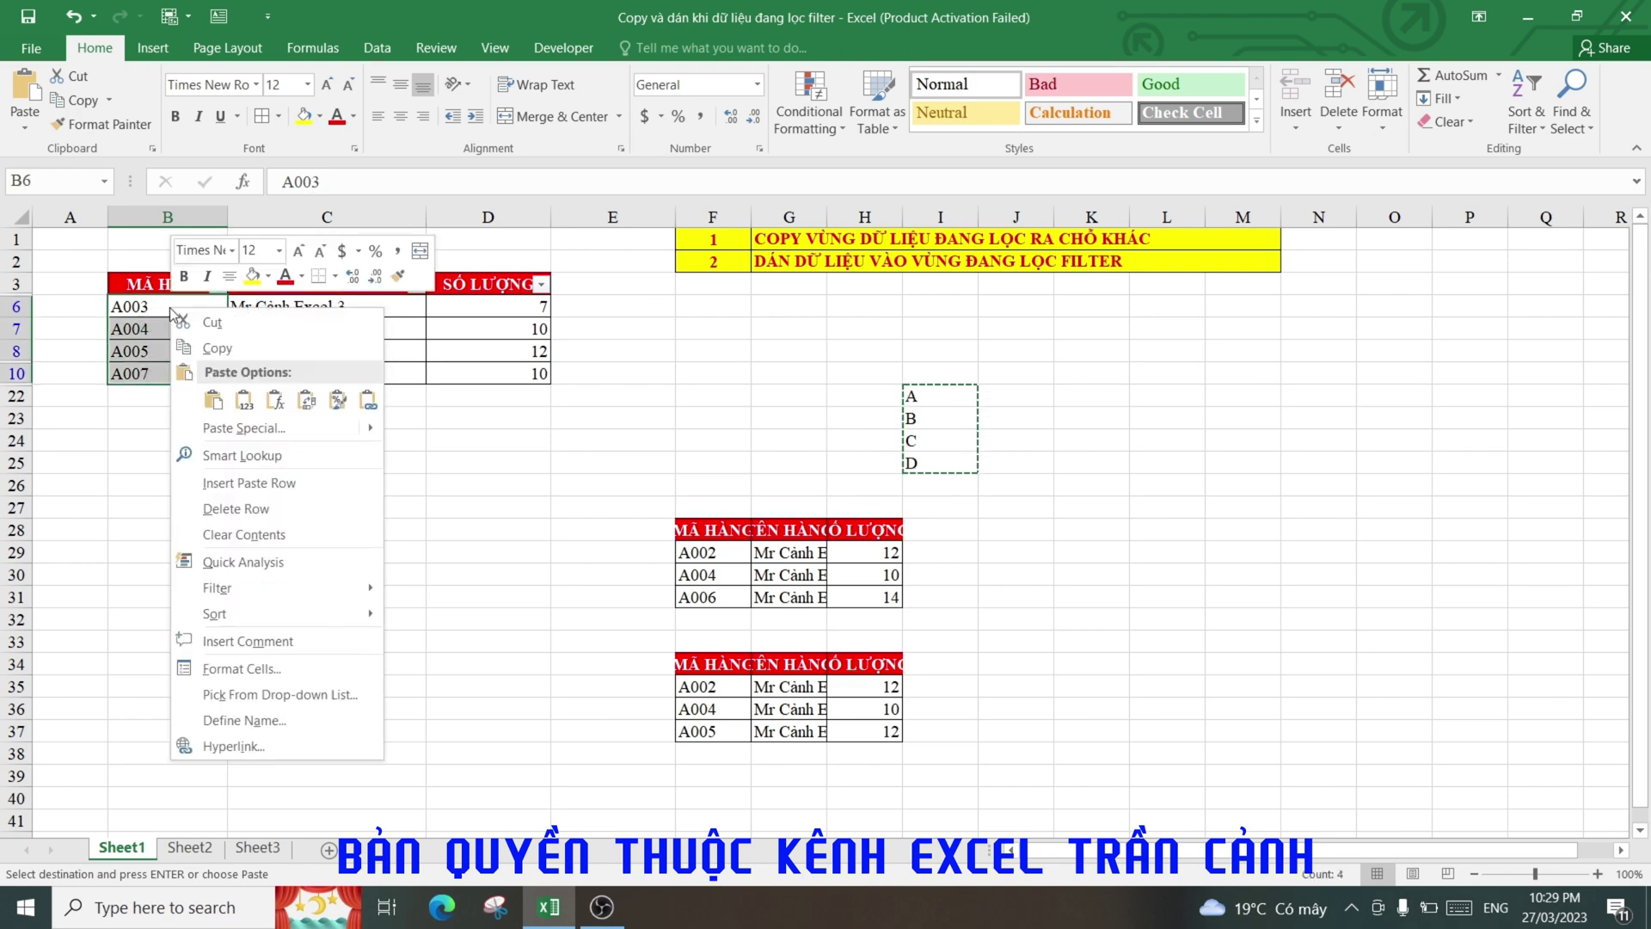
pyautogui.click(213, 400)
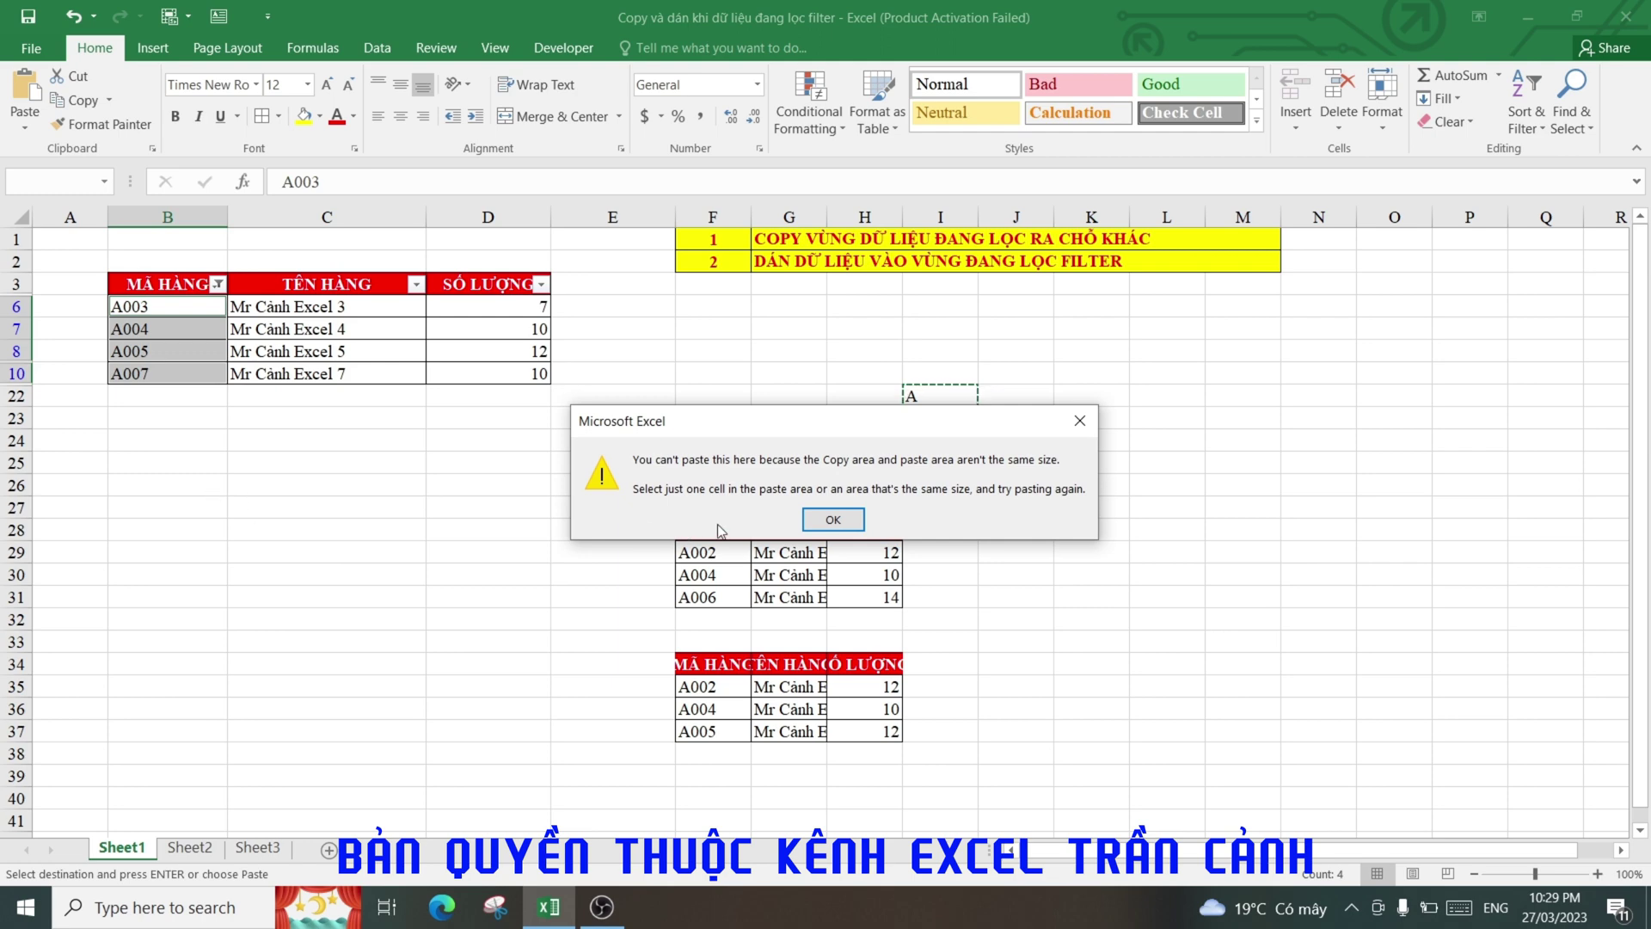
pyautogui.click(832, 519)
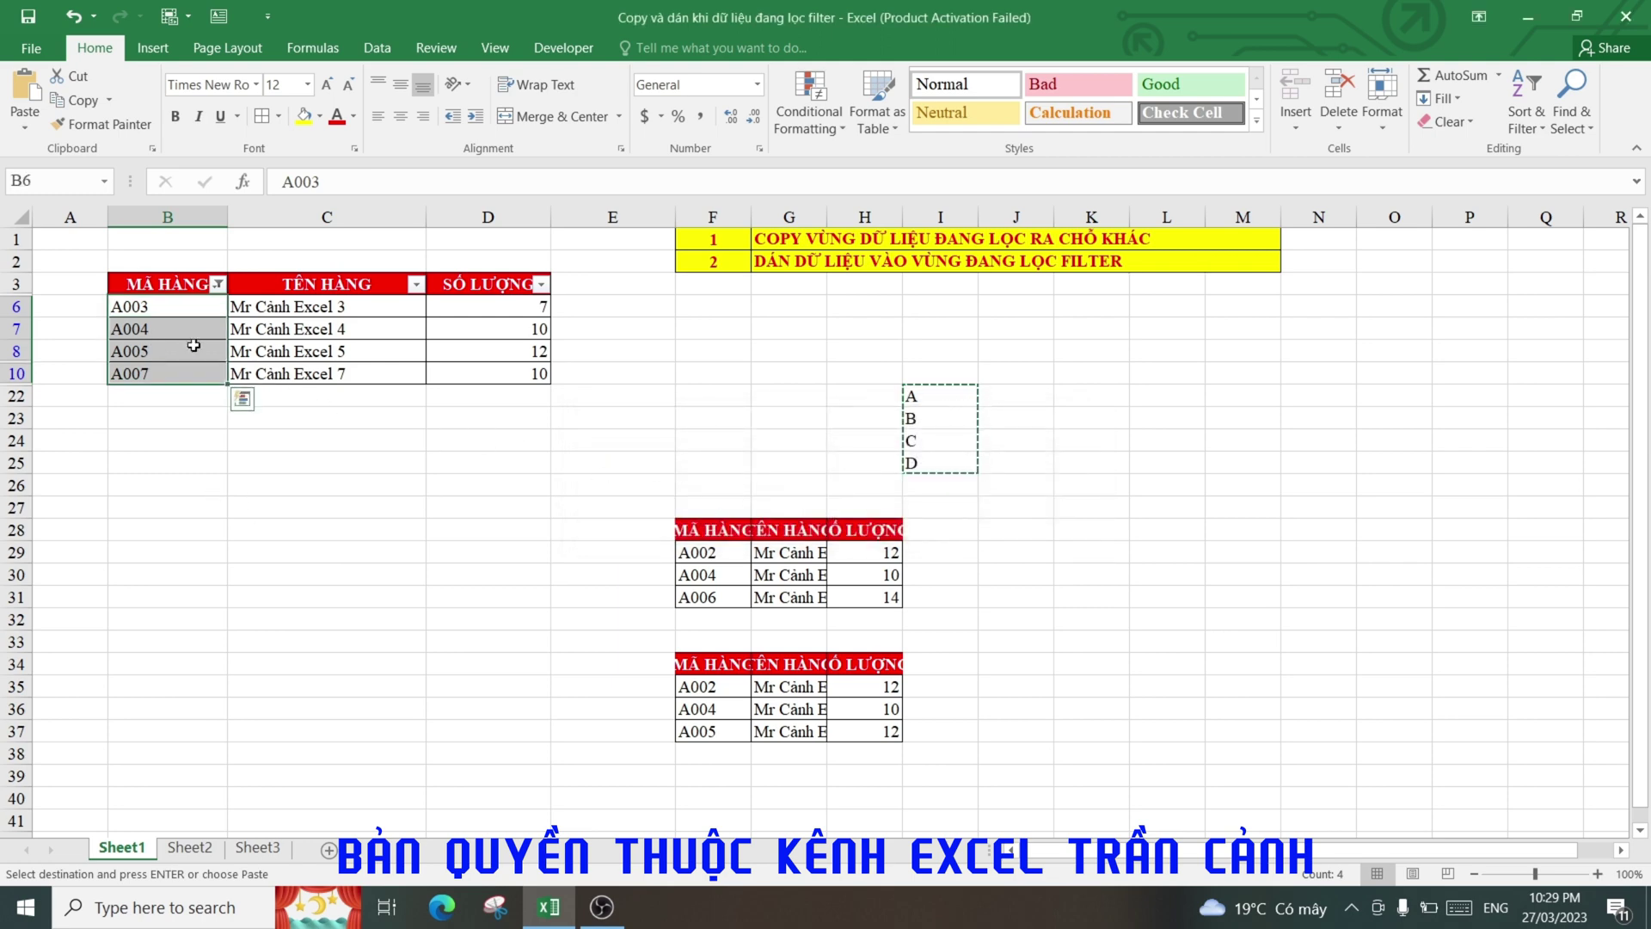
pyautogui.click(284, 484)
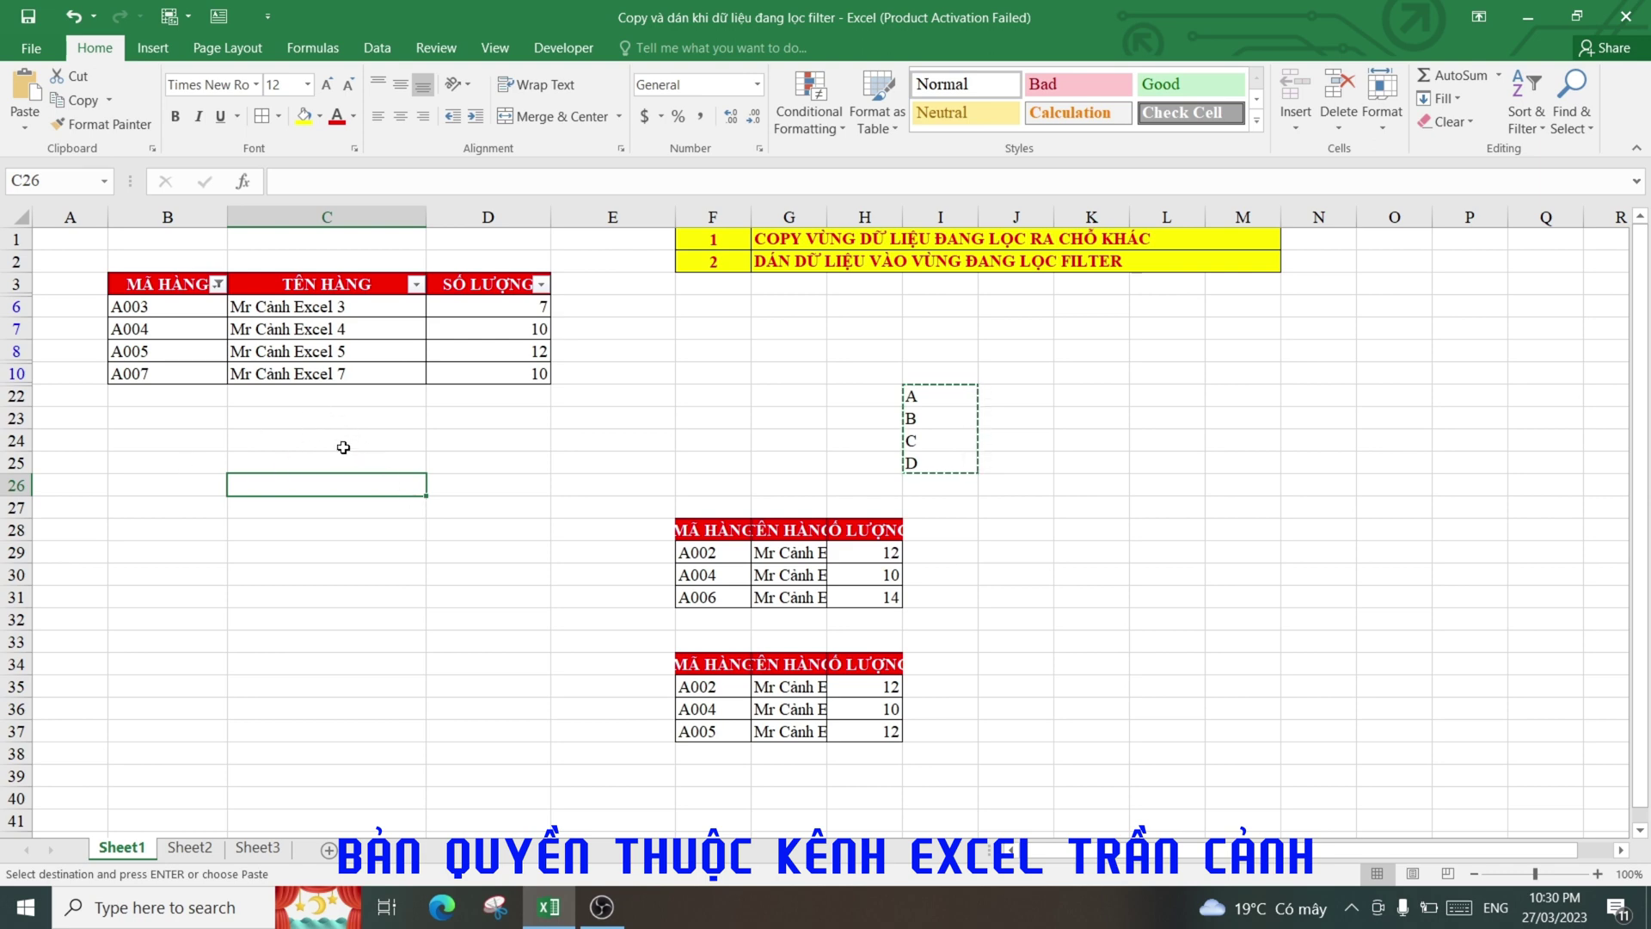
pyautogui.click(630, 461)
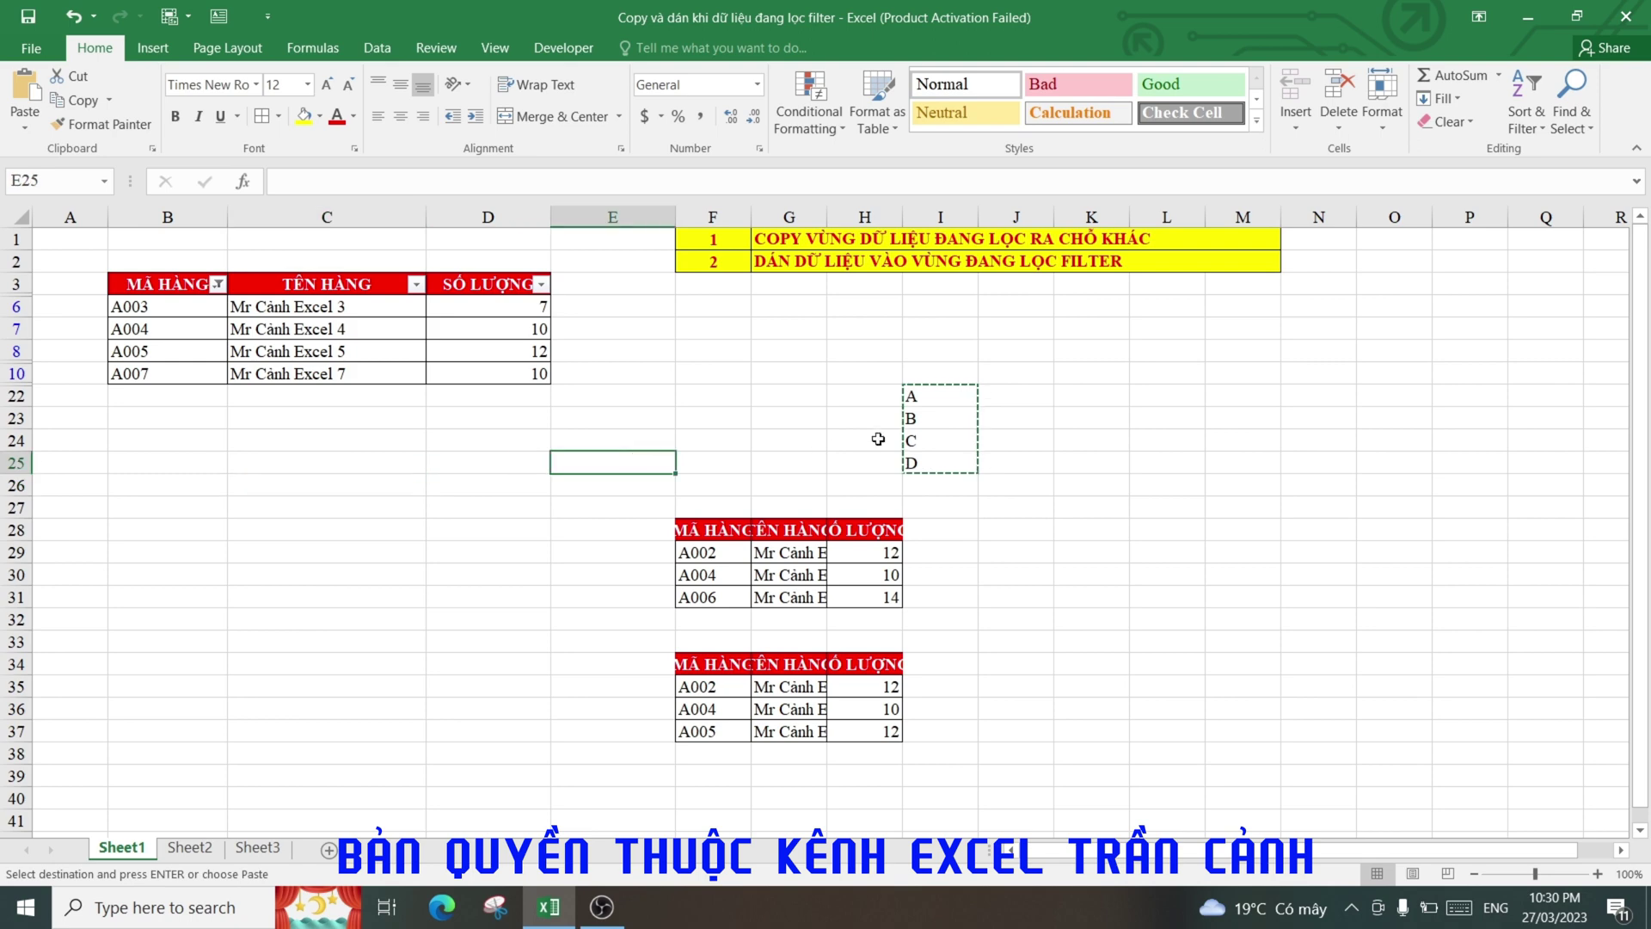
# Step: Copy the A to D list in I22:I25 again
pyautogui.moveTo(940, 400); pyautogui.dragTo(952, 468)
pyautogui.rightClick(951, 468)
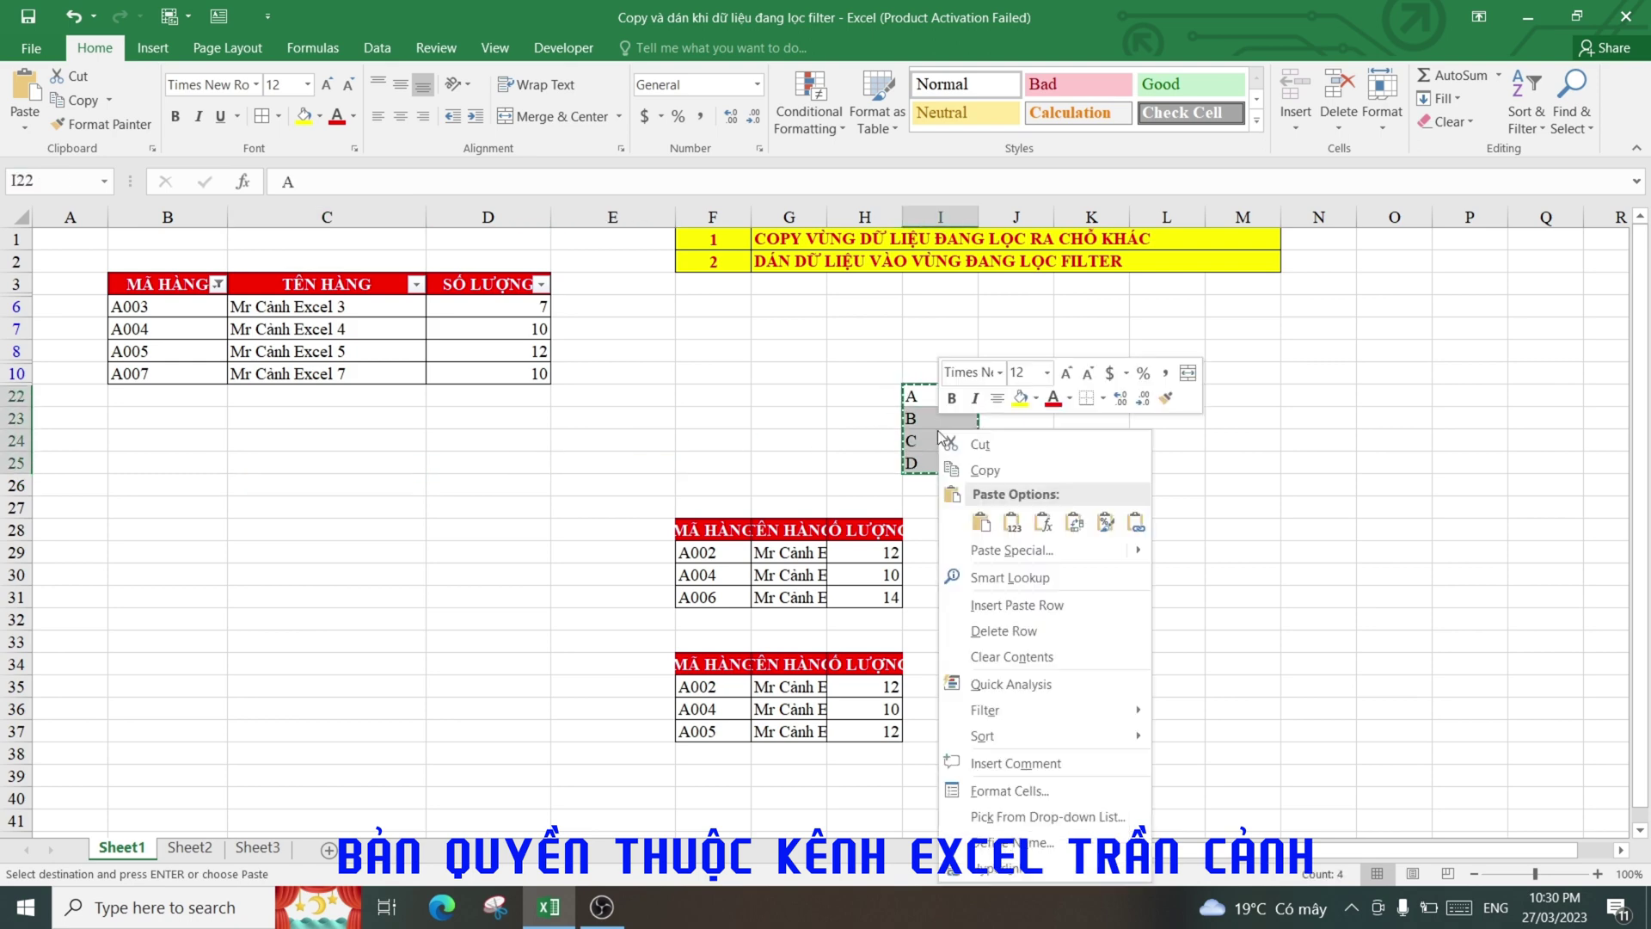
pyautogui.click(995, 472)
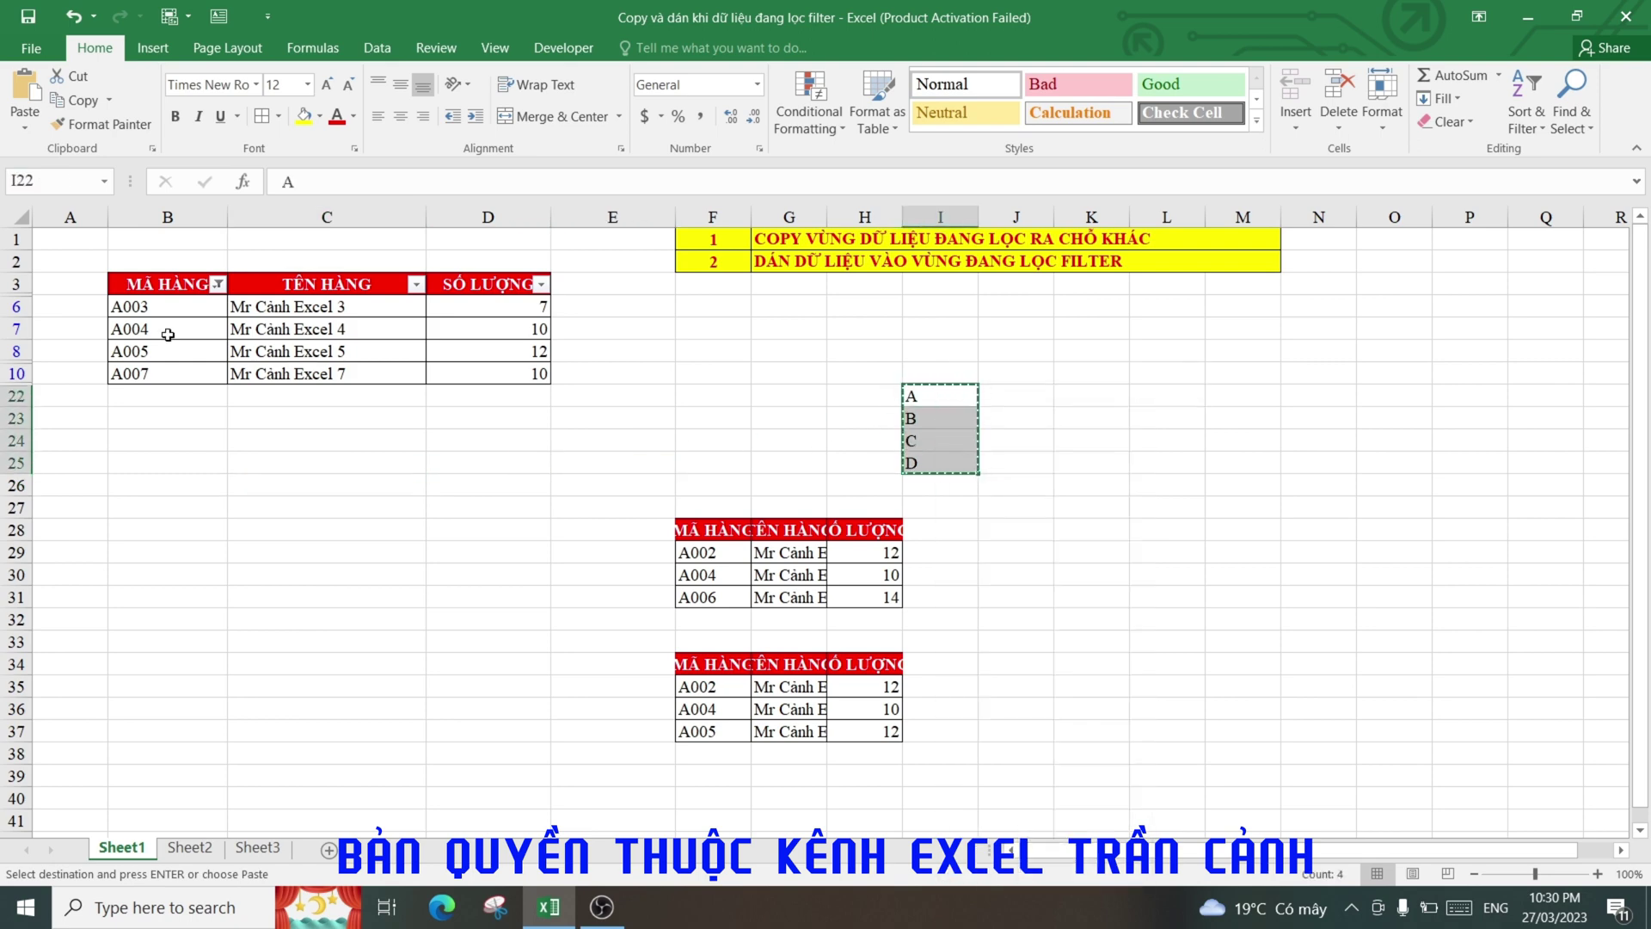
# Step: Select the filtered MÃ HÀNG cells B6:B10 and restrict the selection to visible cells only using Go To Special
pyautogui.moveTo(169, 310); pyautogui.dragTo(204, 371)
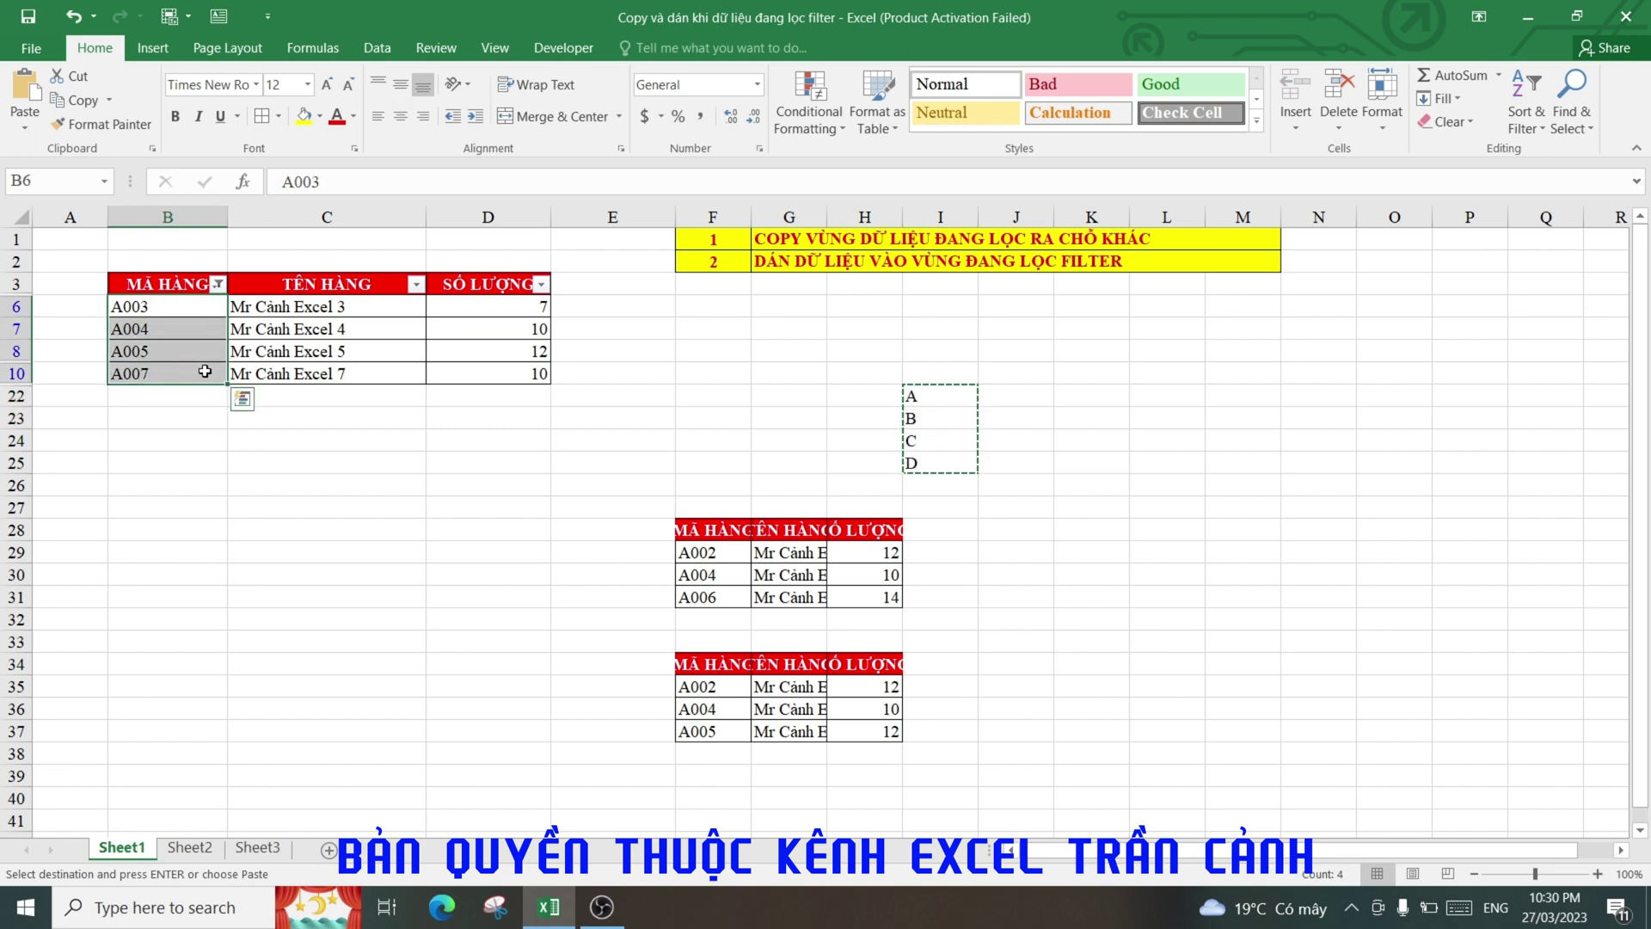
pyautogui.hotkey('ctrl', 'g')
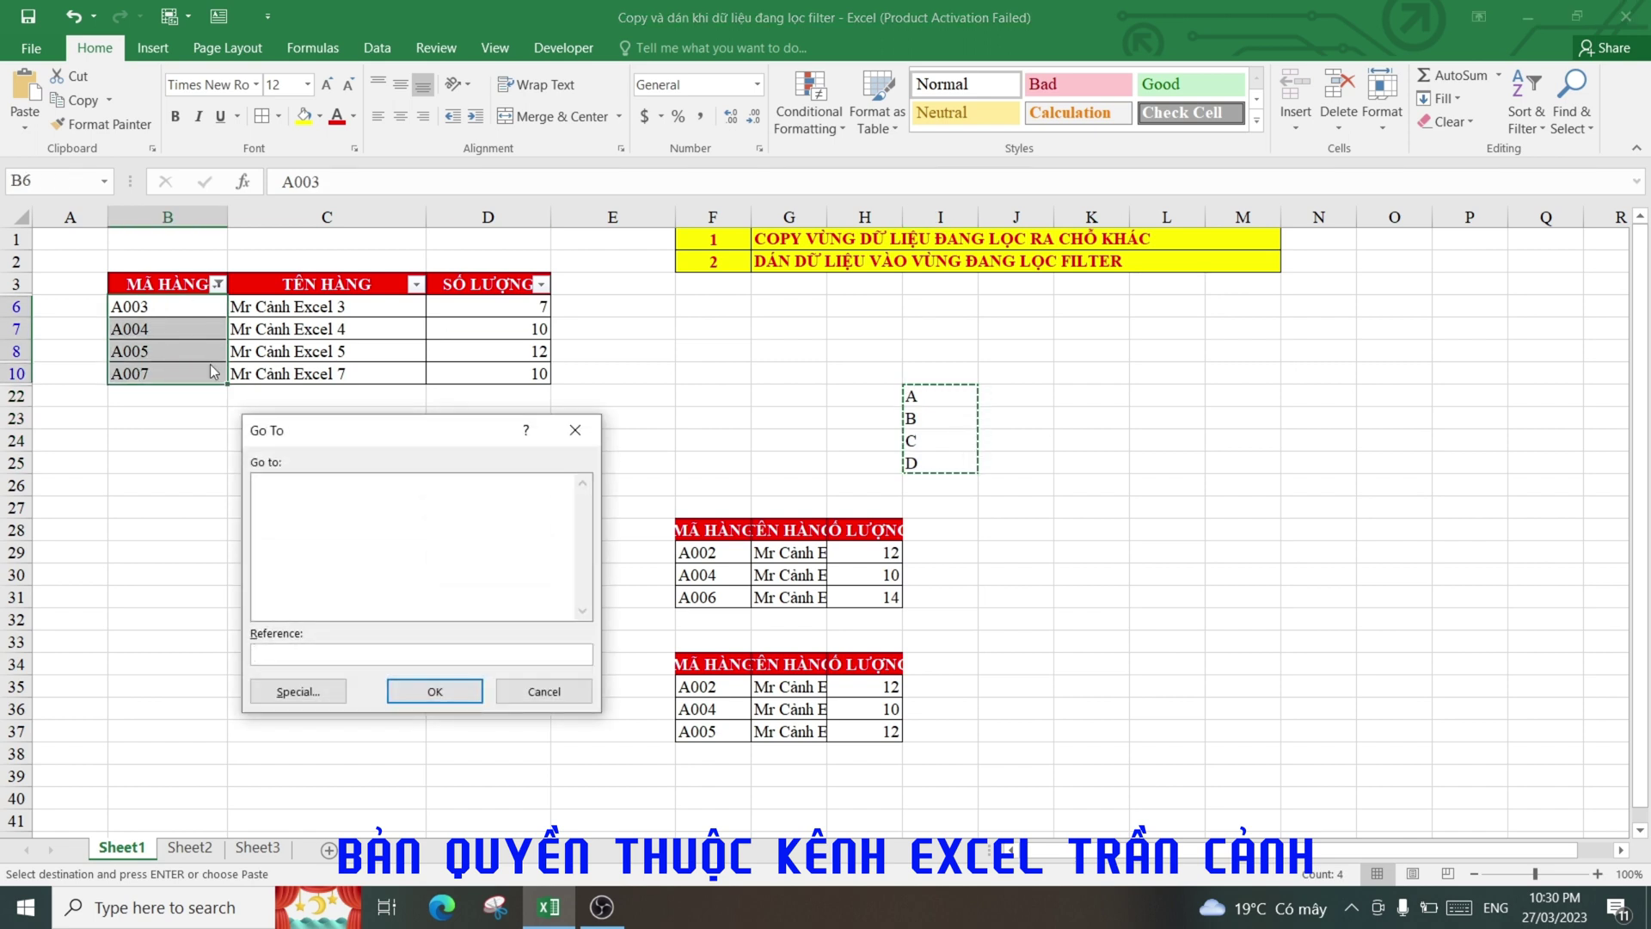
pyautogui.click(297, 693)
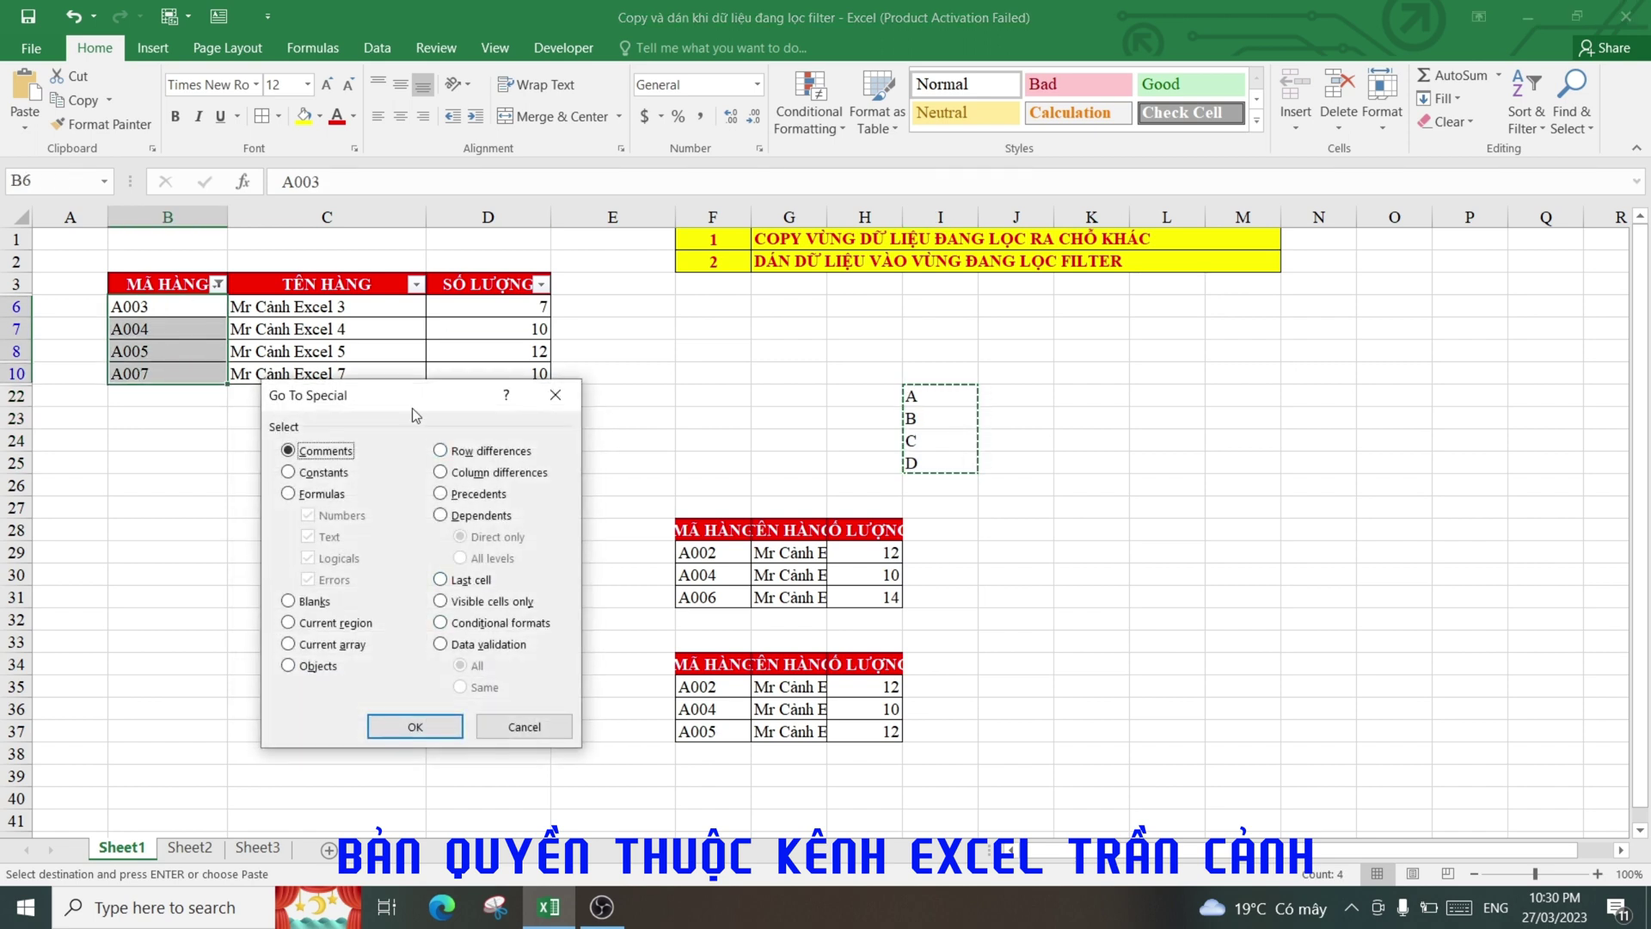
pyautogui.moveTo(410, 411); pyautogui.dragTo(1192, 297)
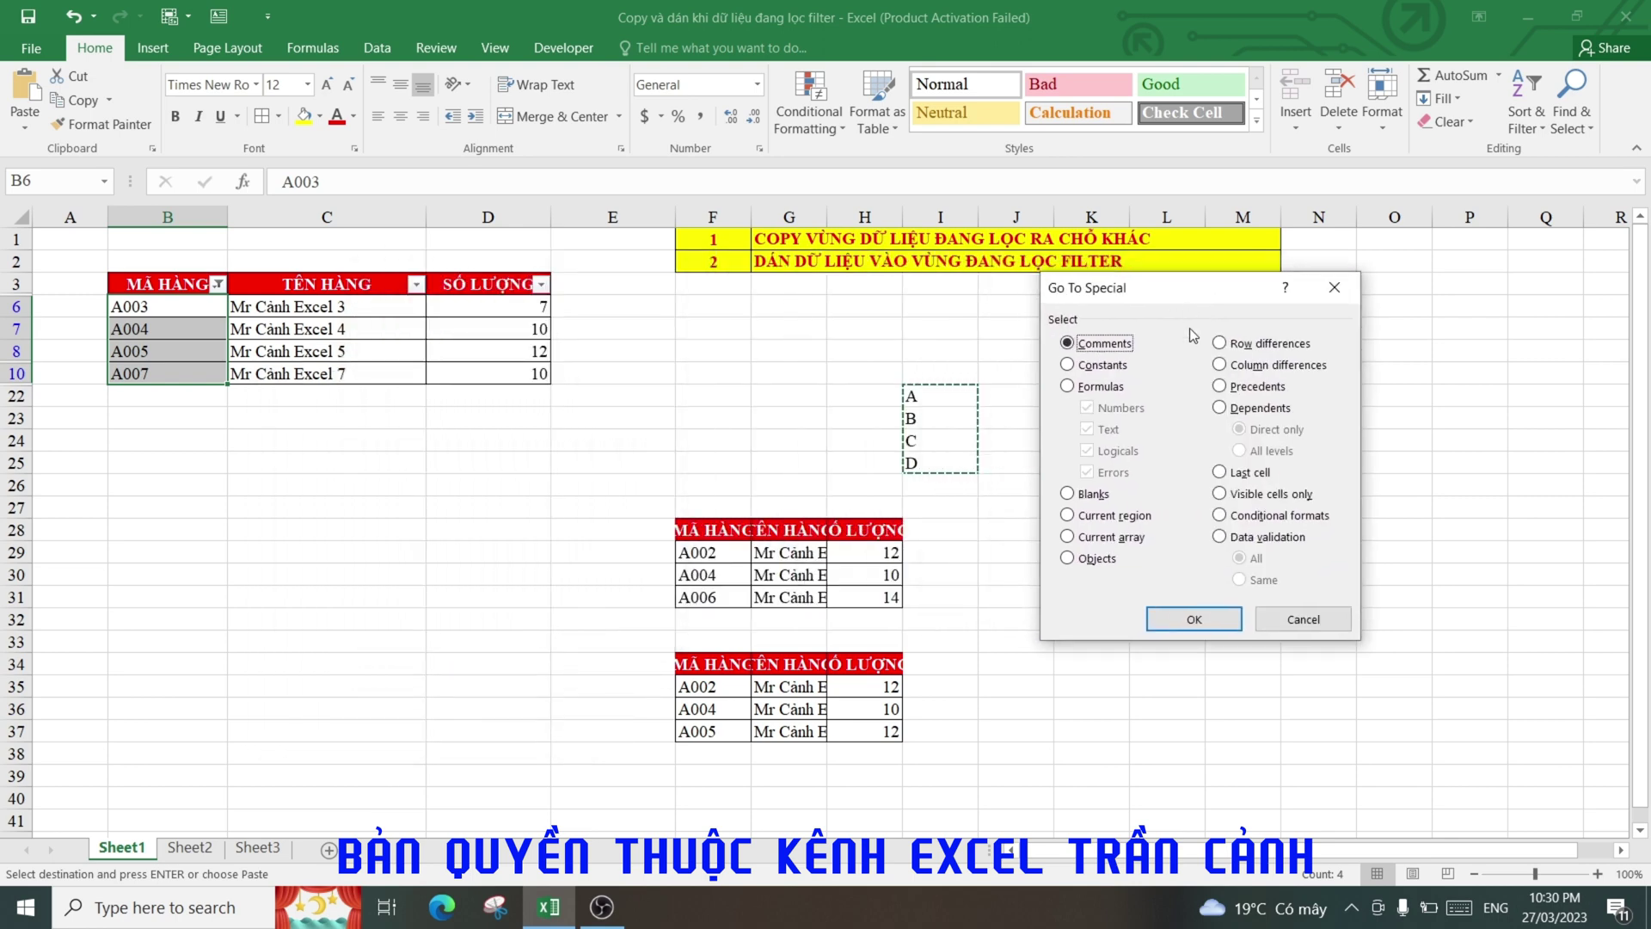
pyautogui.click(1221, 495)
pyautogui.click(1194, 619)
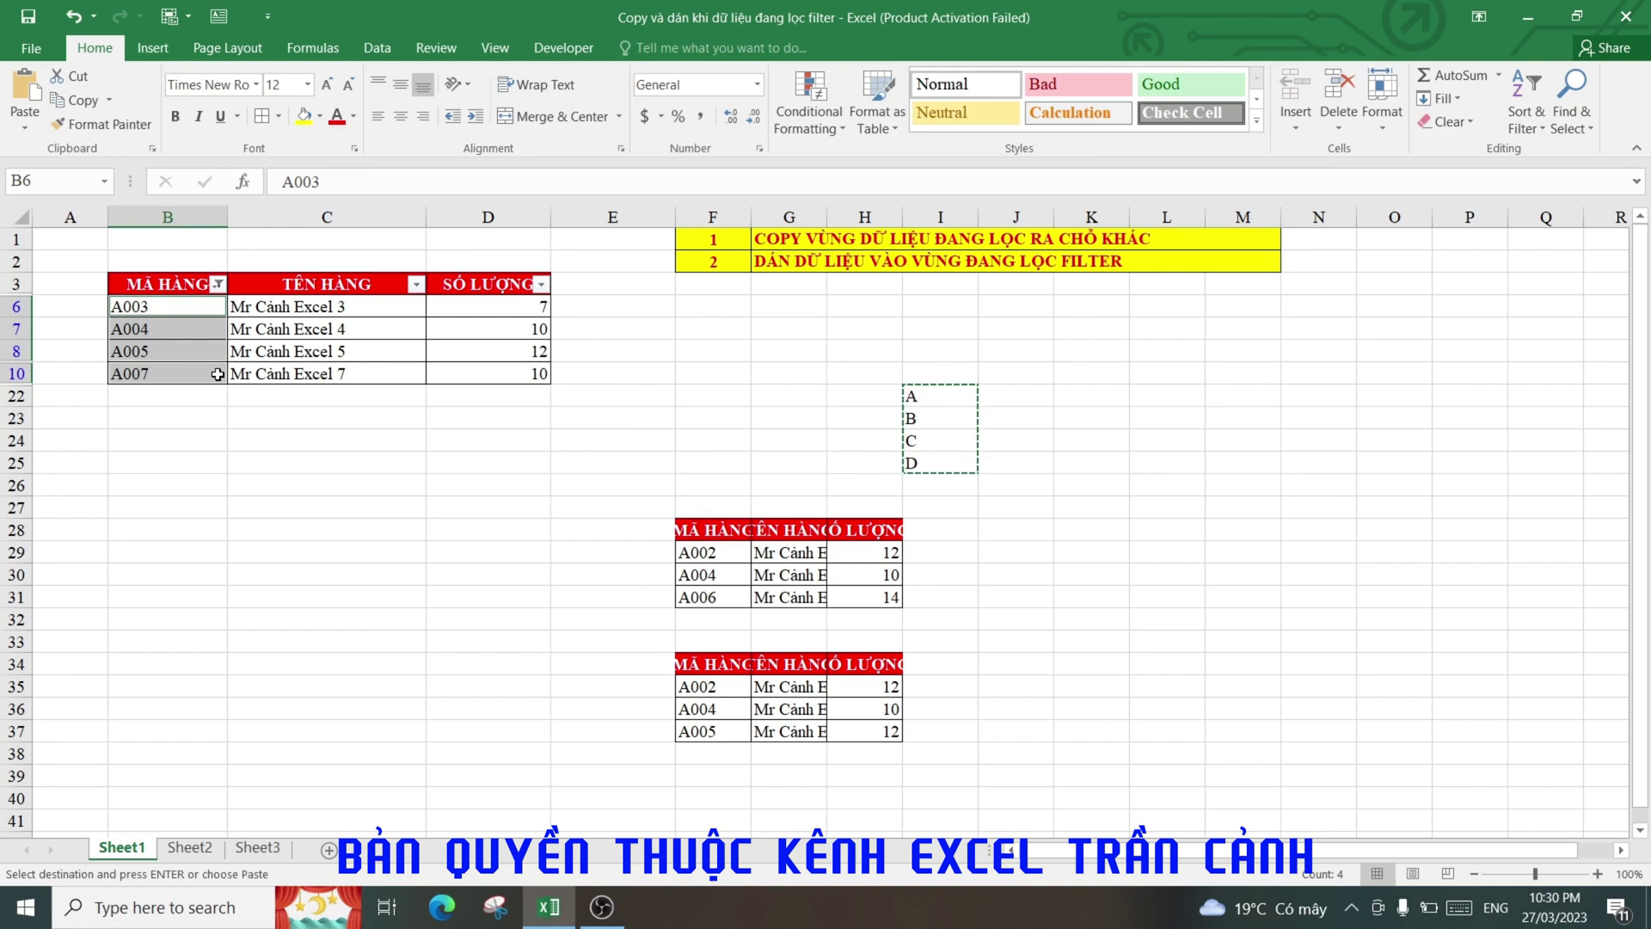
# Step: Fill all selected visible MÃ HÀNG cells at once with the formula =I22 and check the filled cells
pyautogui.write('=')
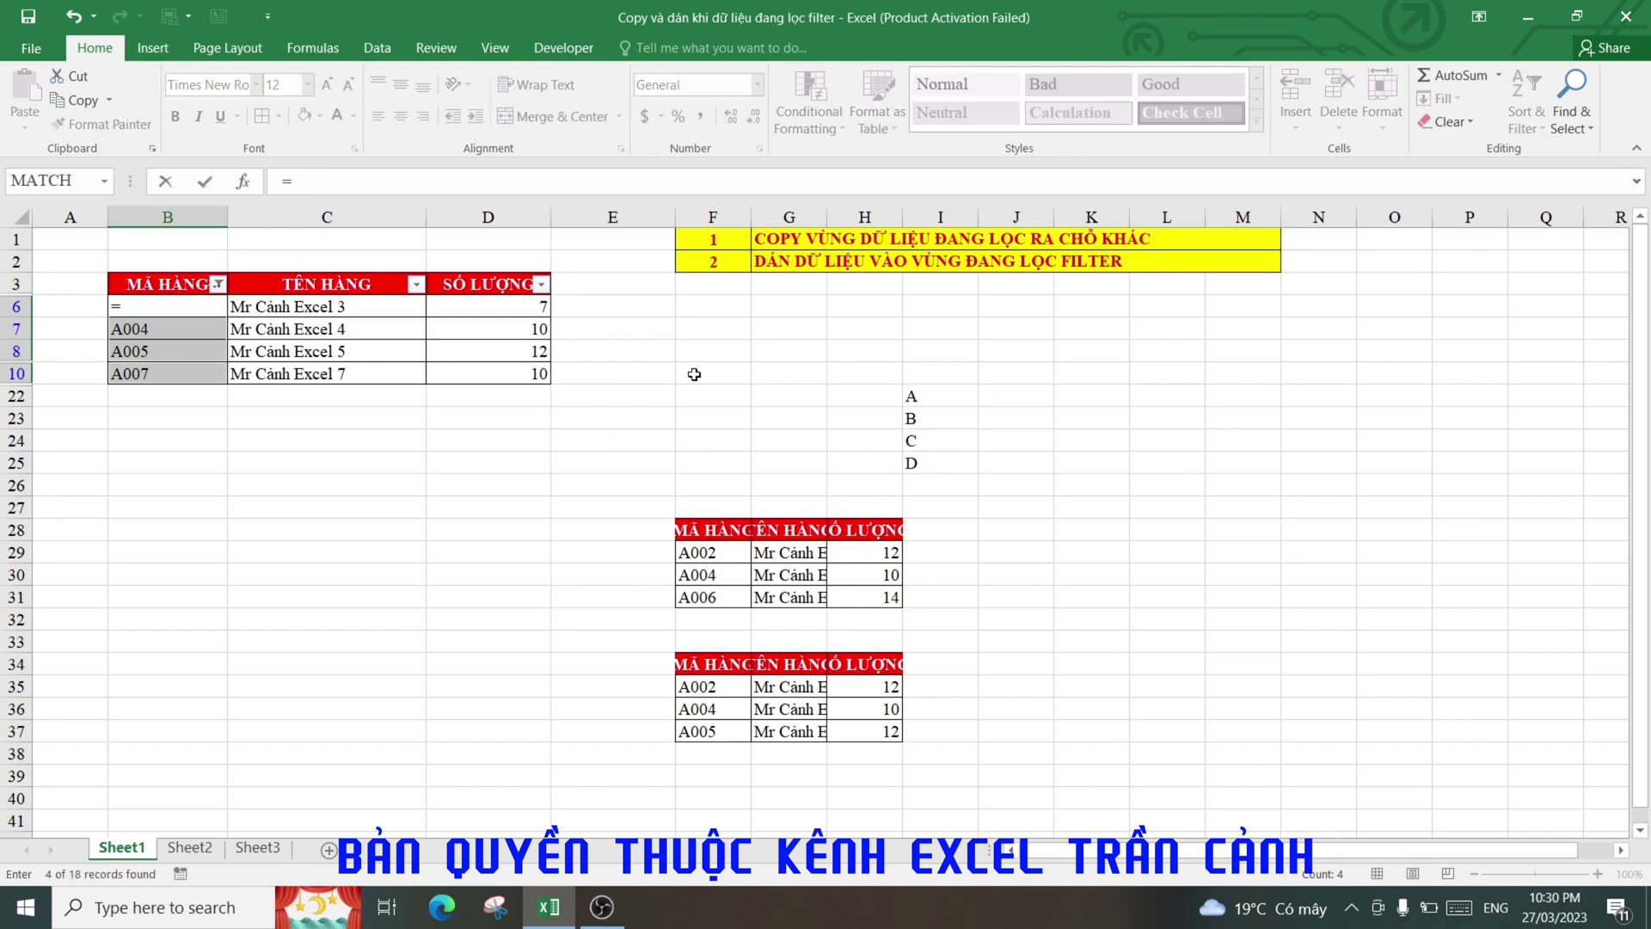
pyautogui.click(935, 399)
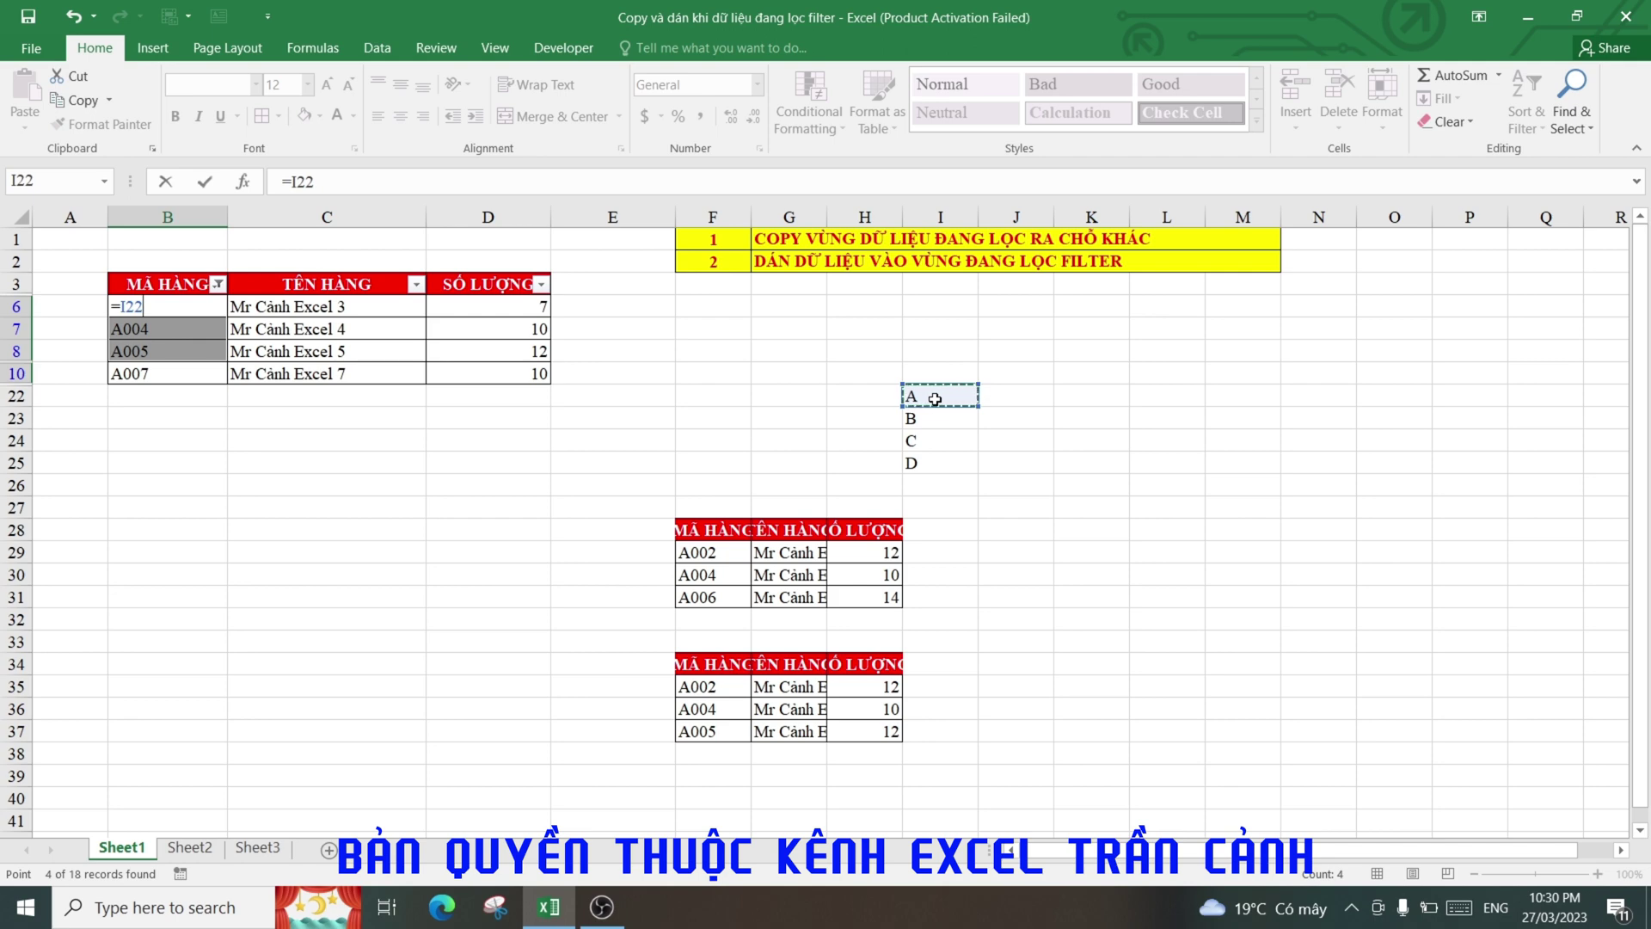
pyautogui.hotkey('ctrl', 'Return')
pyautogui.click(375, 466)
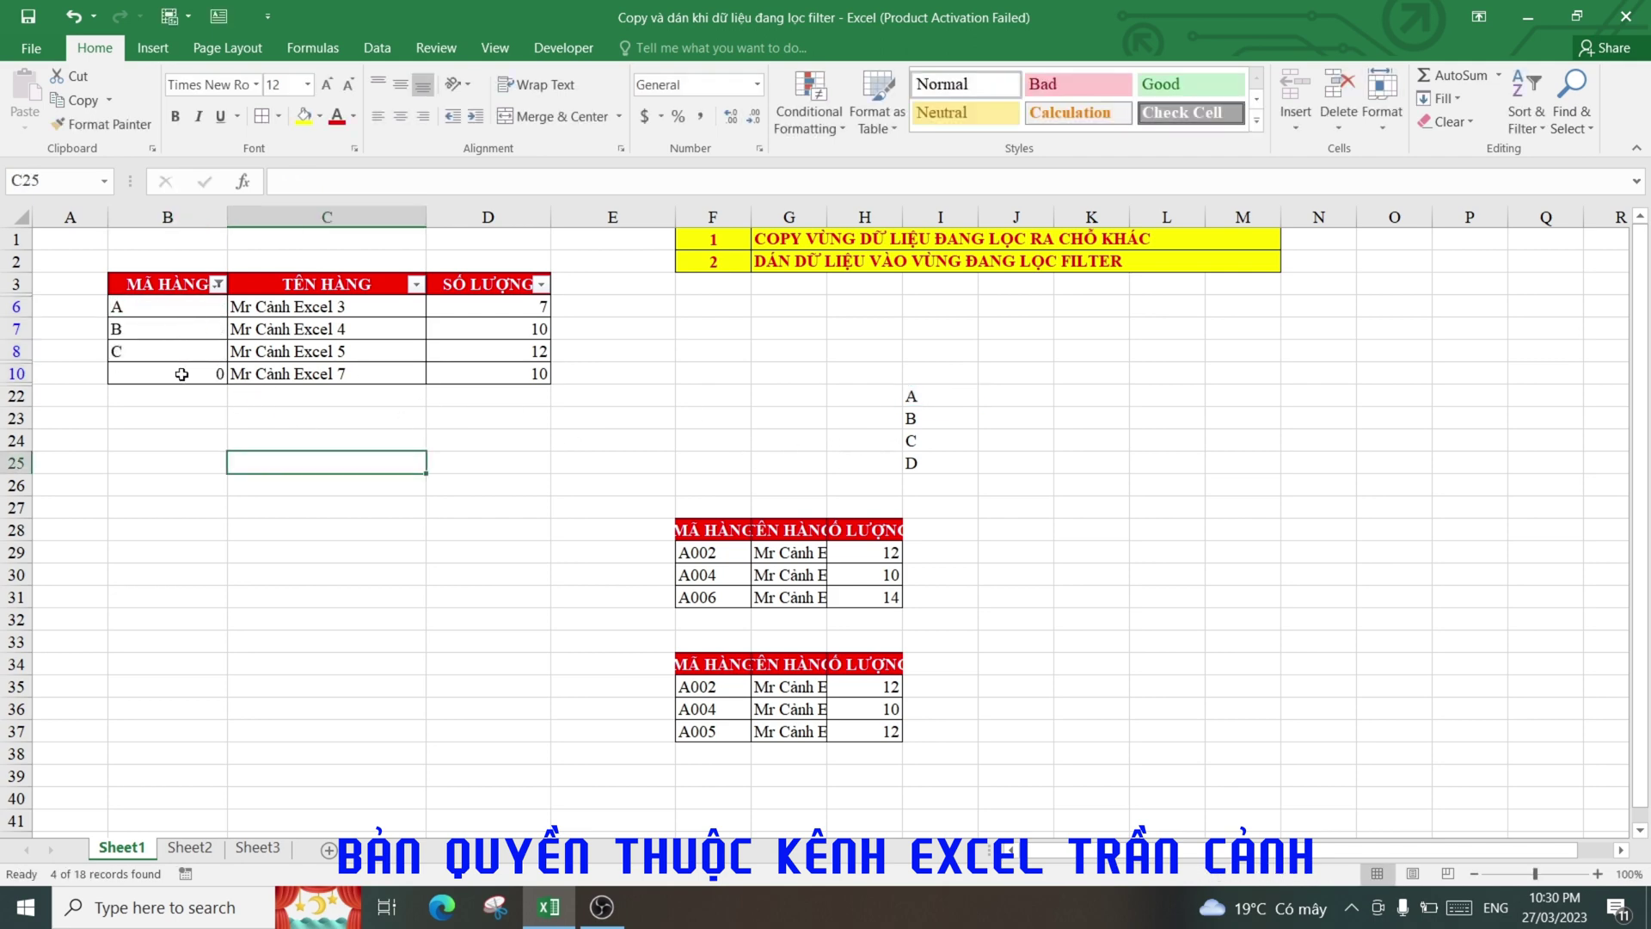
pyautogui.moveTo(177, 306); pyautogui.dragTo(179, 346)
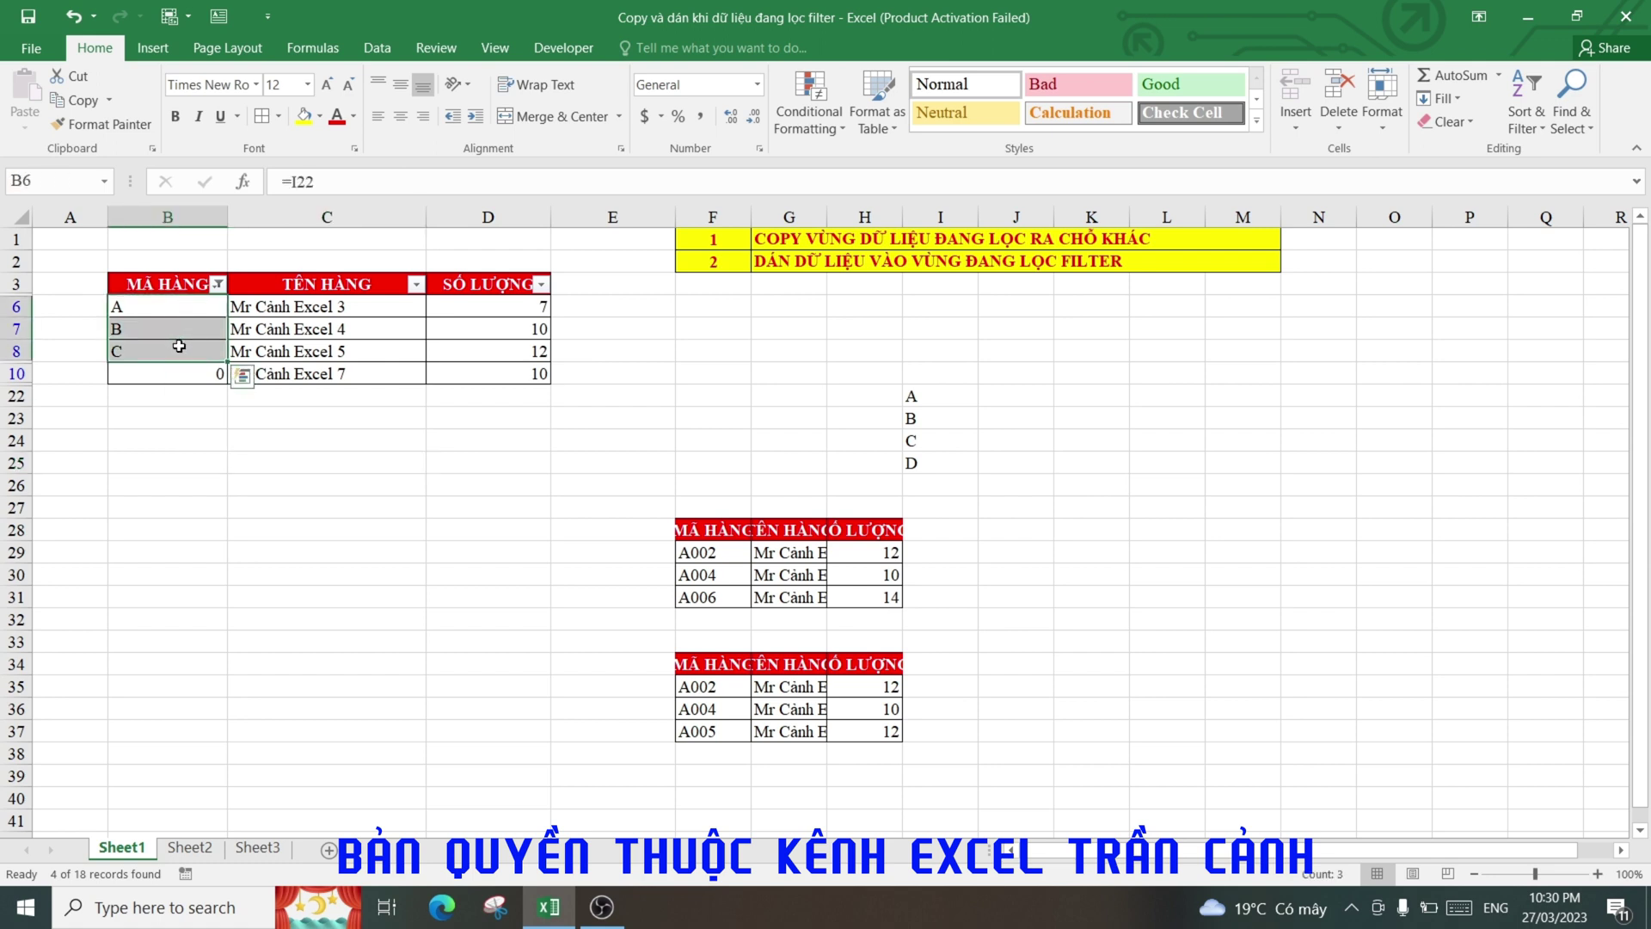
pyautogui.click(213, 464)
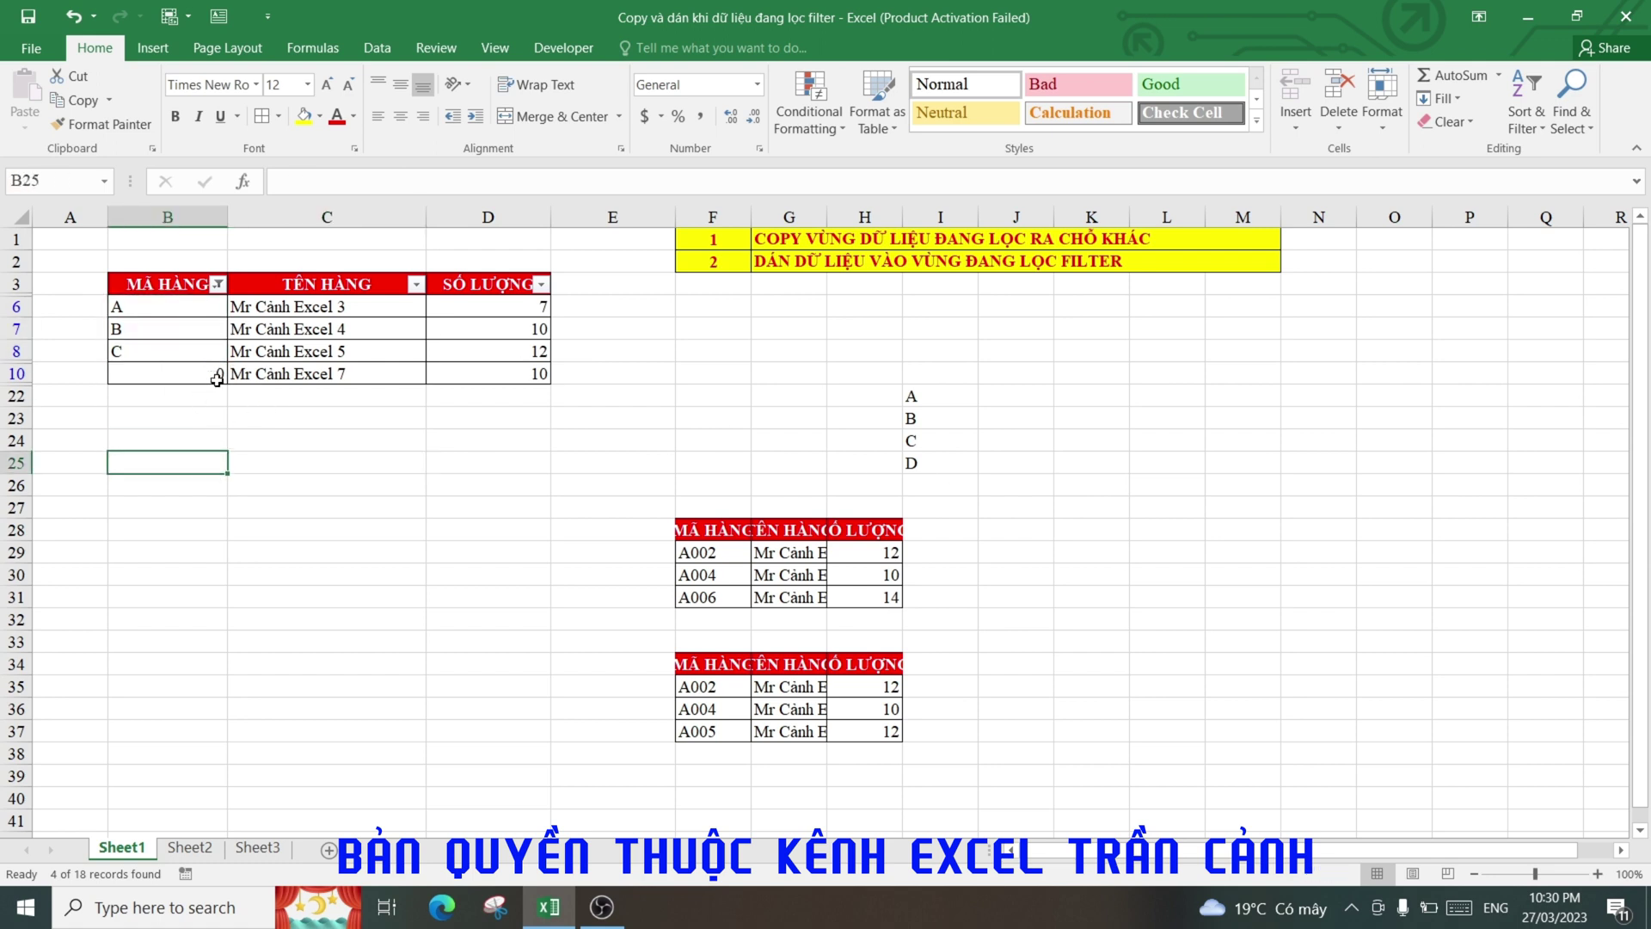
# Step: Show all rows of the table by reselecting every MÃ HÀNG value in the filter and inspect cells B6:B8
pyautogui.click(218, 284)
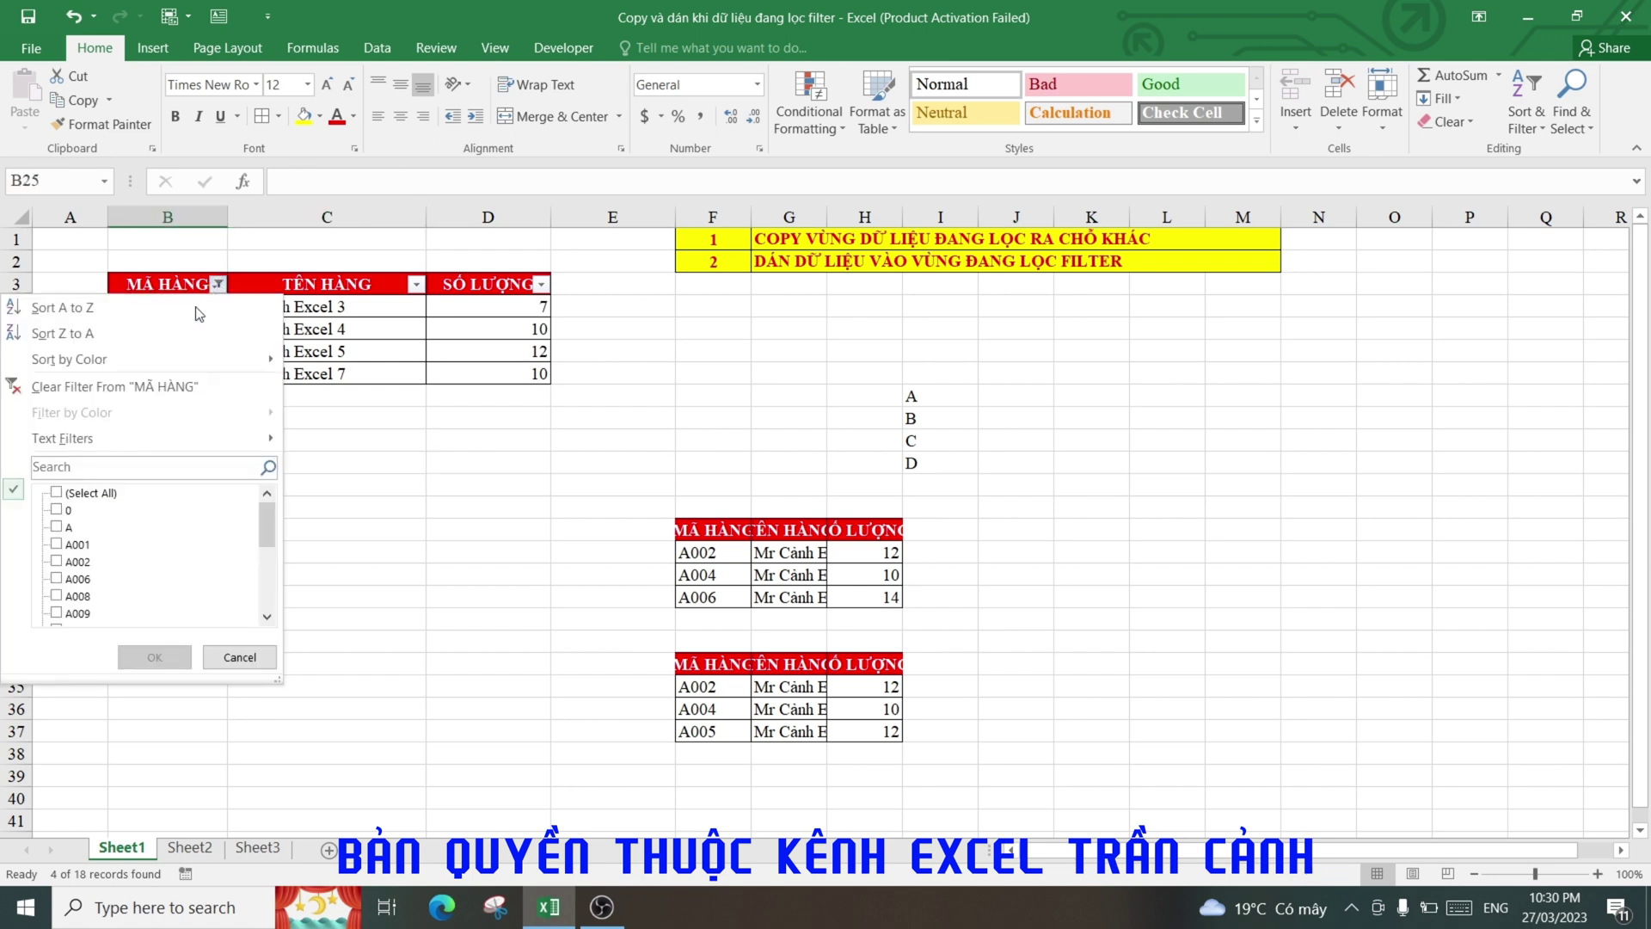
pyautogui.click(57, 493)
pyautogui.click(155, 657)
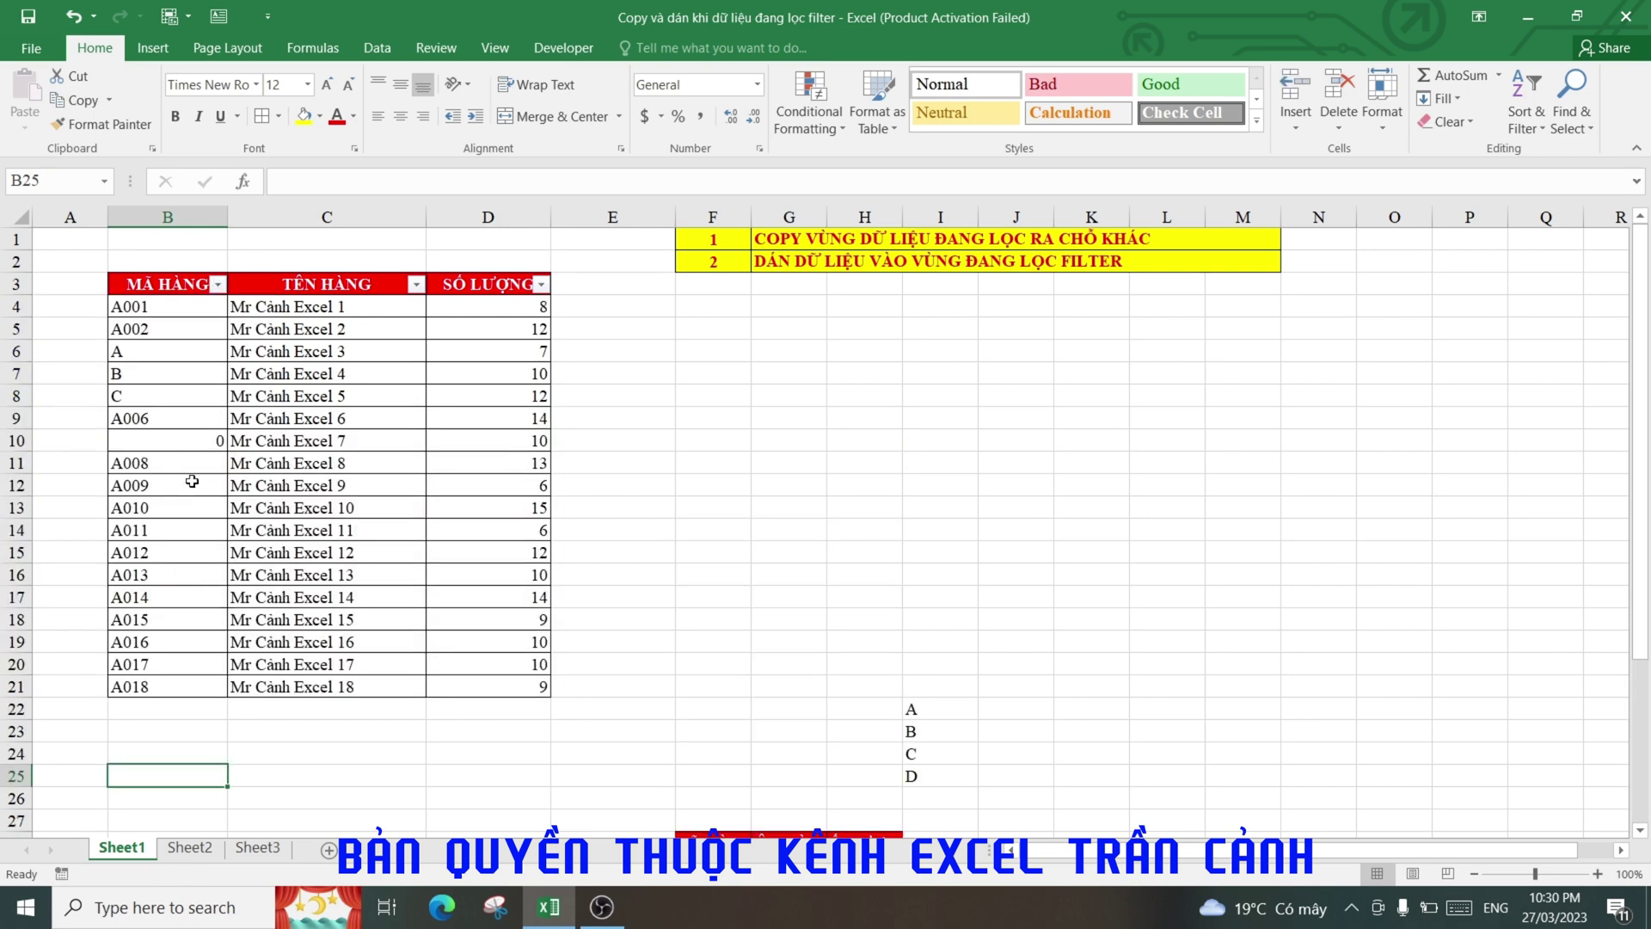
pyautogui.moveTo(175, 357); pyautogui.dragTo(171, 392)
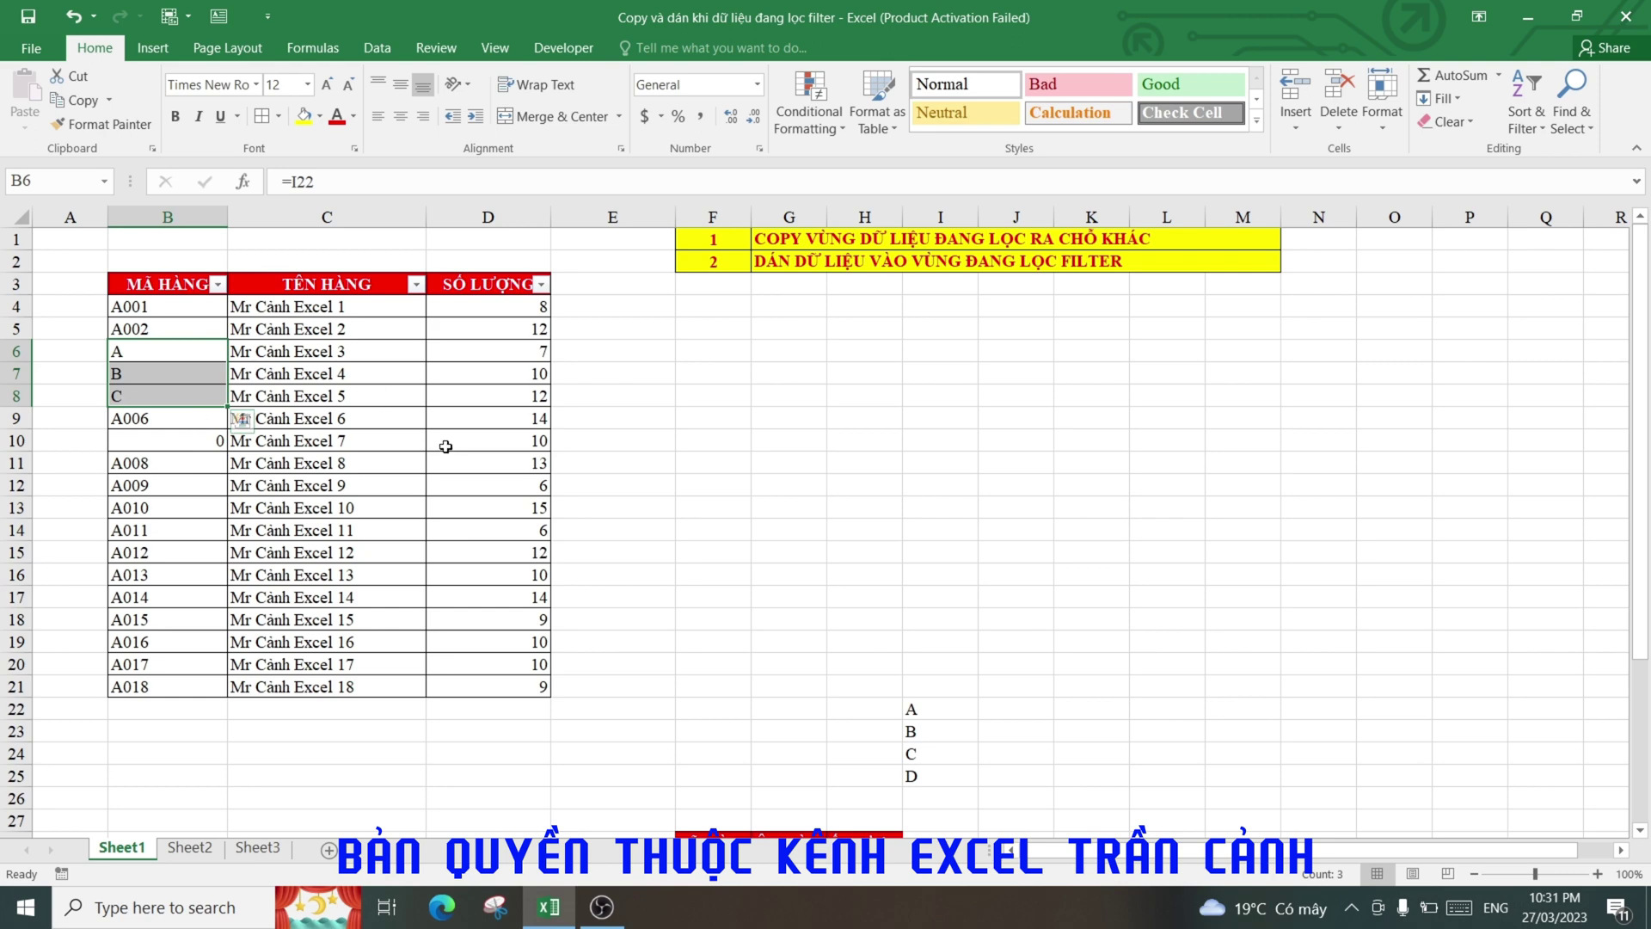
# Step: Undo the filter reset and the =I22 formula fill in the MÃ HÀNG column
pyautogui.click(74, 19)
pyautogui.click(78, 26)
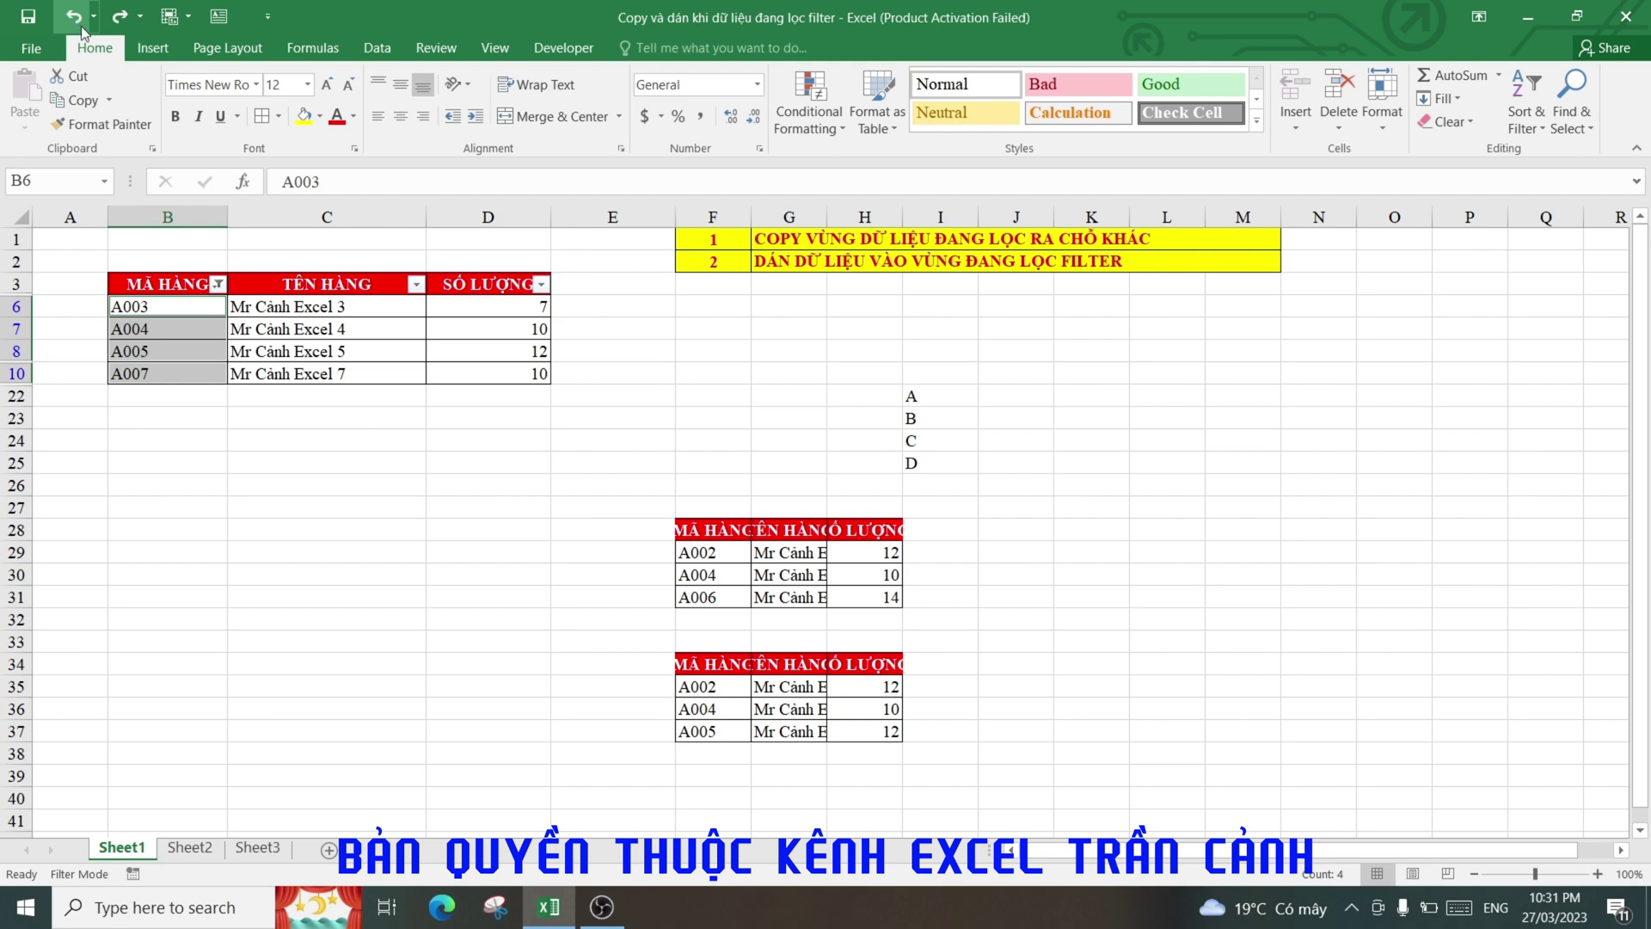
pyautogui.click(345, 595)
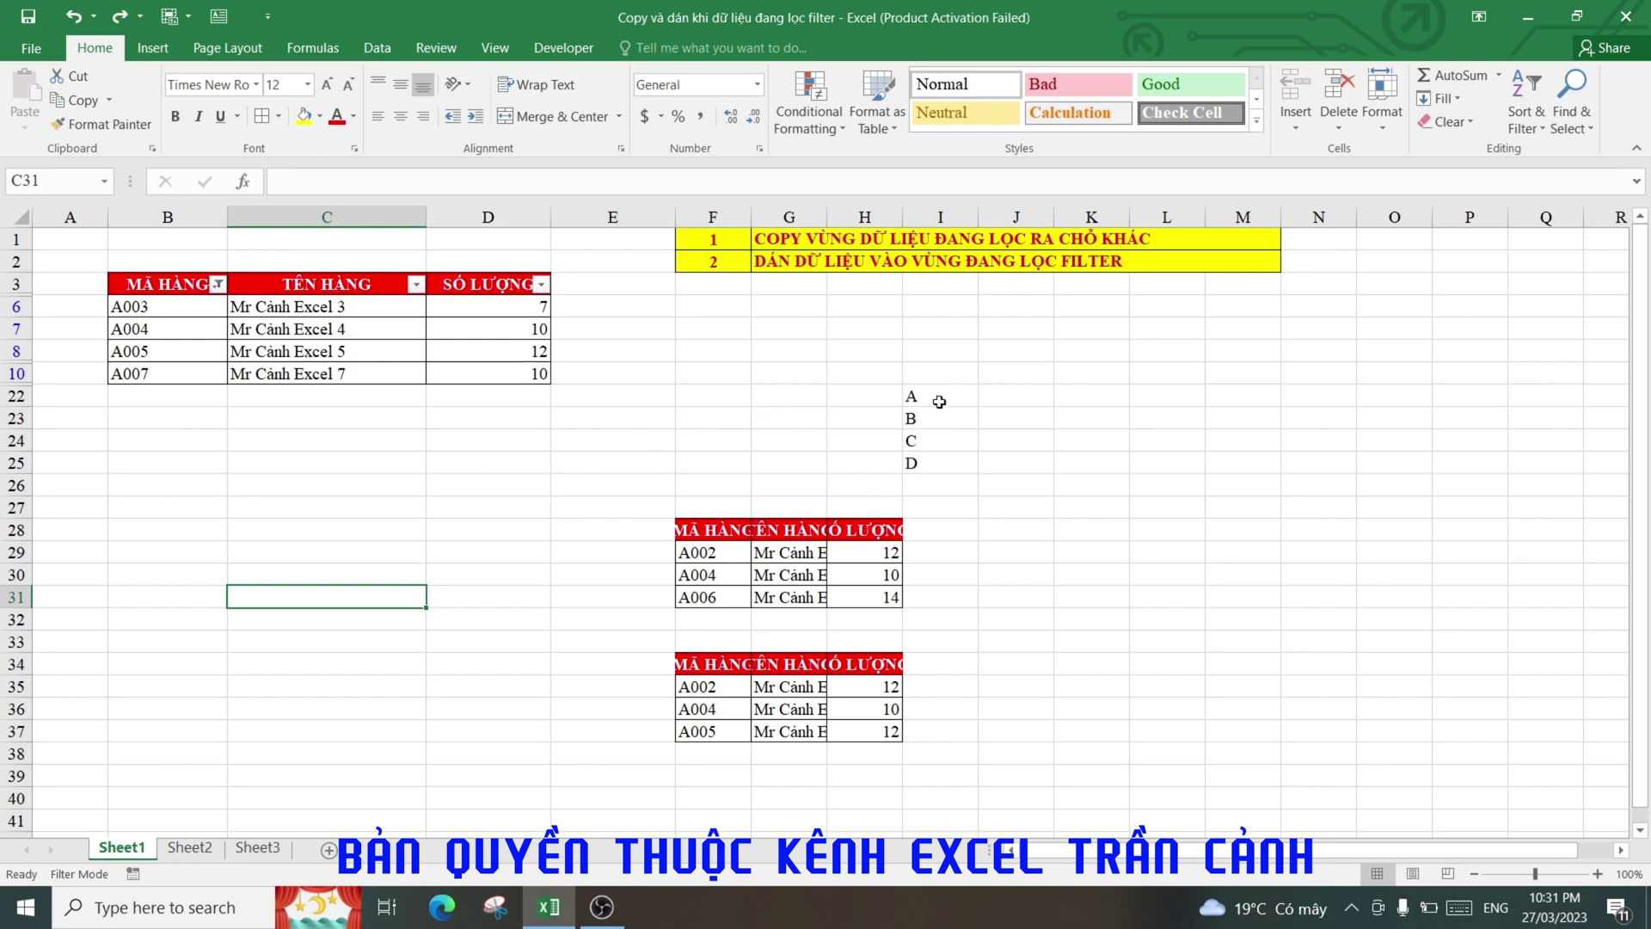
# Step: Copy the A to D list in I22:I25
pyautogui.moveTo(937, 397); pyautogui.dragTo(933, 460)
pyautogui.rightClick(940, 443)
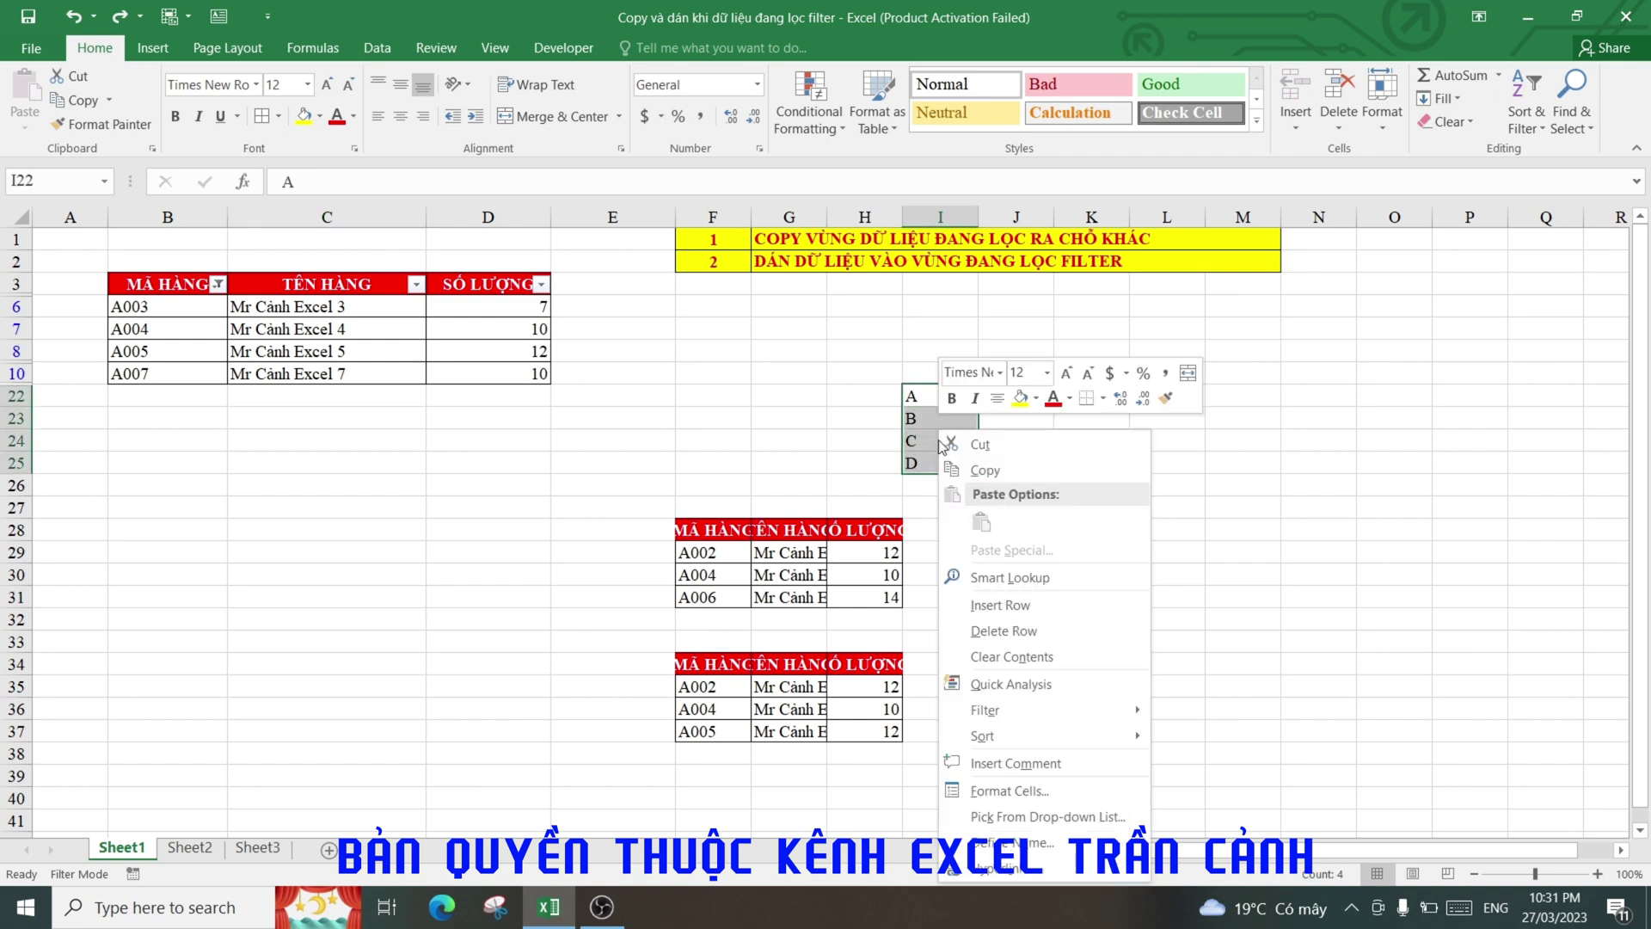
pyautogui.click(1005, 469)
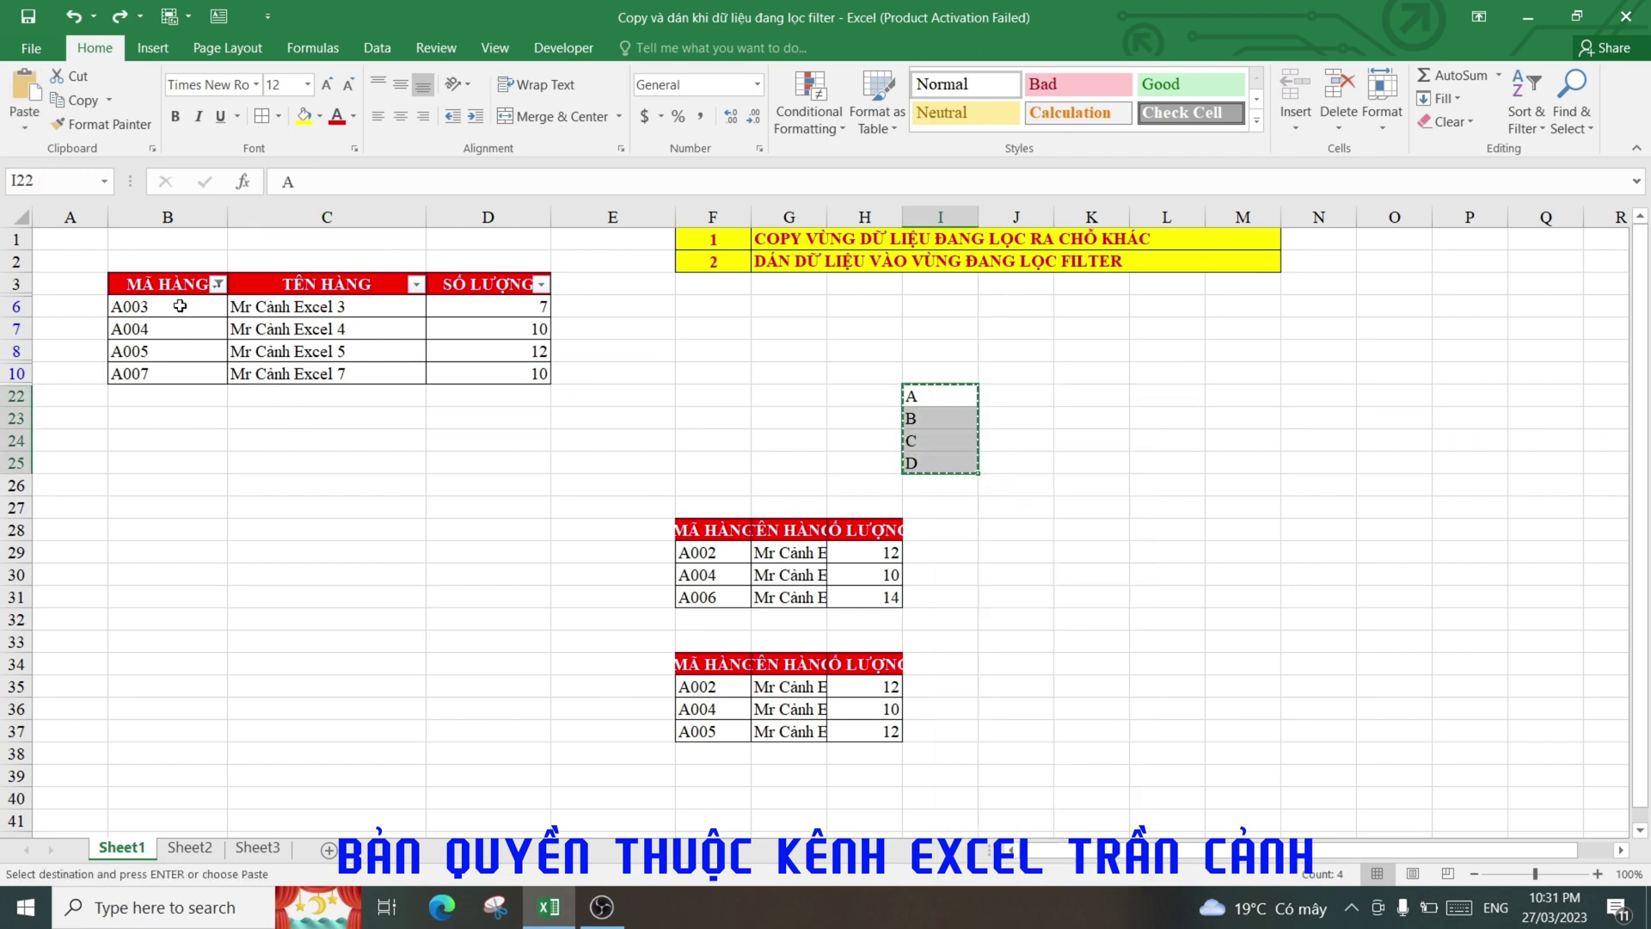
# Step: Select the filtered MÃ HÀNG cells B6:B10 and limit the selection to visible cells only with Go To Special
pyautogui.moveTo(207, 308); pyautogui.dragTo(176, 372)
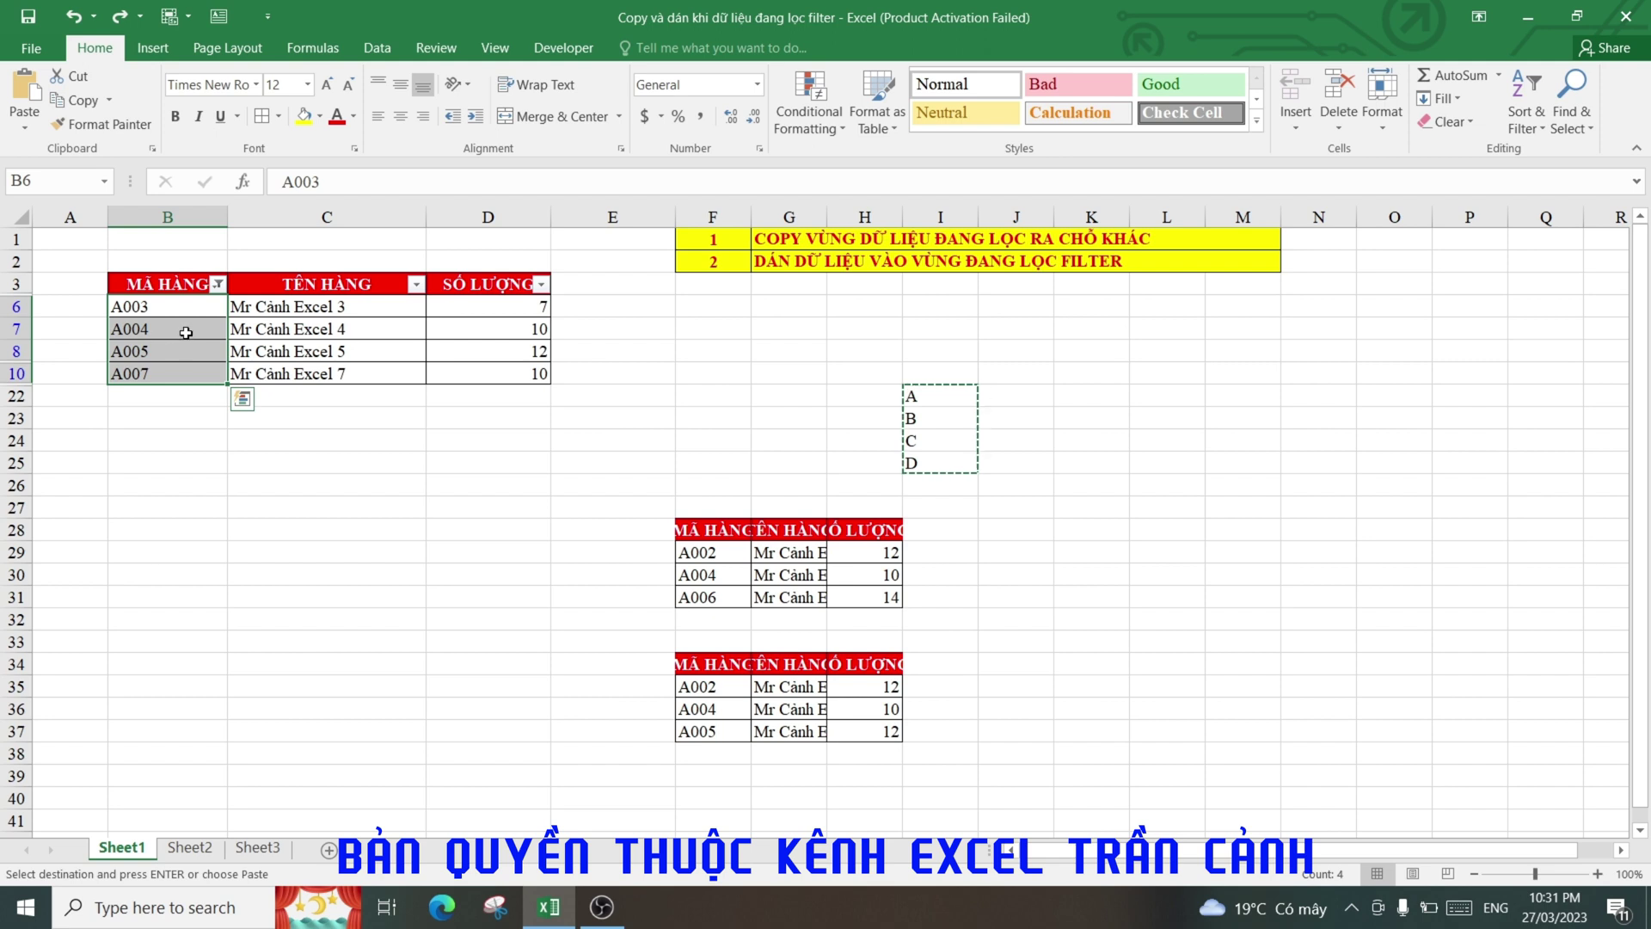
pyautogui.press('F5')
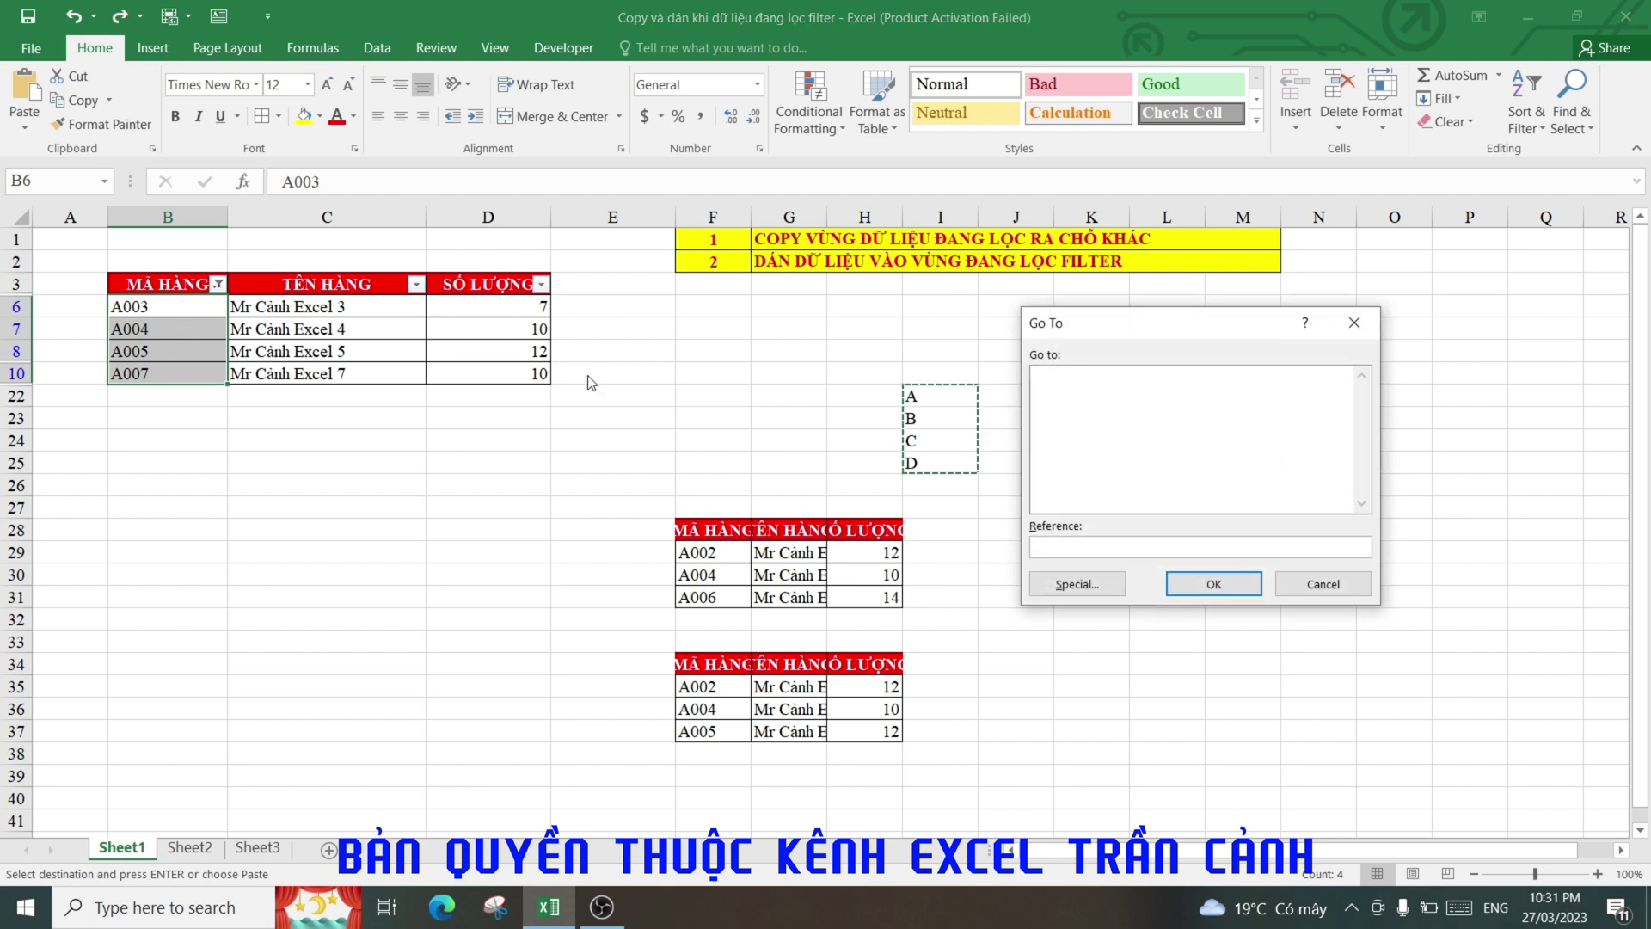
pyautogui.click(1101, 583)
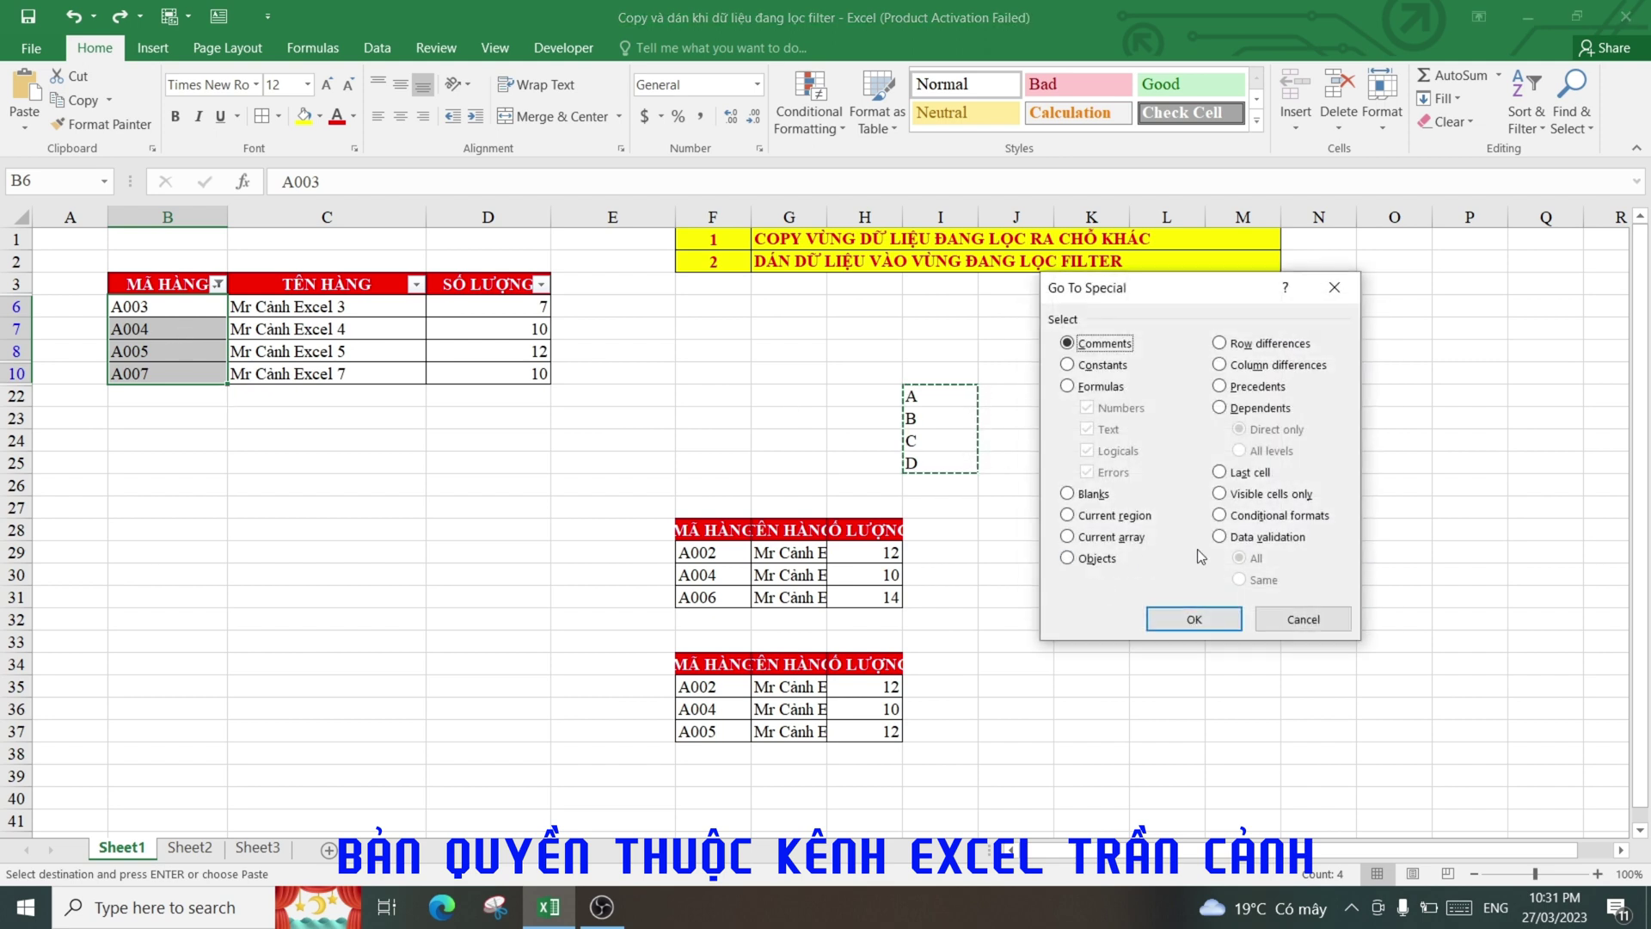
pyautogui.click(1222, 494)
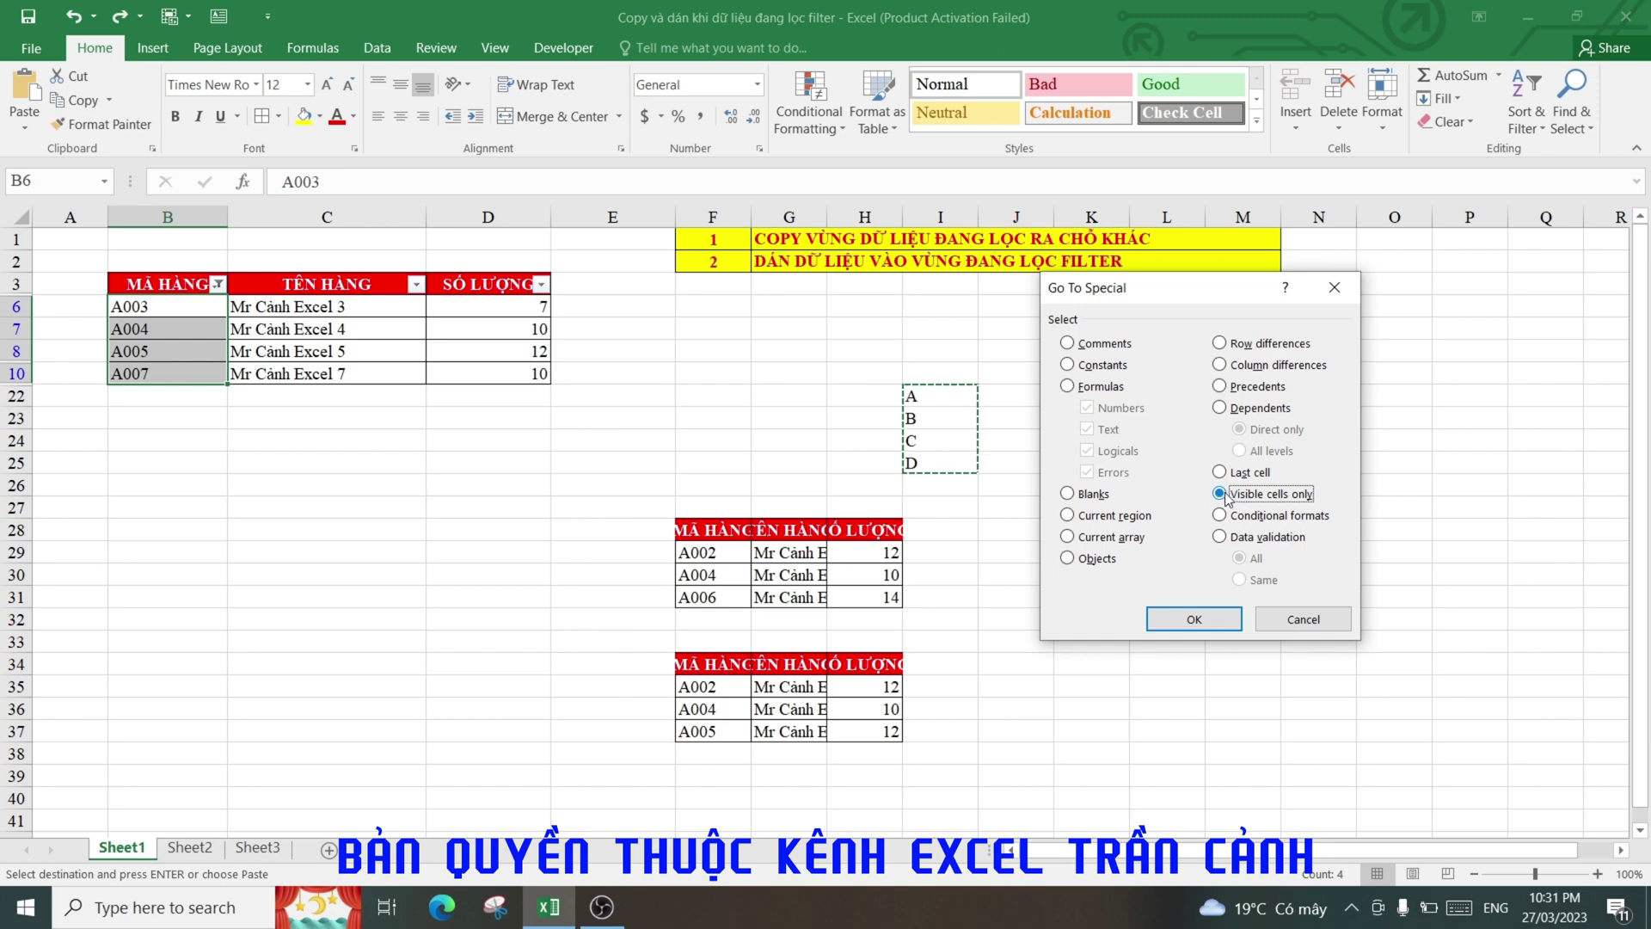
pyautogui.click(1194, 618)
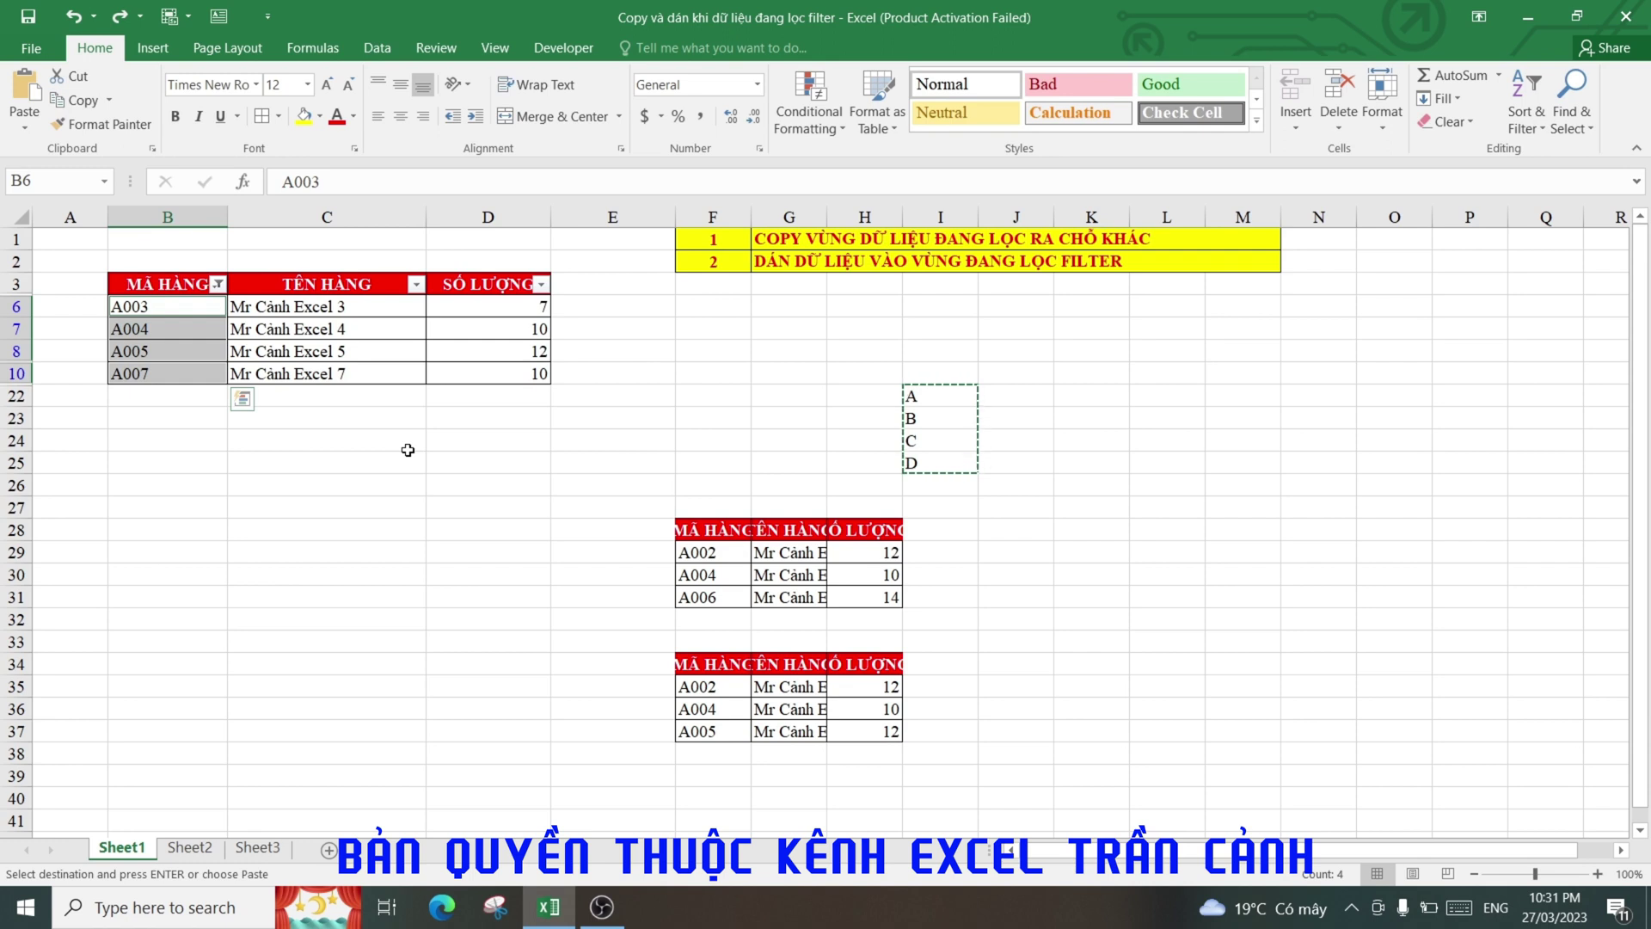
# Step: Fill all selected visible MÃ HÀNG cells at once with the formula =I22
pyautogui.write('=')
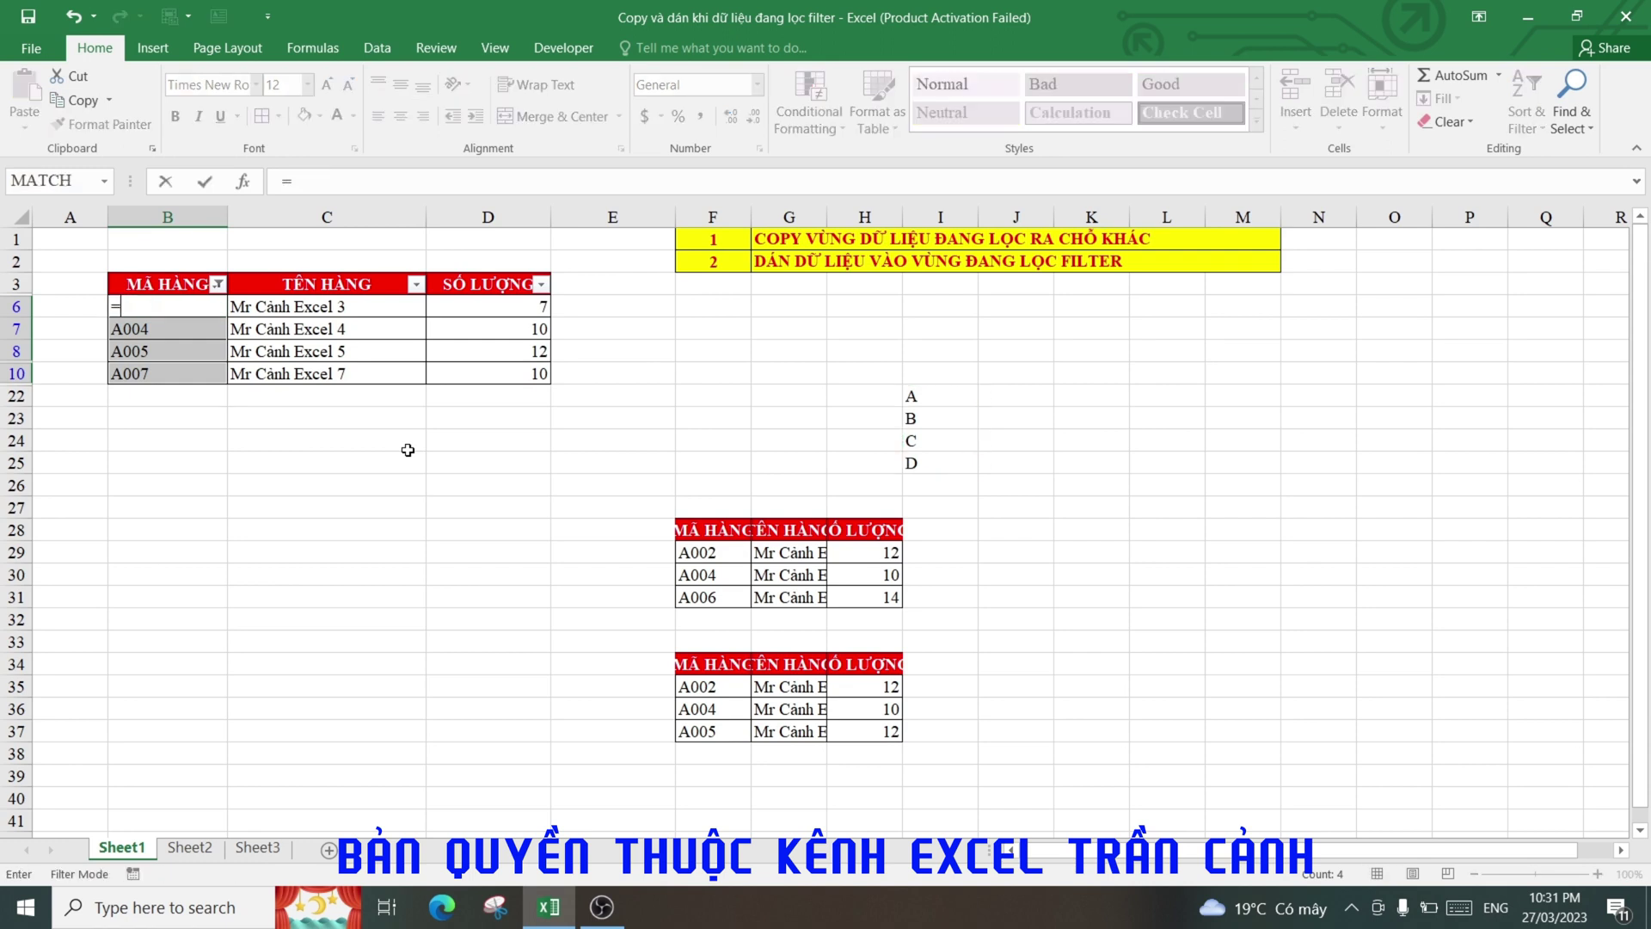
pyautogui.click(936, 397)
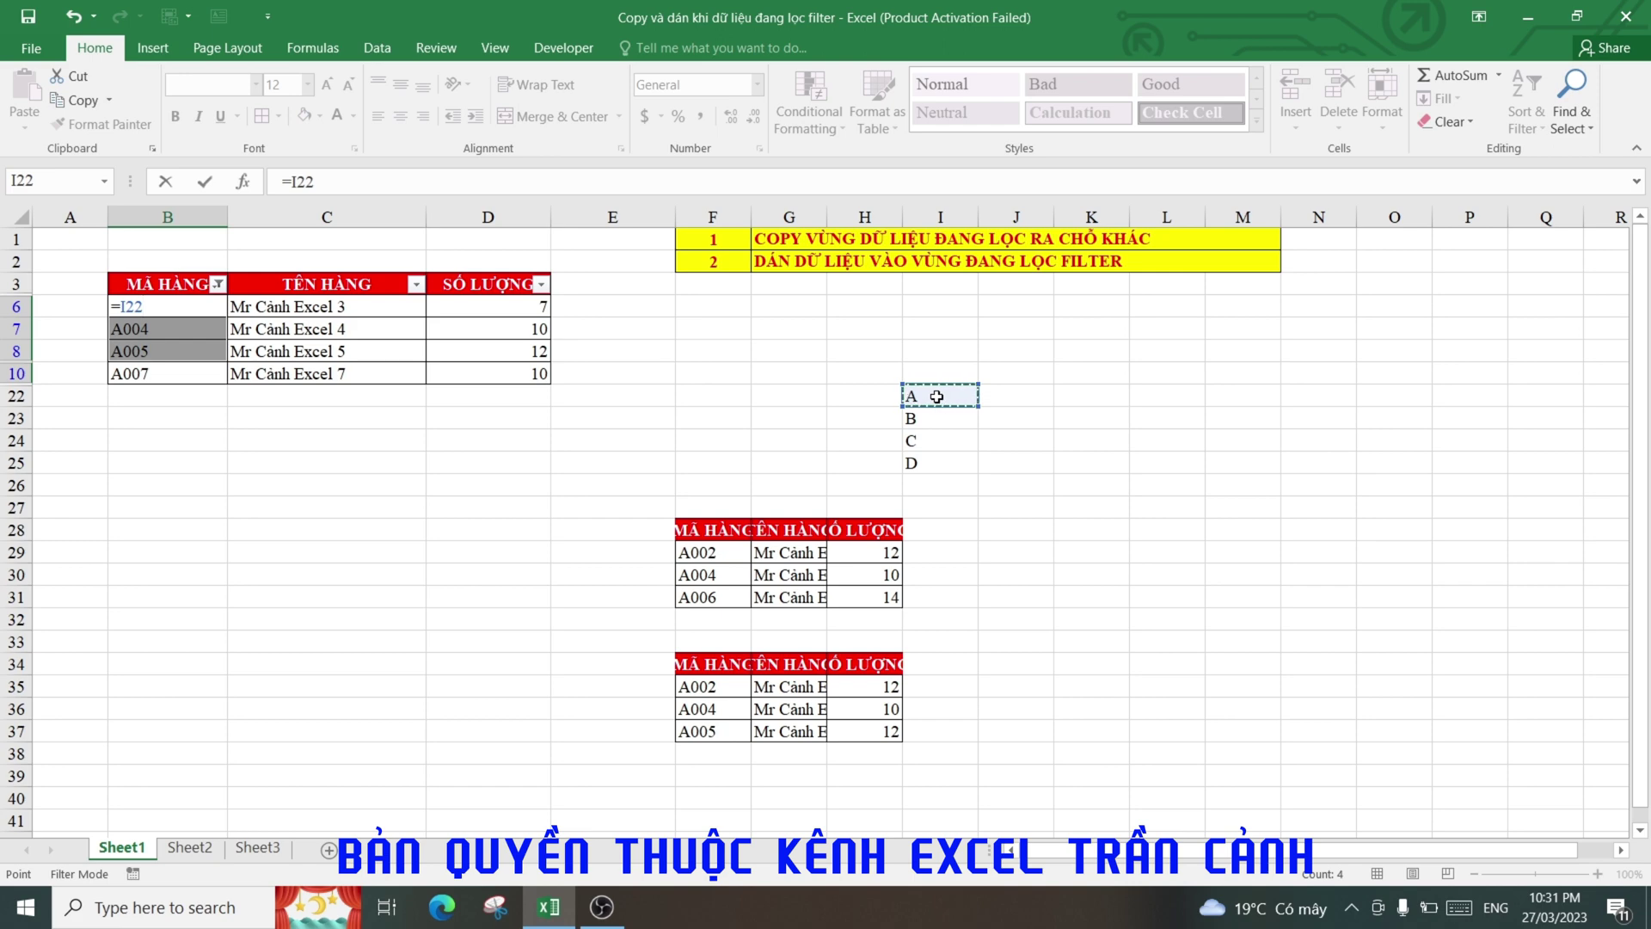
pyautogui.hotkey('ctrl', 'Return')
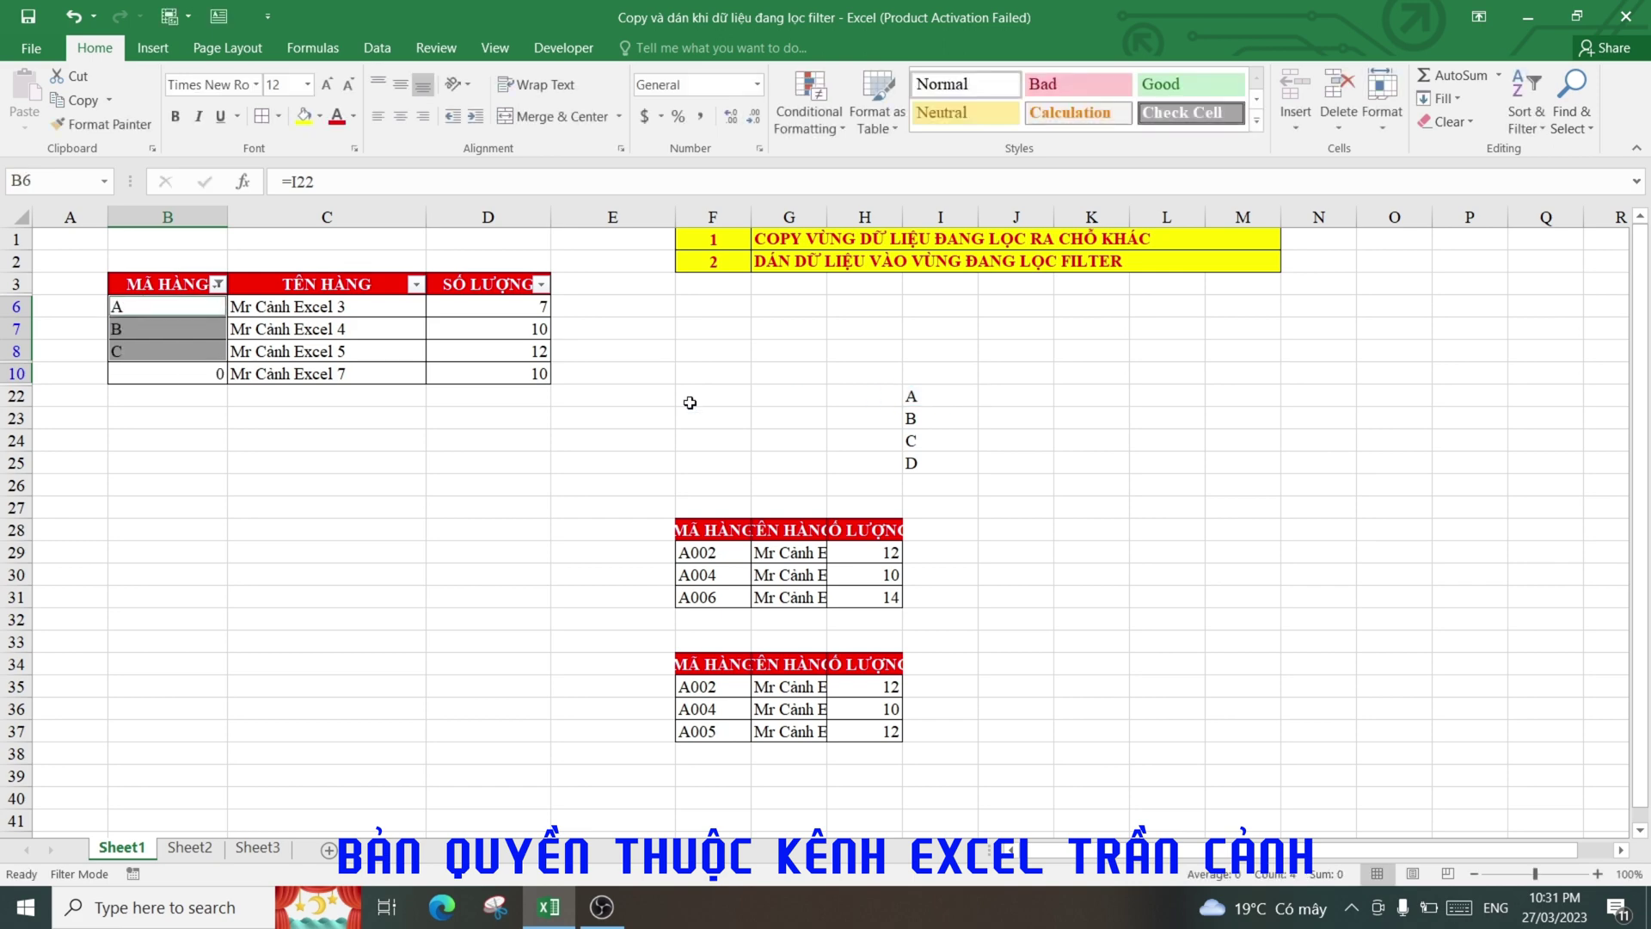
pyautogui.click(249, 491)
# Step: Reselect all values in the MÃ HÀNG filter to show every row and inspect the filled cells B6:B8
pyautogui.click(219, 284)
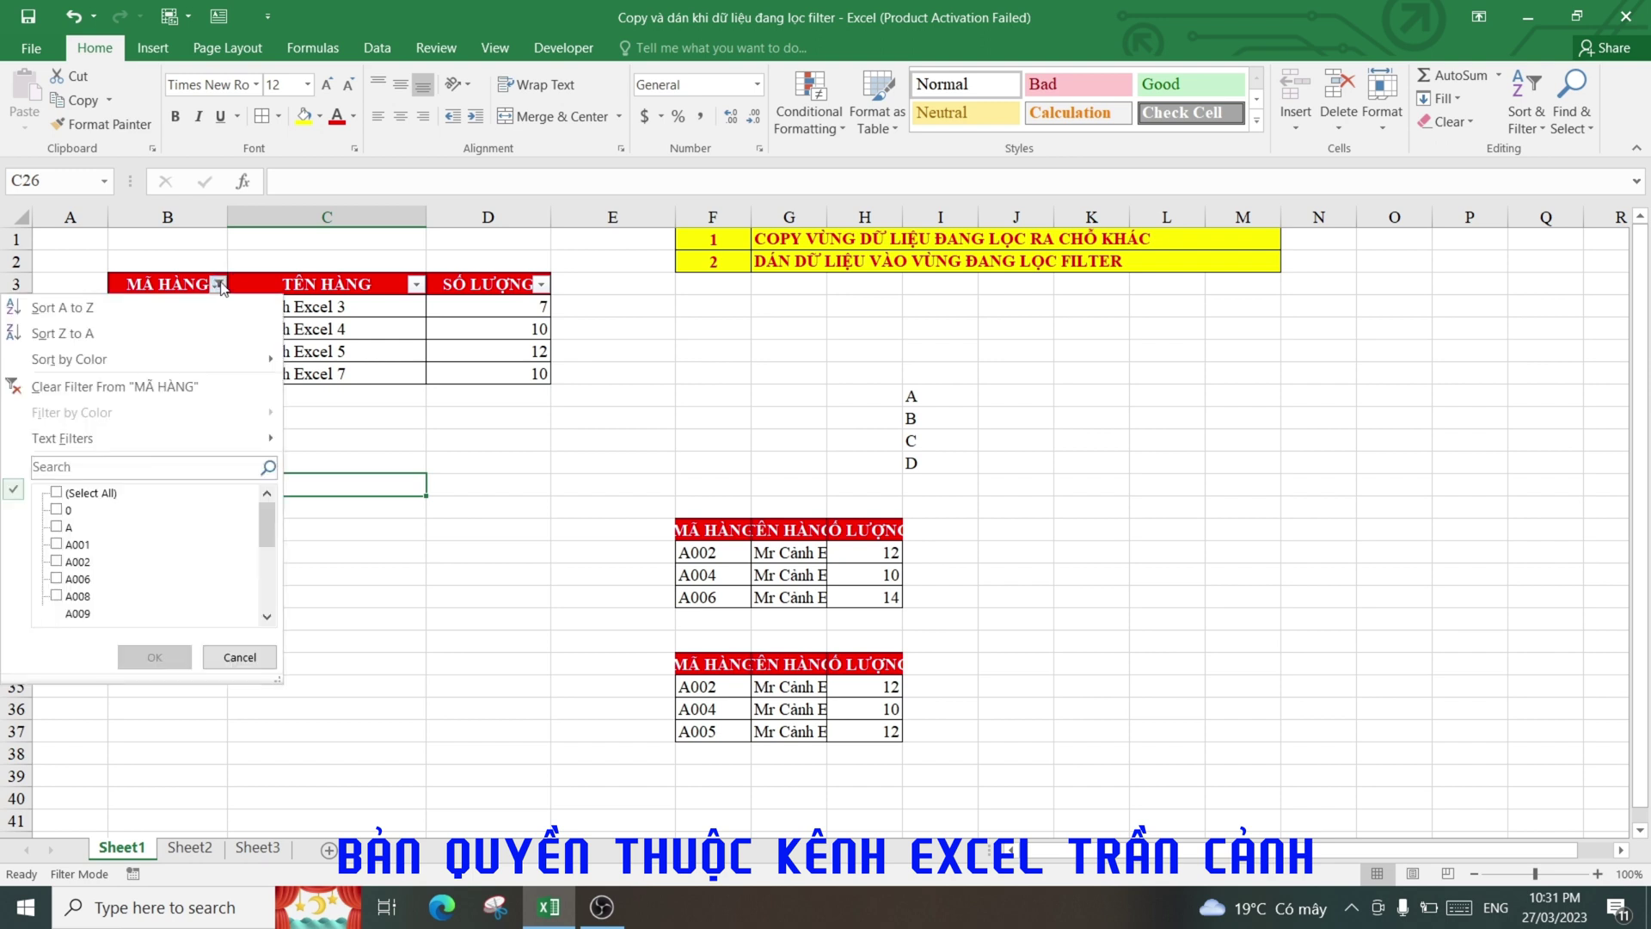
pyautogui.click(59, 493)
pyautogui.click(154, 657)
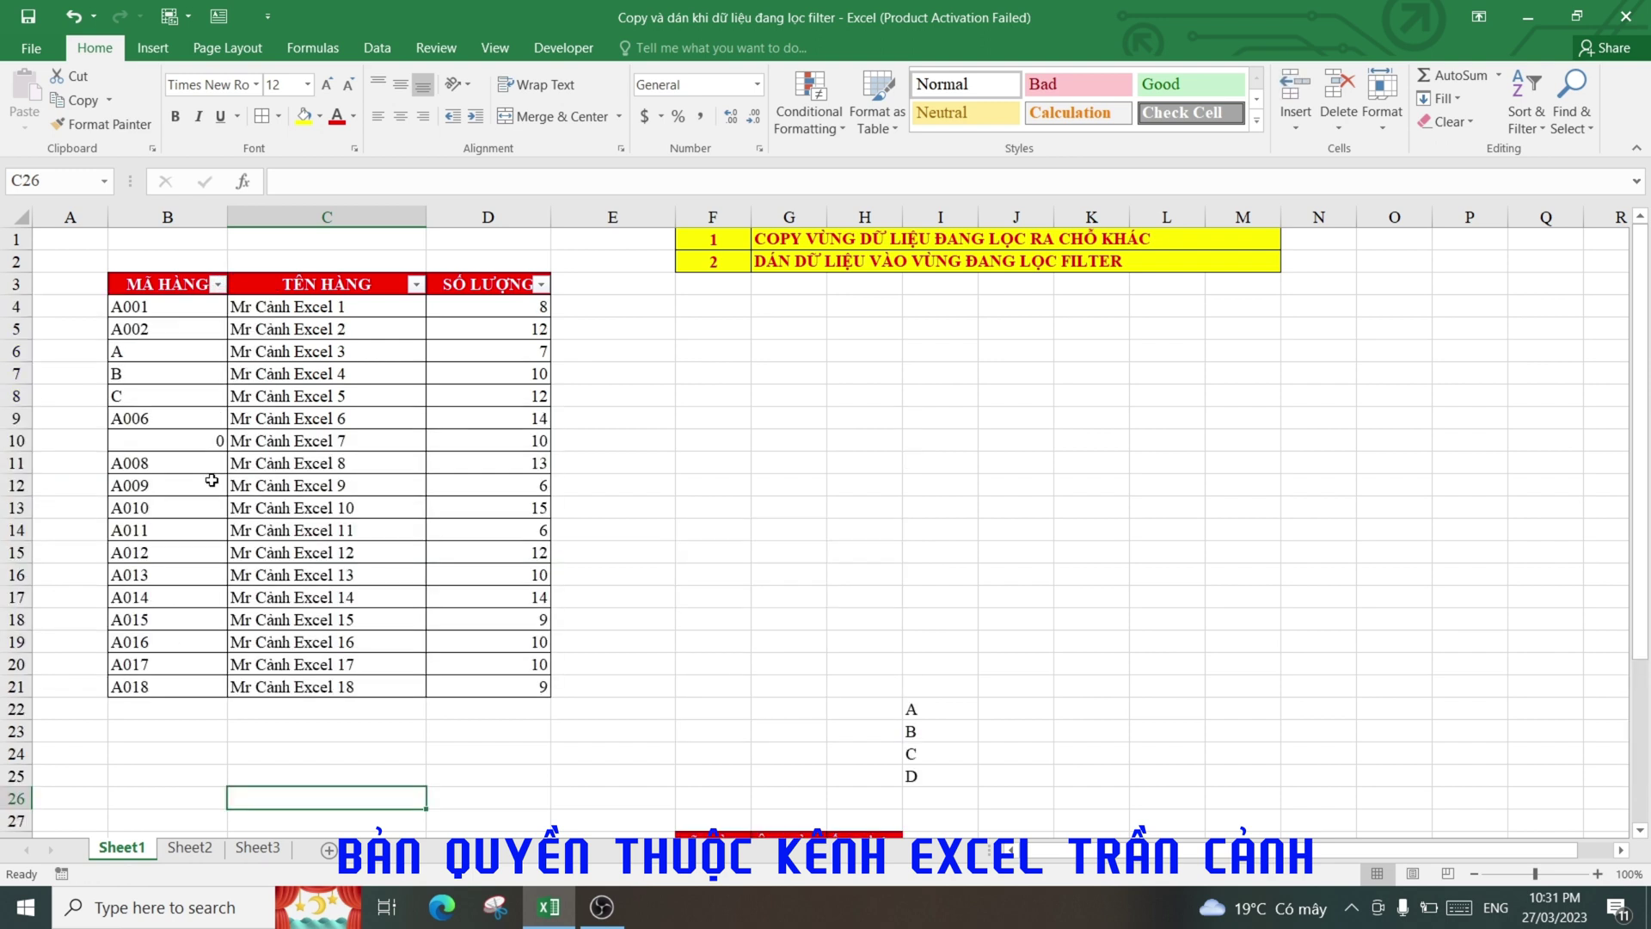
pyautogui.moveTo(164, 350); pyautogui.dragTo(163, 392)
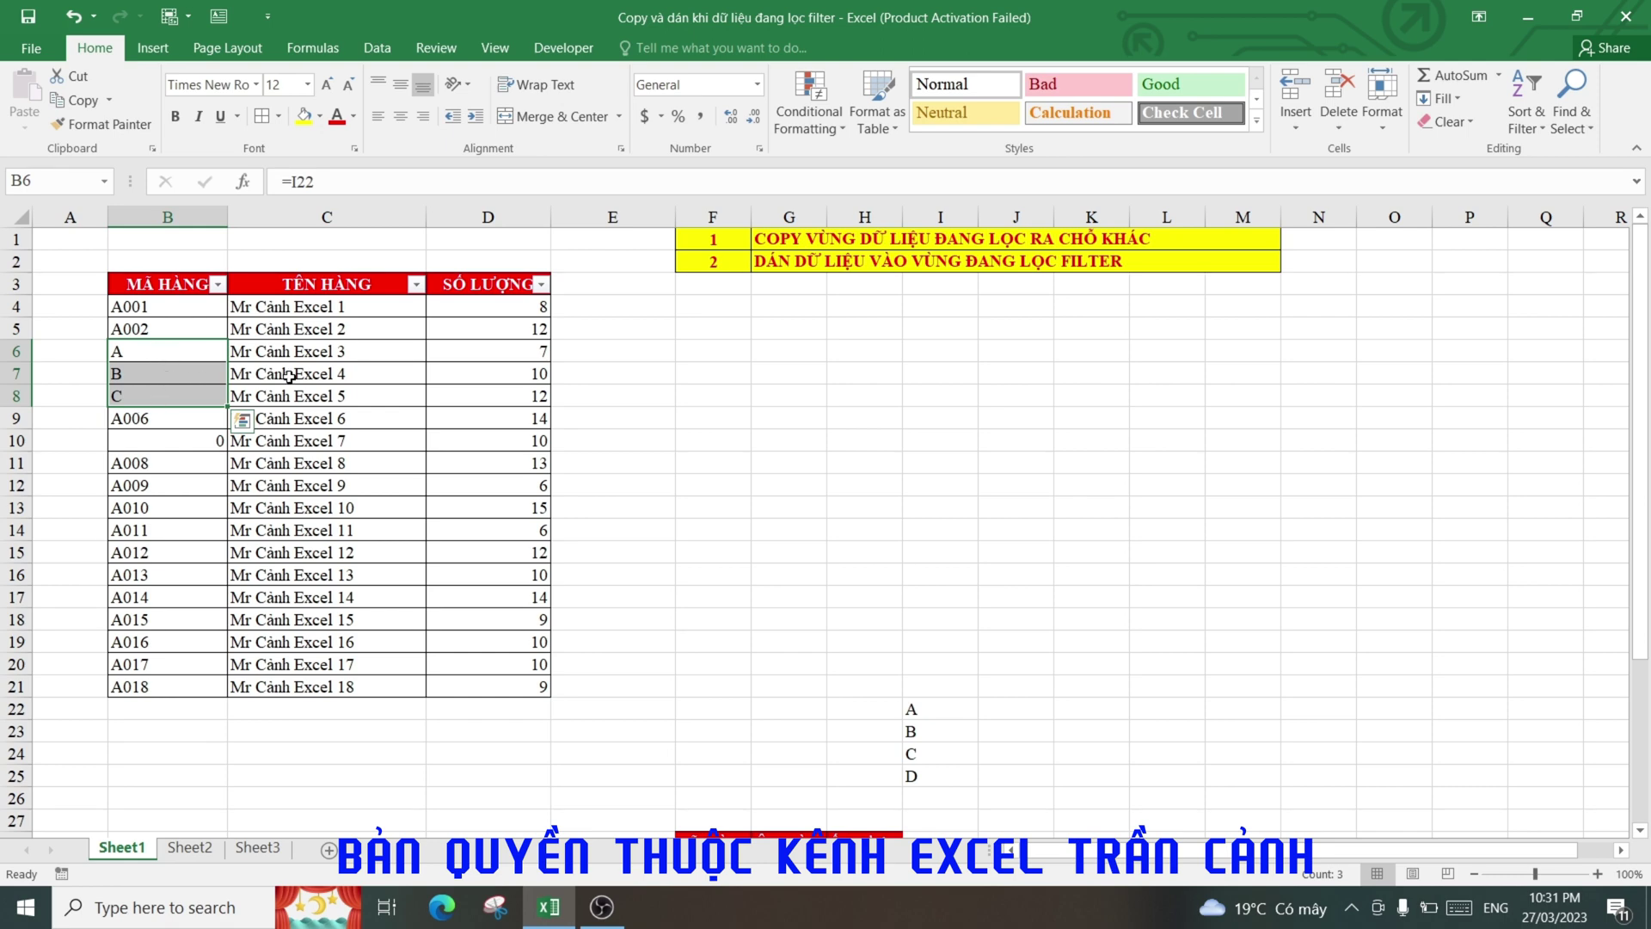
pyautogui.click(738, 394)
pyautogui.click(216, 285)
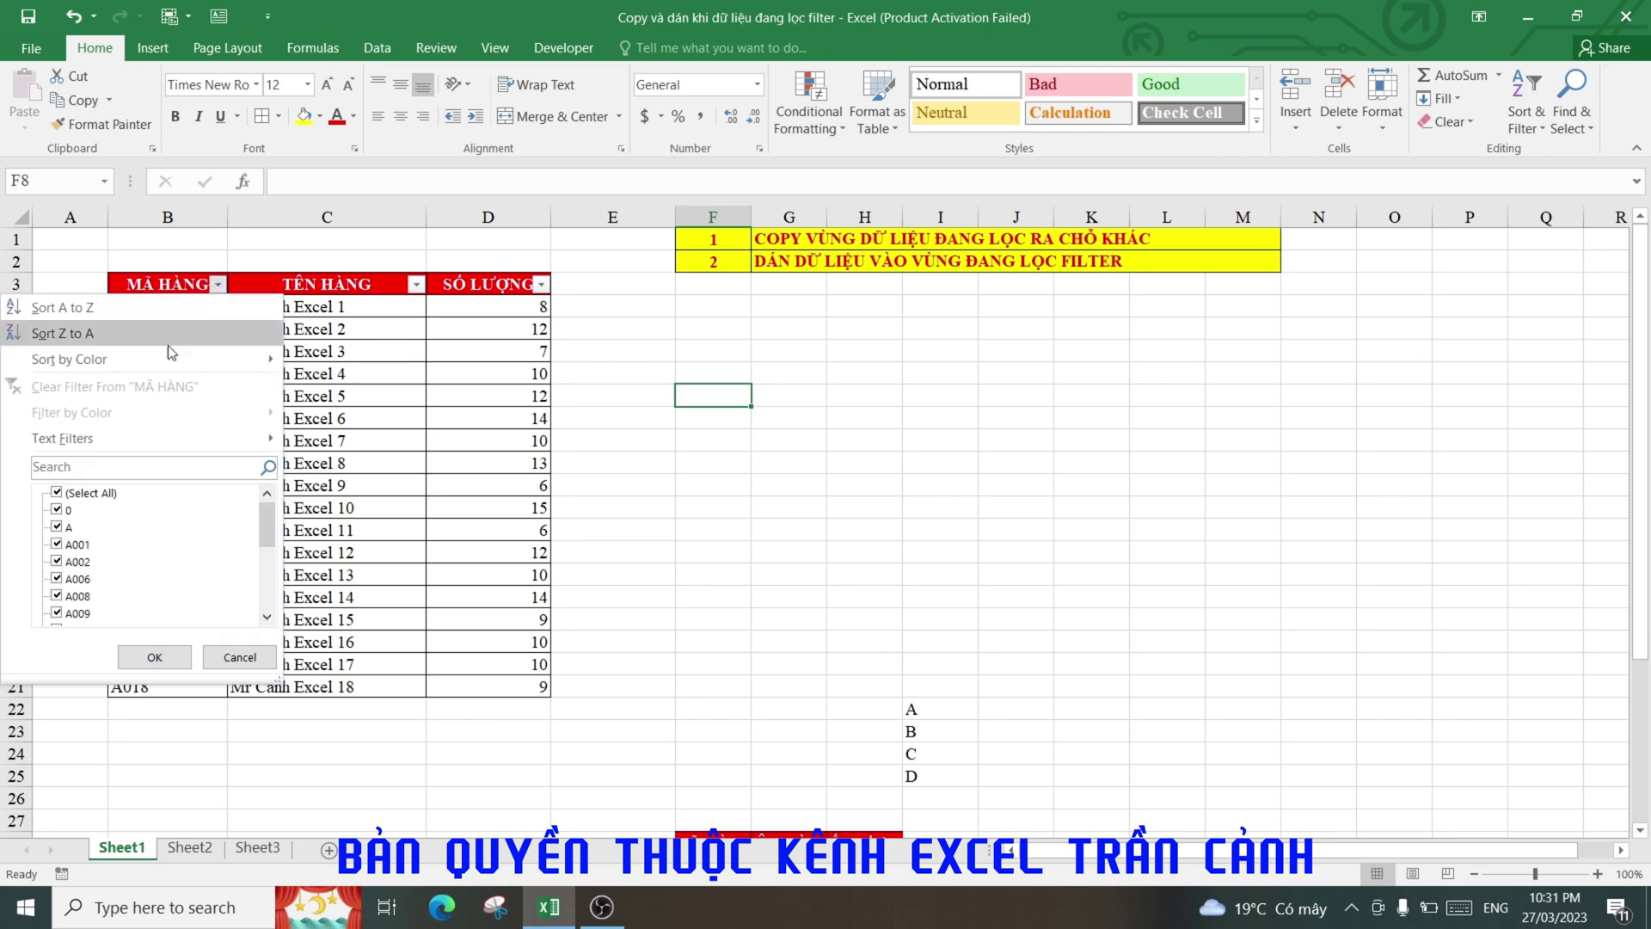
pyautogui.click(57, 493)
pyautogui.click(57, 494)
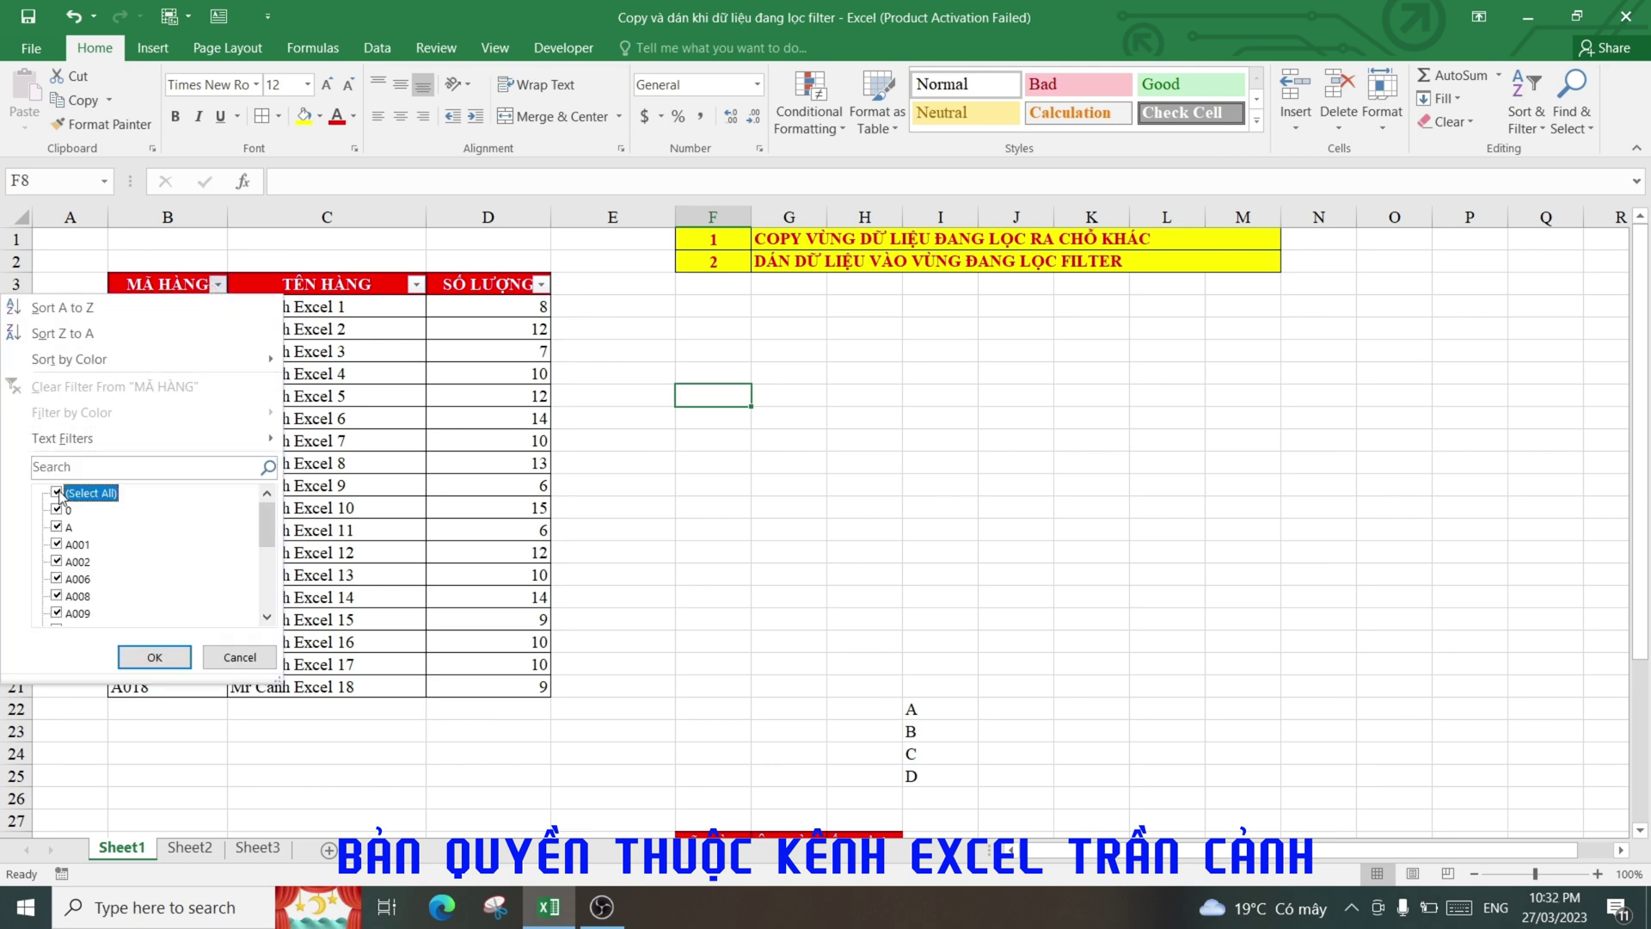
pyautogui.click(155, 657)
# Step: Undo the latest filter changes and the =I22 fill in the MÃ HÀNG cells
pyautogui.click(711, 552)
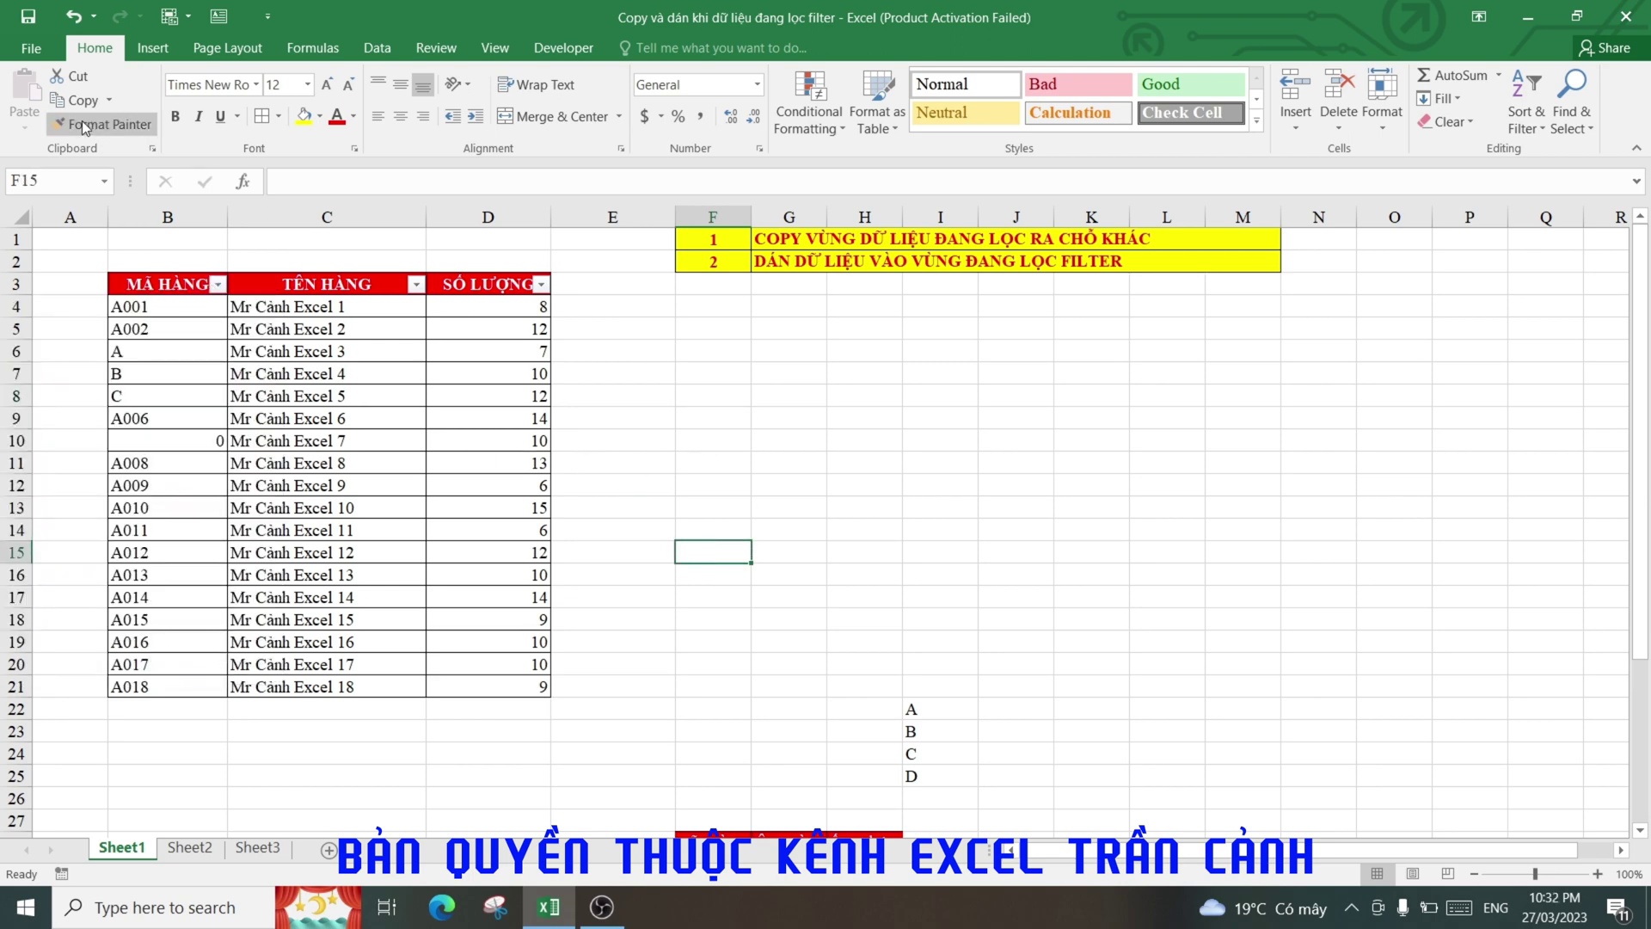
pyautogui.click(74, 16)
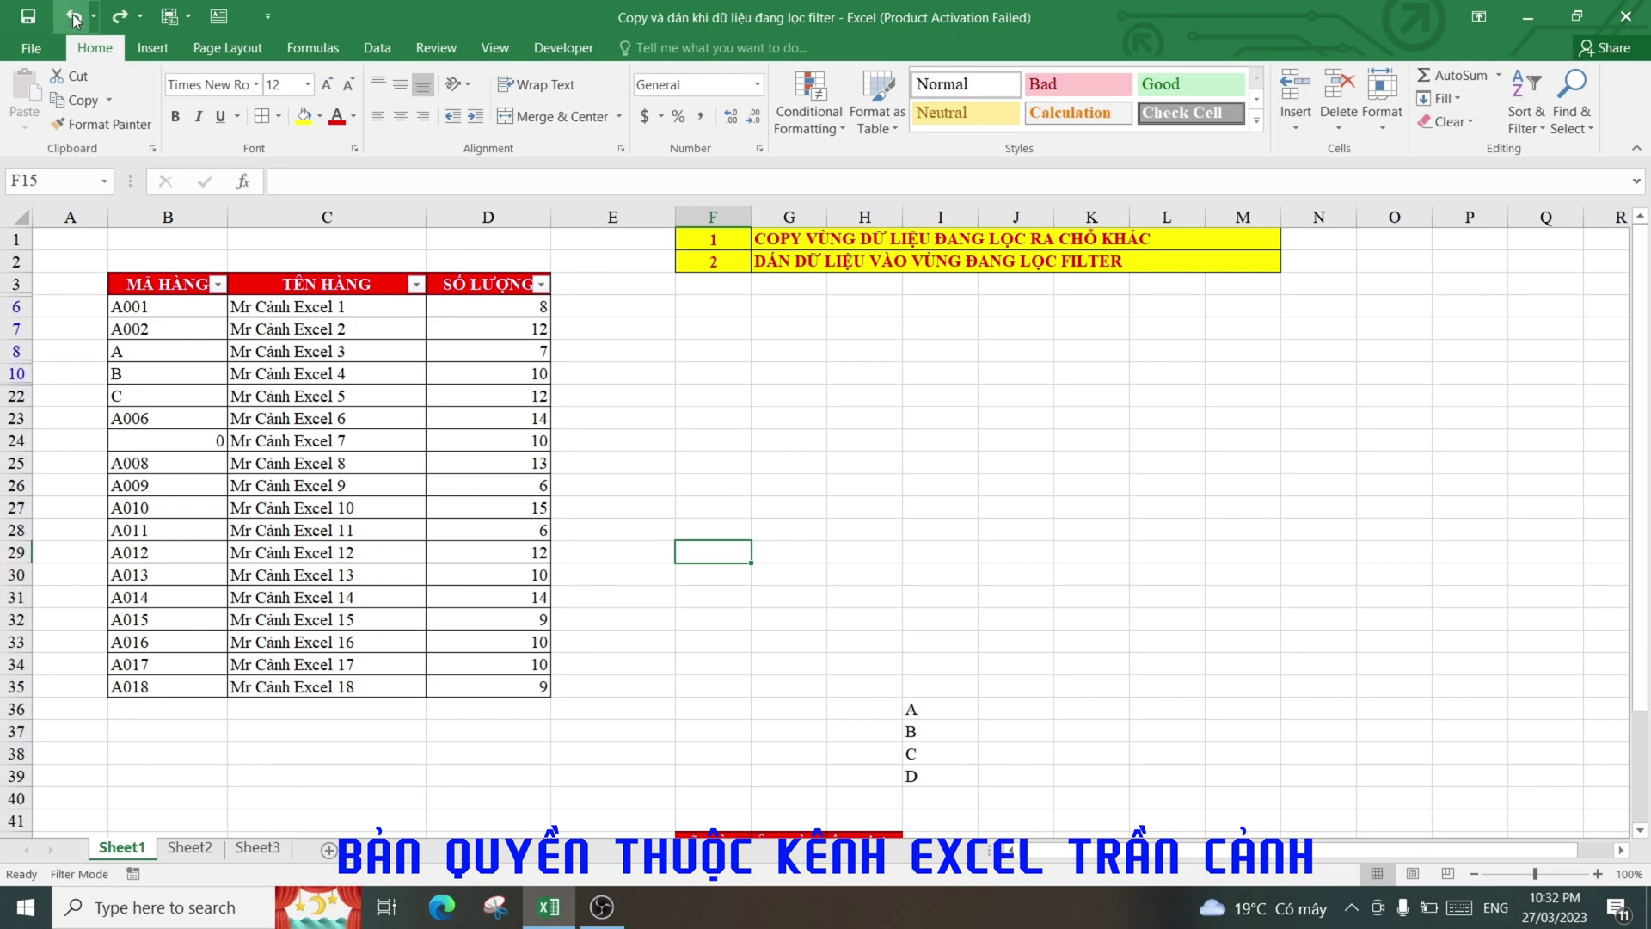
pyautogui.click(74, 16)
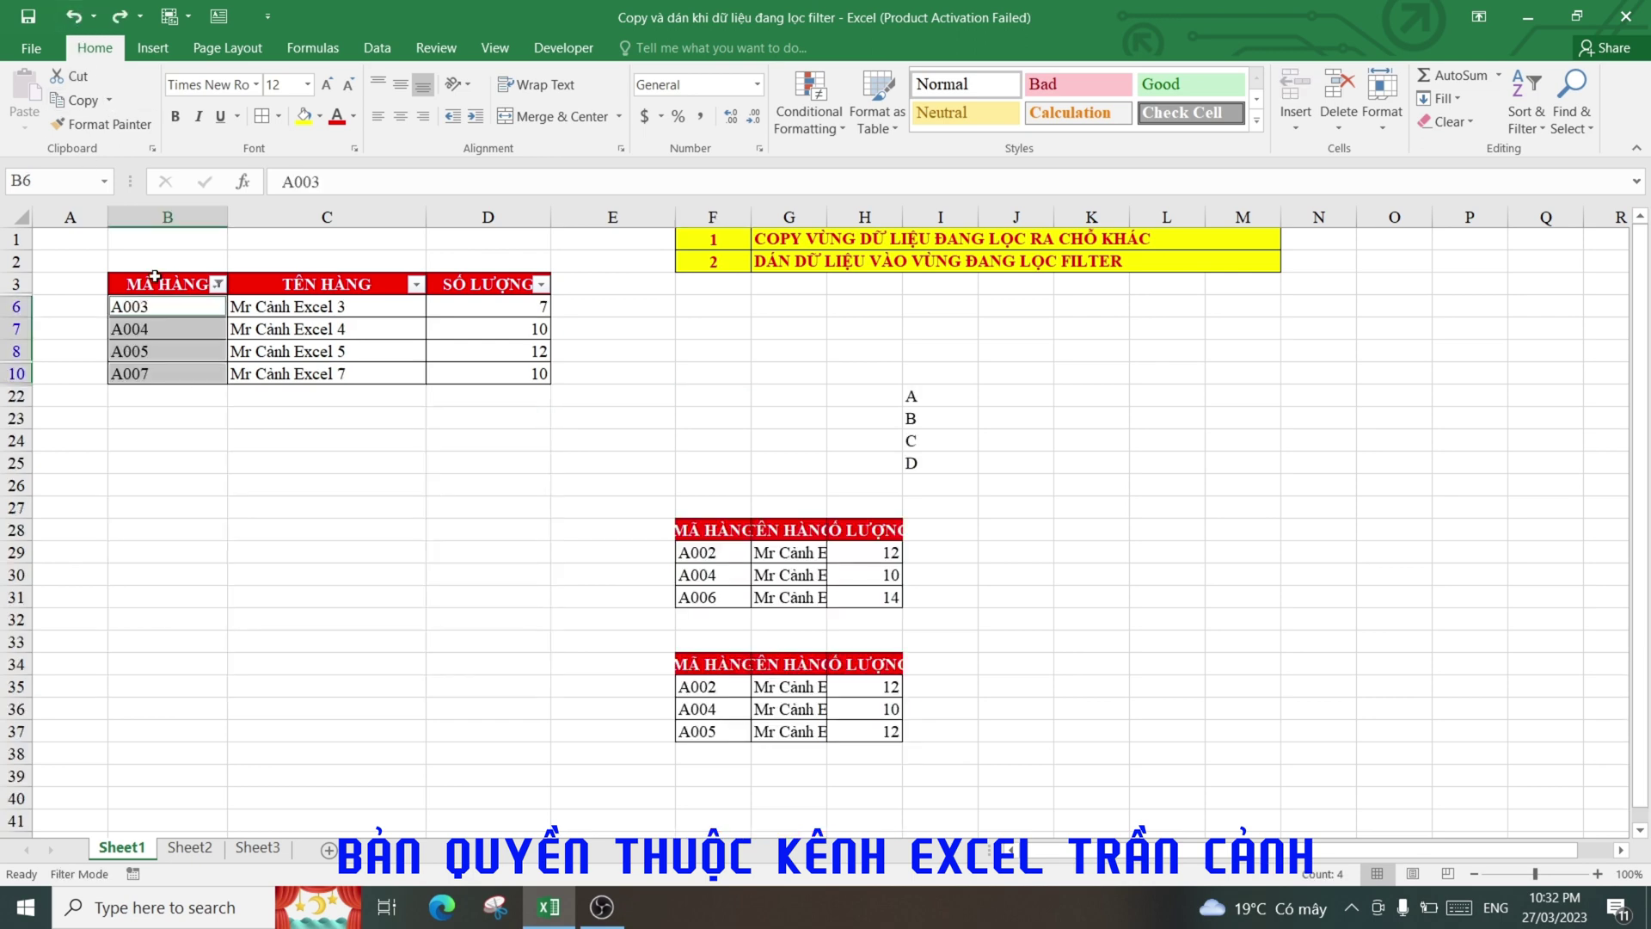
# Step: Show the full table again by selecting all values in the MÃ HÀNG filter
pyautogui.click(219, 284)
pyautogui.click(57, 494)
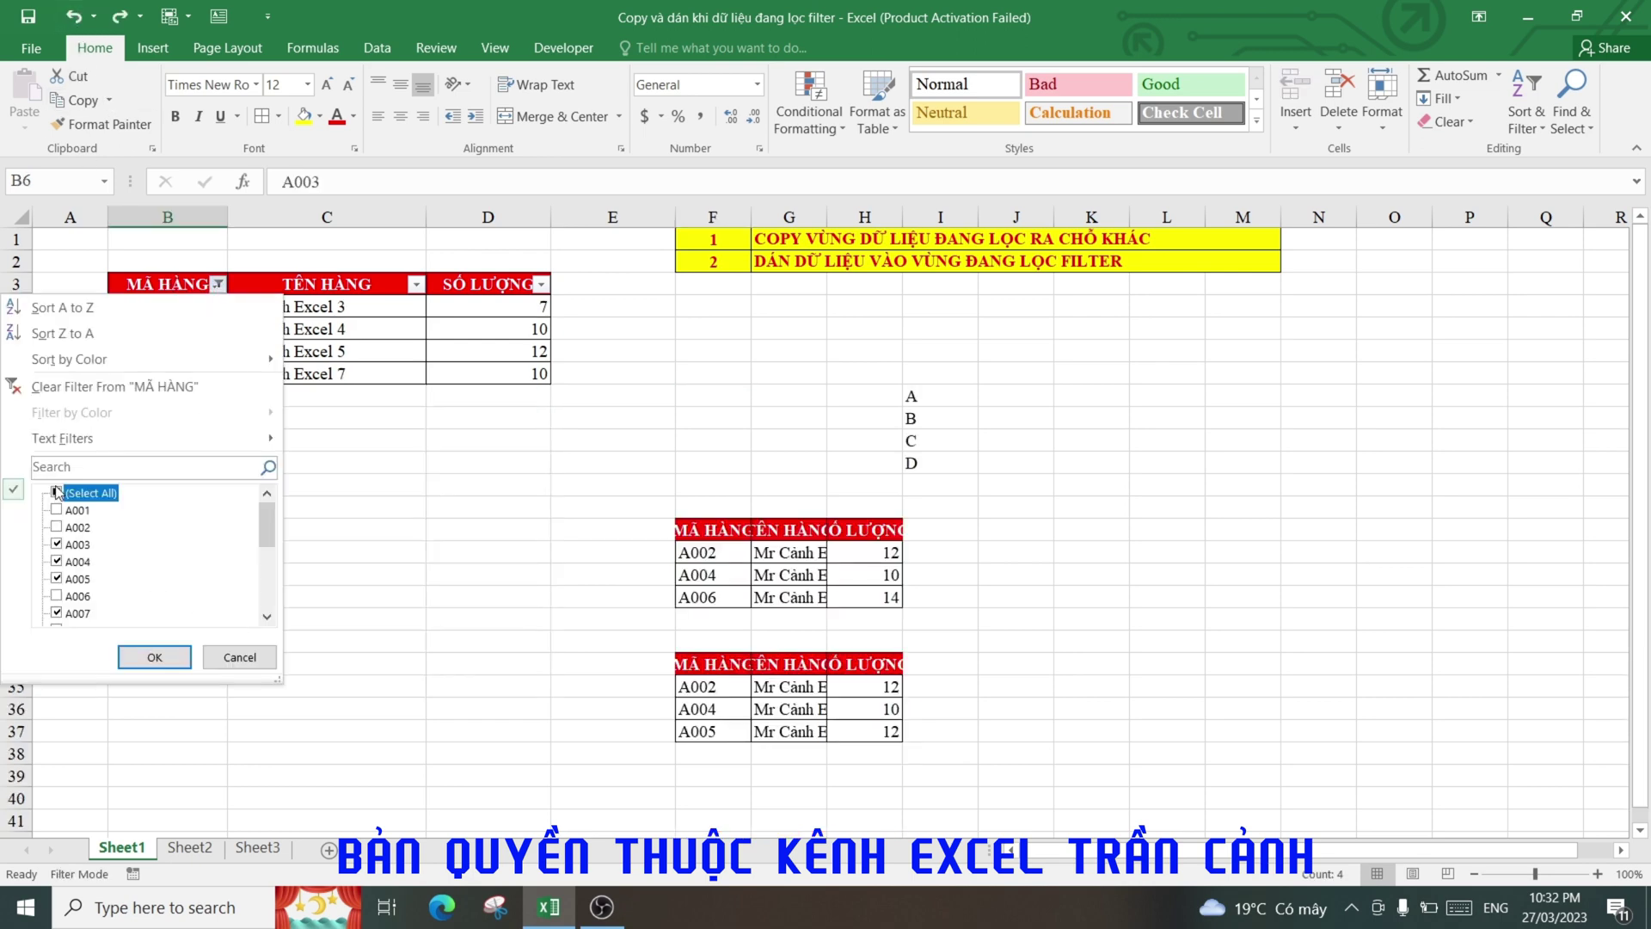
pyautogui.click(153, 658)
pyautogui.click(690, 429)
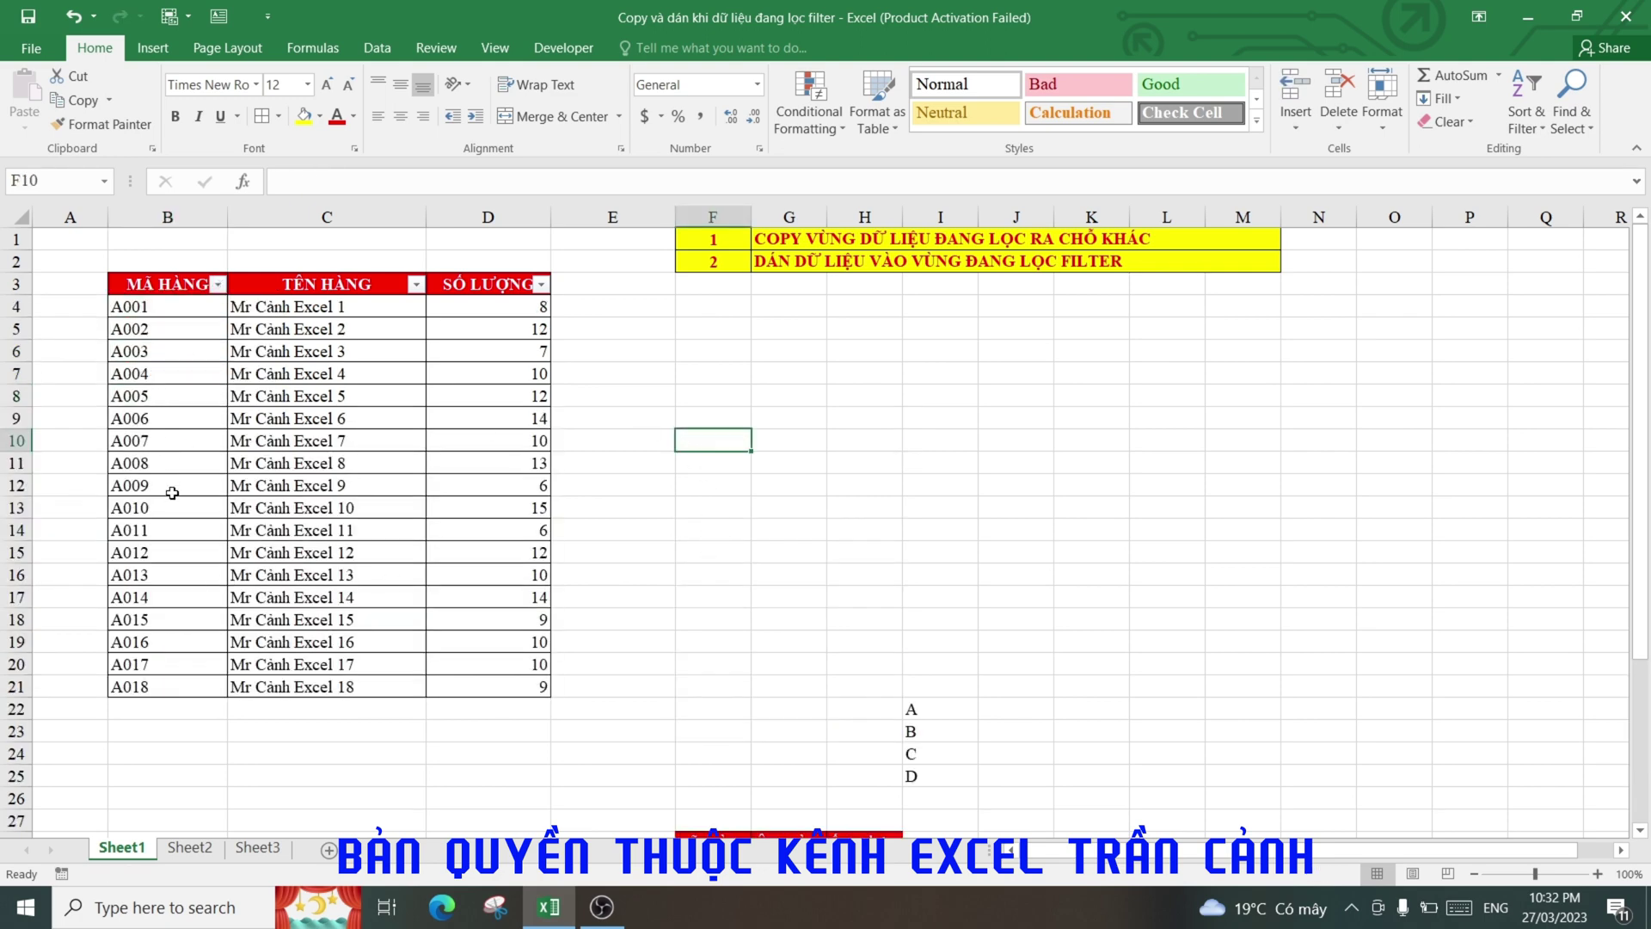
# Step: Filter the MÃ HÀNG column to show only A002, A006 and A011
pyautogui.click(218, 284)
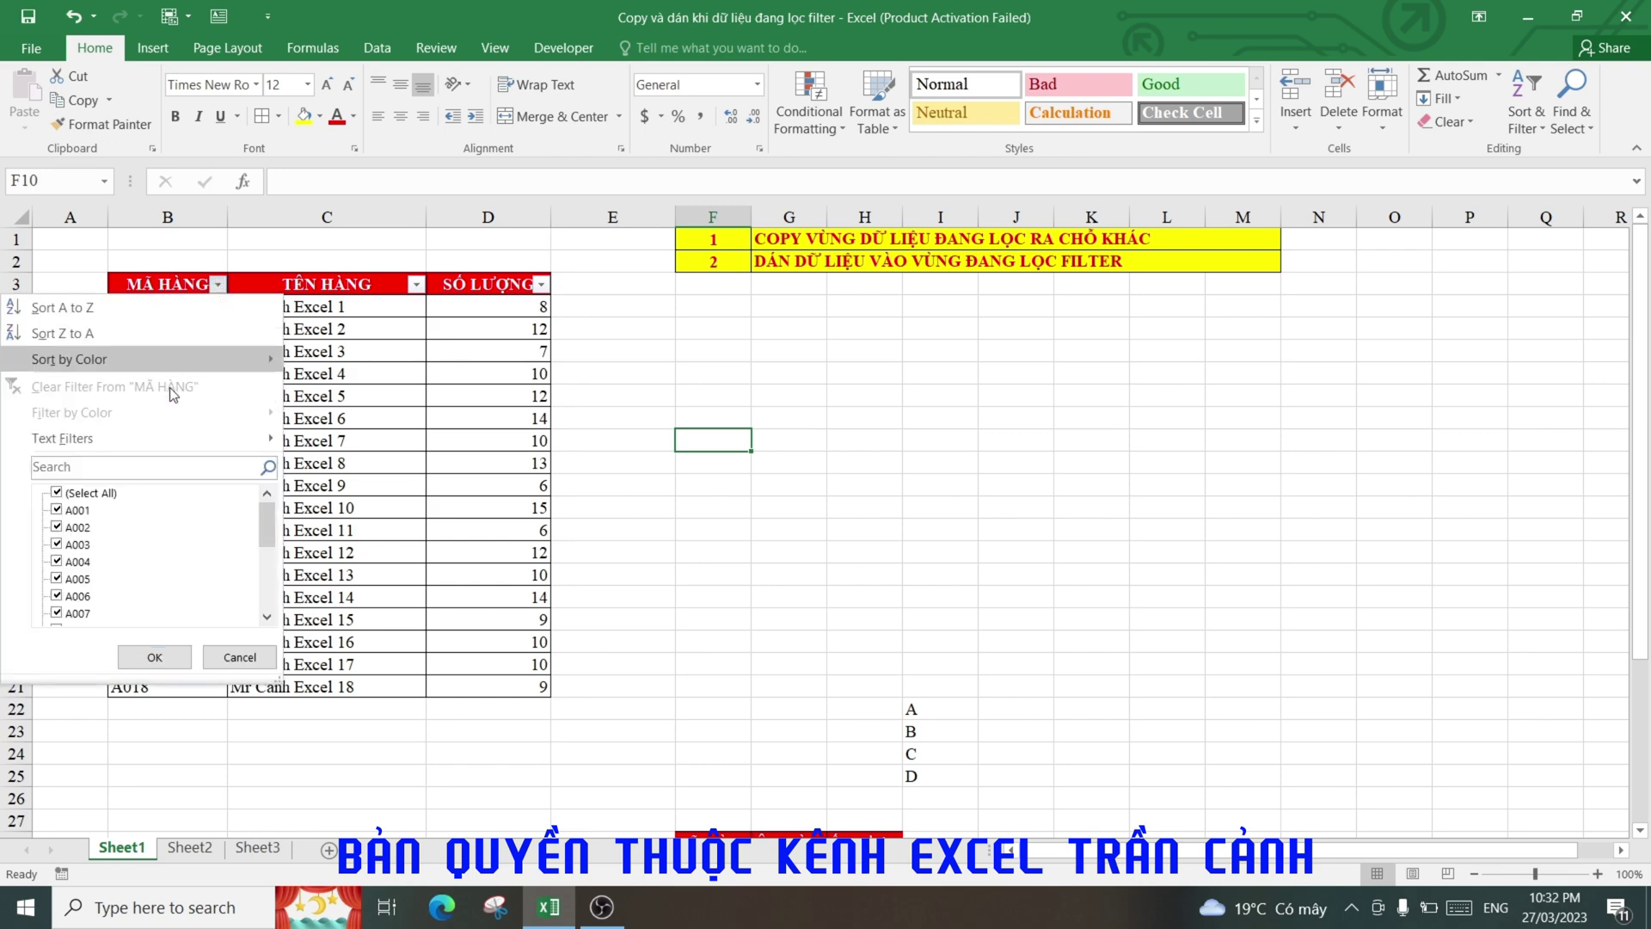
pyautogui.click(59, 493)
pyautogui.click(57, 527)
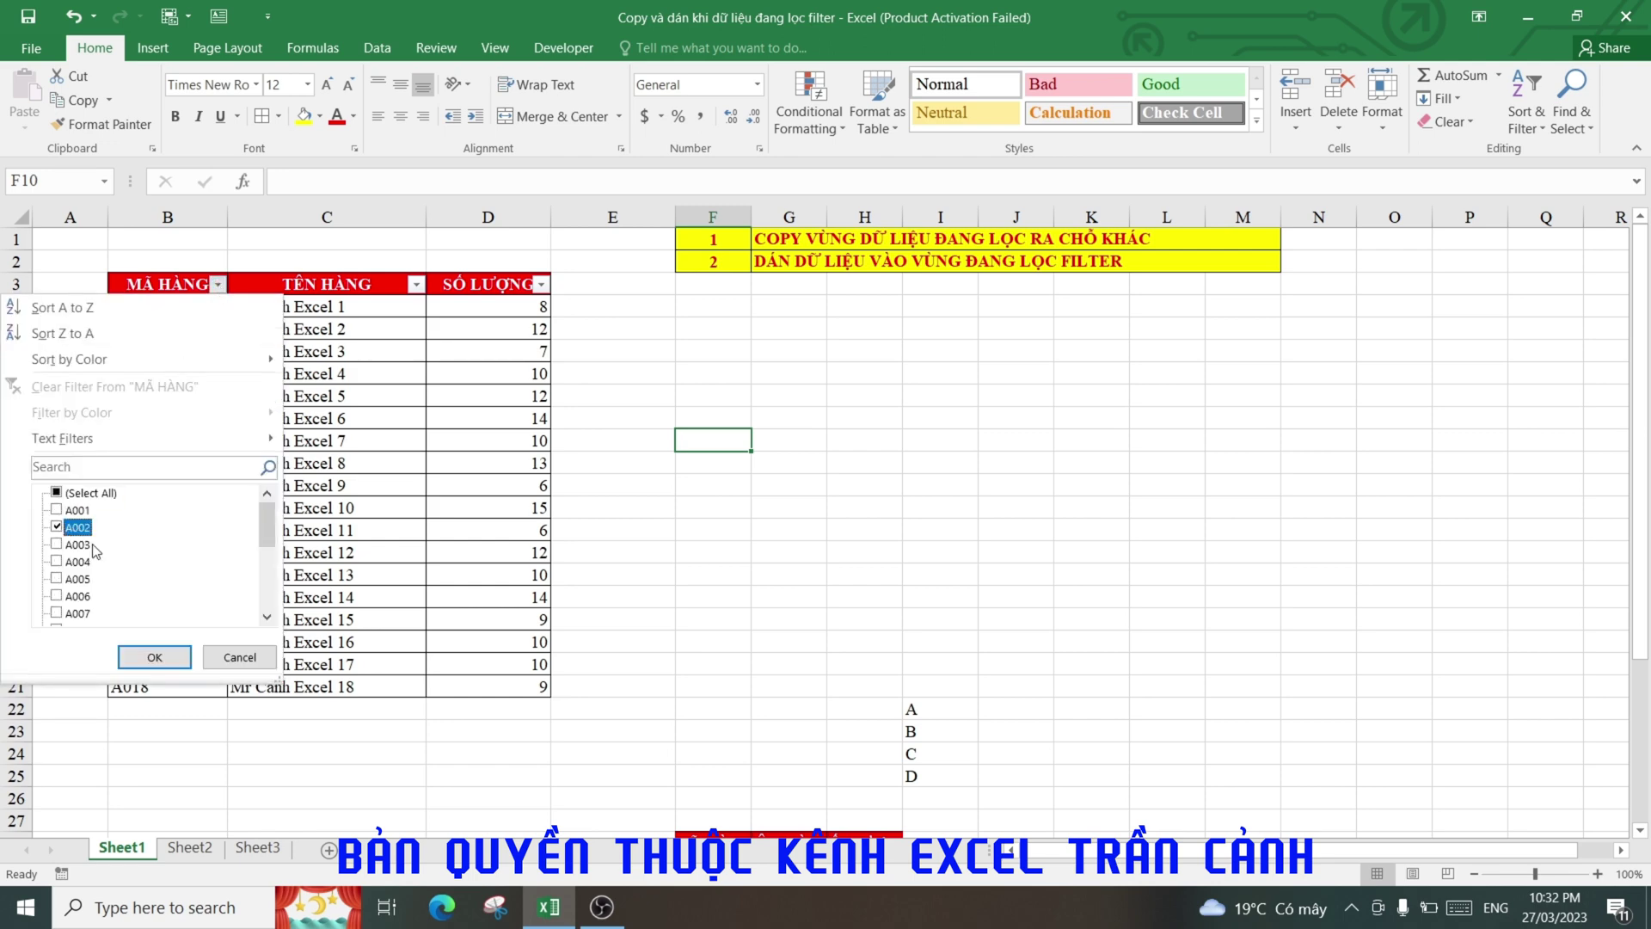
pyautogui.scroll(-1, 122, 592)
pyautogui.click(74, 563)
pyautogui.scroll(-2, 98, 581)
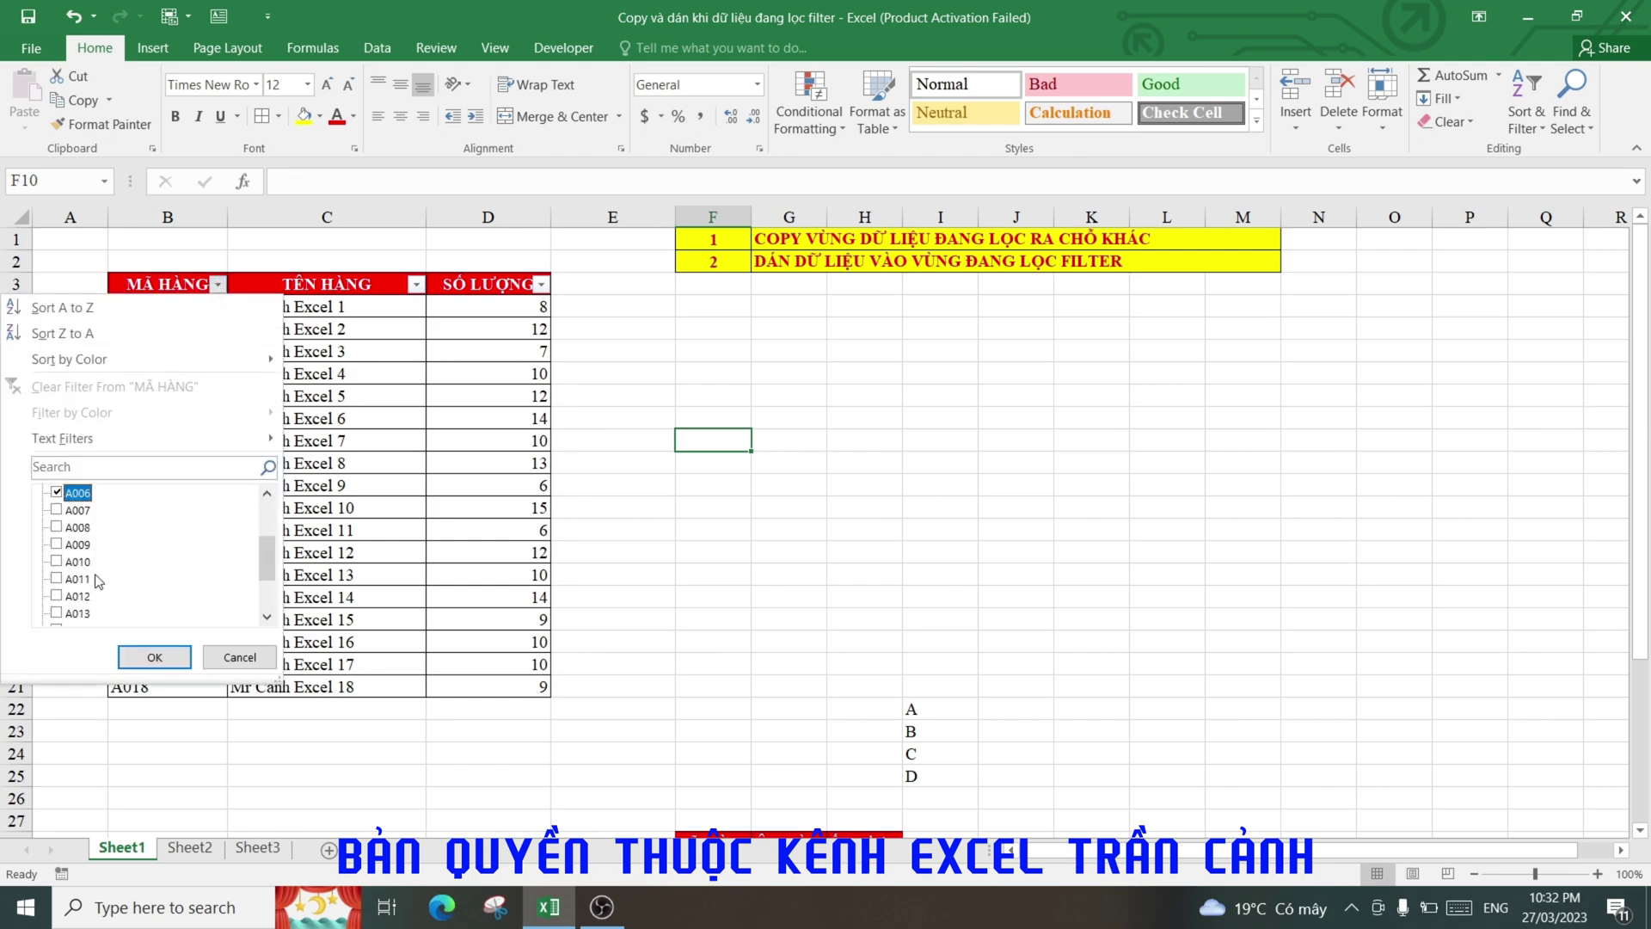
pyautogui.click(57, 581)
pyautogui.click(155, 657)
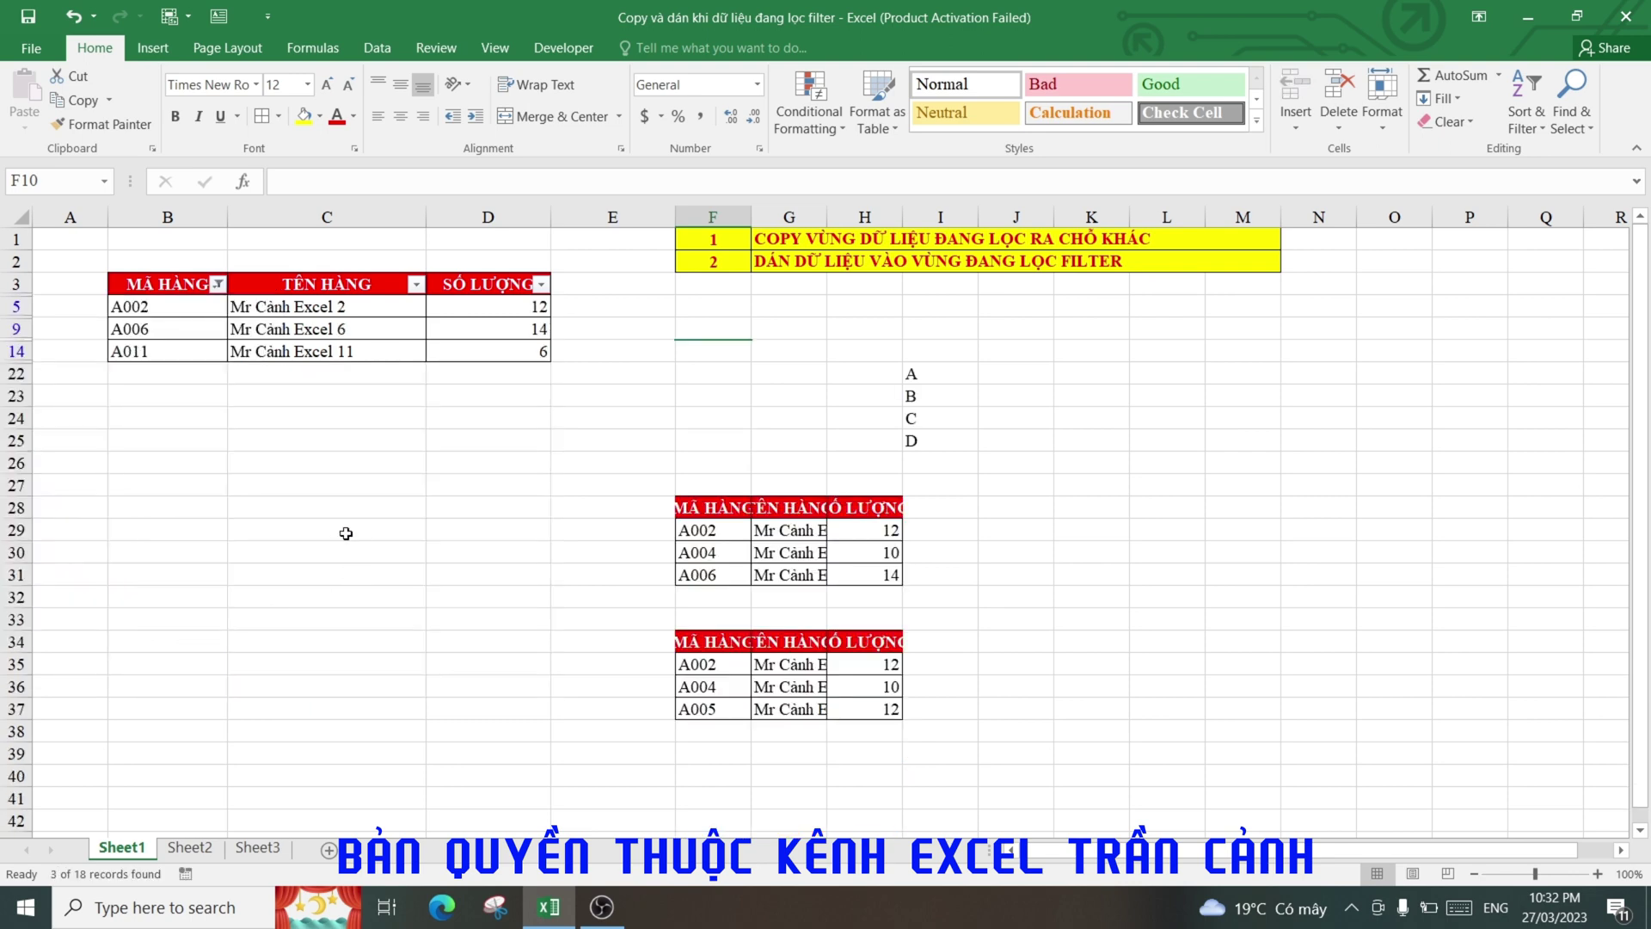
# Step: Add A017 to the values shown by the MÃ HÀNG filter
pyautogui.click(219, 284)
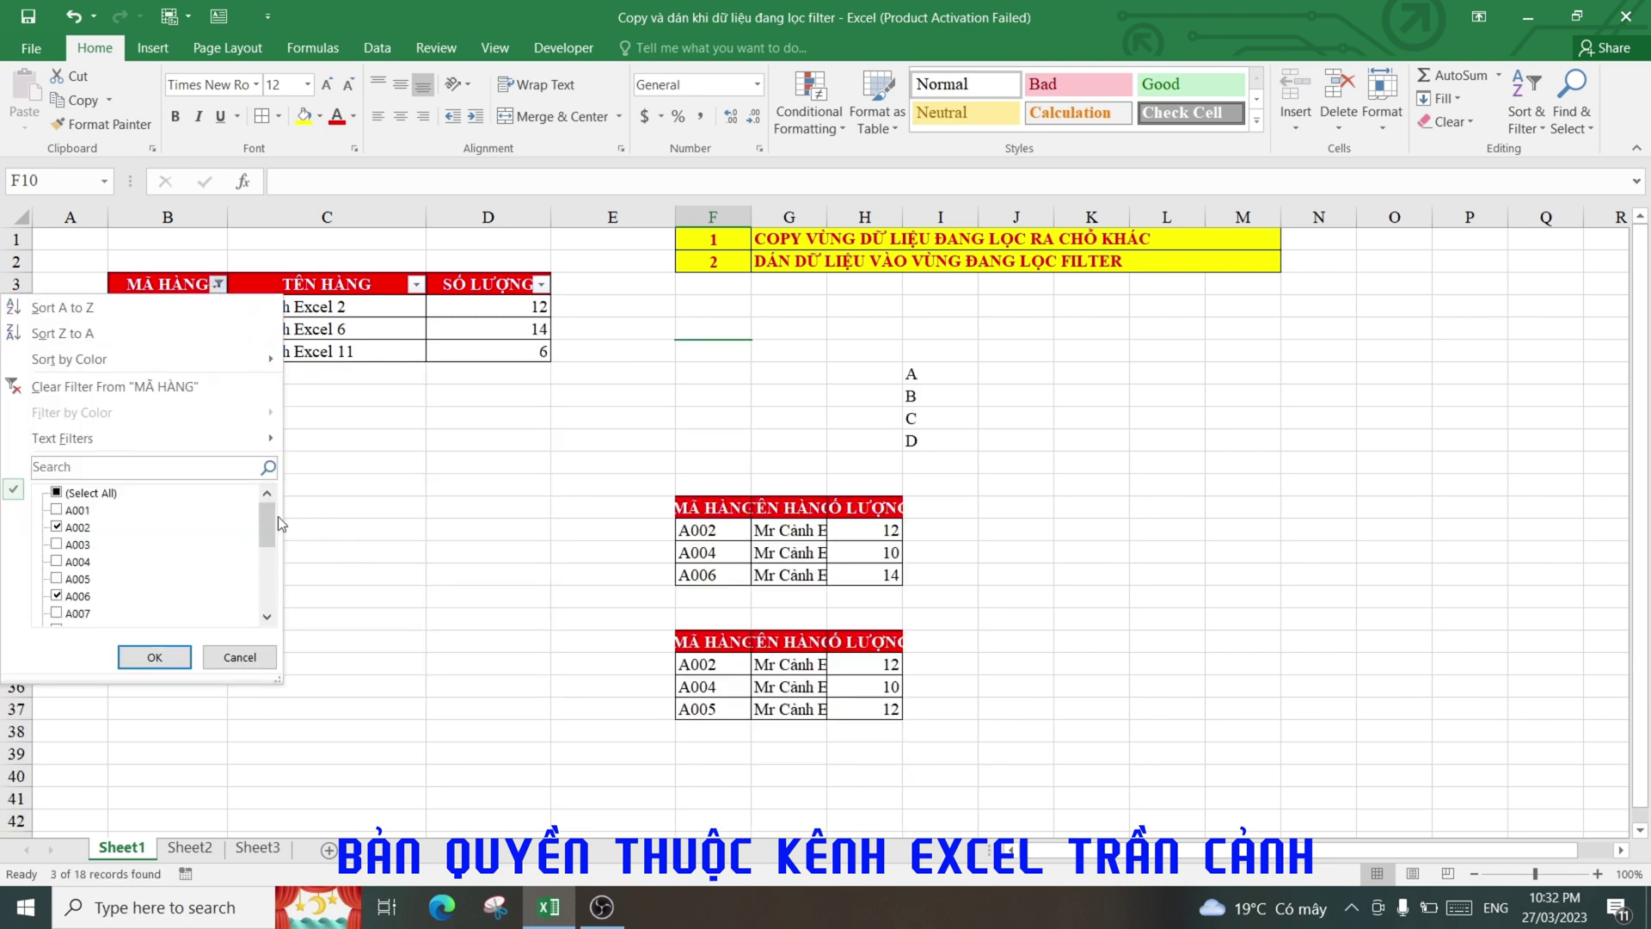
pyautogui.scroll(-1, 271, 525)
pyautogui.scroll(-2, 262, 569)
pyautogui.click(57, 595)
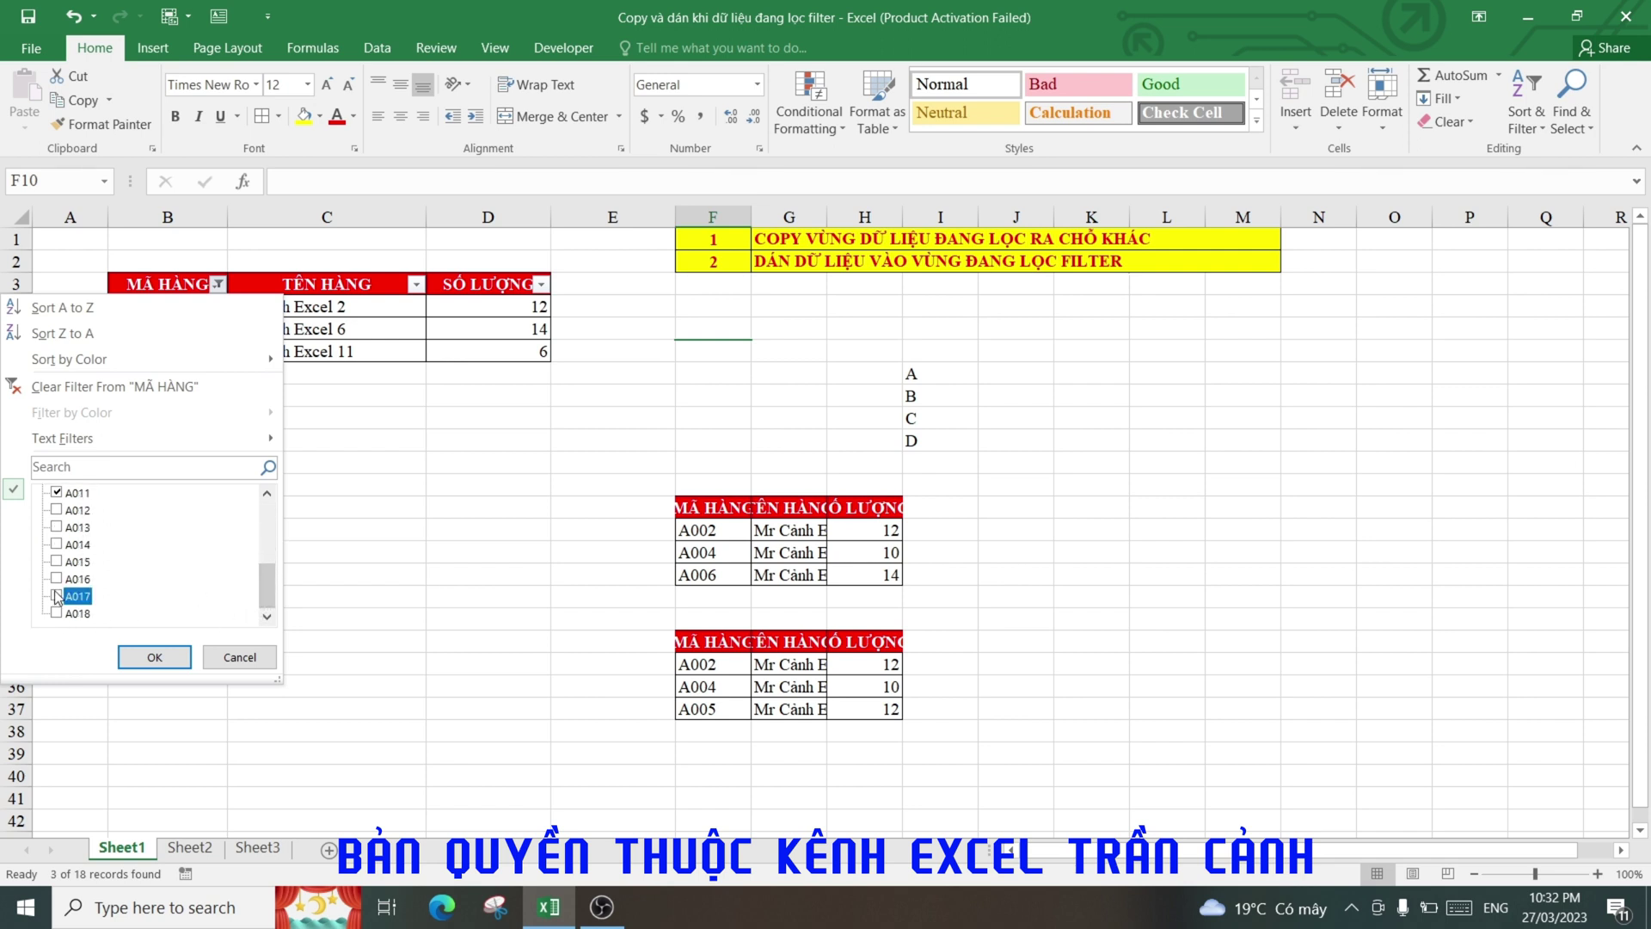
pyautogui.click(155, 657)
pyautogui.click(1090, 466)
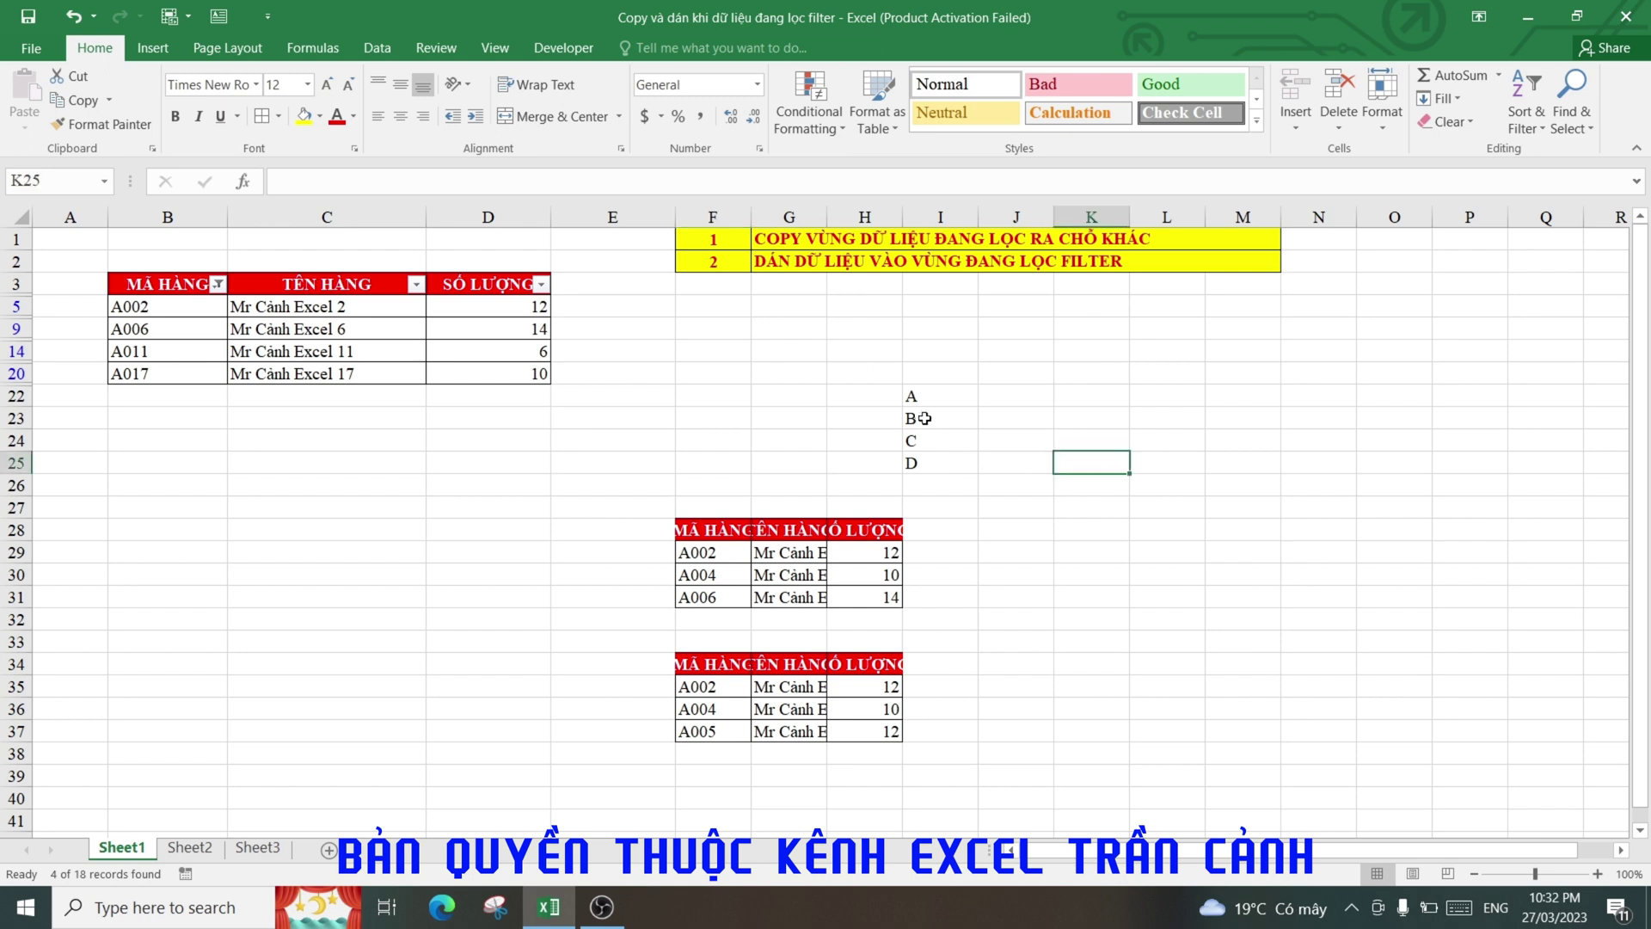
# Step: Copy the list of values A to D in I22:I25
pyautogui.click(938, 398)
pyautogui.moveTo(938, 397); pyautogui.dragTo(946, 461)
pyautogui.rightClick(943, 423)
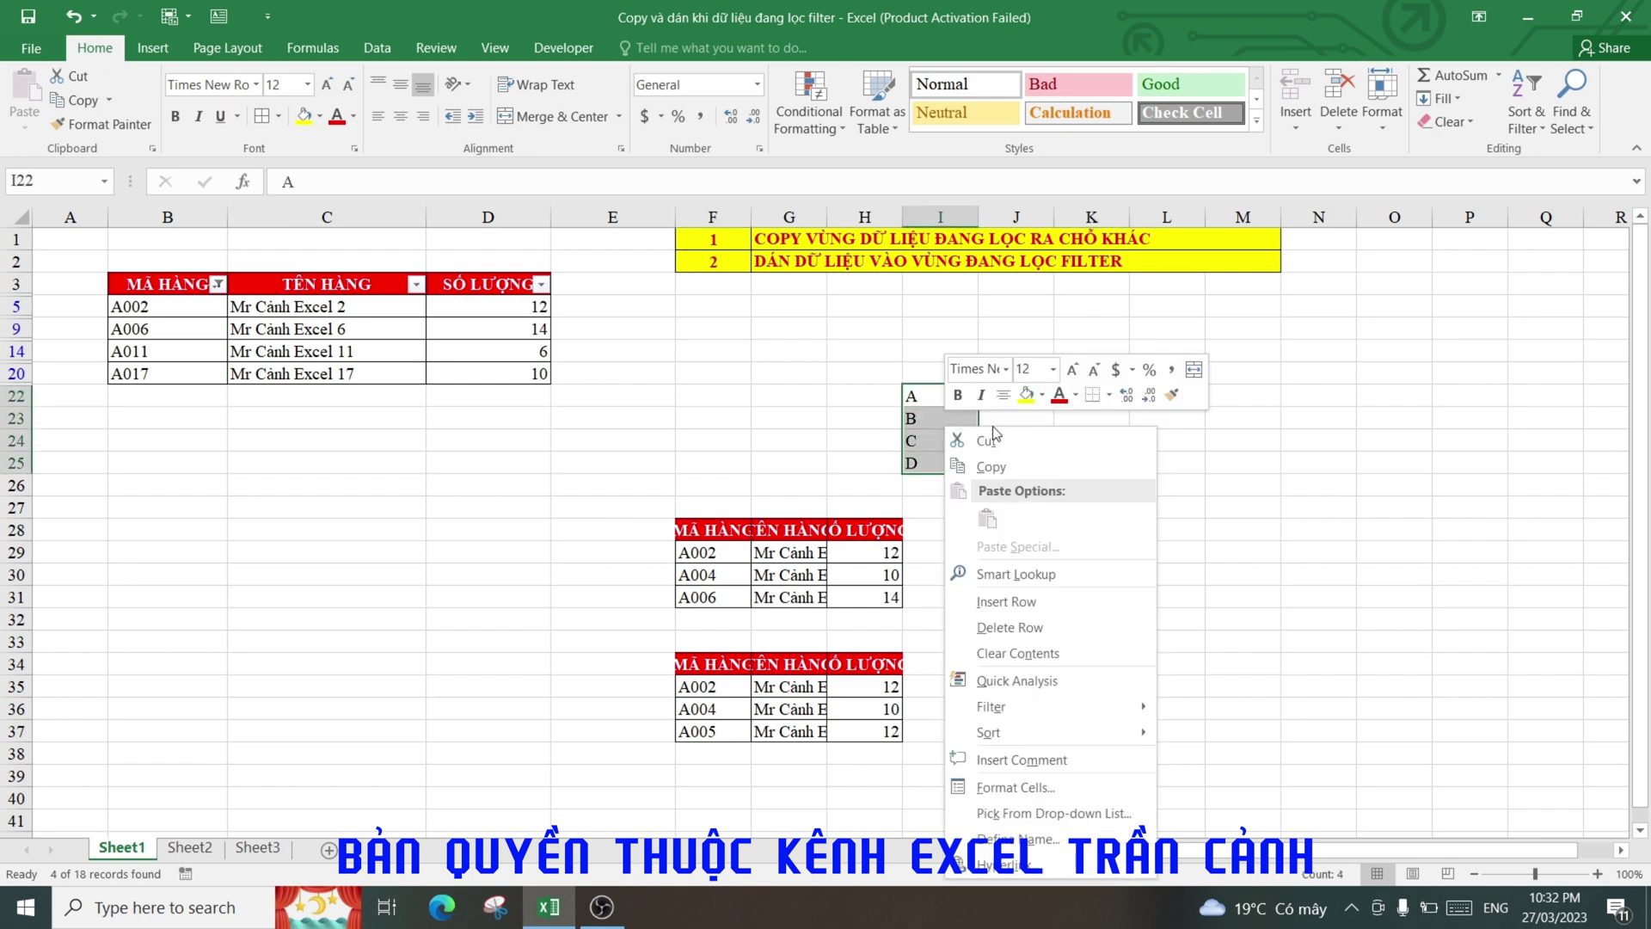
pyautogui.click(996, 467)
# Step: Fill the formula =I22 into only the visible cells of the filtered MÃ HÀNG range B5:B20, using Go To Special's Visible cells only option
pyautogui.moveTo(174, 311); pyautogui.dragTo(181, 370)
pyautogui.hotkey('ctrl', 'g')
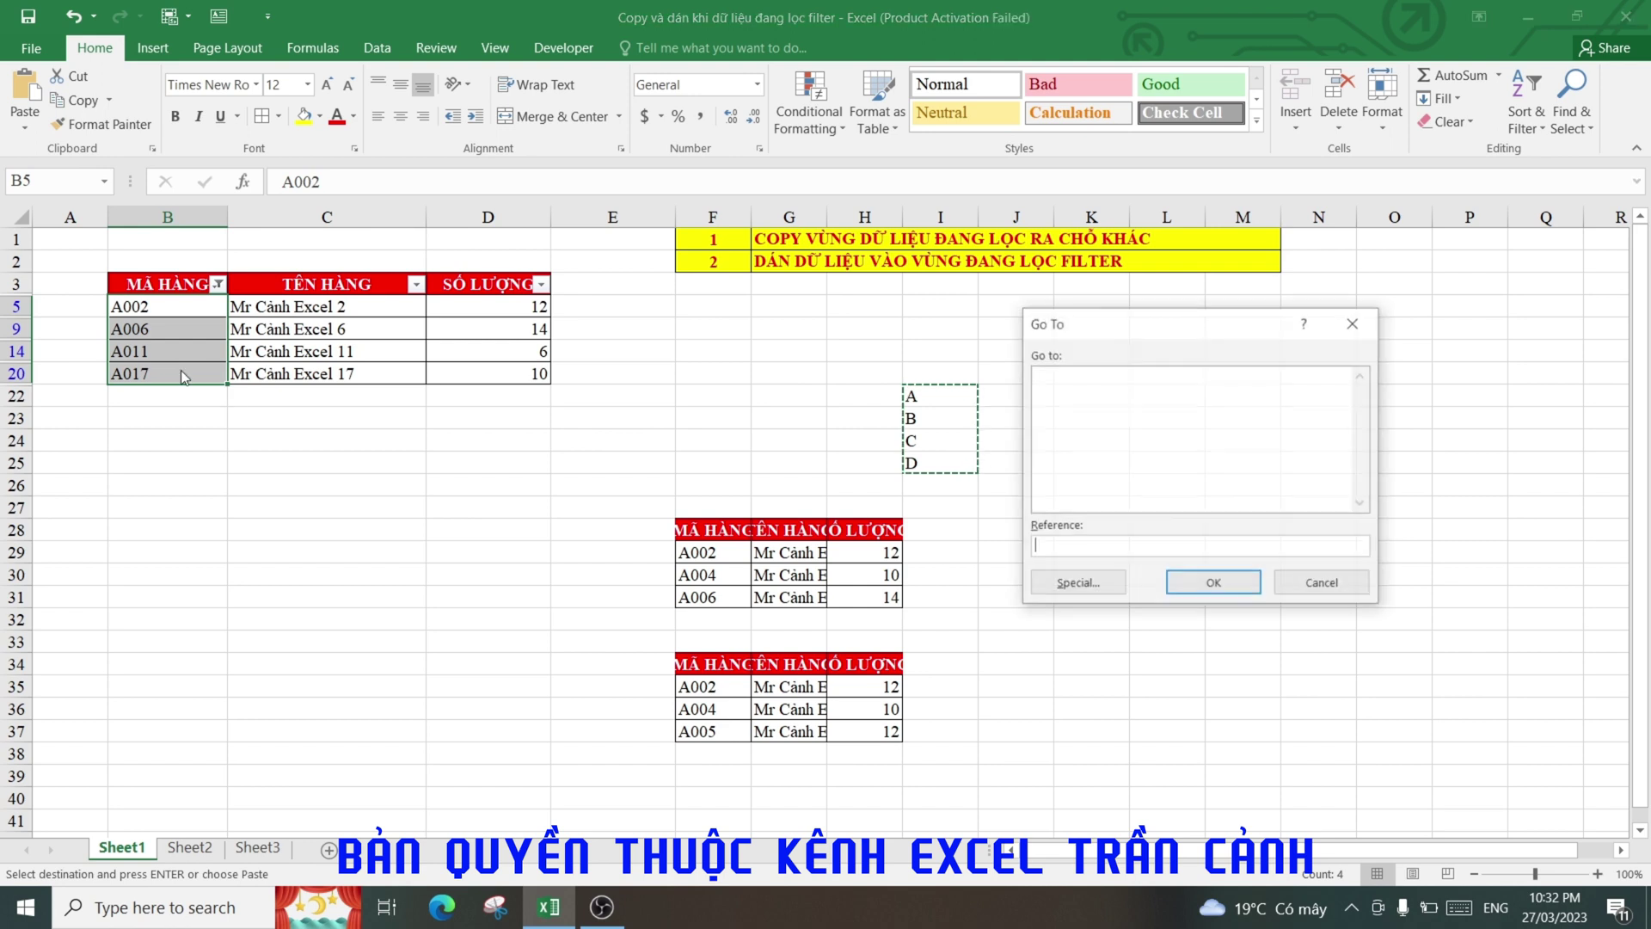
pyautogui.click(1107, 580)
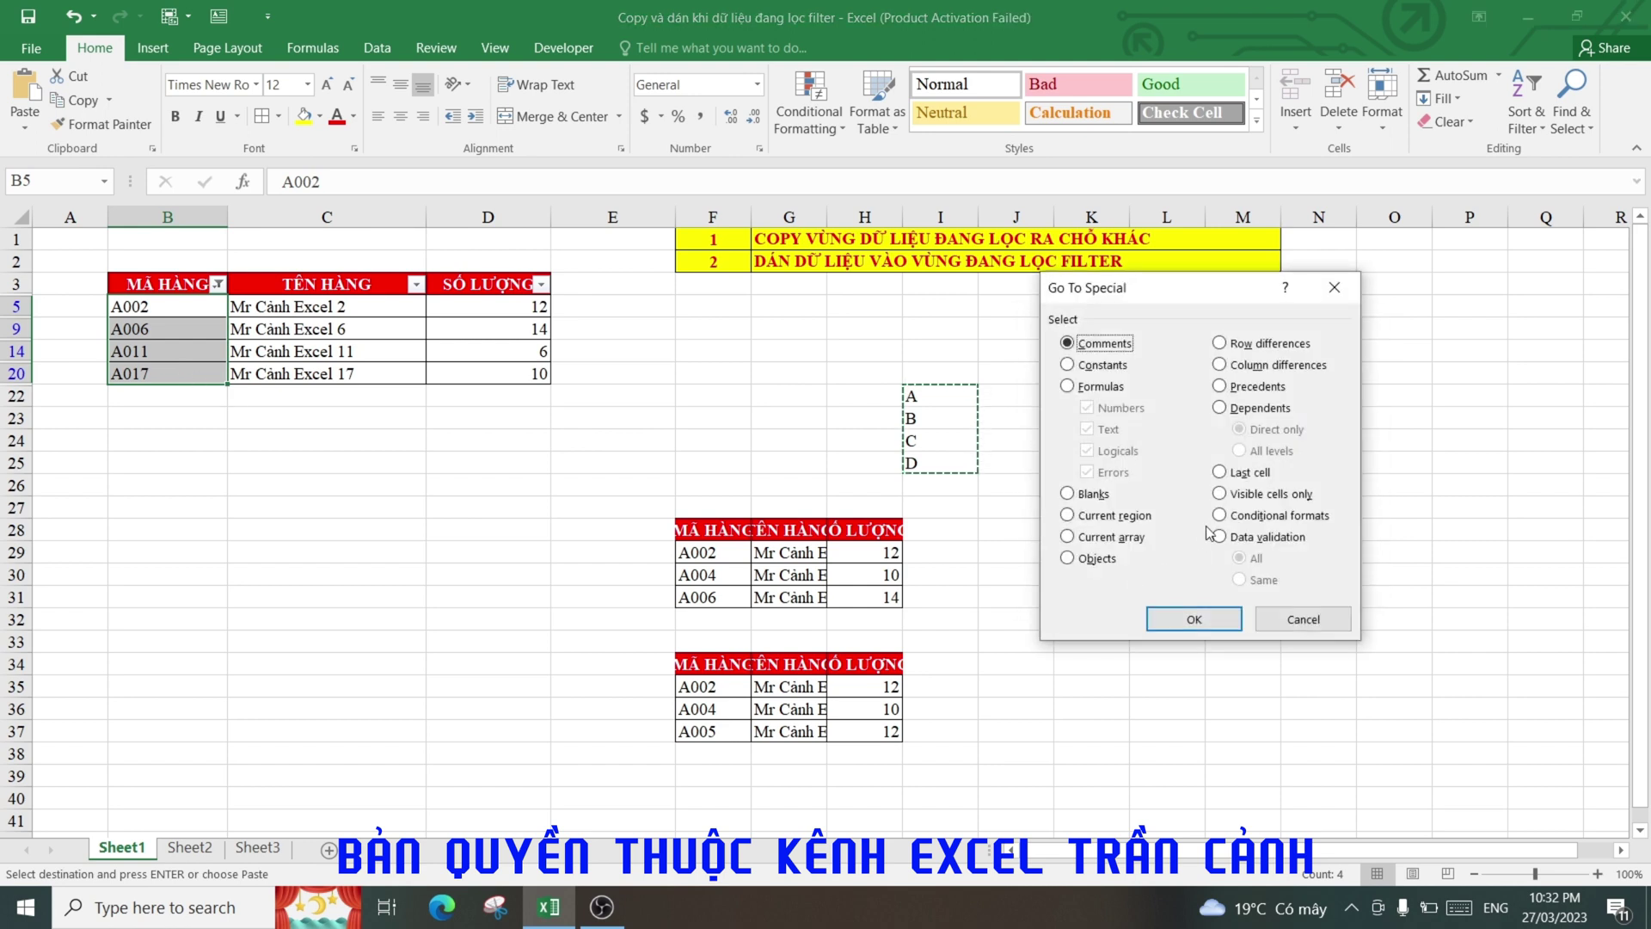
pyautogui.click(1219, 494)
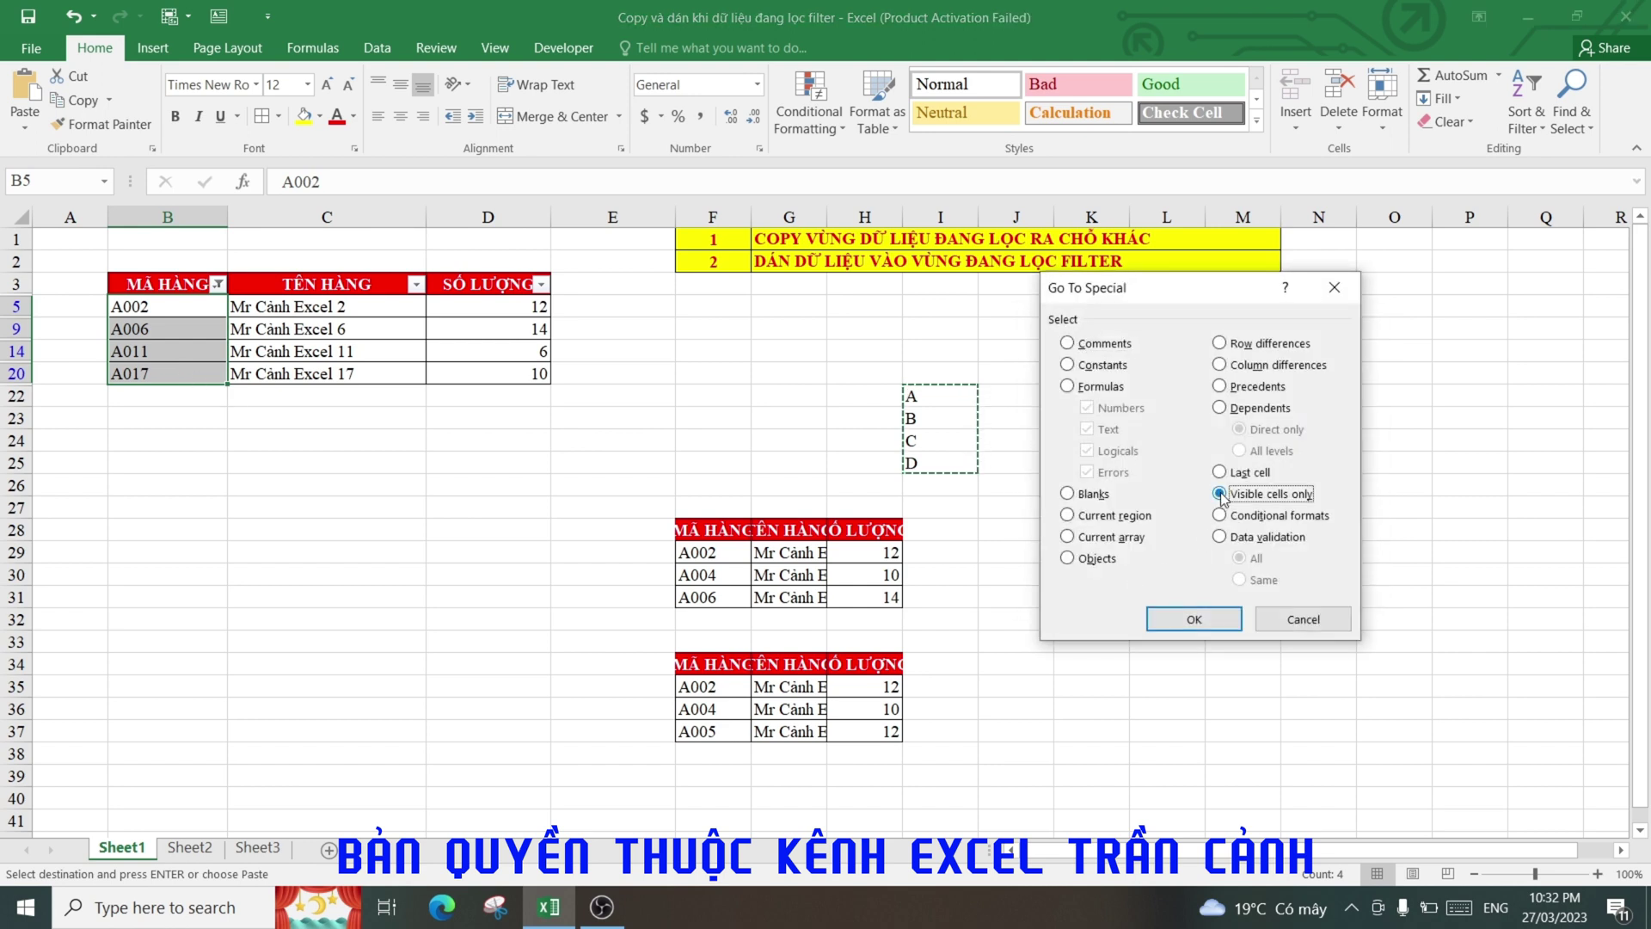
pyautogui.click(1218, 616)
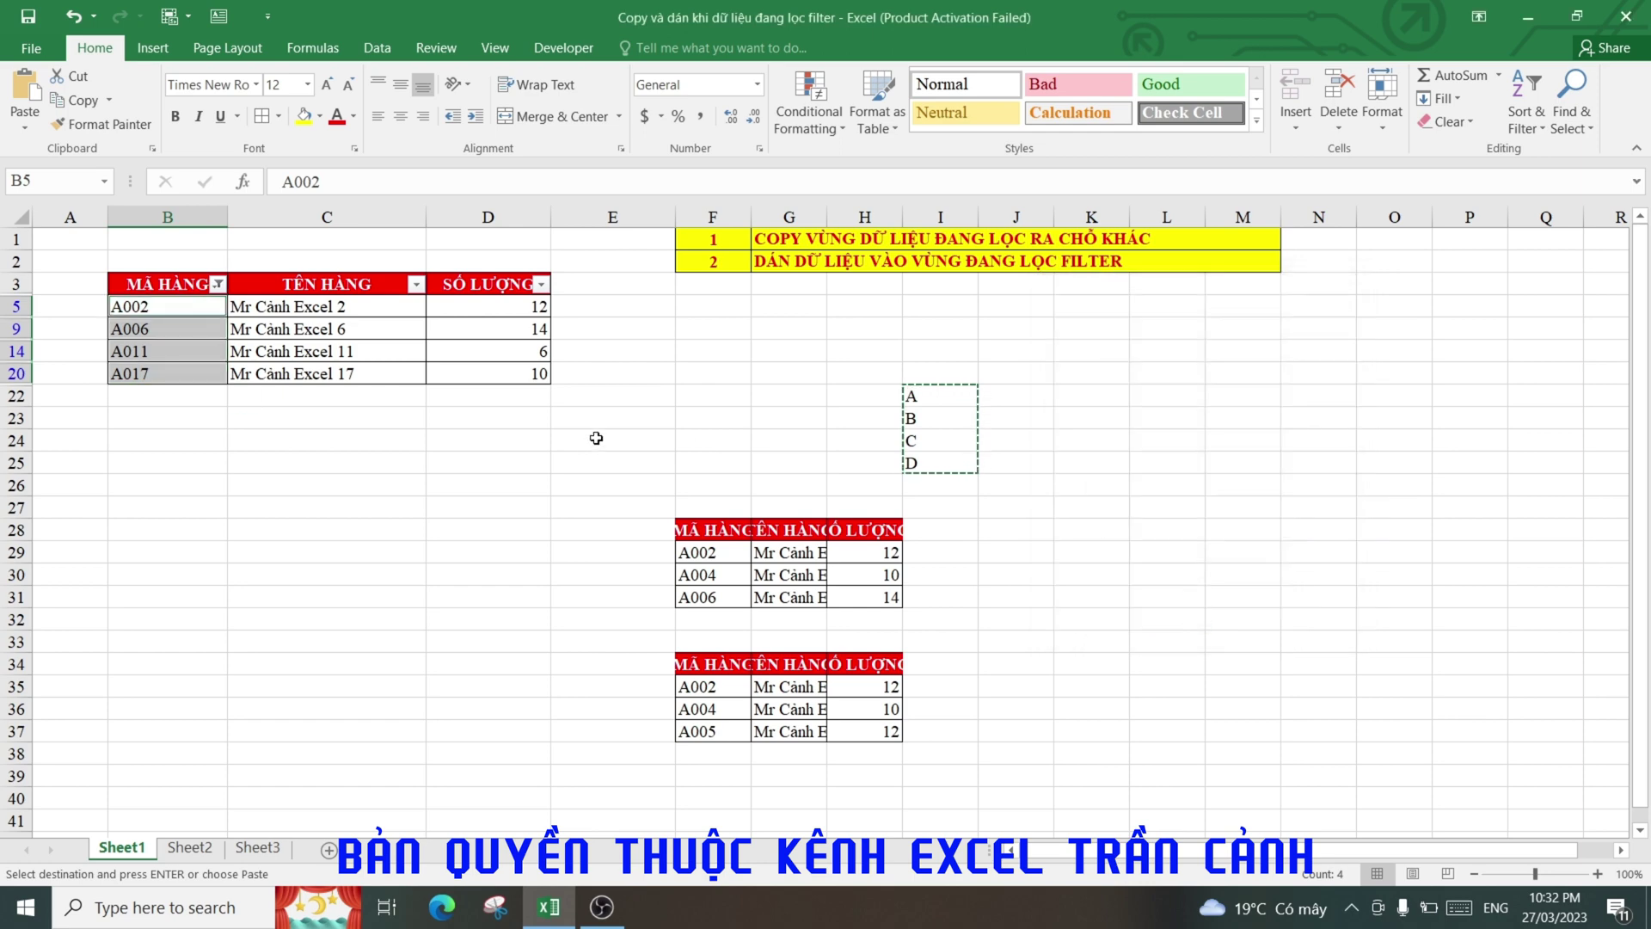
pyautogui.write('=')
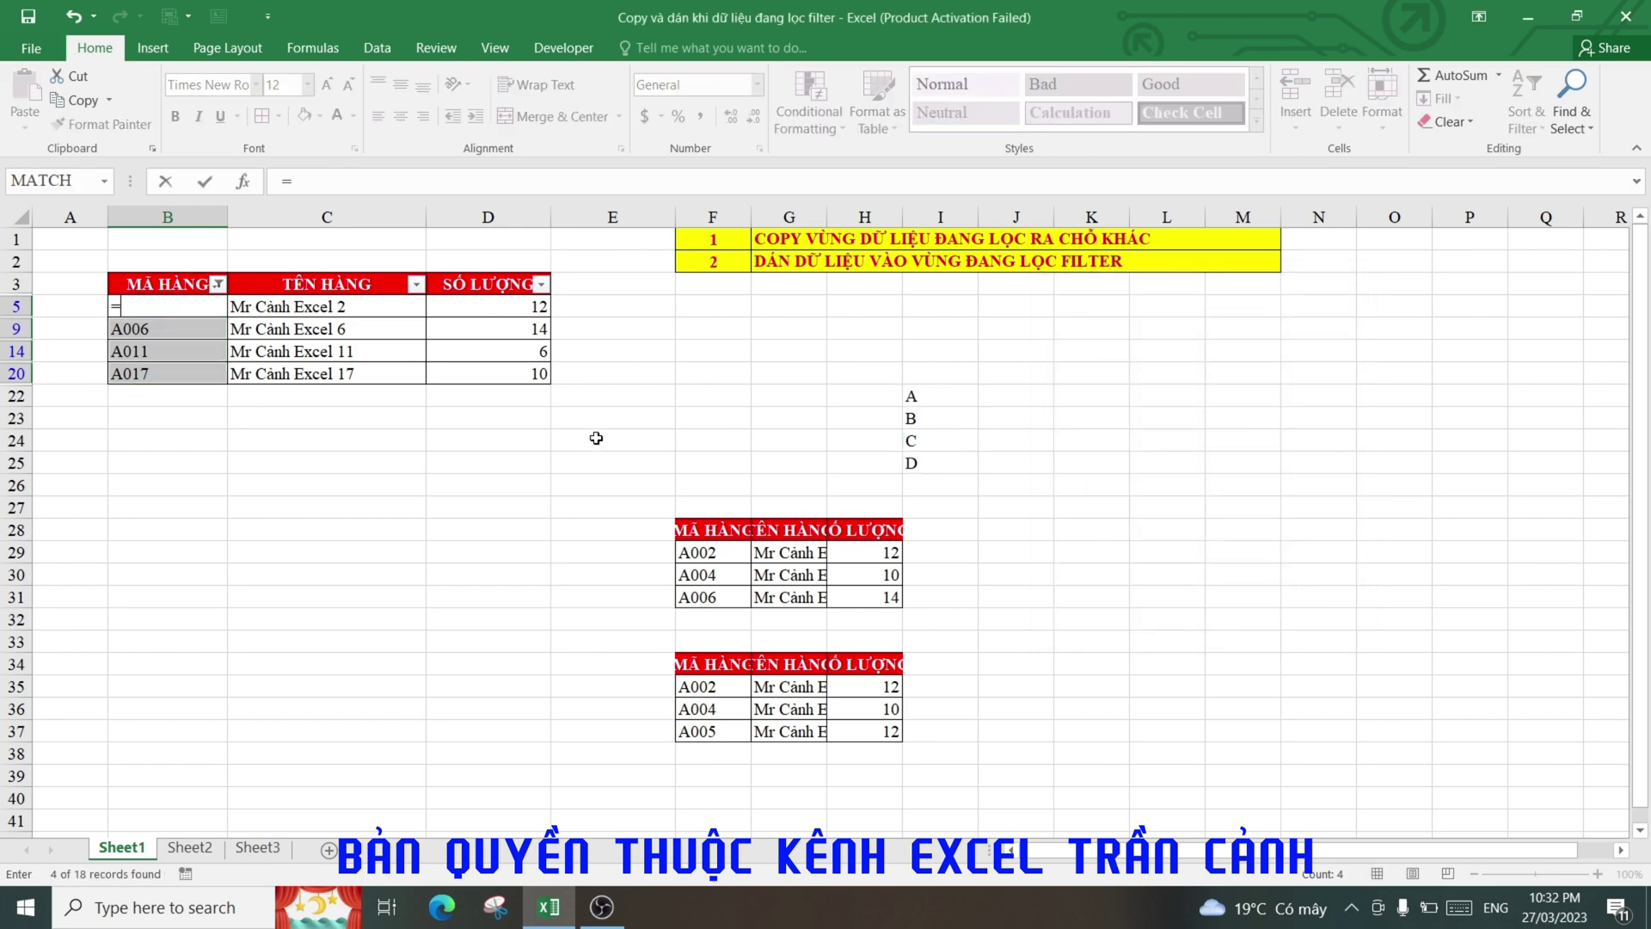
pyautogui.click(942, 395)
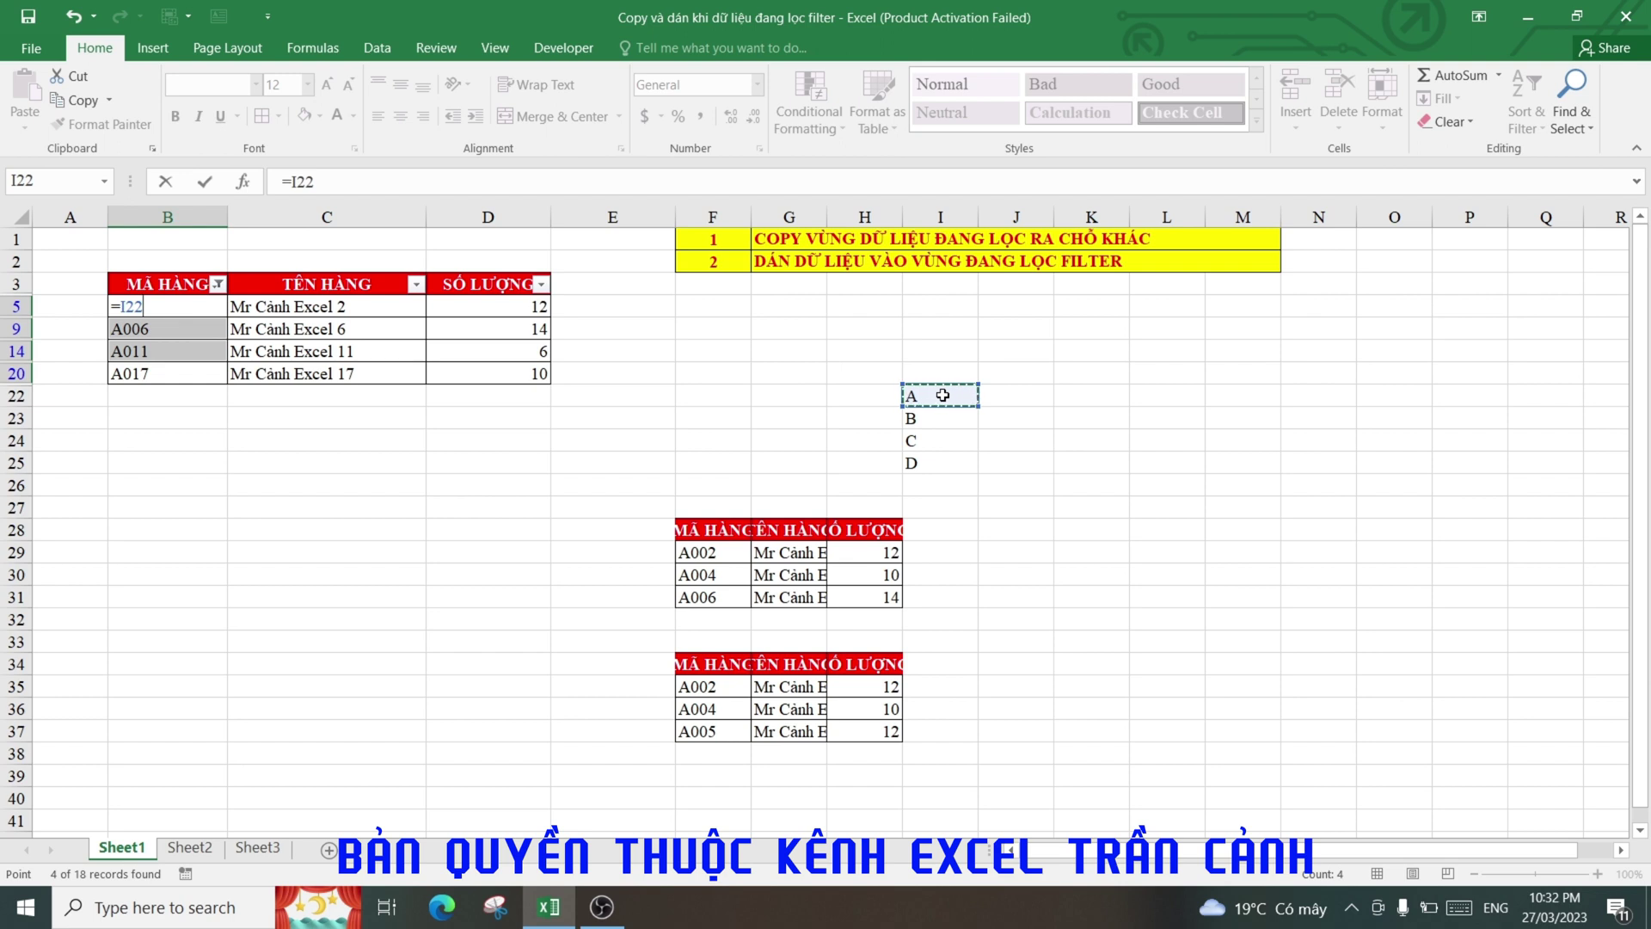
pyautogui.hotkey('ctrl', 'Return')
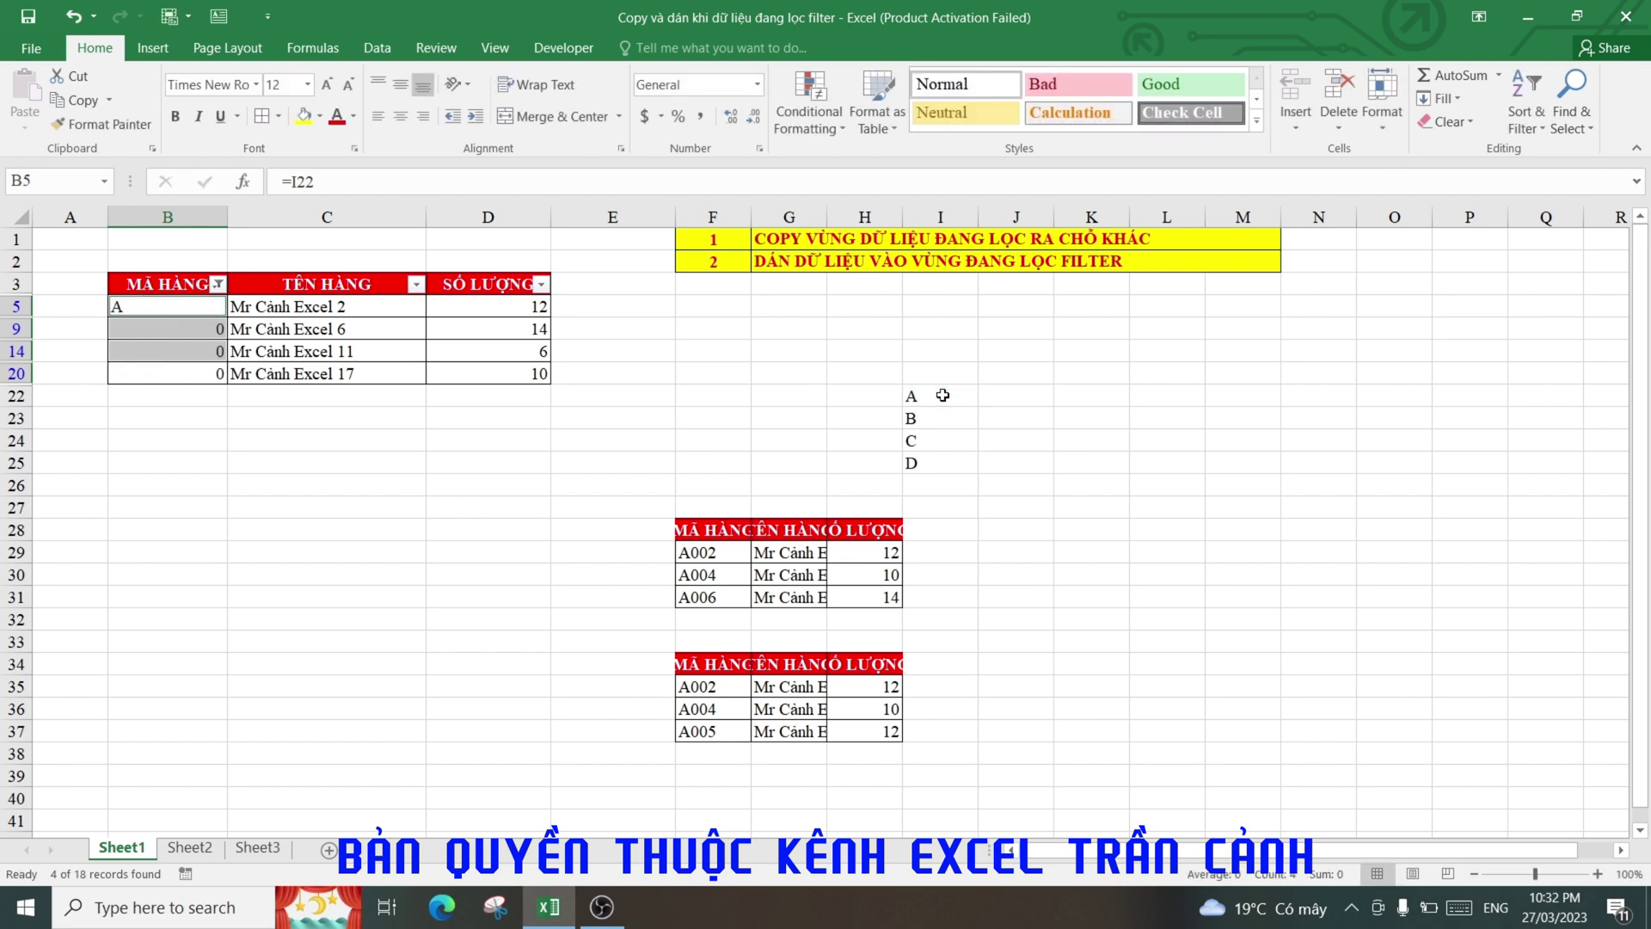
# Step: Select all values in the MÃ HÀNG filter to show the whole table with the linked cells
pyautogui.click(475, 527)
pyautogui.click(219, 287)
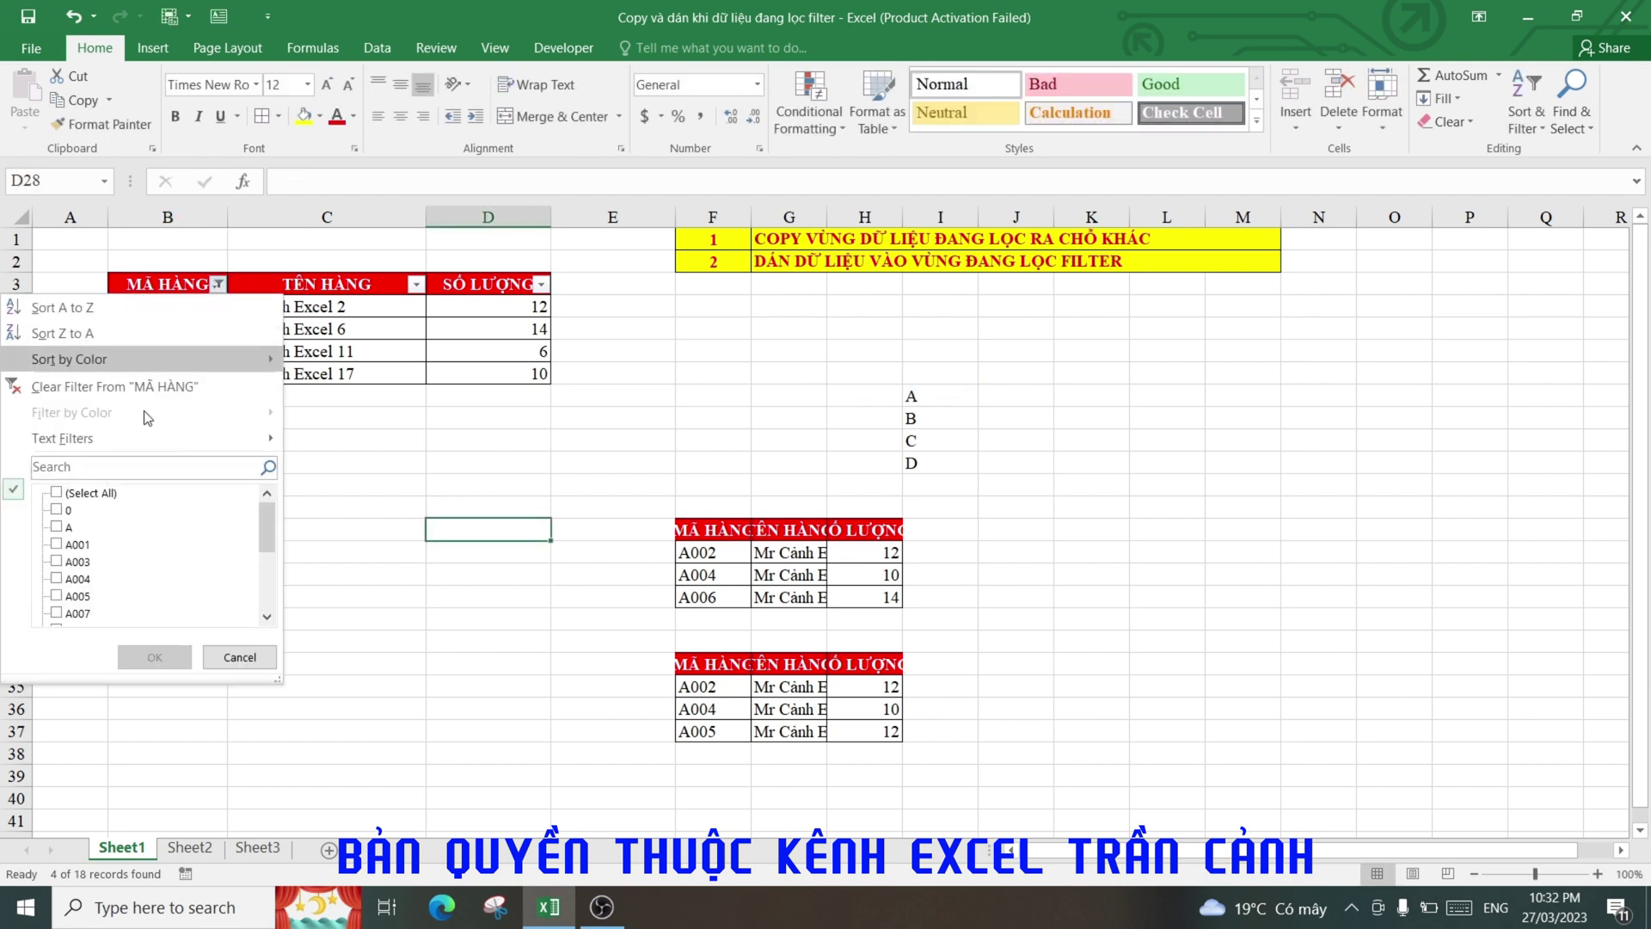
pyautogui.click(168, 647)
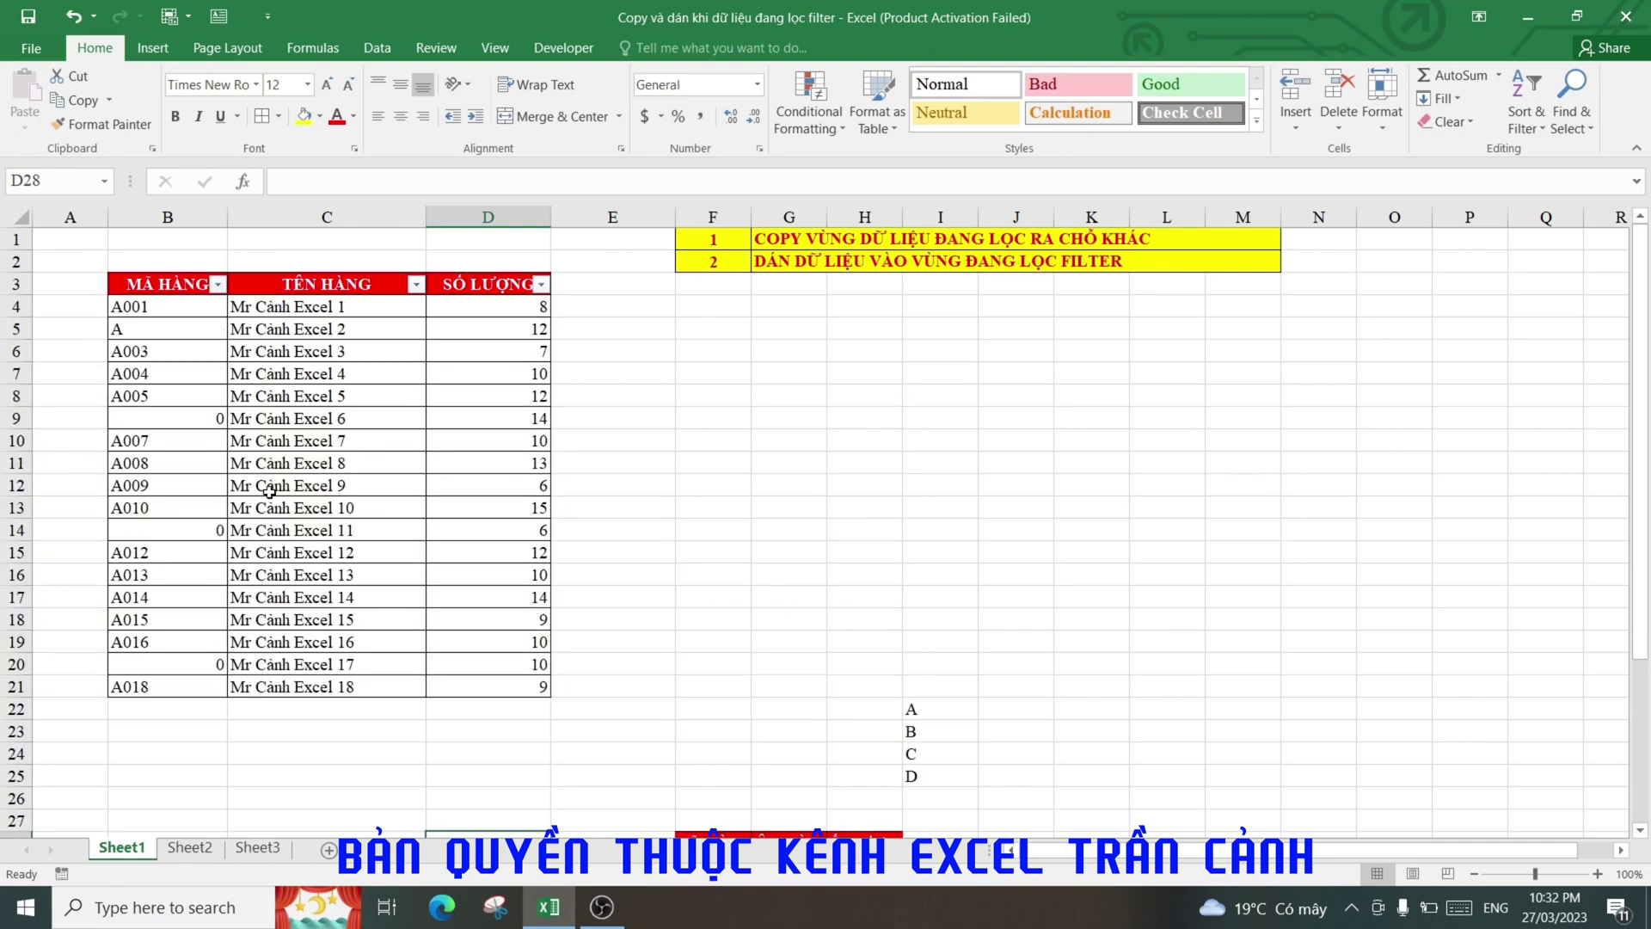
# Step: Examine the references in the linked MÃ HÀNG cells B5, B9, B14 and B20
pyautogui.click(170, 331)
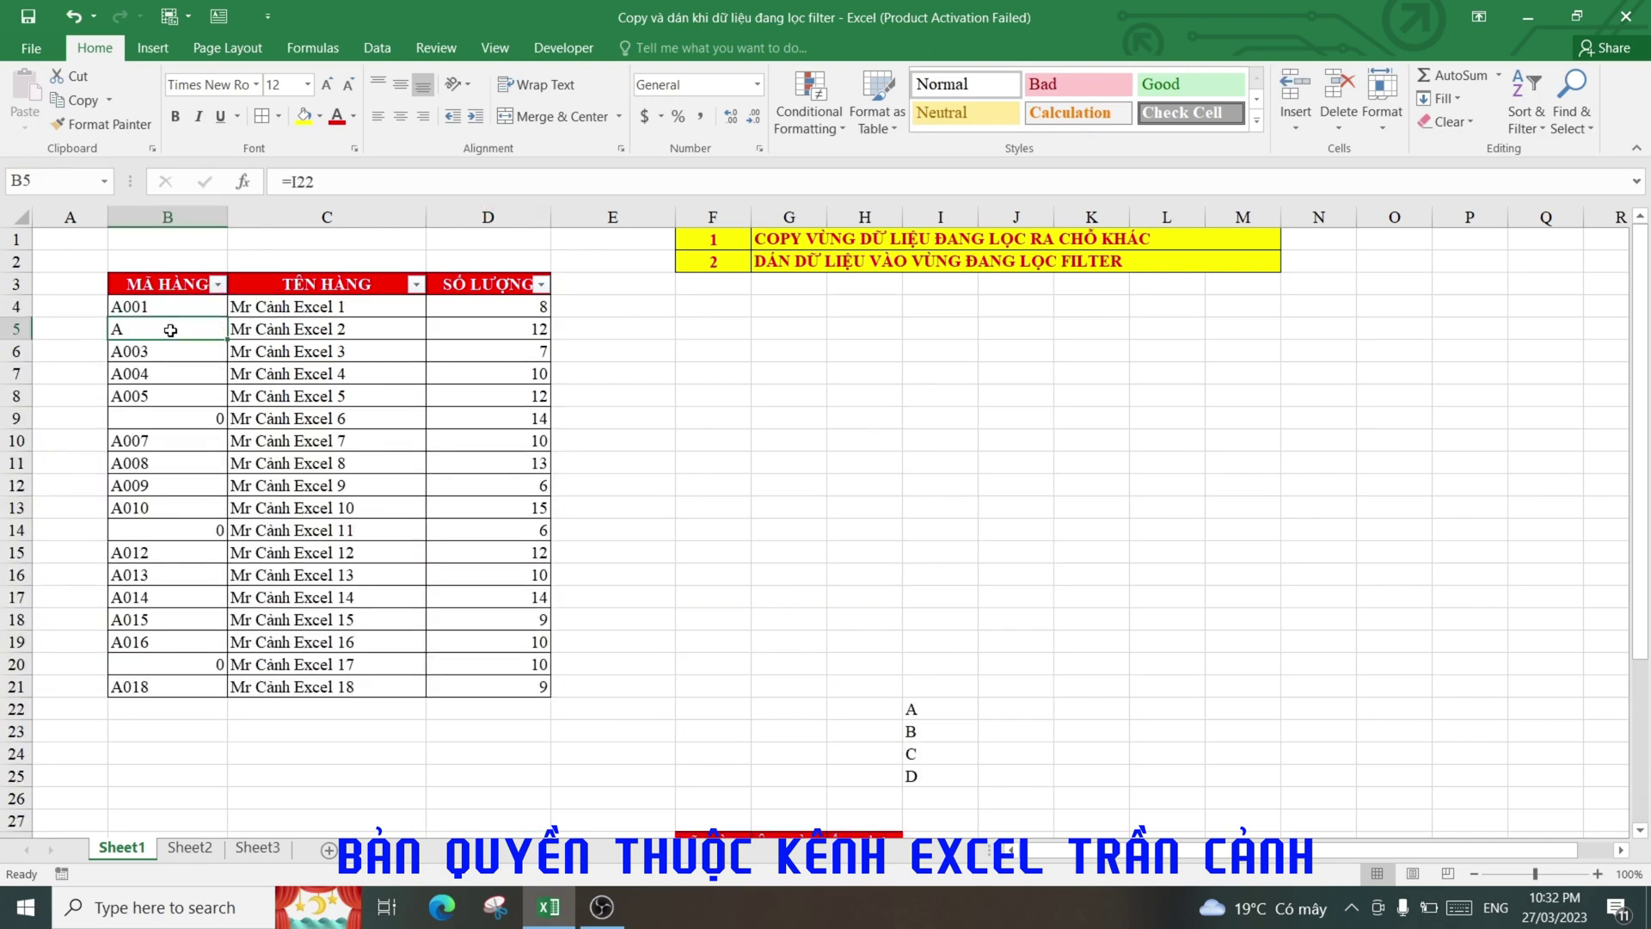
pyautogui.click(178, 428)
pyautogui.click(187, 529)
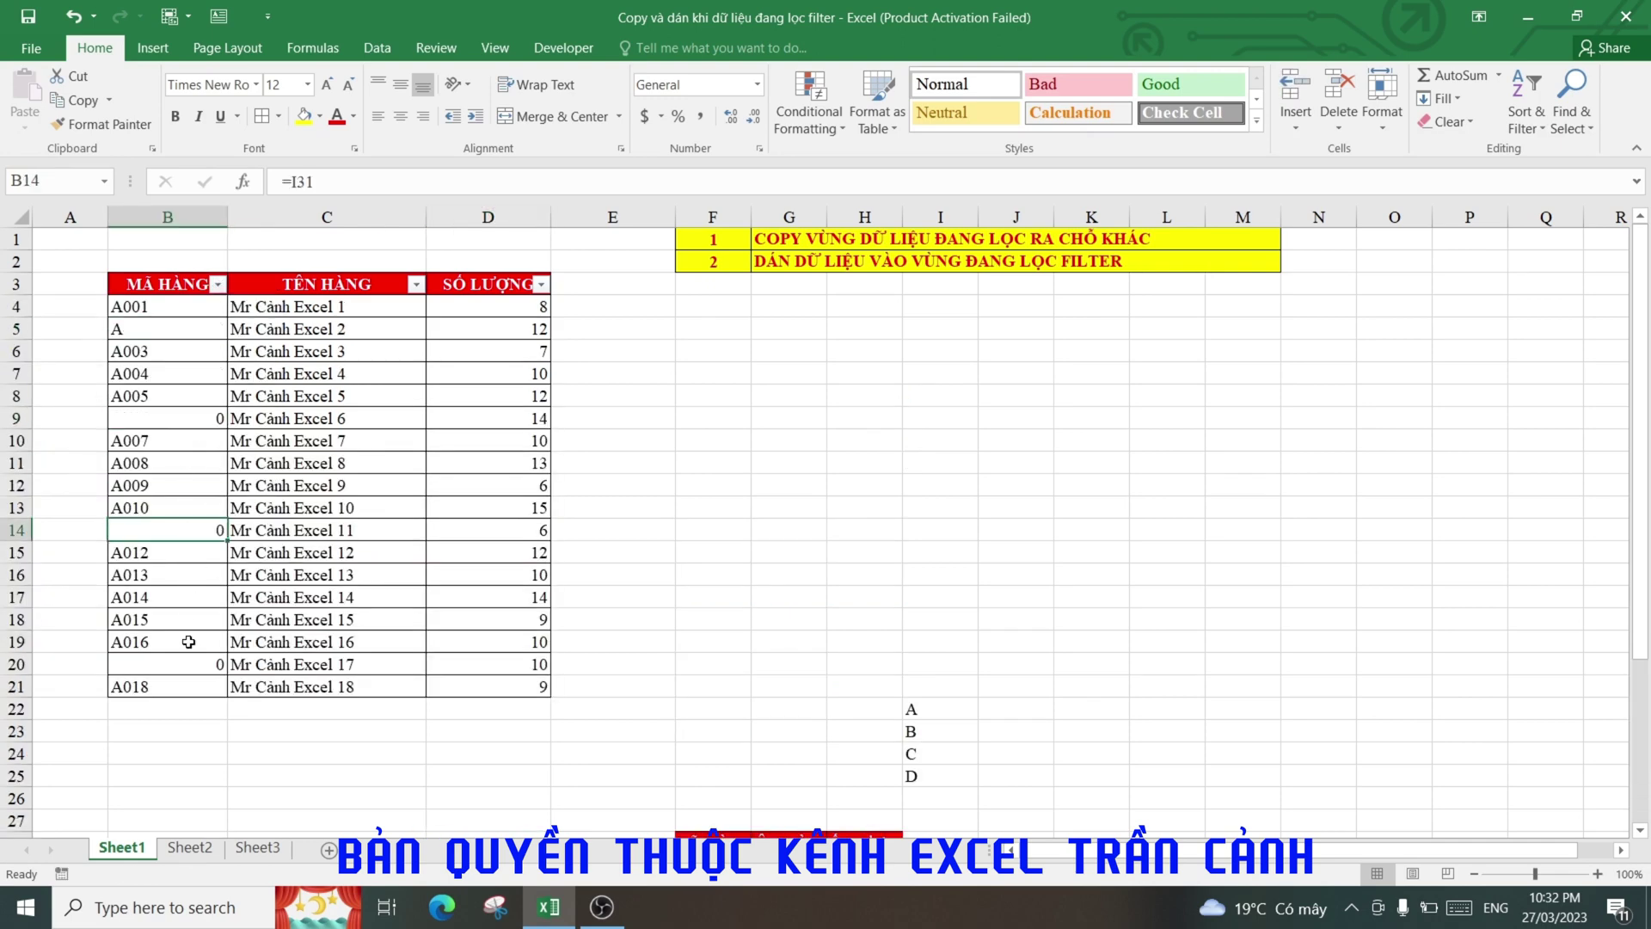
pyautogui.click(185, 659)
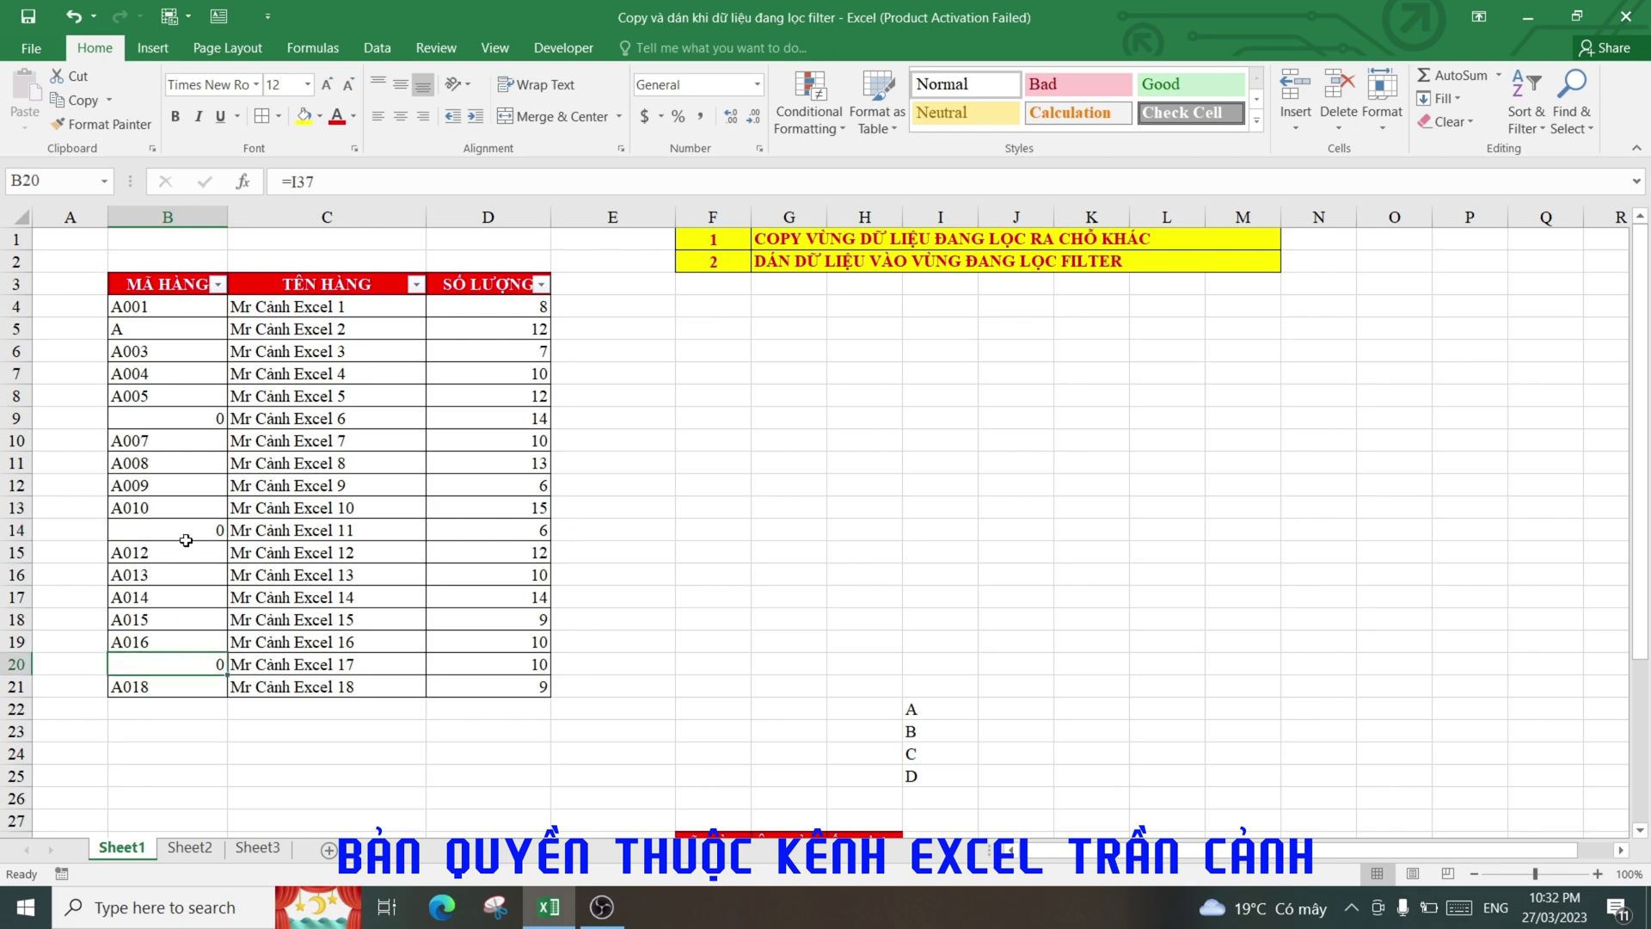
# Step: Undo the change of the MÃ HÀNG filter and the formula fill in its visible cells
pyautogui.click(74, 19)
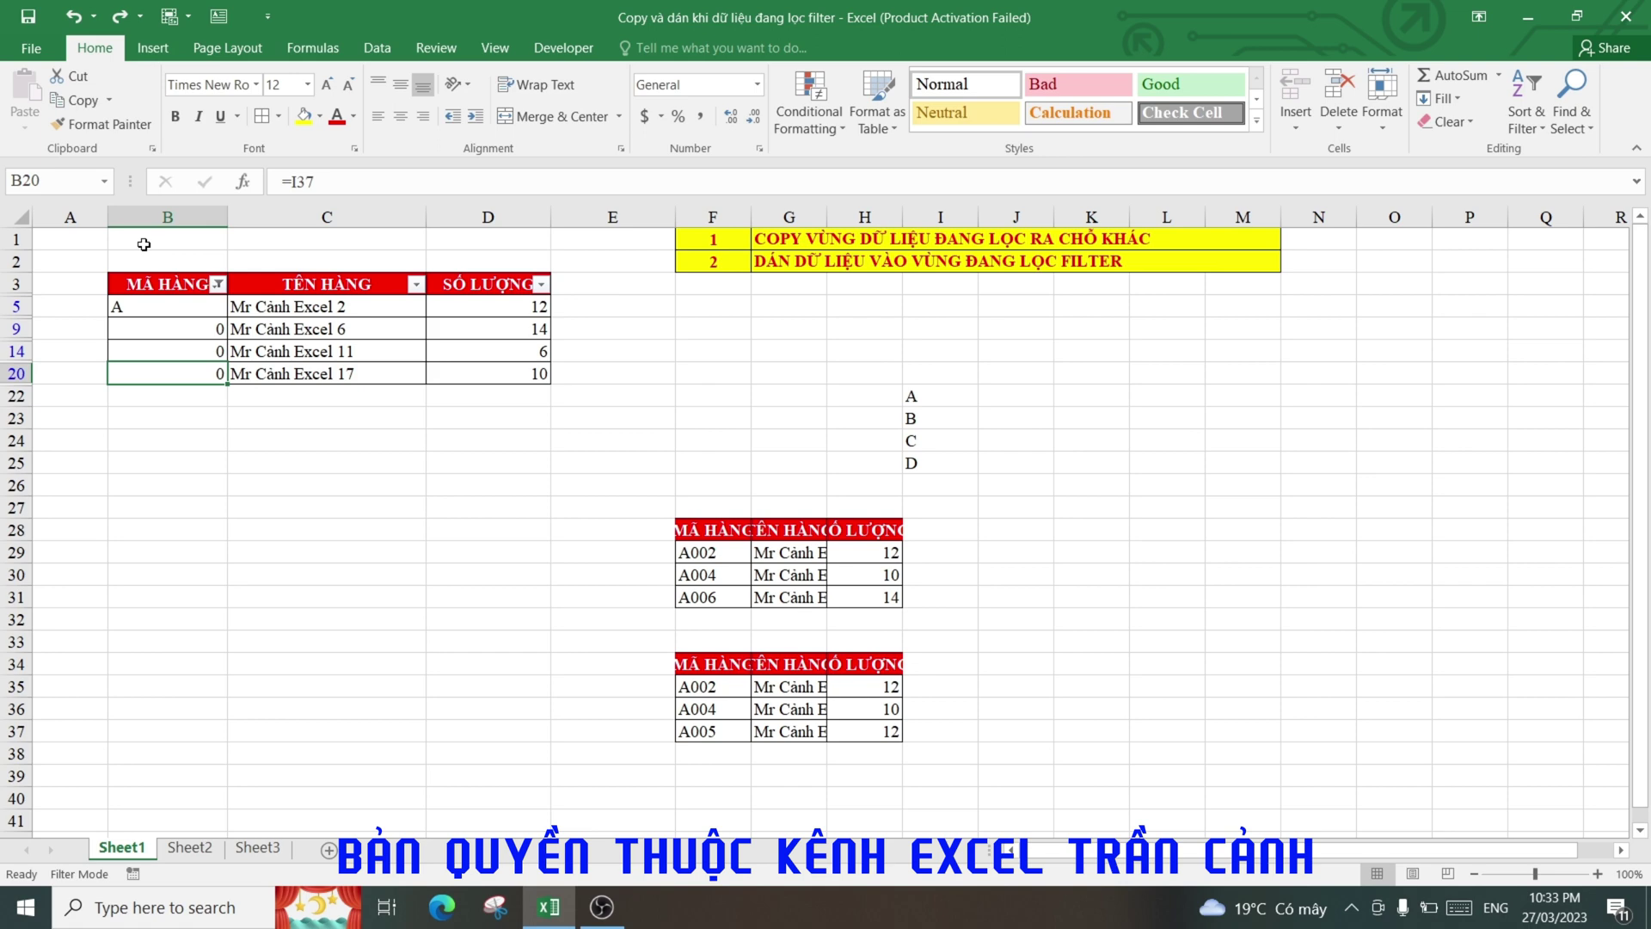
pyautogui.click(73, 16)
pyautogui.click(288, 542)
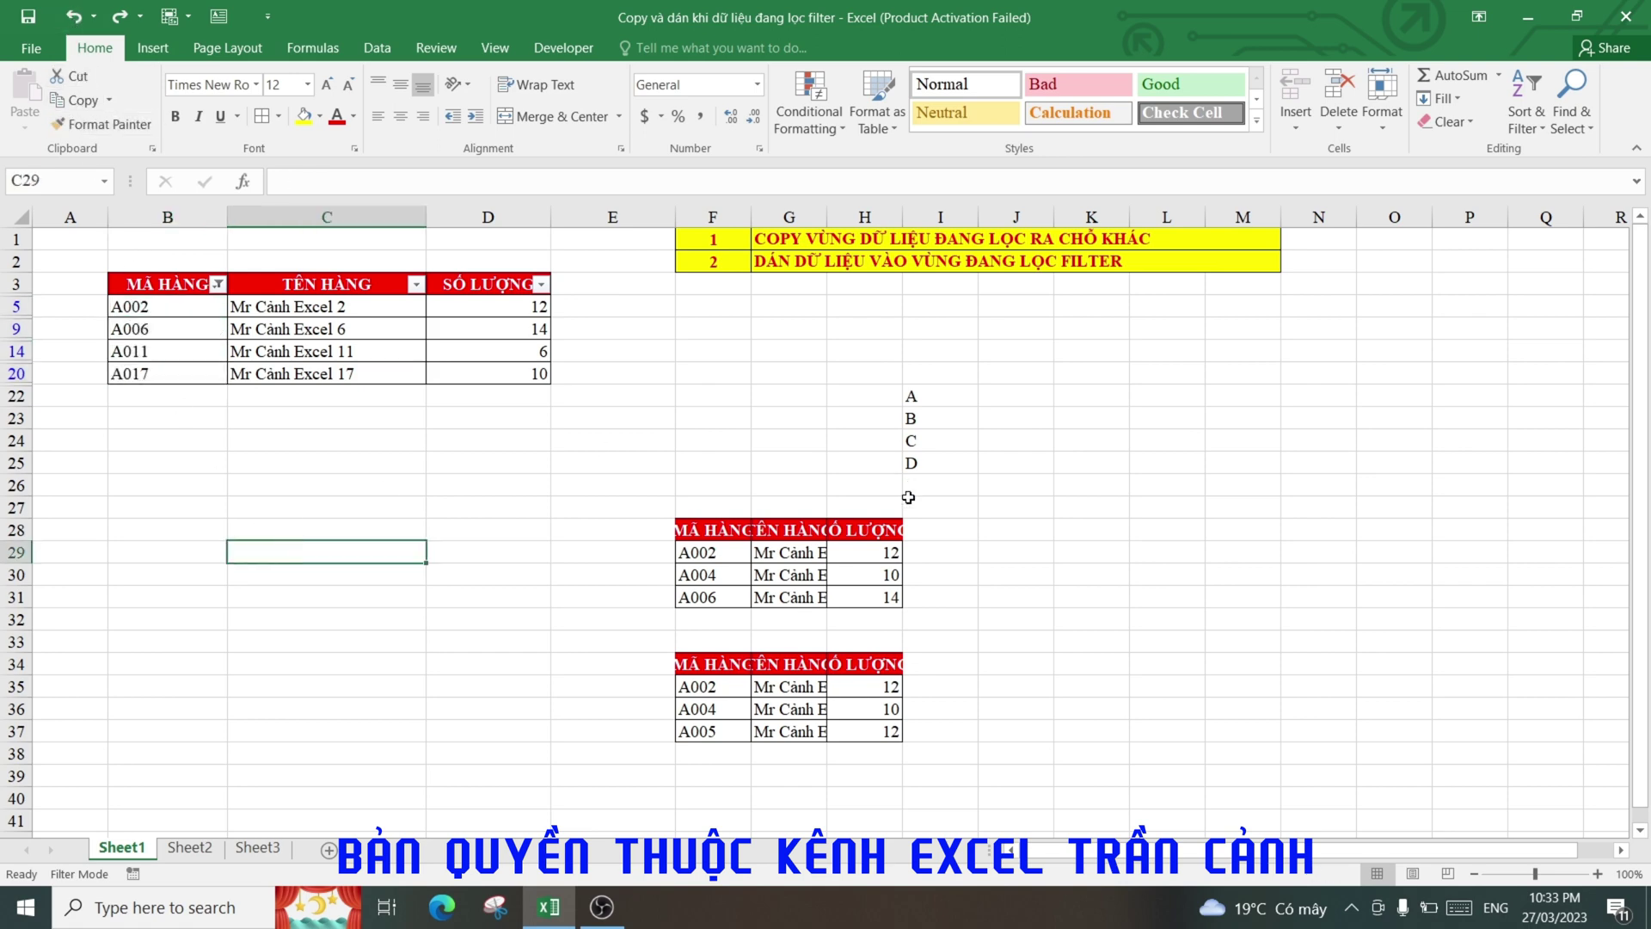
# Step: Match each list value in I22:I25 with its intended visible MÃ HÀNG cell: B5, B9, B14 and B20
pyautogui.click(923, 395)
pyautogui.click(190, 304)
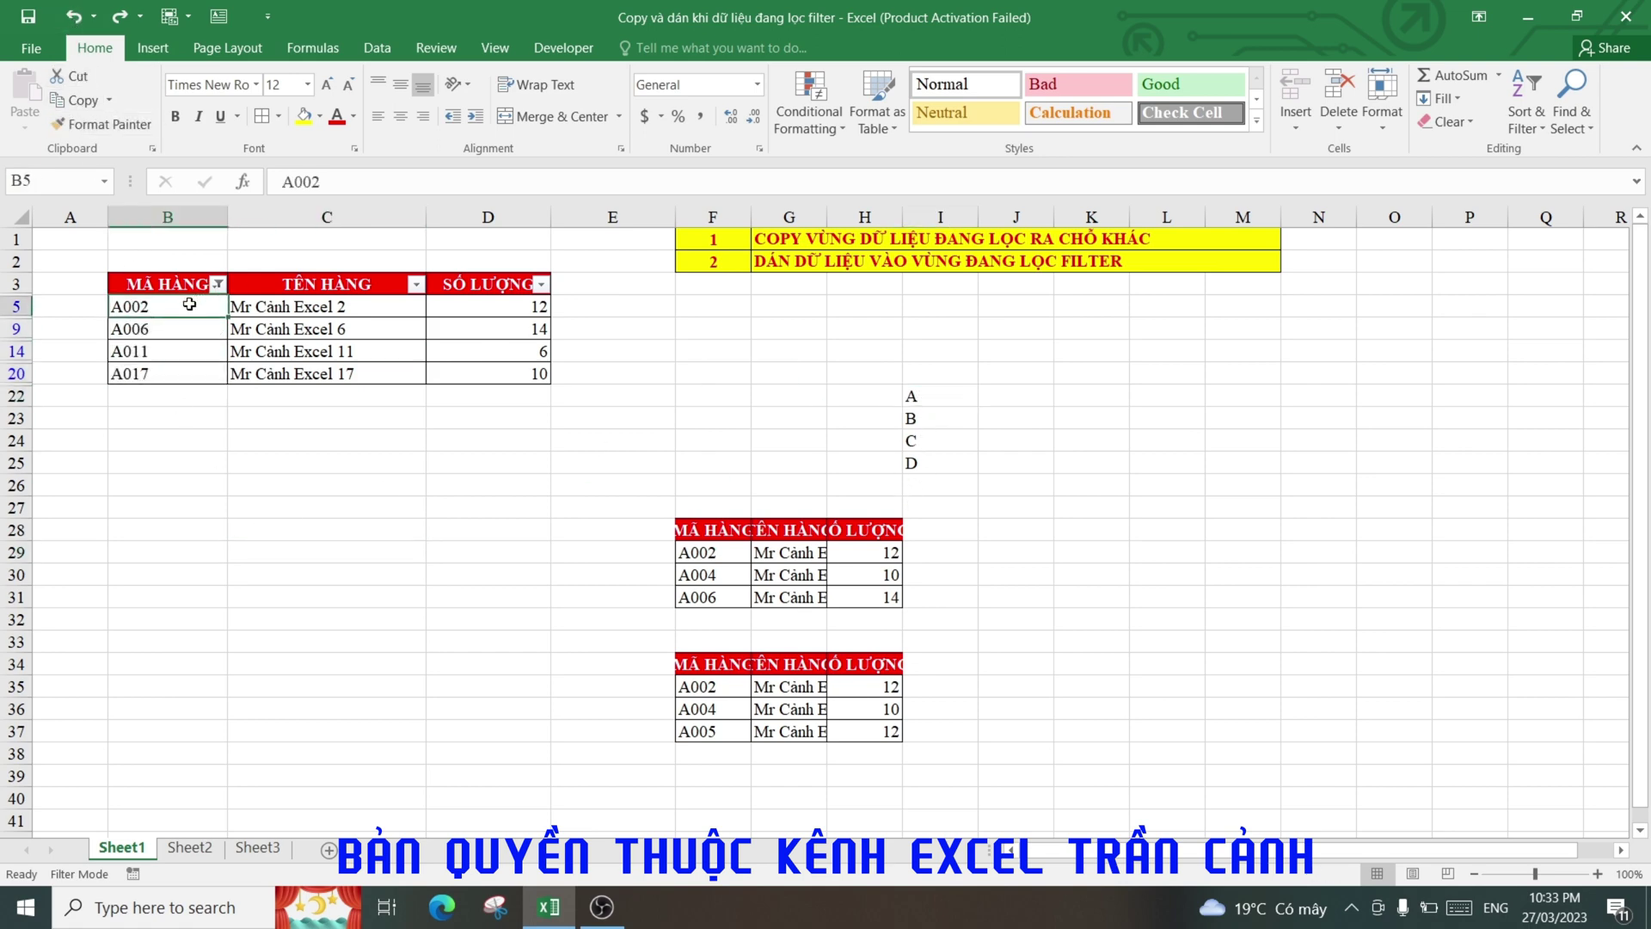
pyautogui.click(912, 427)
pyautogui.click(172, 339)
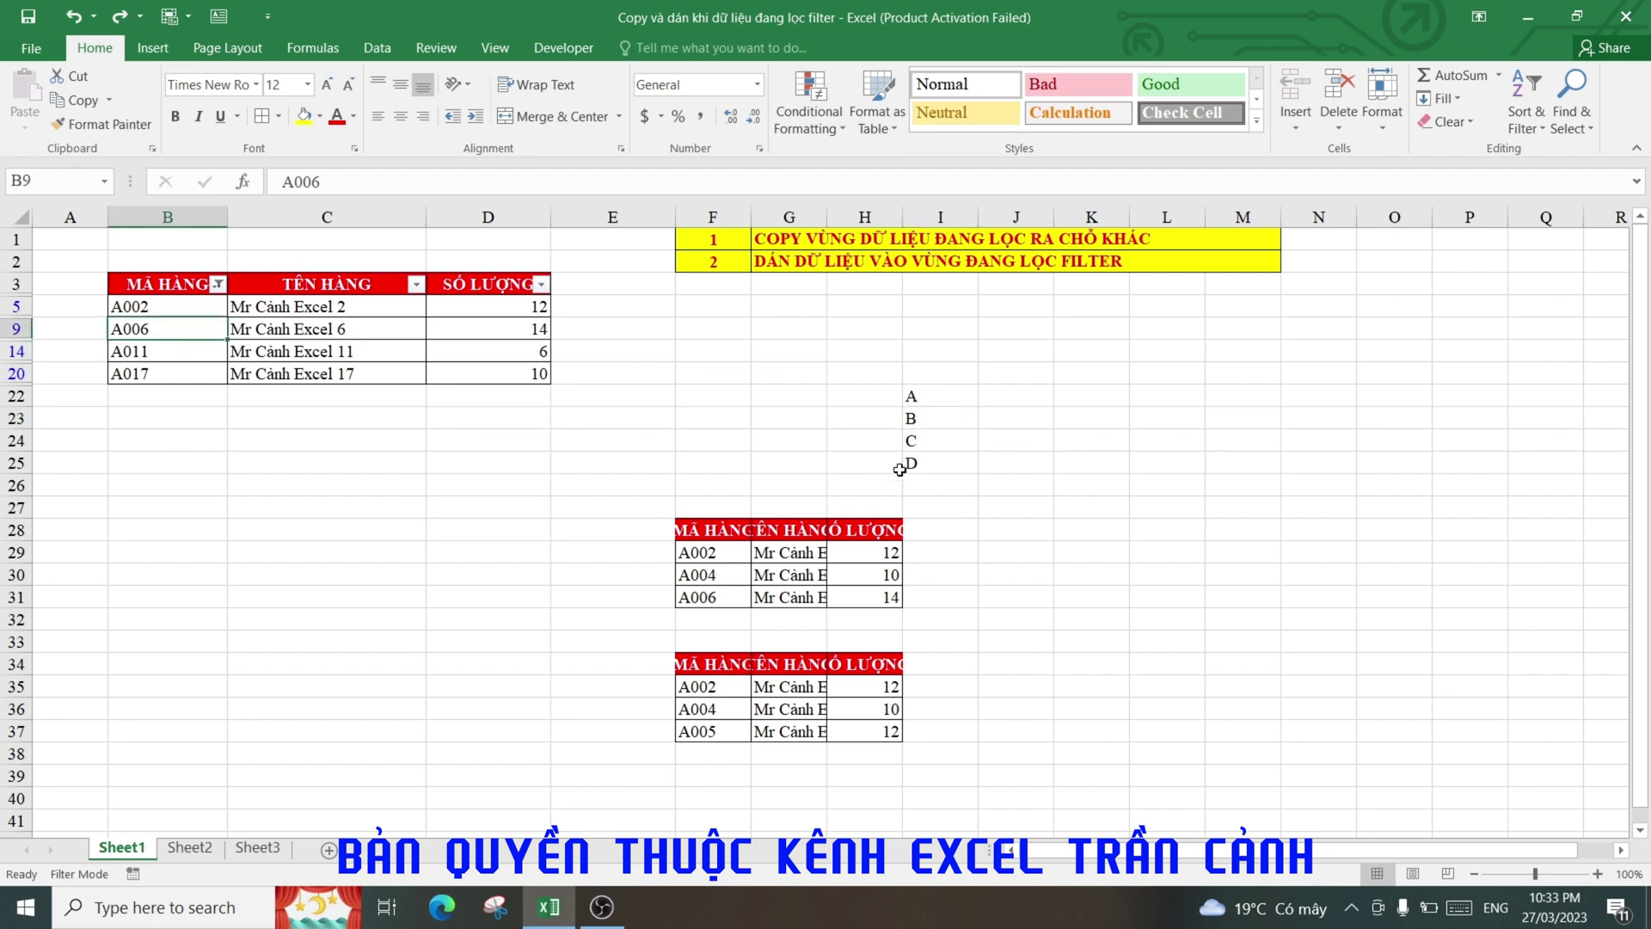
pyautogui.click(914, 442)
pyautogui.click(190, 350)
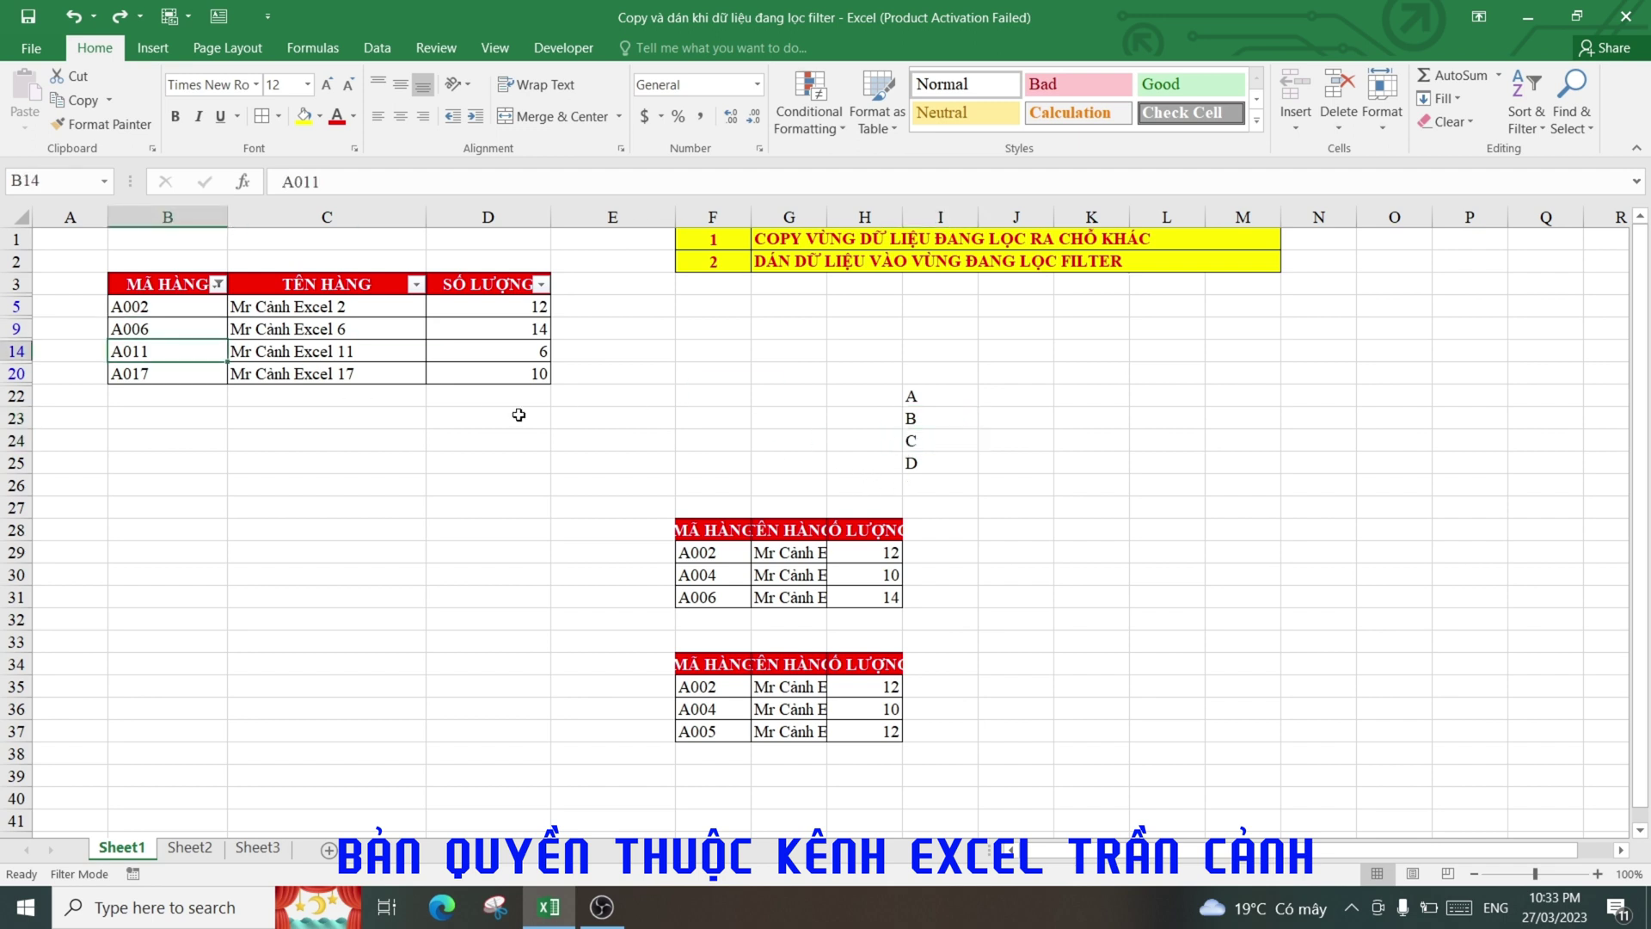
pyautogui.click(925, 461)
pyautogui.click(165, 374)
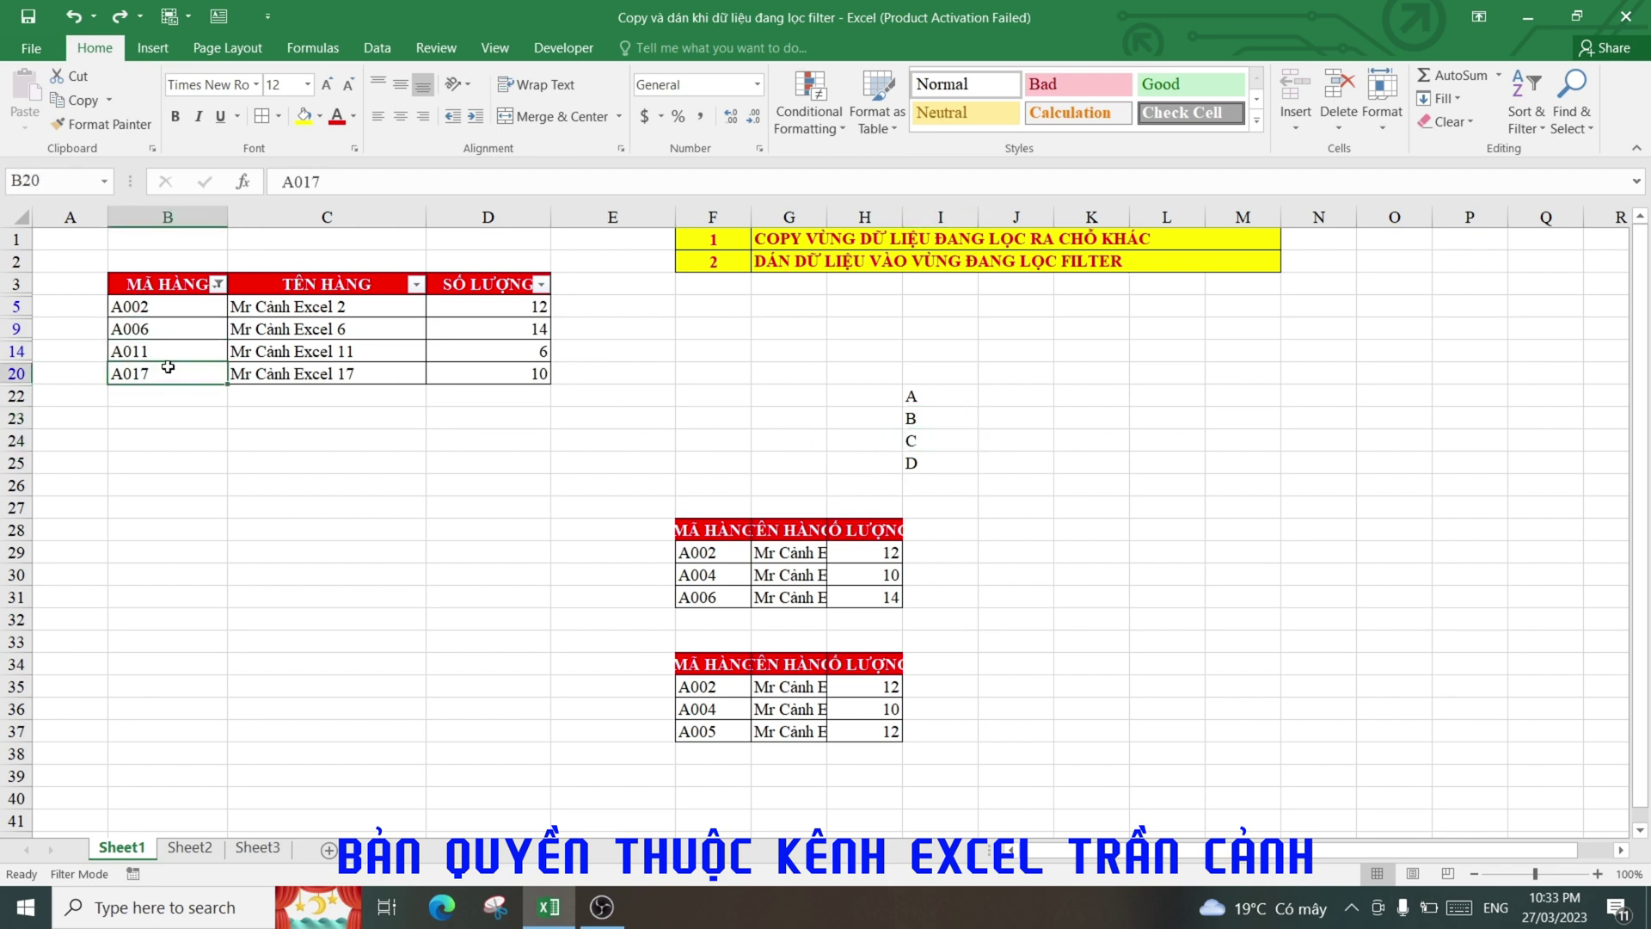
pyautogui.moveTo(317, 511); pyautogui.dragTo(245, 357)
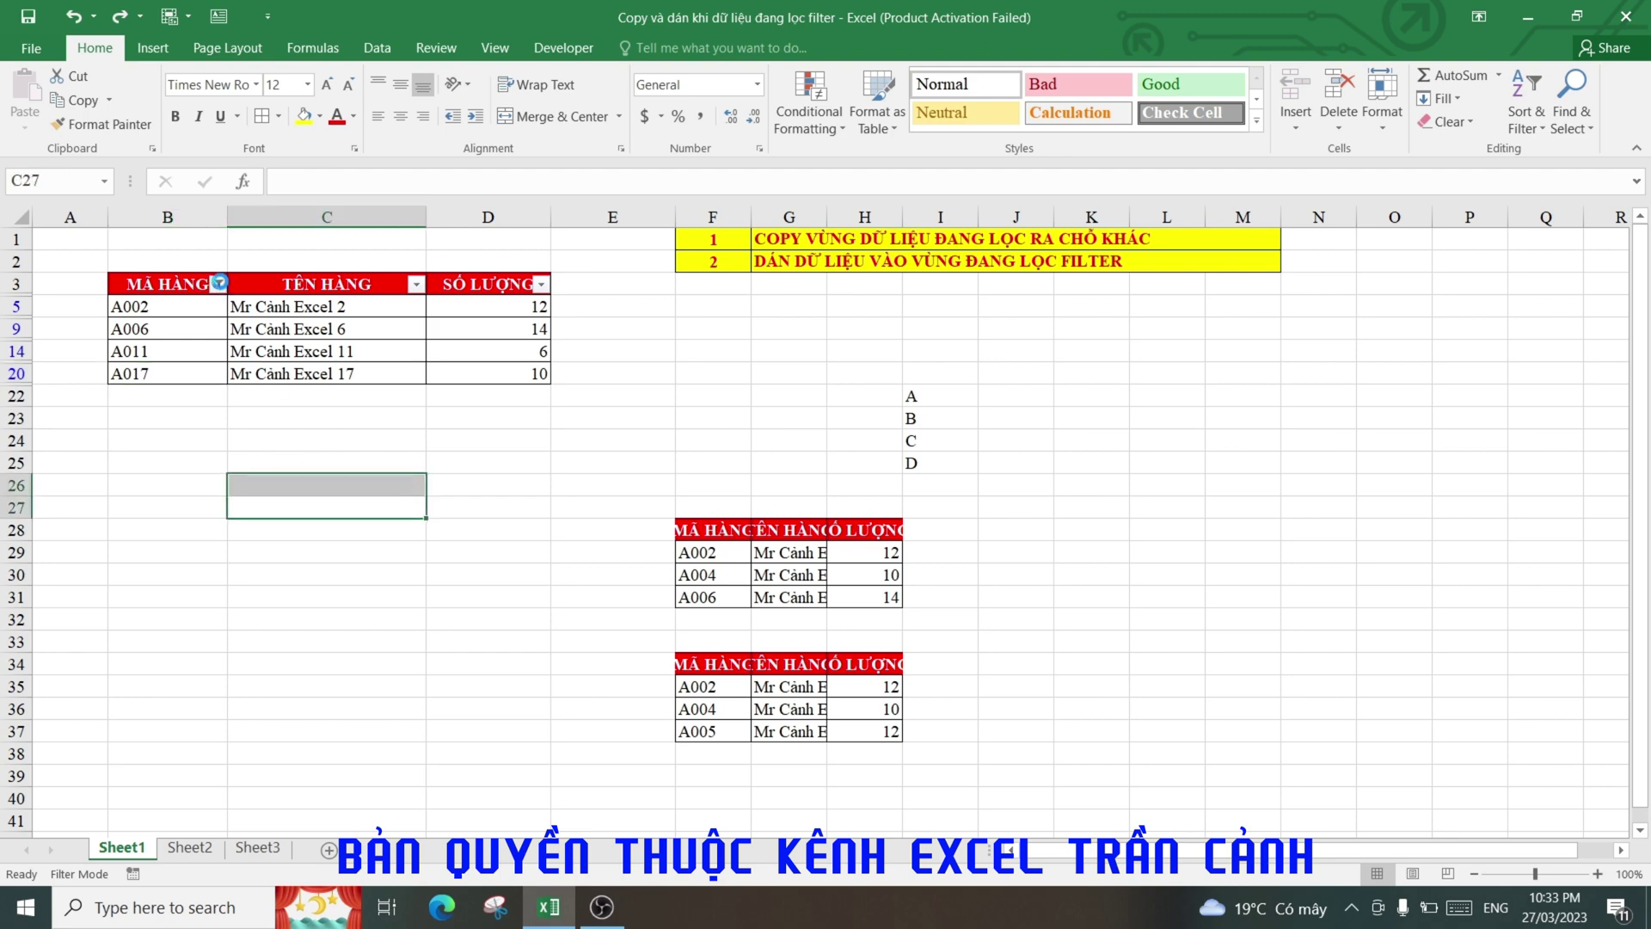
# Step: Clear the MÃ HÀNG selection by showing all item codes in the table again
pyautogui.click(219, 283)
pyautogui.click(58, 494)
pyautogui.click(155, 657)
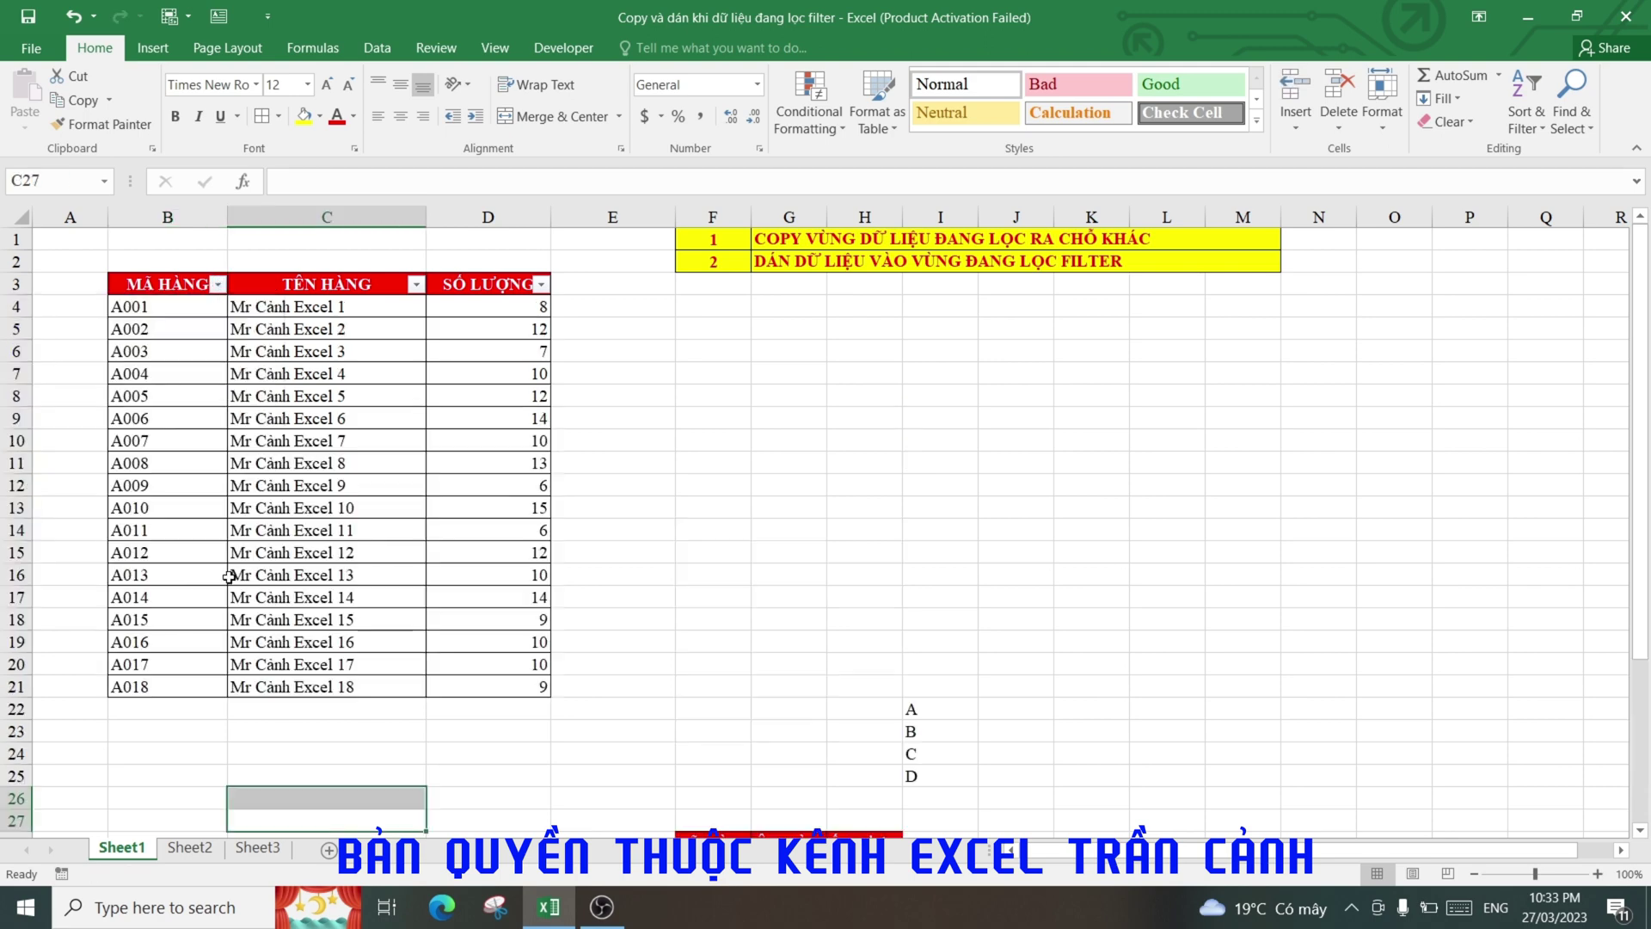
pyautogui.click(782, 467)
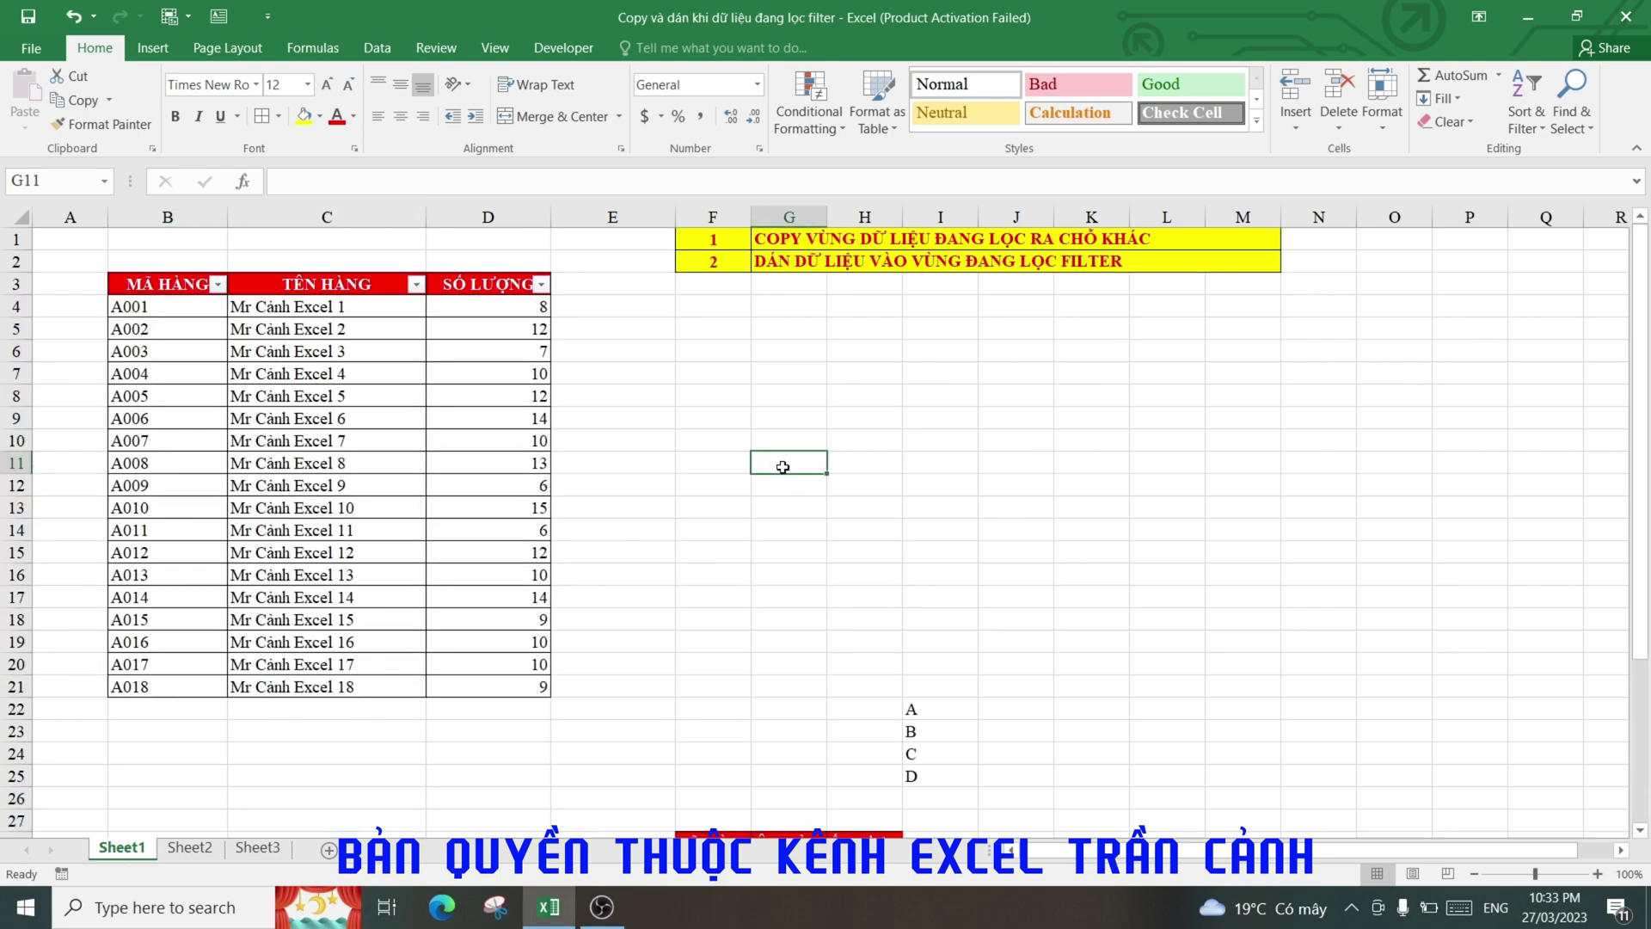
# Step: Enter =ROW(D4) in E4 and fill the formula down to E21 beside the table
pyautogui.click(606, 307)
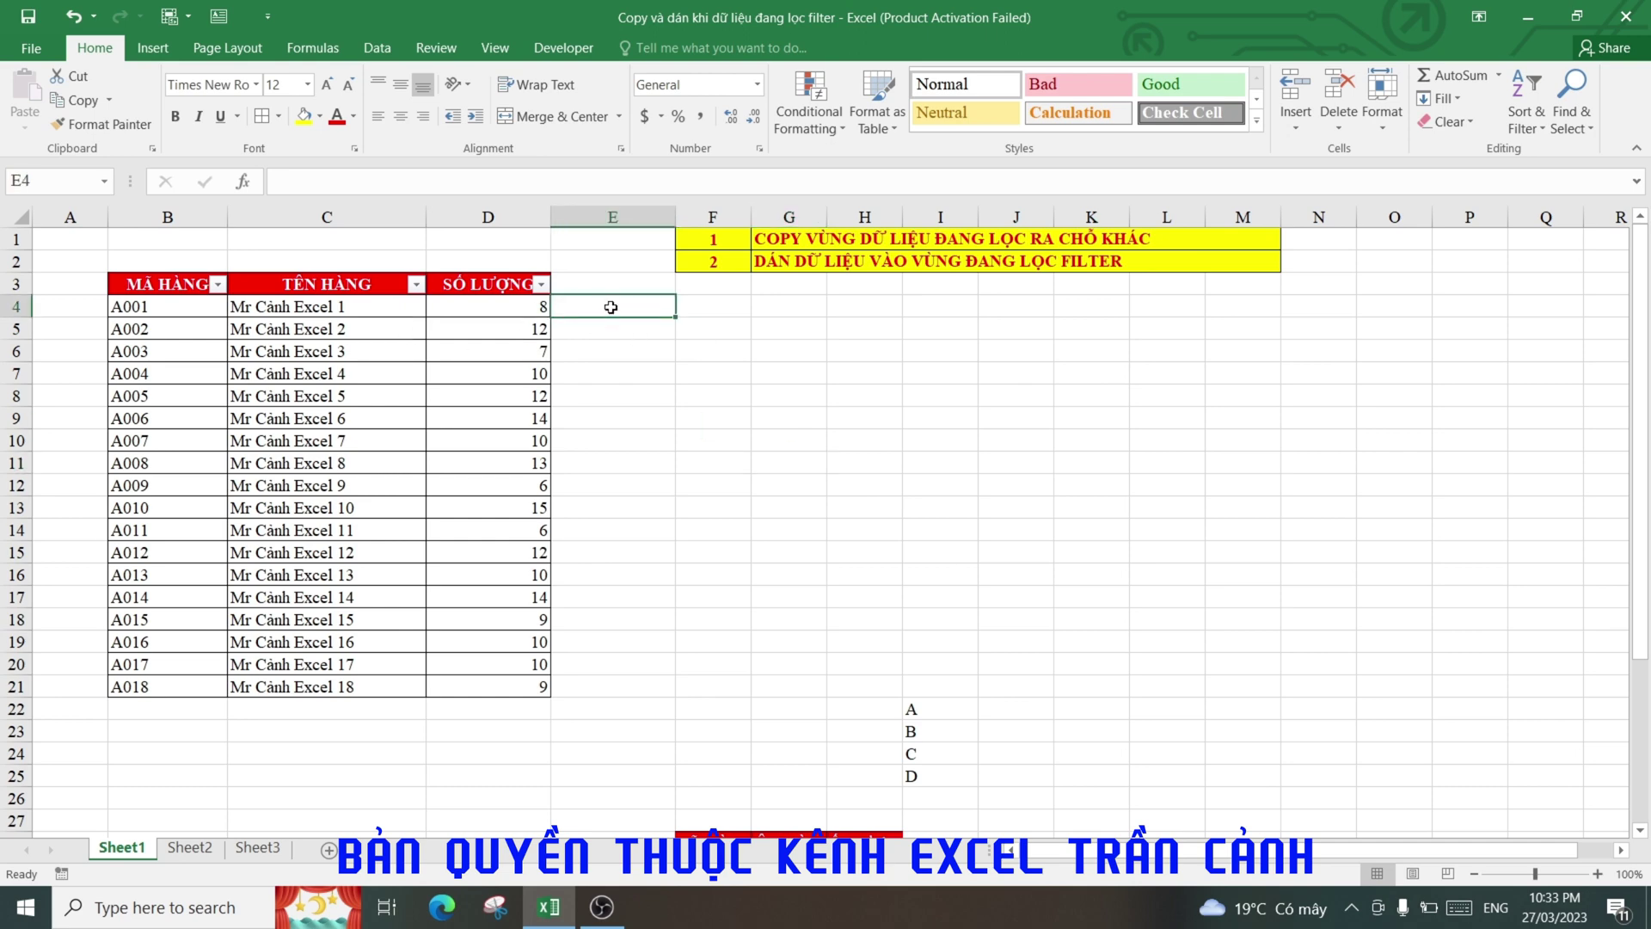
pyautogui.write('=')
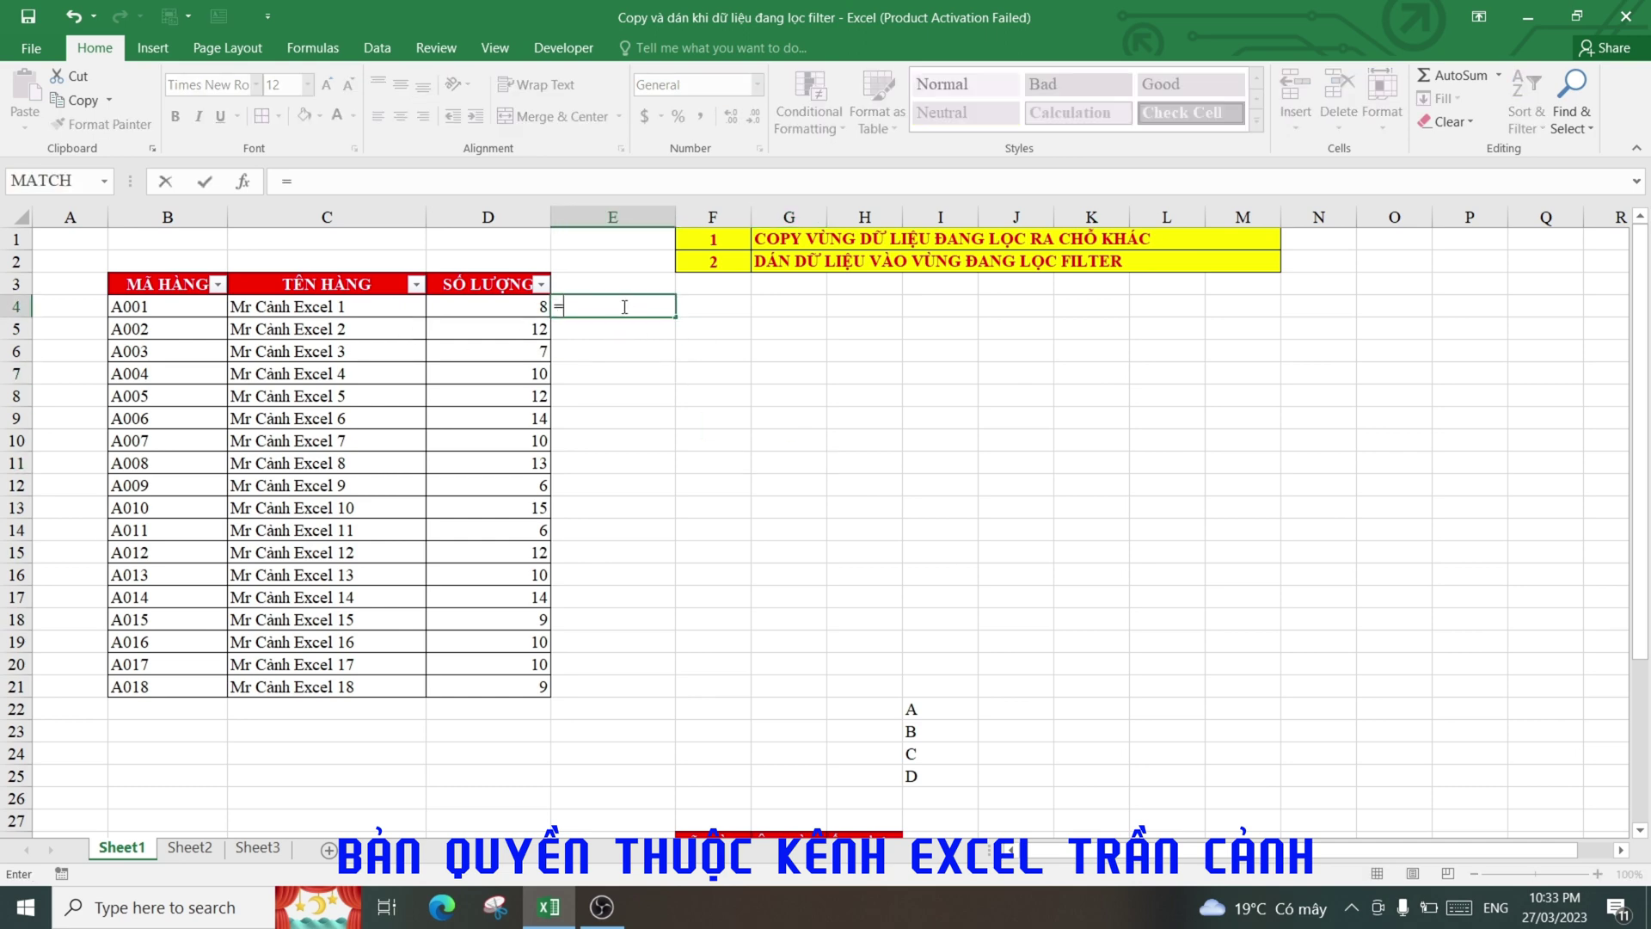
pyautogui.write('ro')
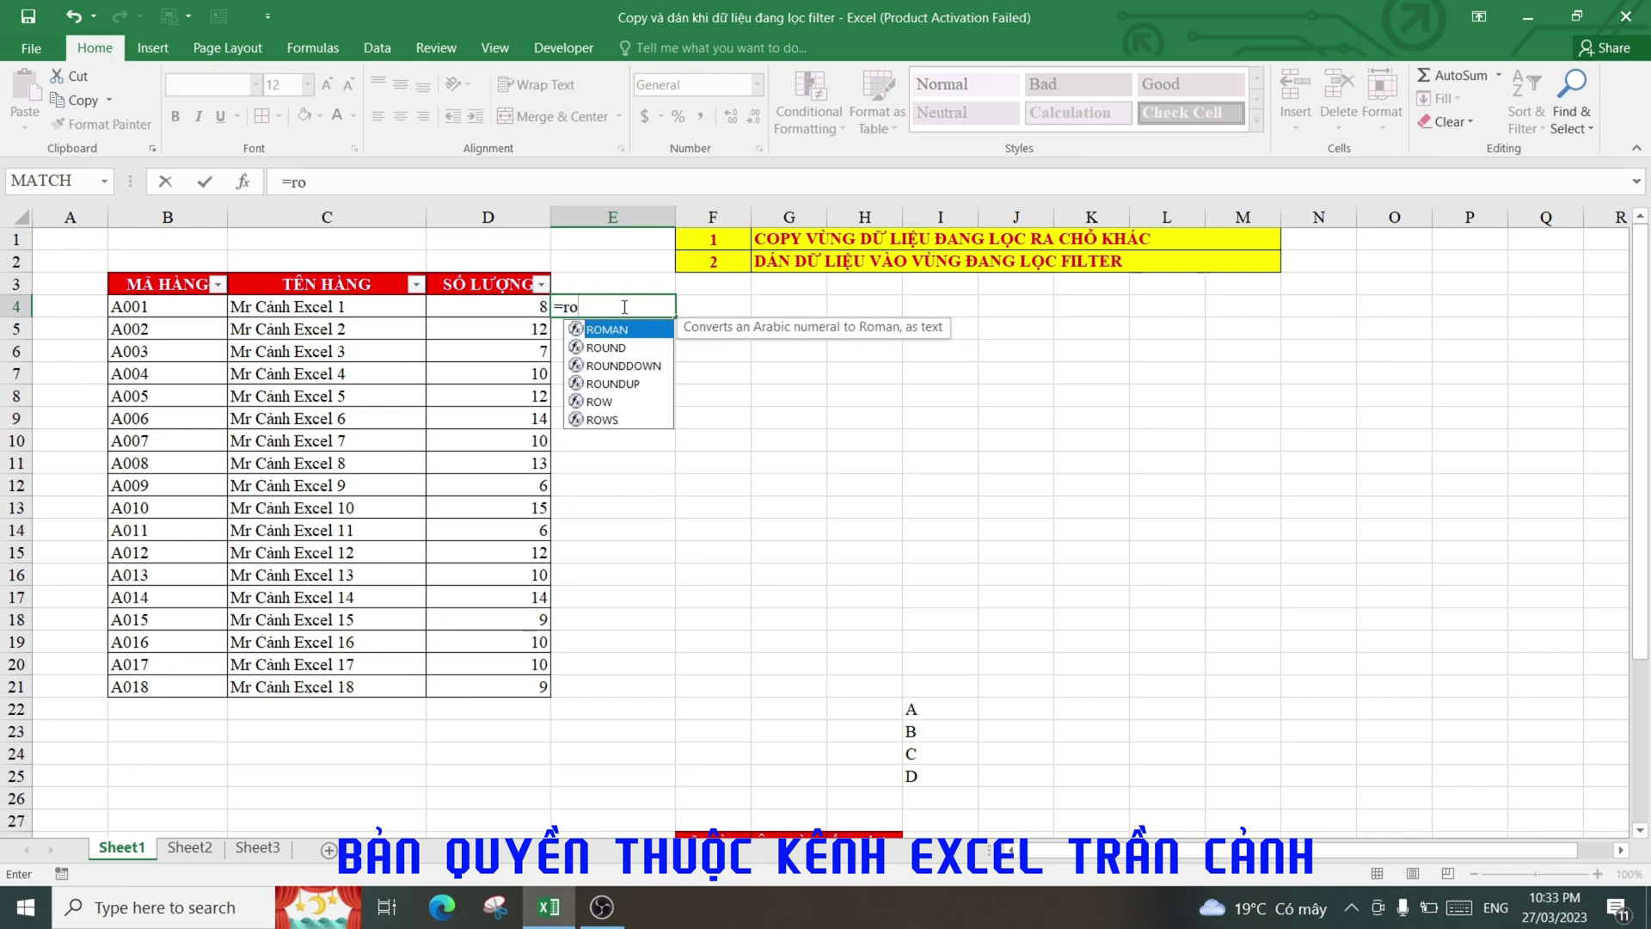
pyautogui.doubleClick(608, 403)
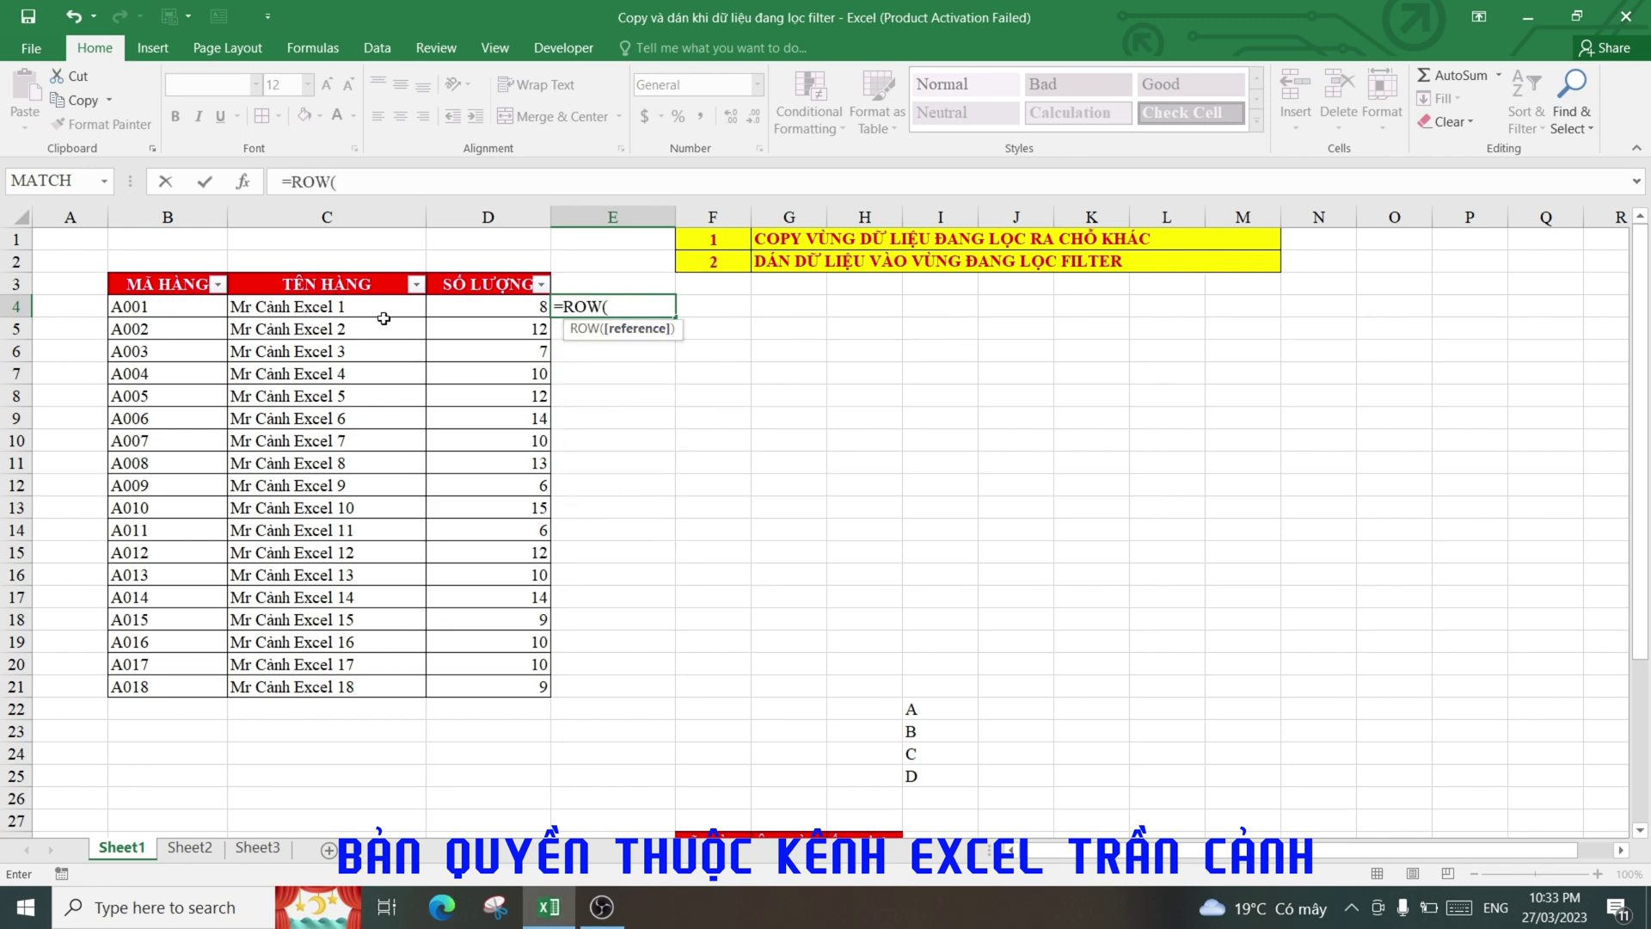
pyautogui.click(492, 313)
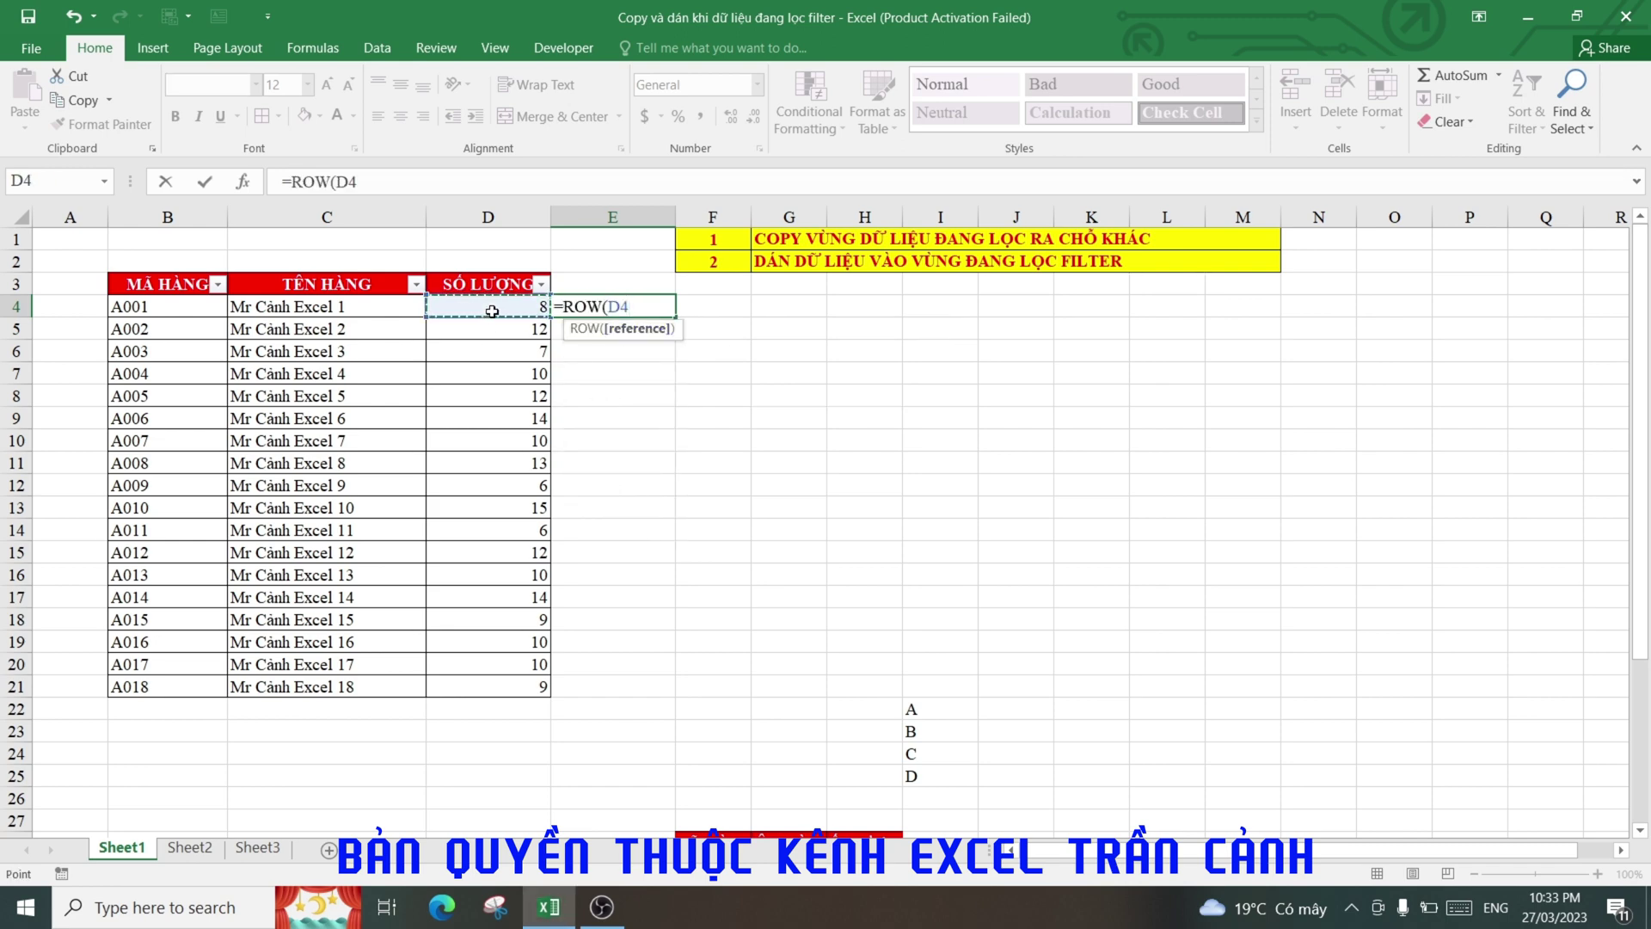
pyautogui.press('Return')
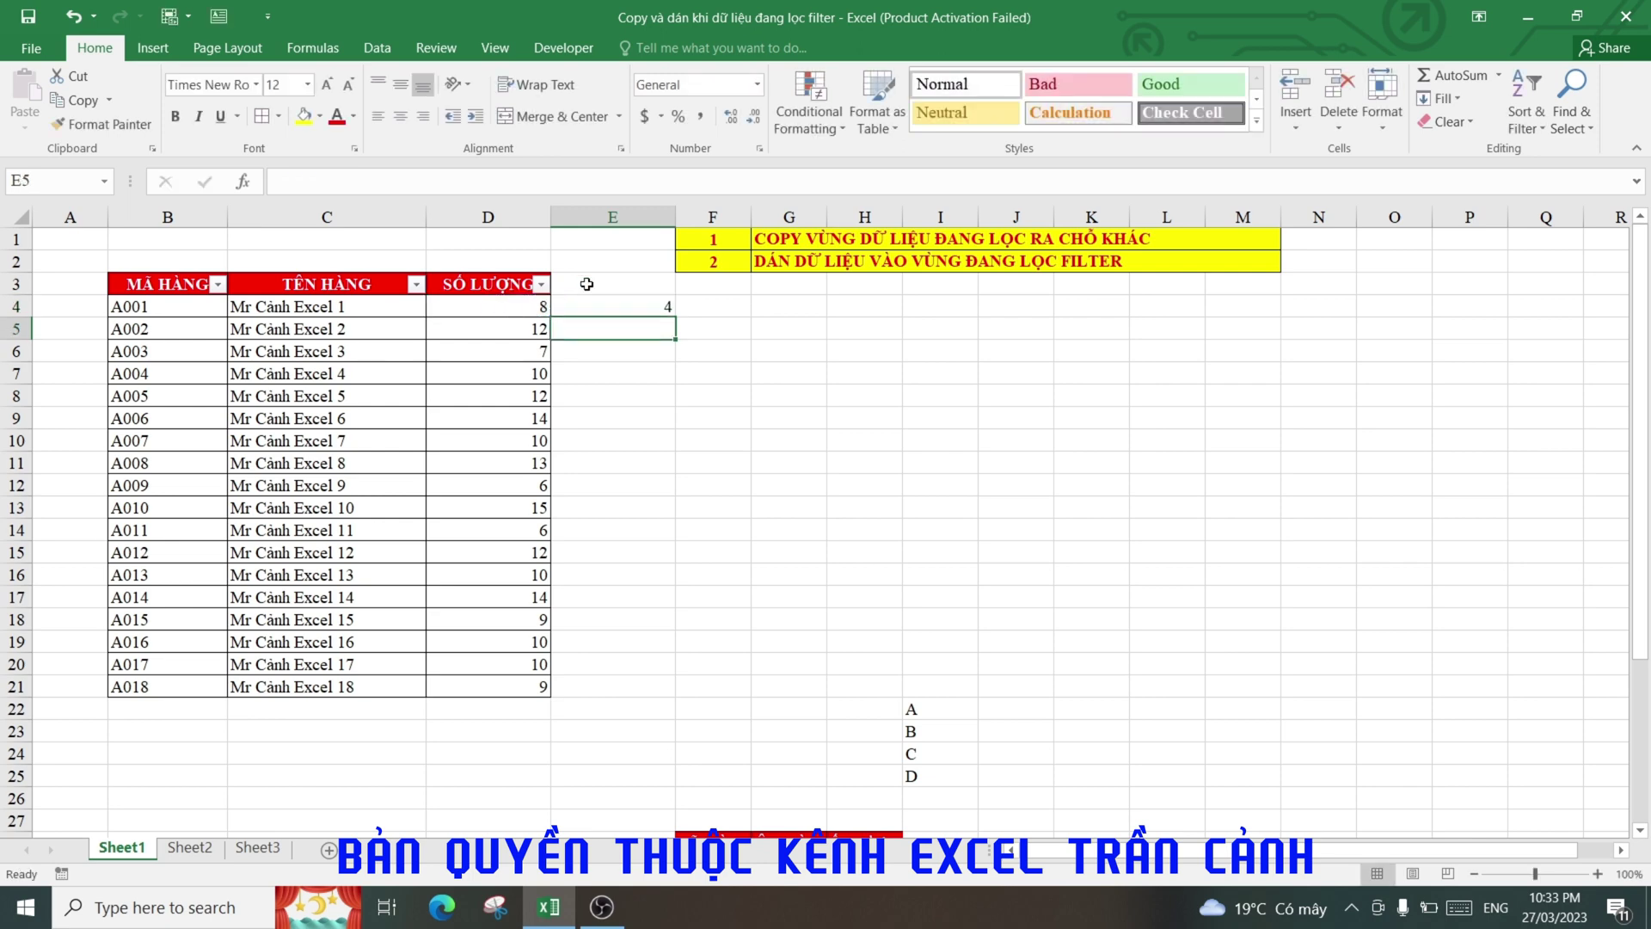
pyautogui.click(605, 303)
pyautogui.moveTo(674, 322); pyautogui.dragTo(632, 688)
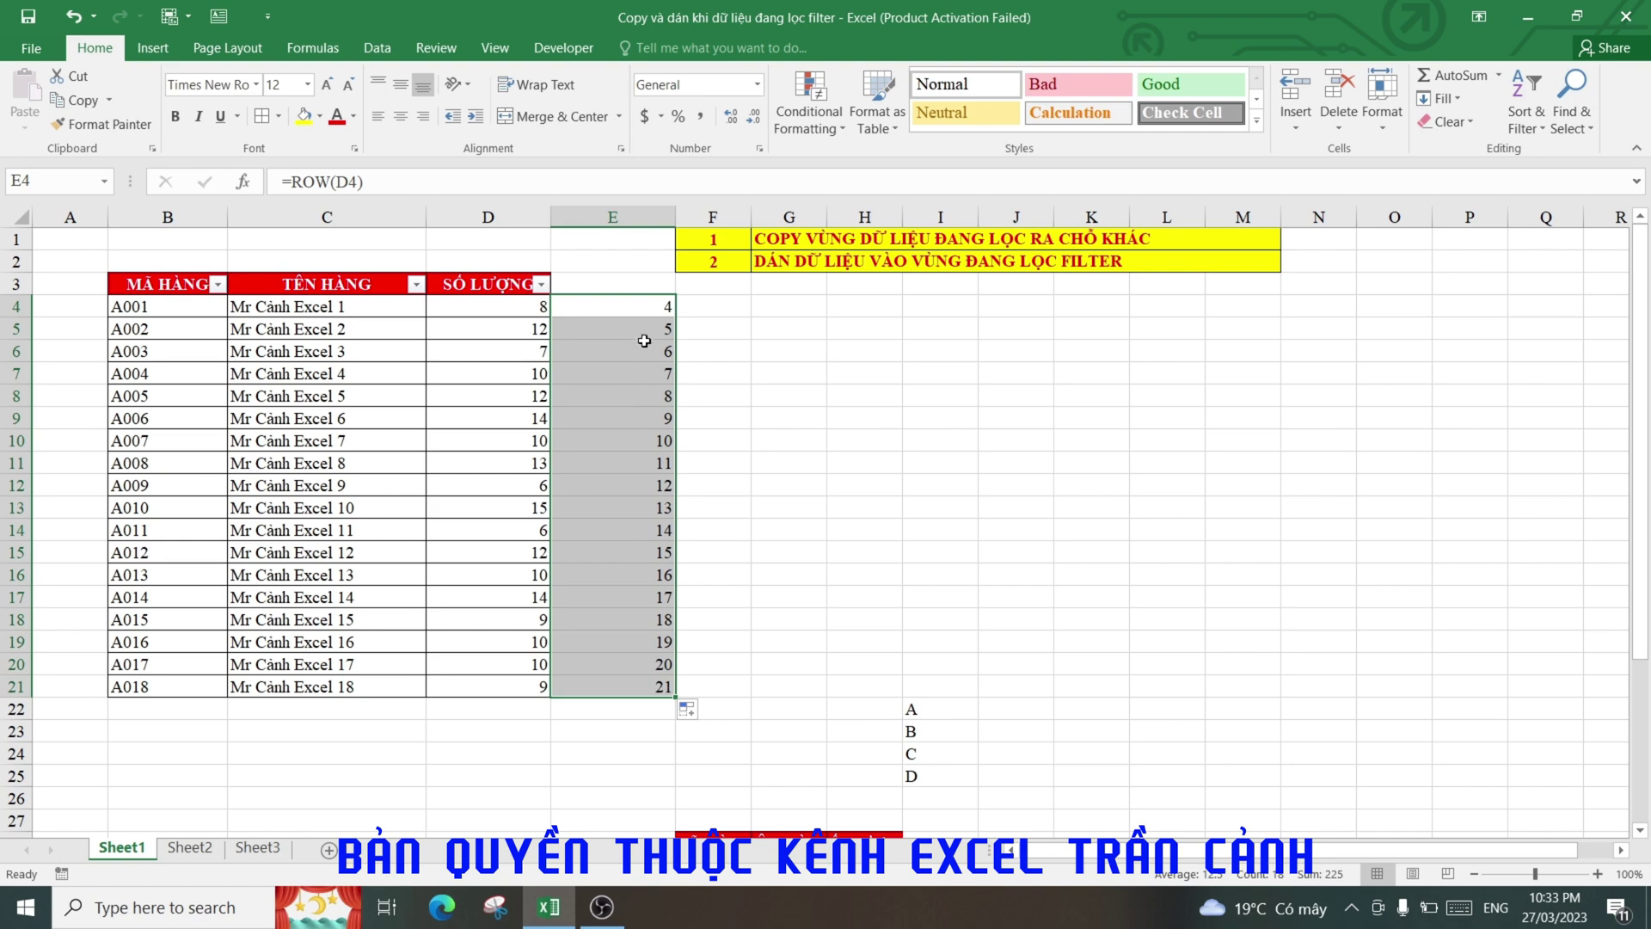
# Step: Go through the ROW formulas in column E and compare their results with the sheet's row numbers
pyautogui.press('Down')
pyautogui.press('Down')
pyautogui.press('Down')
pyautogui.press('Down')
pyautogui.press('Down')
pyautogui.press('Down')
pyautogui.press('Down')
pyautogui.press('Down')
pyautogui.press('Down')
pyautogui.press('Down')
pyautogui.press('Down')
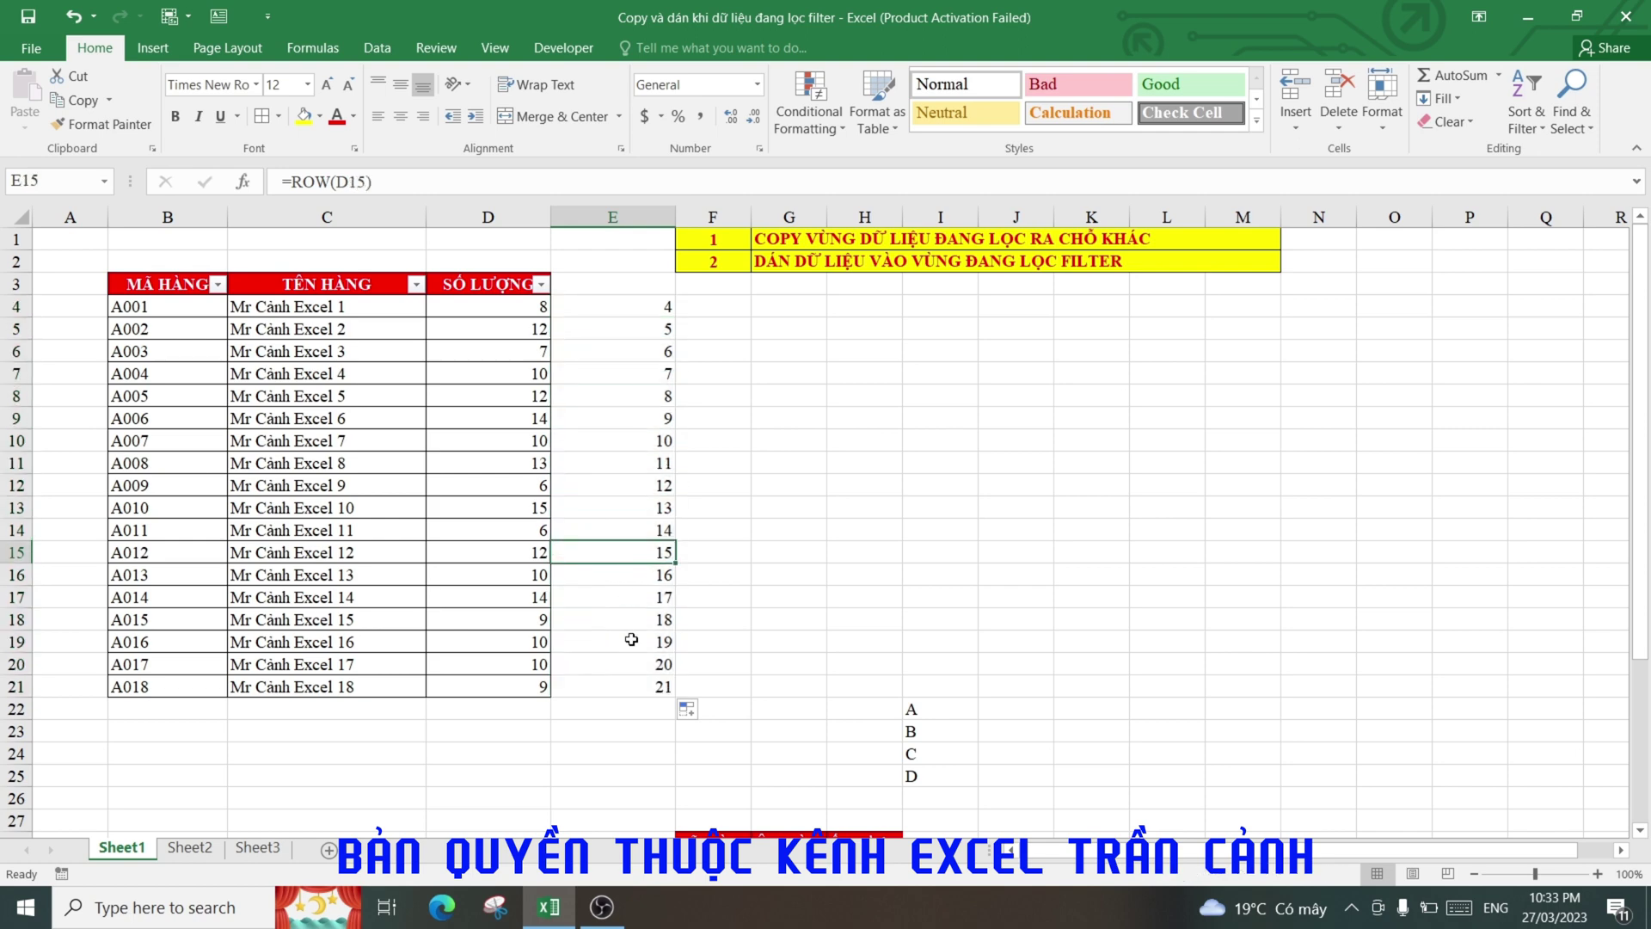
pyautogui.click(631, 639)
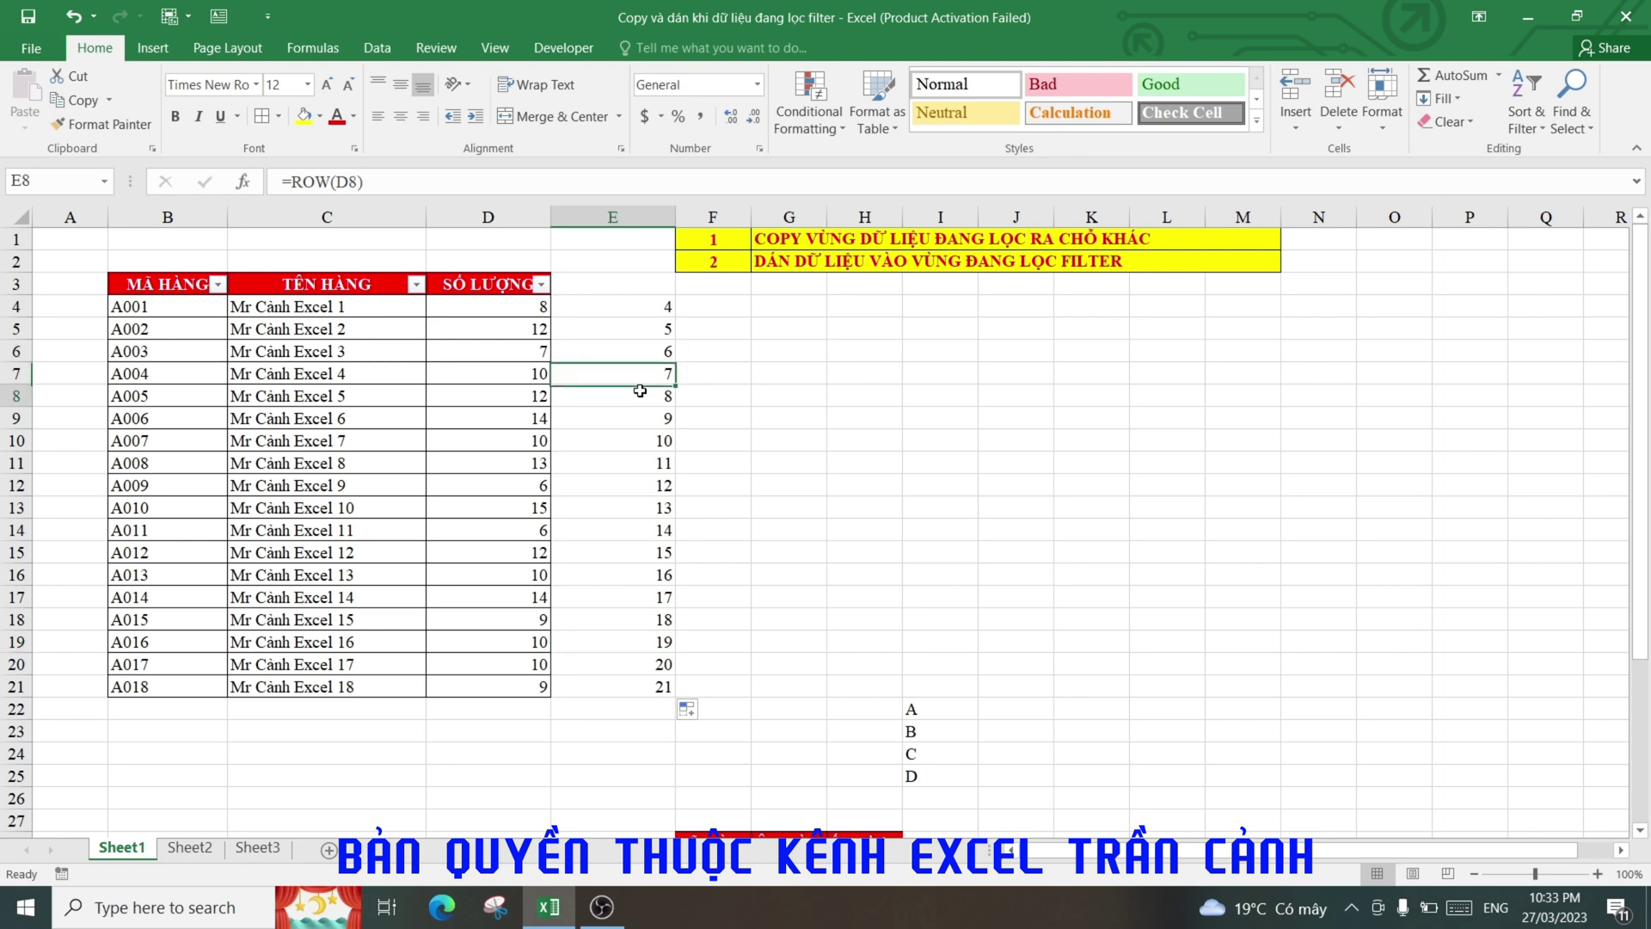
pyautogui.click(641, 460)
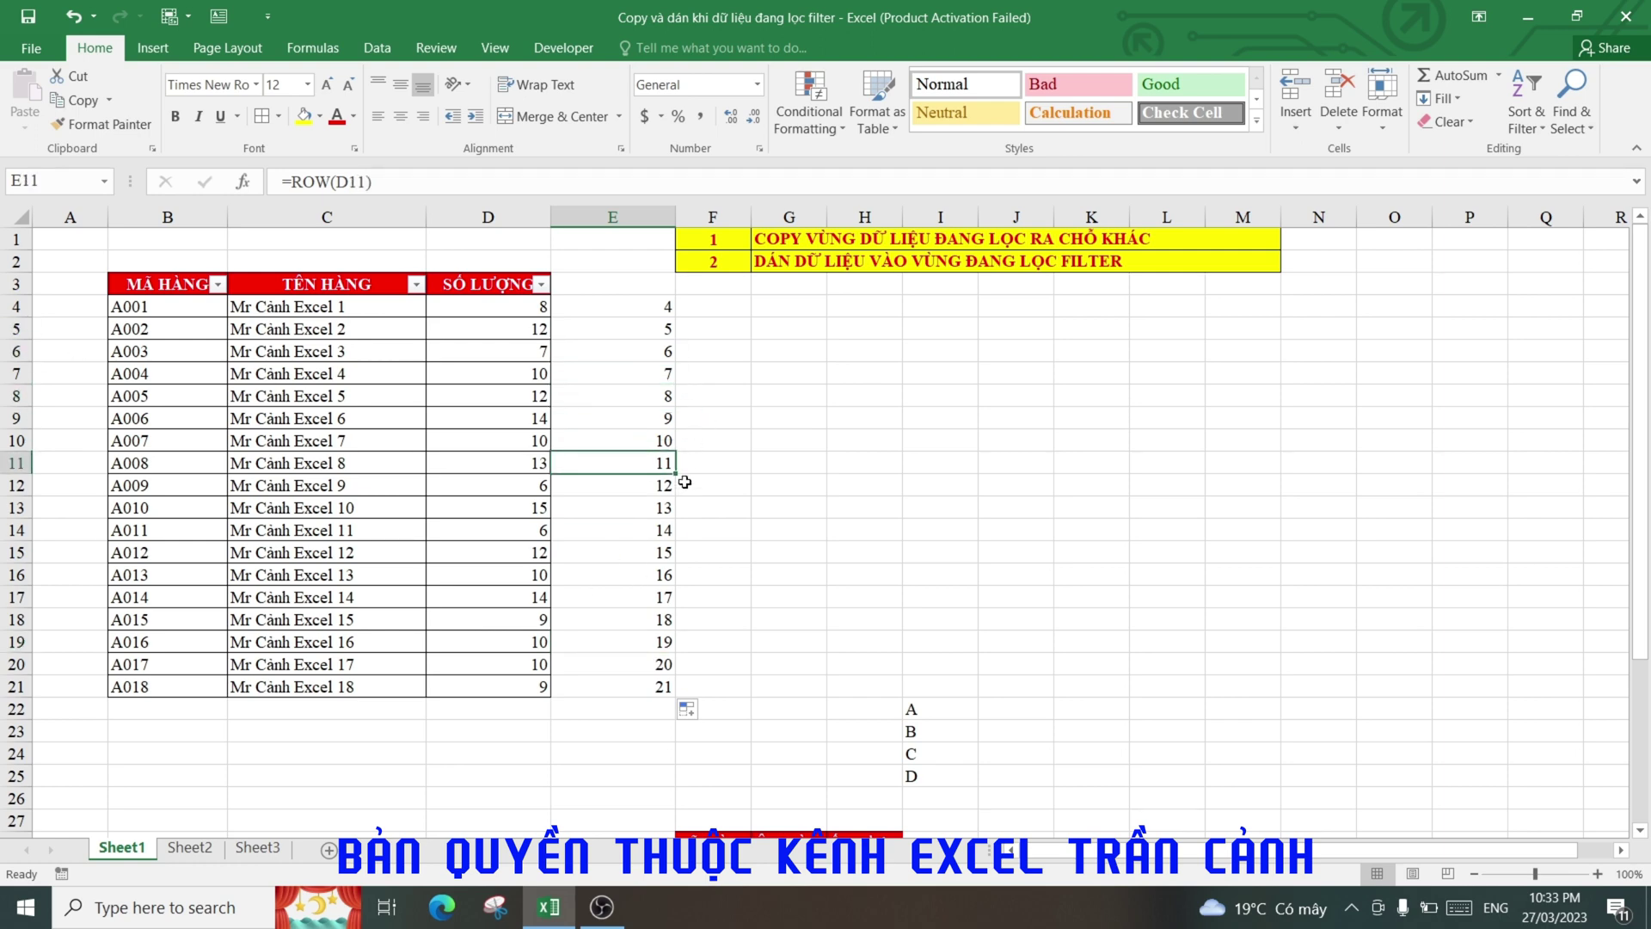
pyautogui.click(660, 597)
pyautogui.click(645, 684)
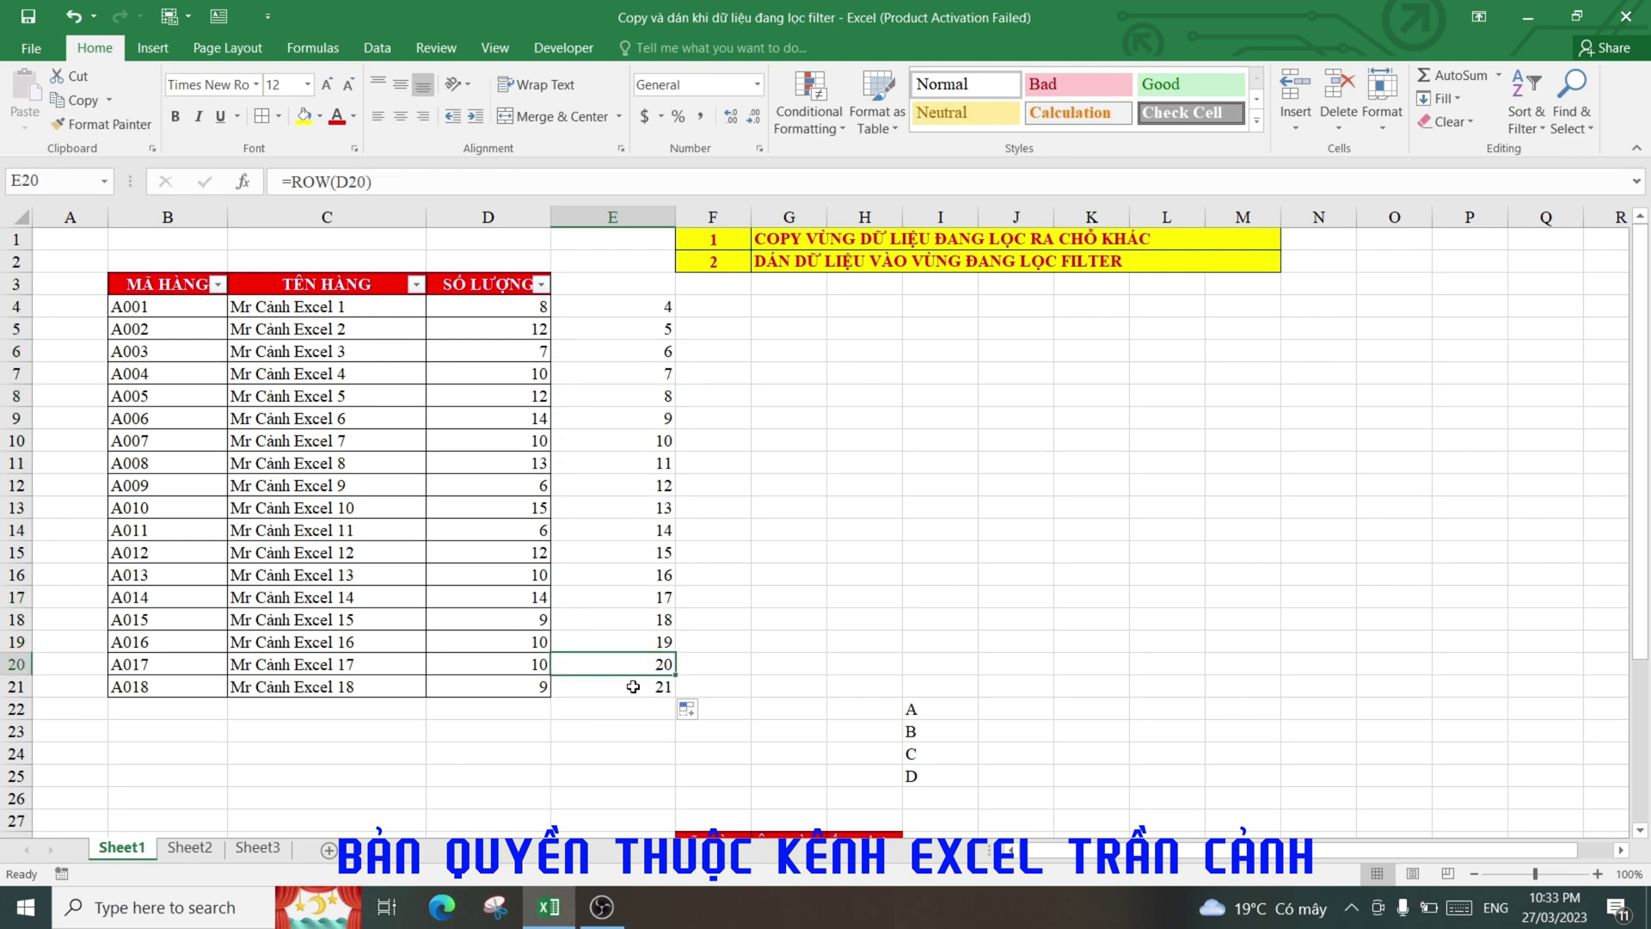
pyautogui.click(671, 396)
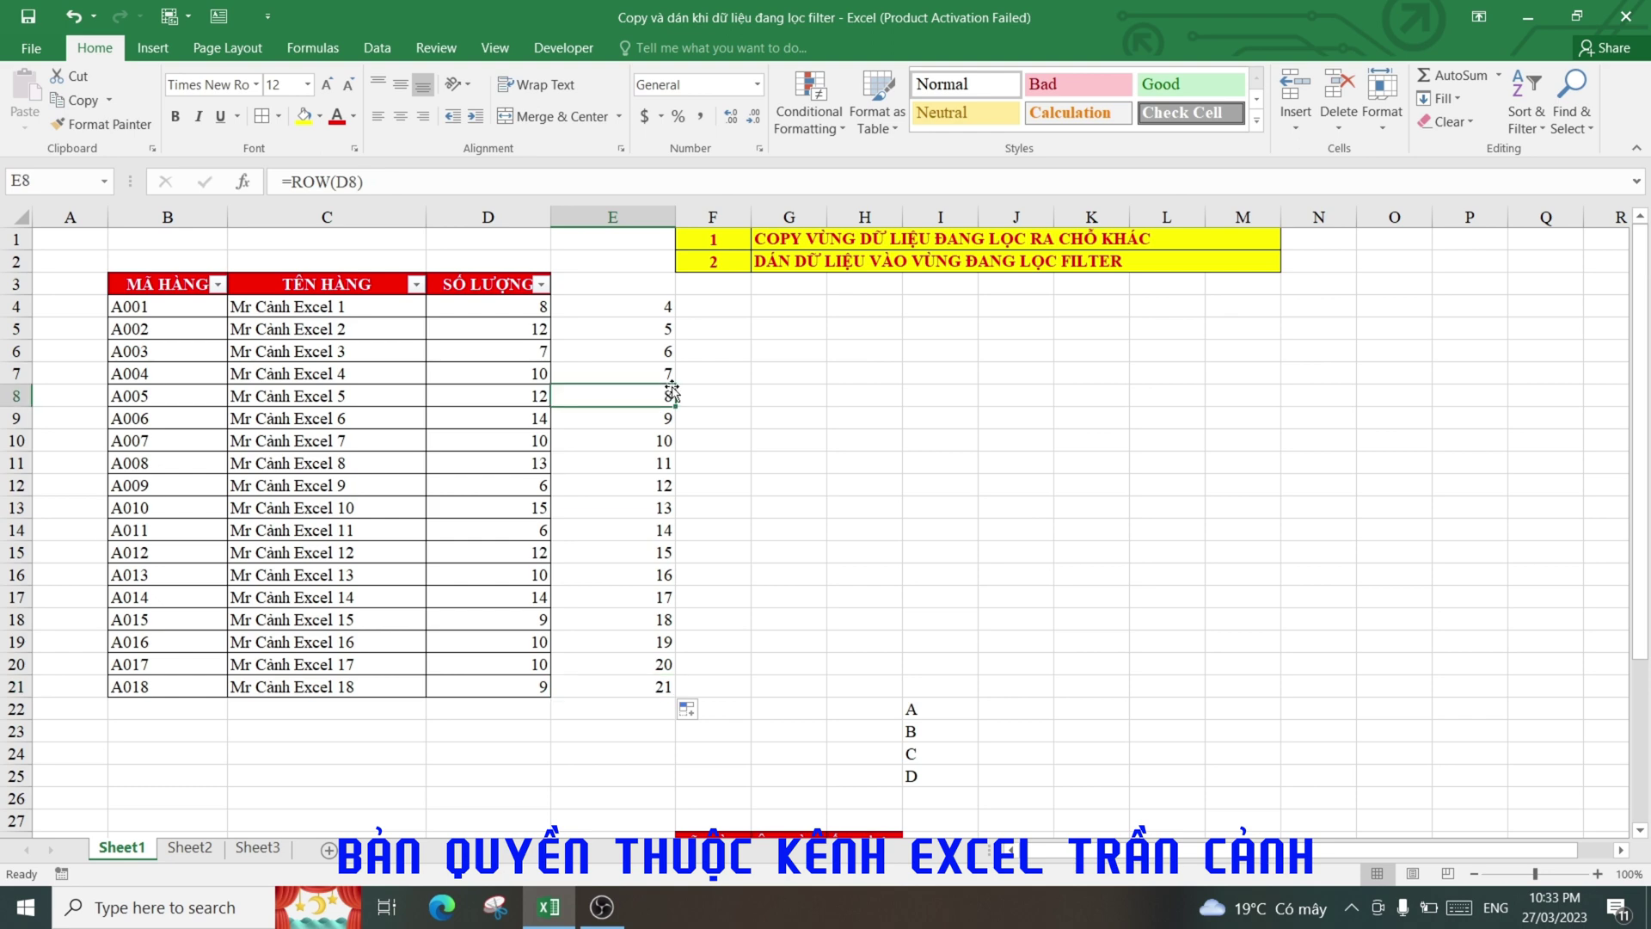
# Step: Filter the MÃ HÀNG column to show only A002, A004, A007, A010, A014 and A017
pyautogui.click(218, 284)
pyautogui.click(62, 496)
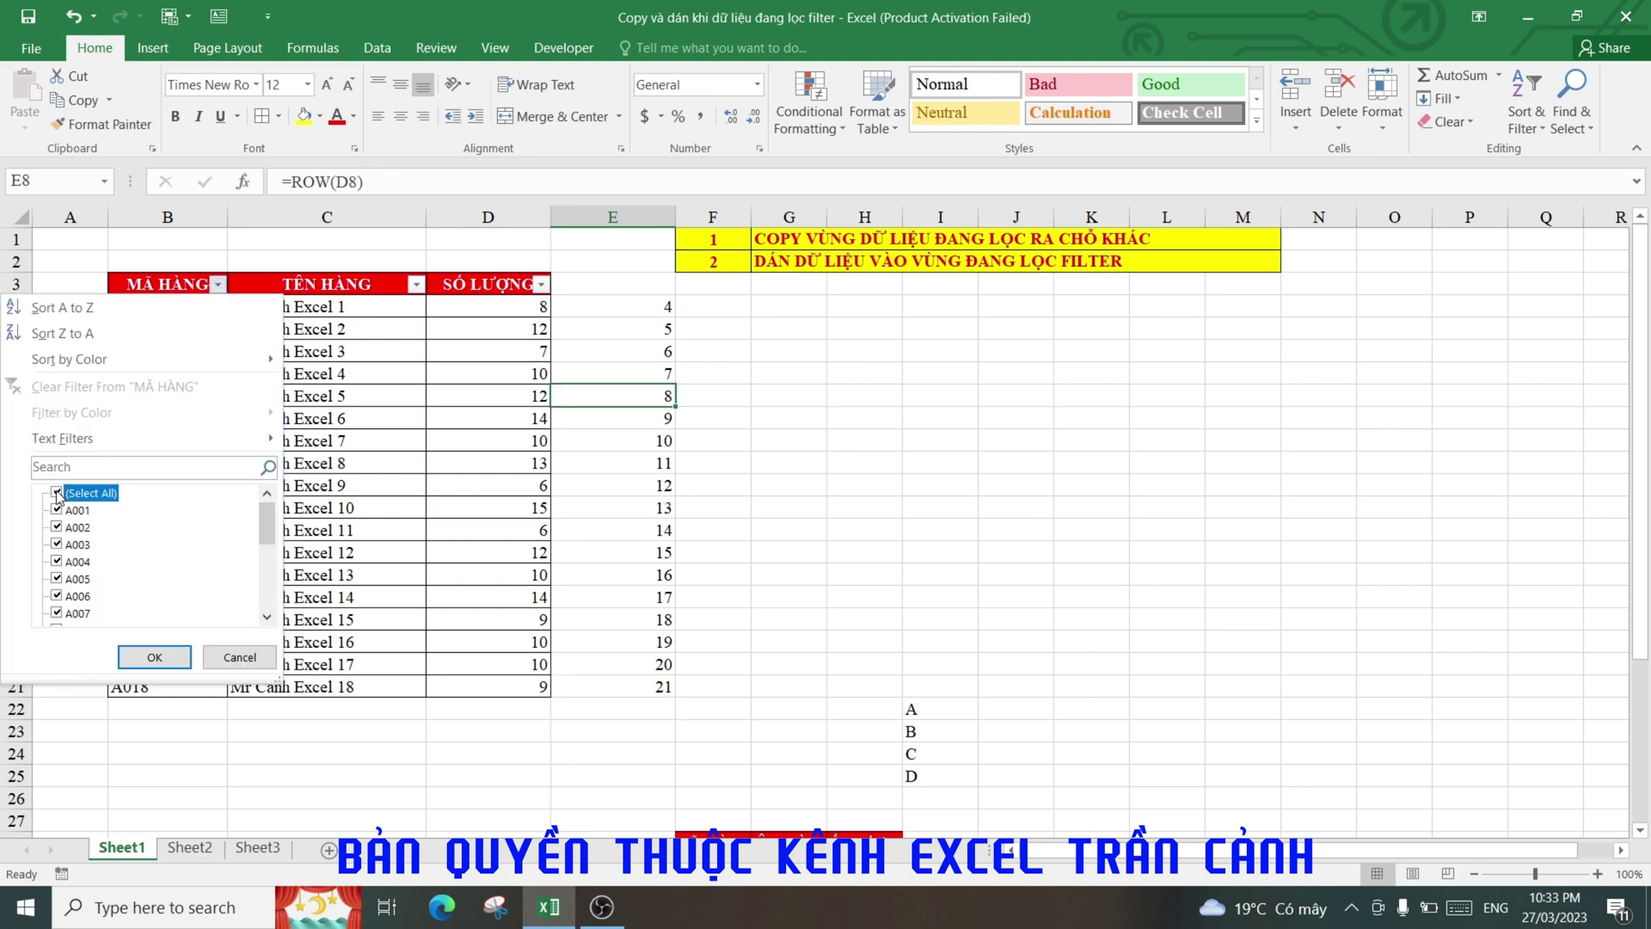
pyautogui.click(60, 526)
pyautogui.click(69, 564)
pyautogui.scroll(-1, 70, 575)
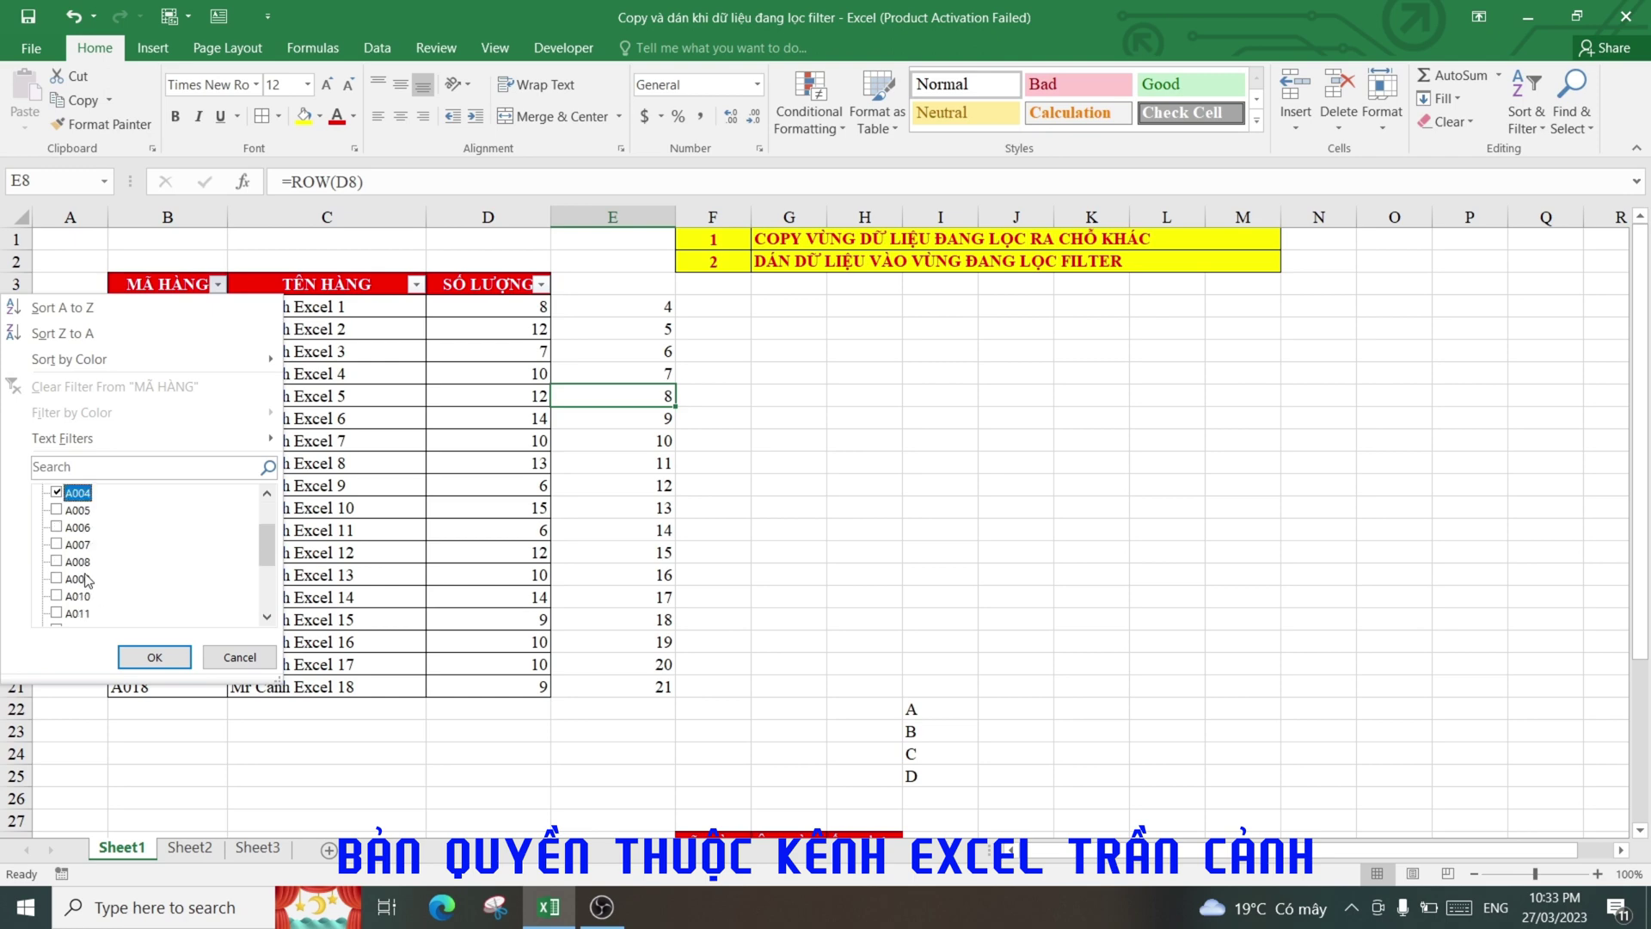
pyautogui.click(71, 577)
pyautogui.scroll(-1, 71, 576)
pyautogui.click(71, 583)
pyautogui.scroll(-2, 72, 584)
pyautogui.click(74, 561)
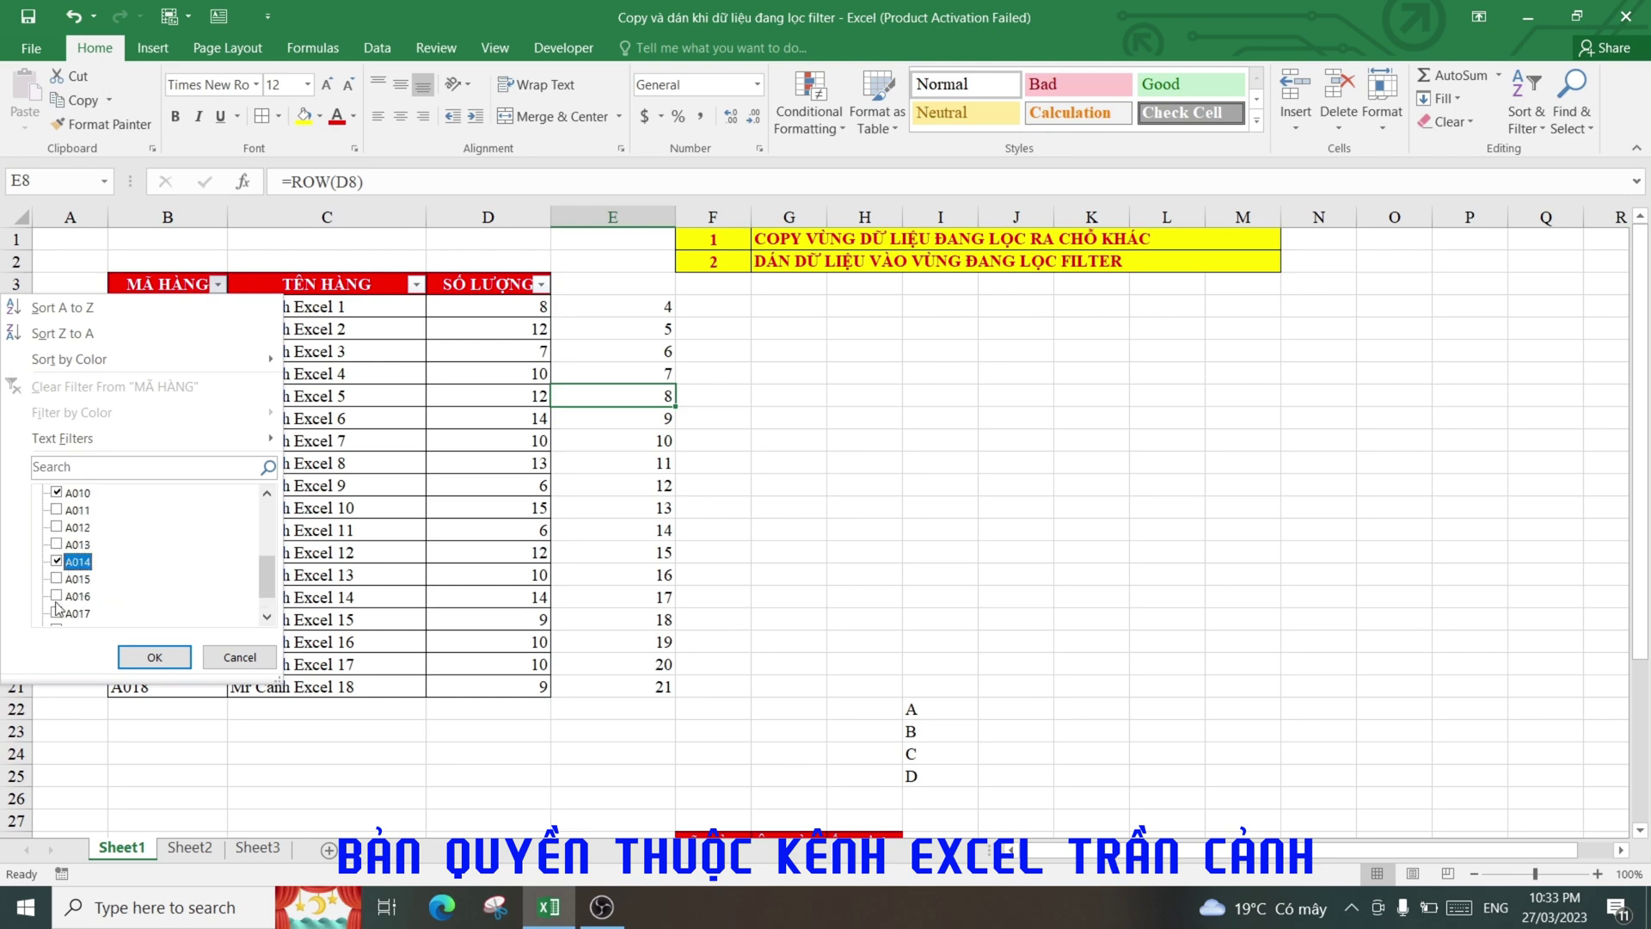
pyautogui.click(74, 613)
pyautogui.click(155, 657)
pyautogui.click(449, 574)
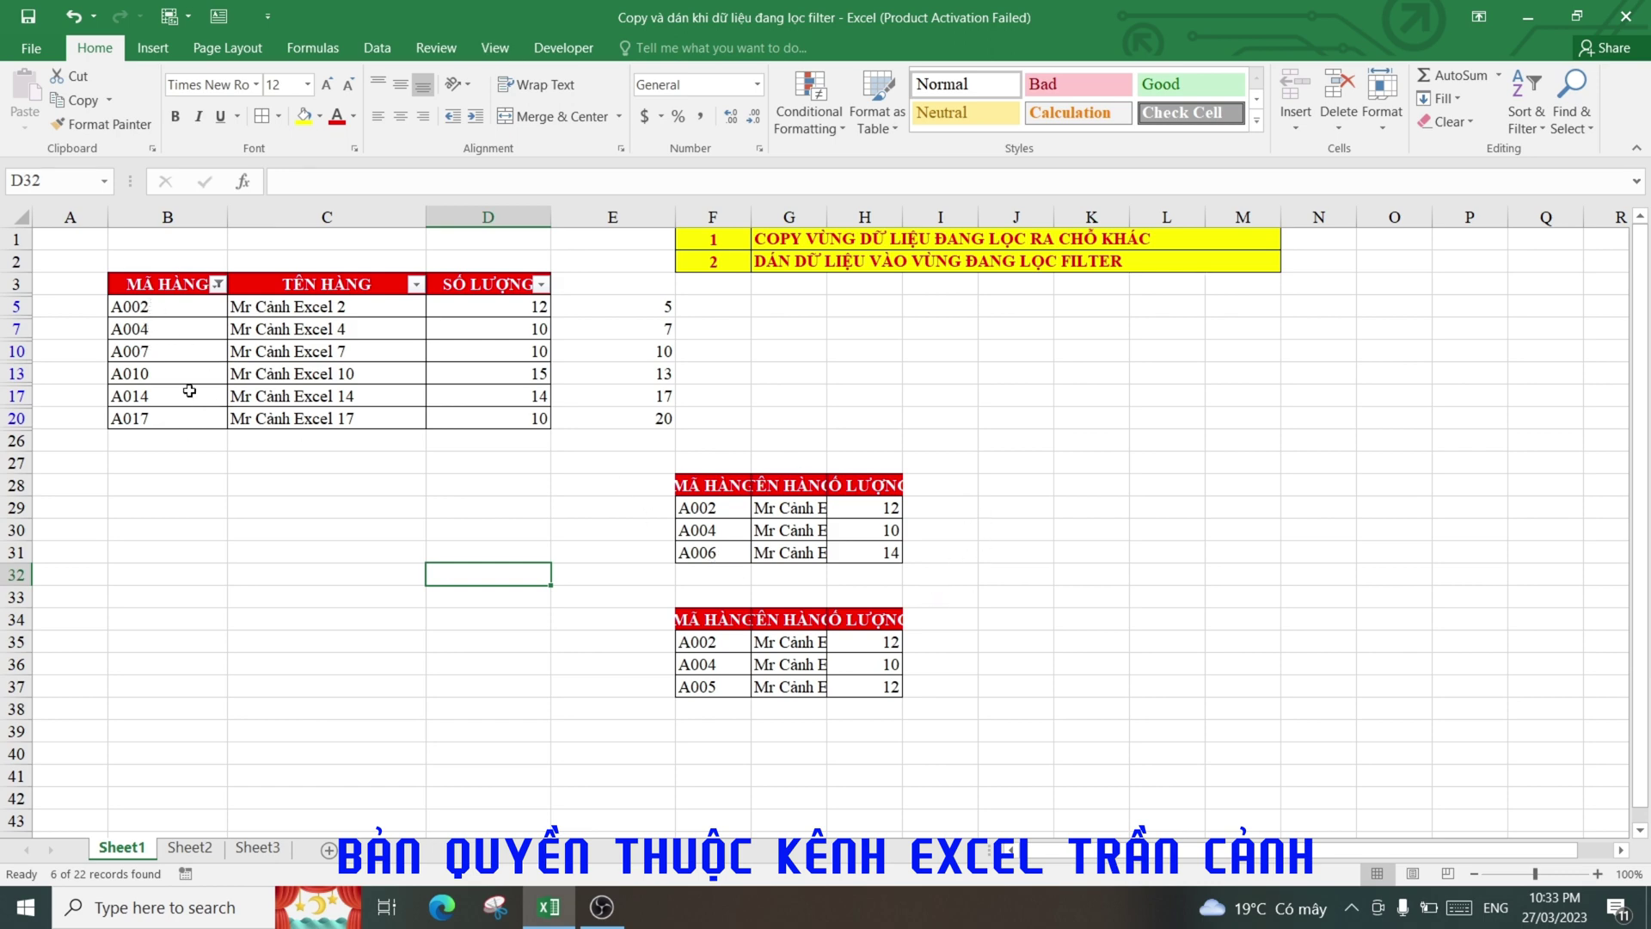
# Step: Show all item codes again by reselecting every value in the MÃ HÀNG filter
pyautogui.click(218, 284)
pyautogui.click(57, 492)
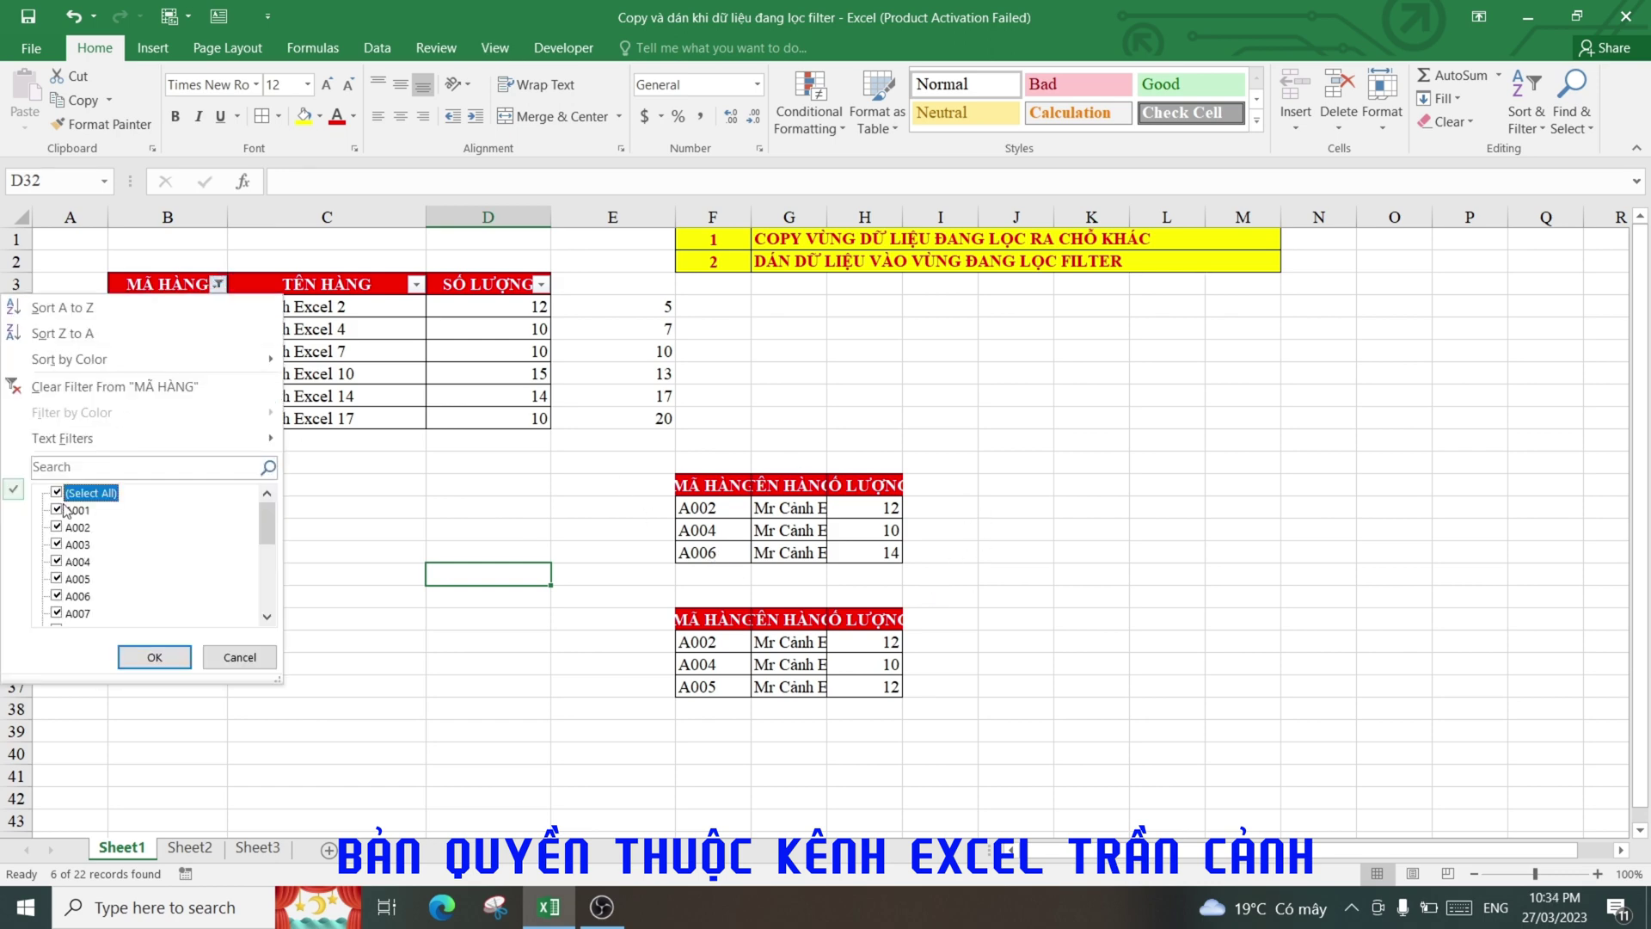
pyautogui.click(131, 660)
pyautogui.scroll(-3, 998, 549)
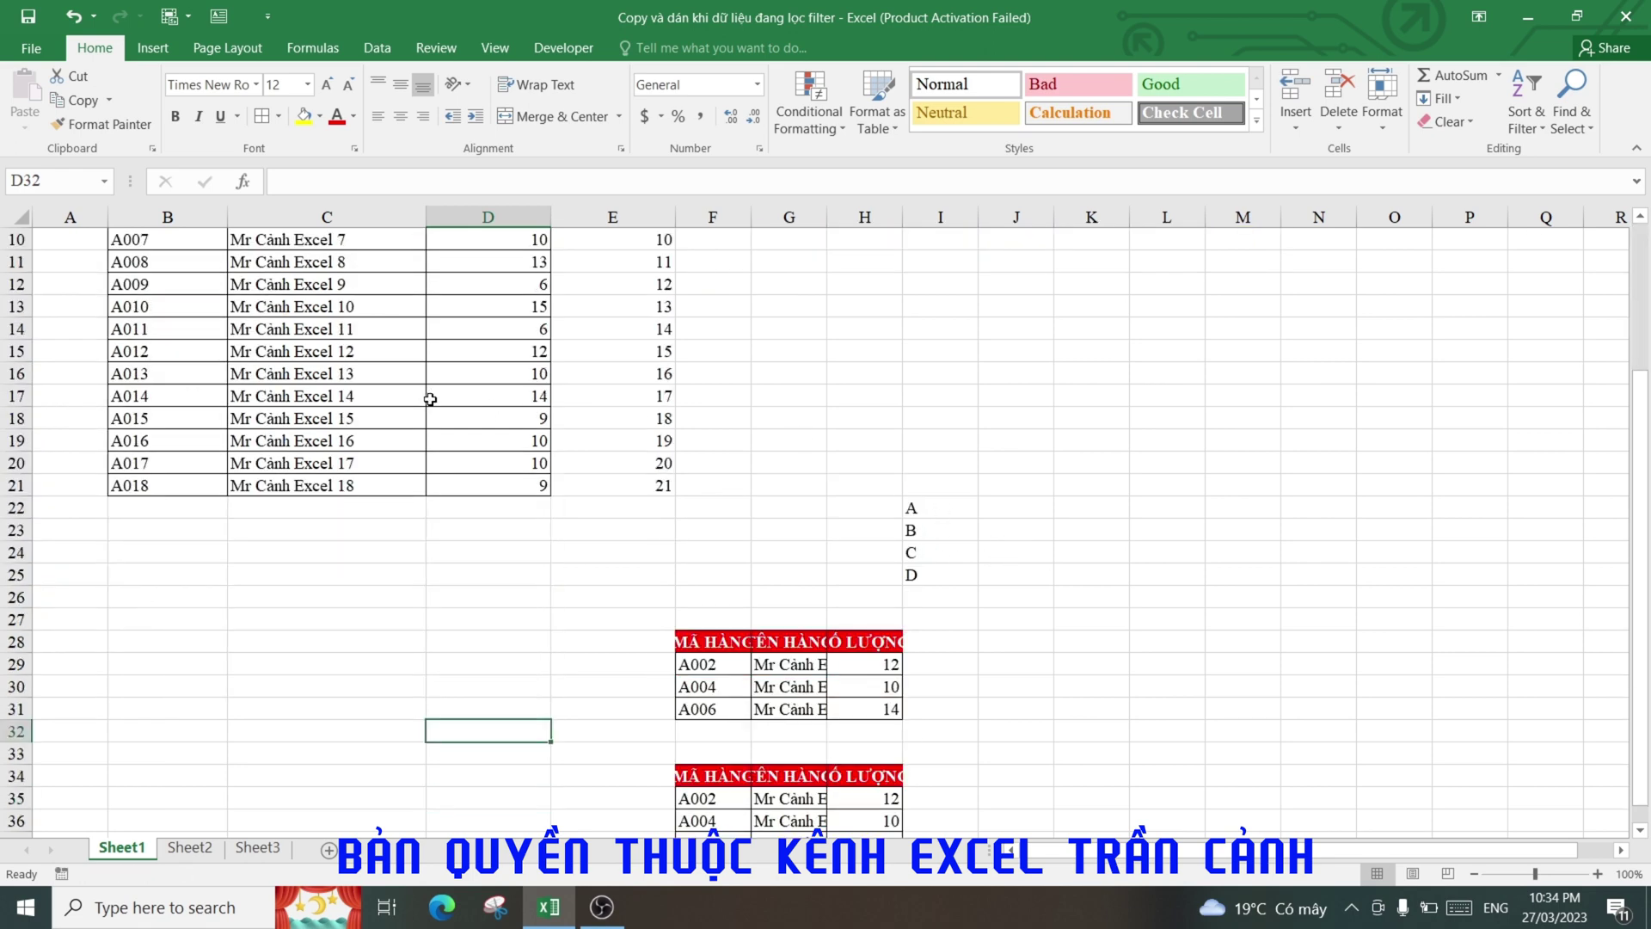
pyautogui.scroll(3, 430, 399)
# Step: Filter the MÃ HÀNG column to show only A002, A005, A007 and A011
pyautogui.click(217, 285)
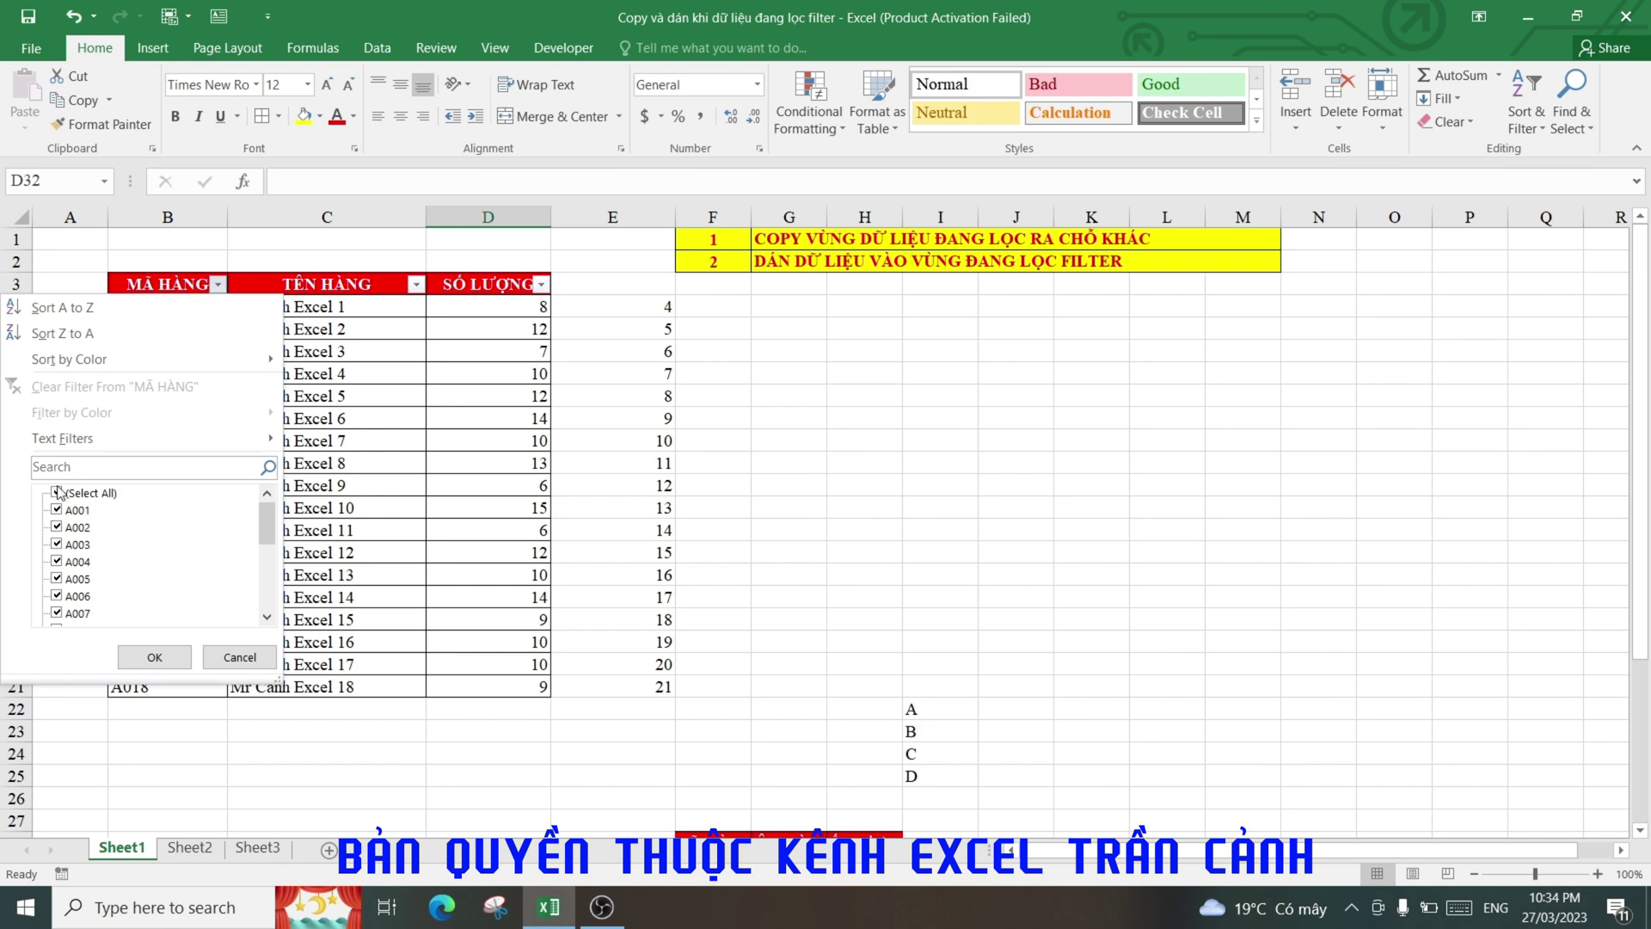
pyautogui.click(57, 492)
pyautogui.click(57, 526)
pyautogui.click(57, 578)
pyautogui.scroll(-2, 61, 580)
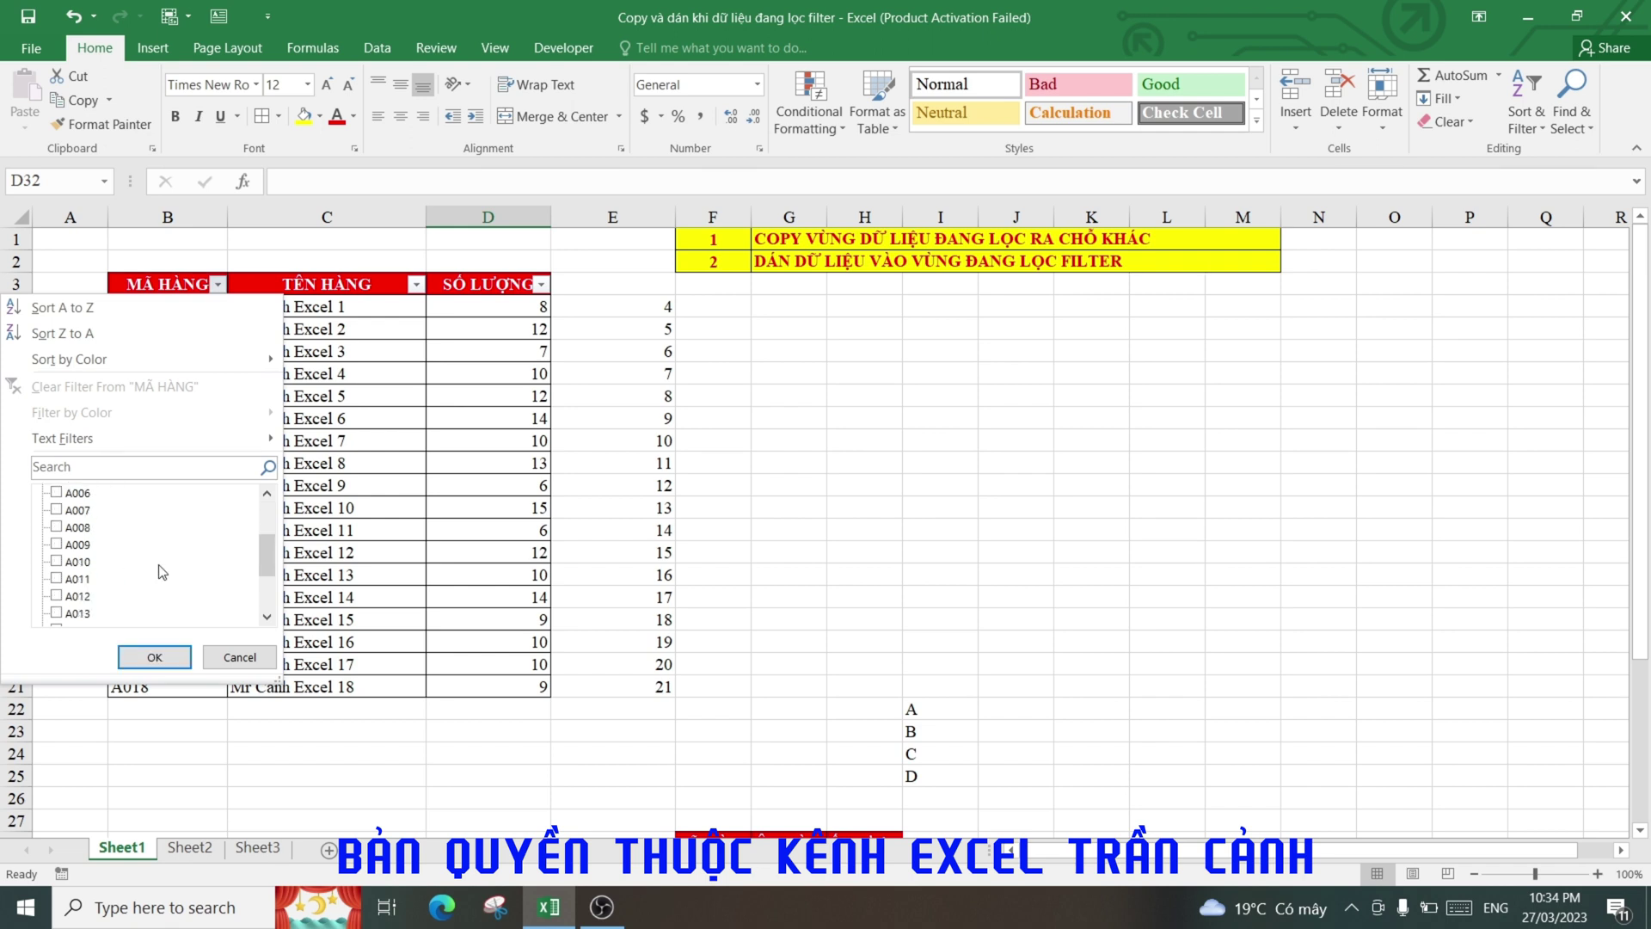
pyautogui.click(80, 528)
pyautogui.click(70, 597)
pyautogui.click(155, 658)
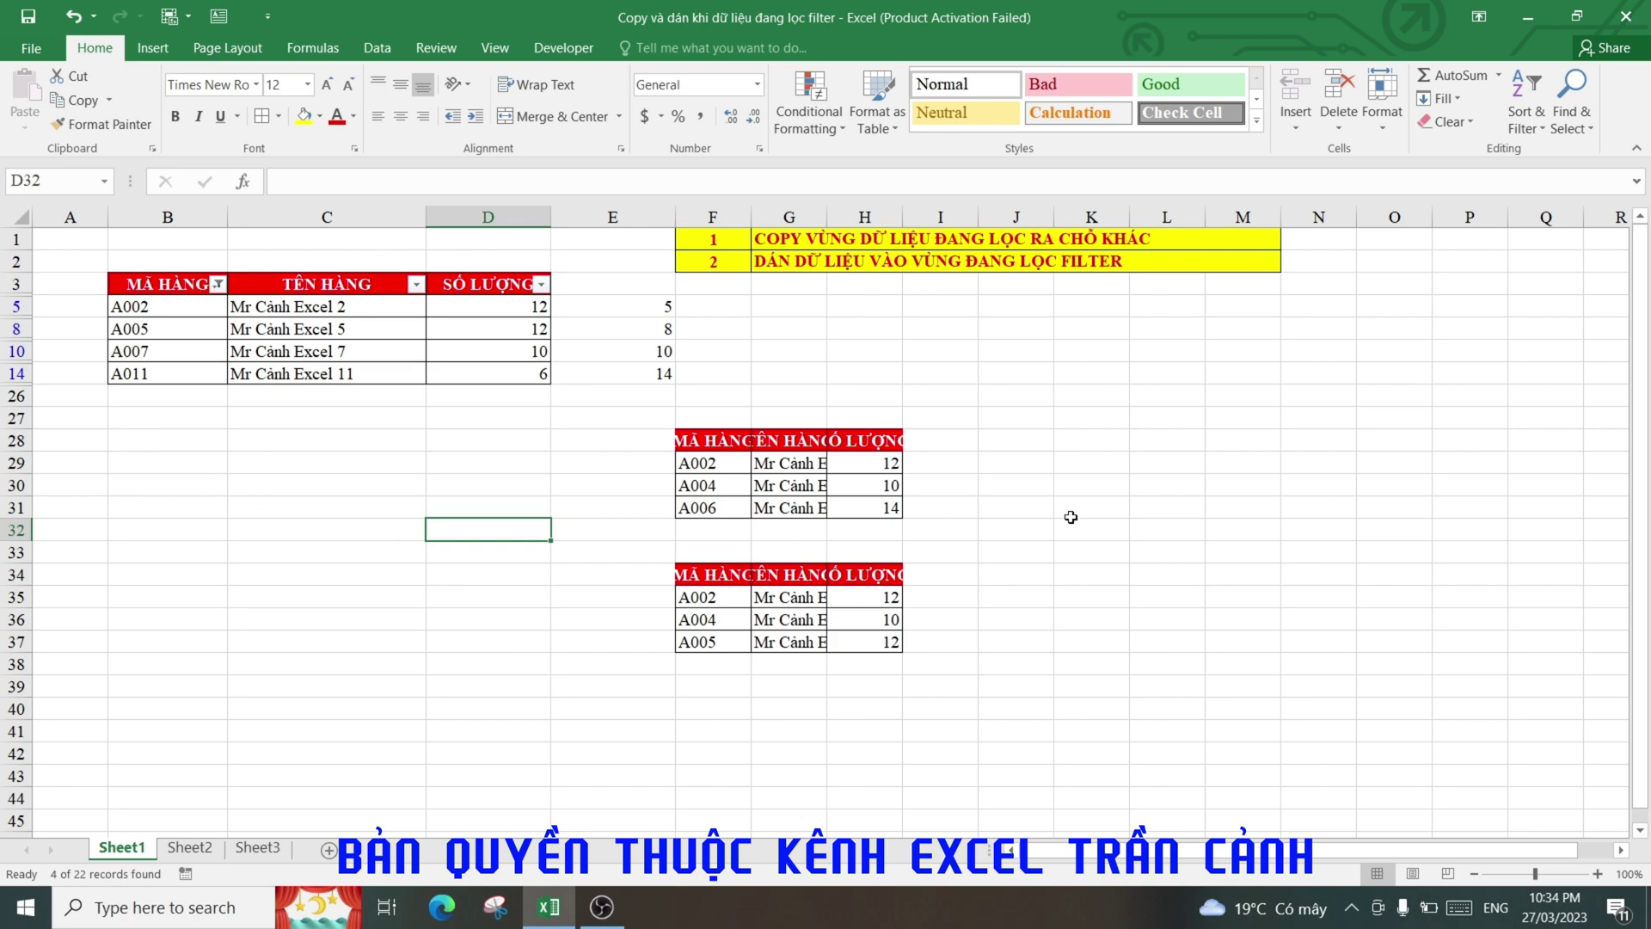
pyautogui.click(309, 514)
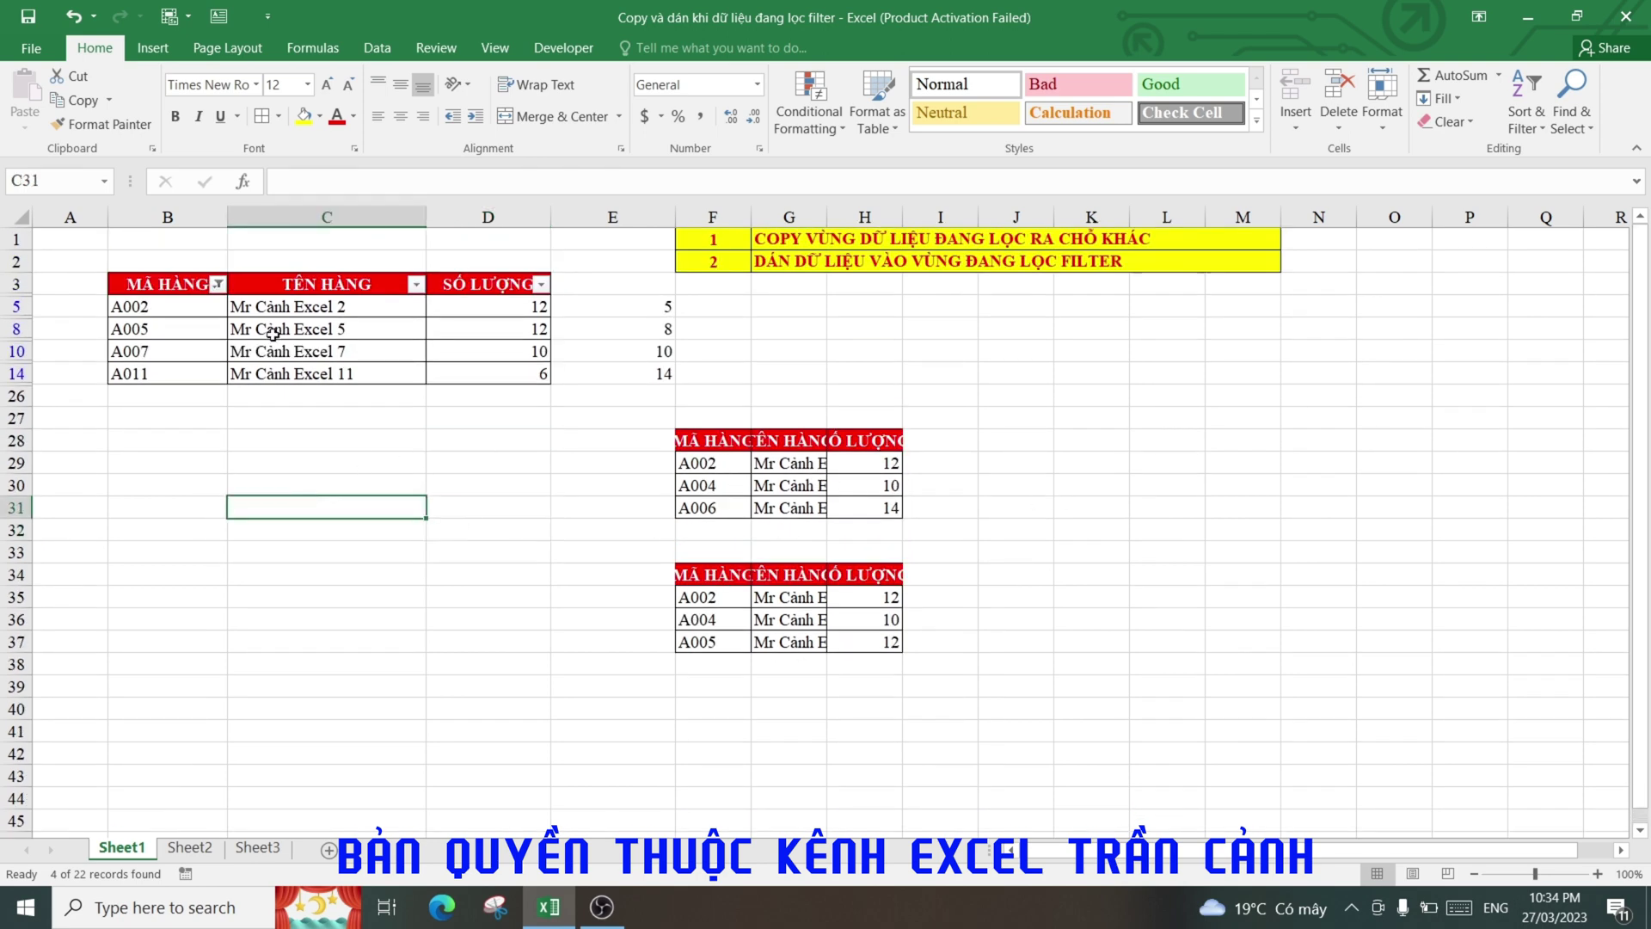
# Step: Reselect all values in the MÃ HÀNG filter to bring back the hidden rows
pyautogui.click(219, 285)
pyautogui.click(56, 492)
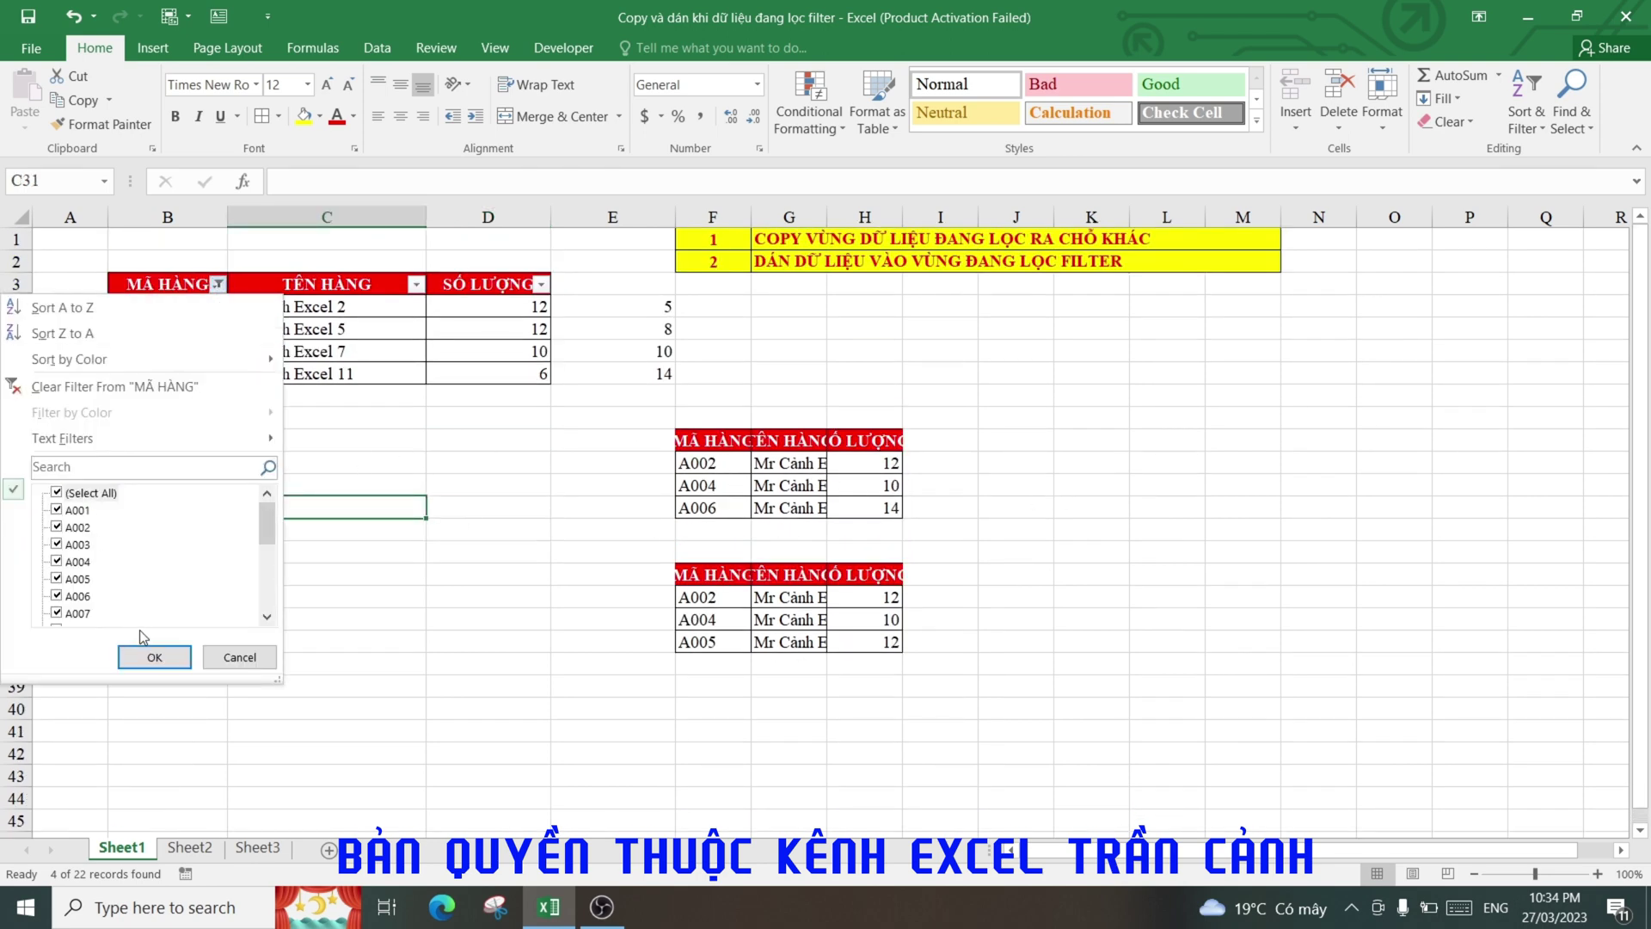
pyautogui.click(155, 657)
# Step: Move the A, B, C, D value list from I22:I25 to C27:C30 below the table
pyautogui.click(1023, 558)
pyautogui.scroll(-3, 1023, 557)
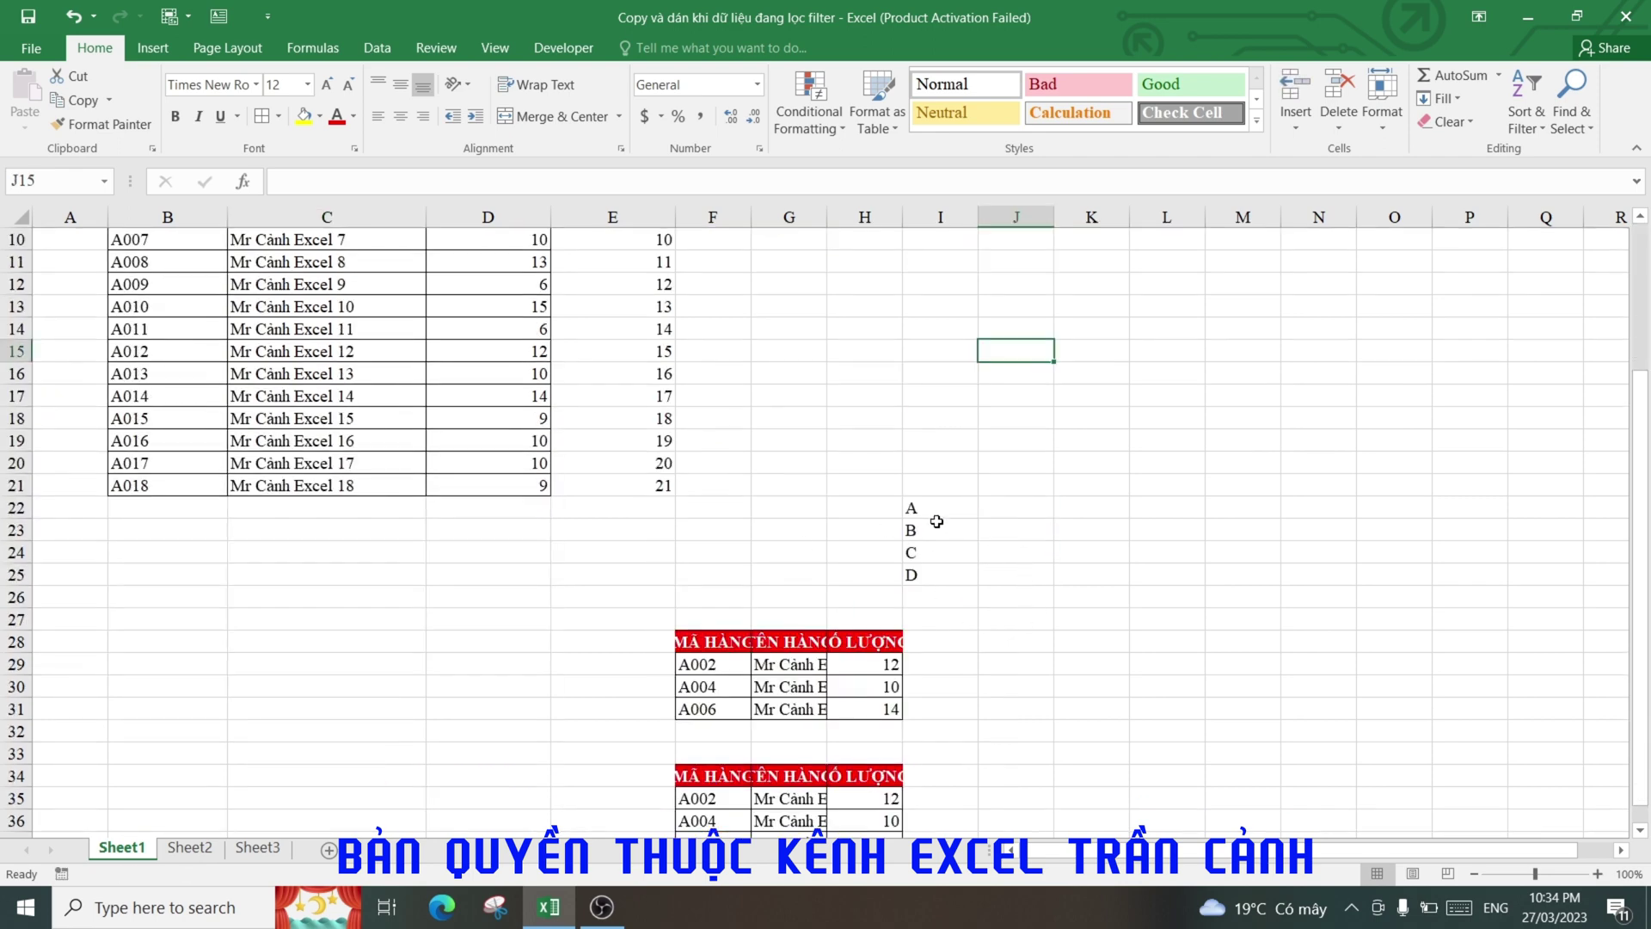
pyautogui.moveTo(935, 516); pyautogui.dragTo(332, 674)
pyautogui.click(1037, 416)
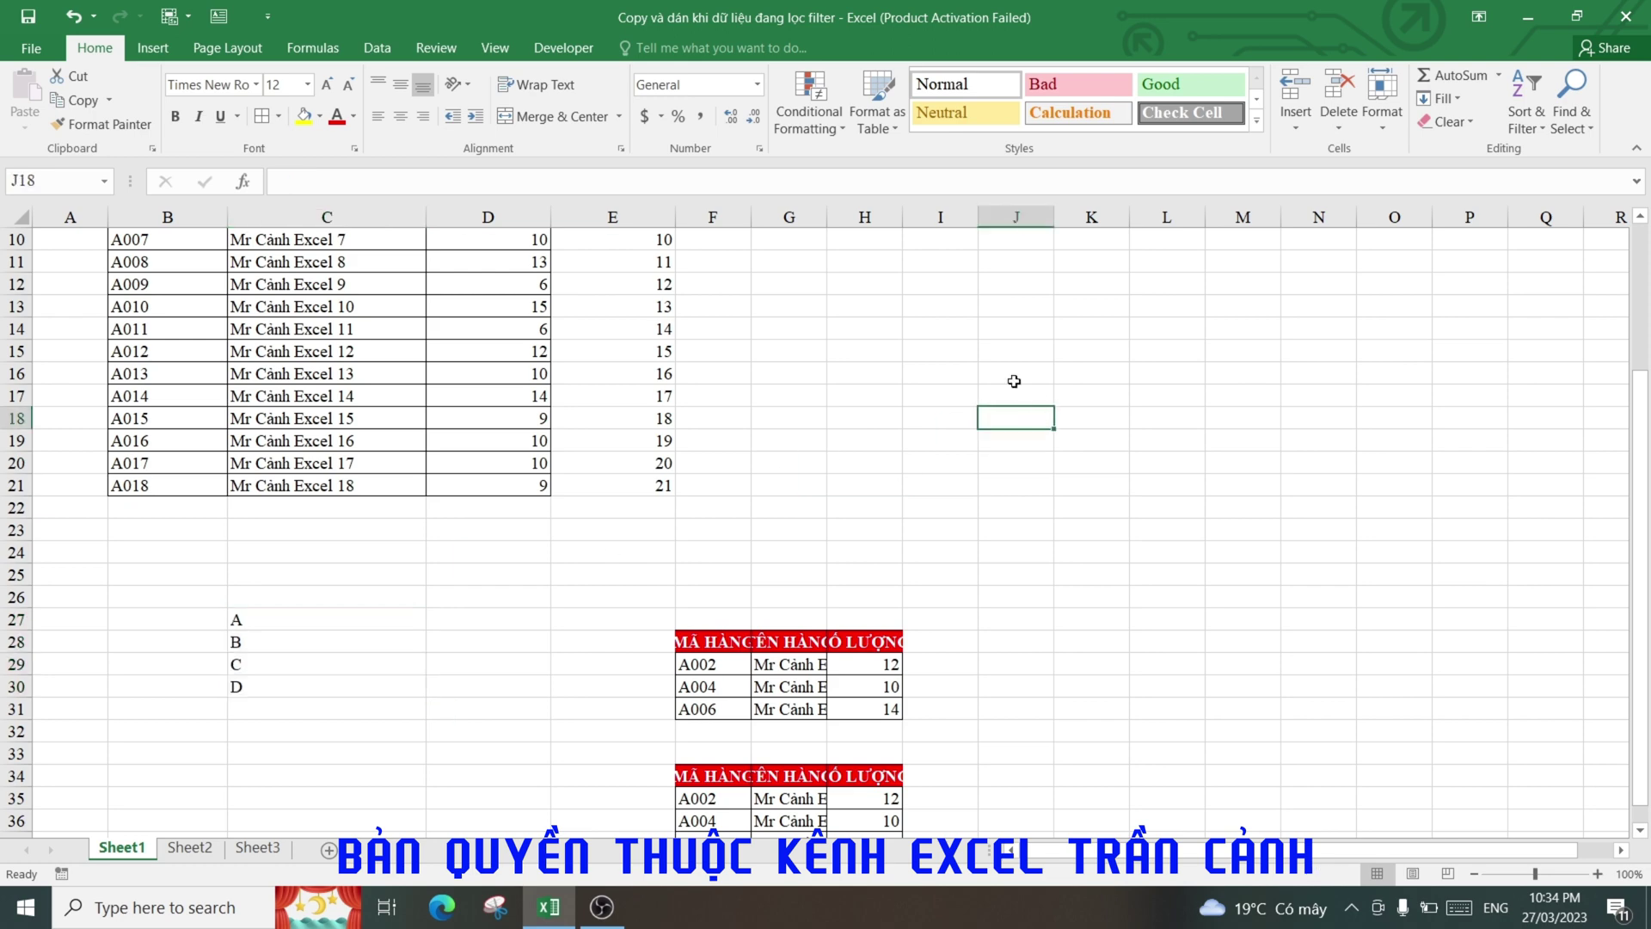
pyautogui.scroll(3, 459, 486)
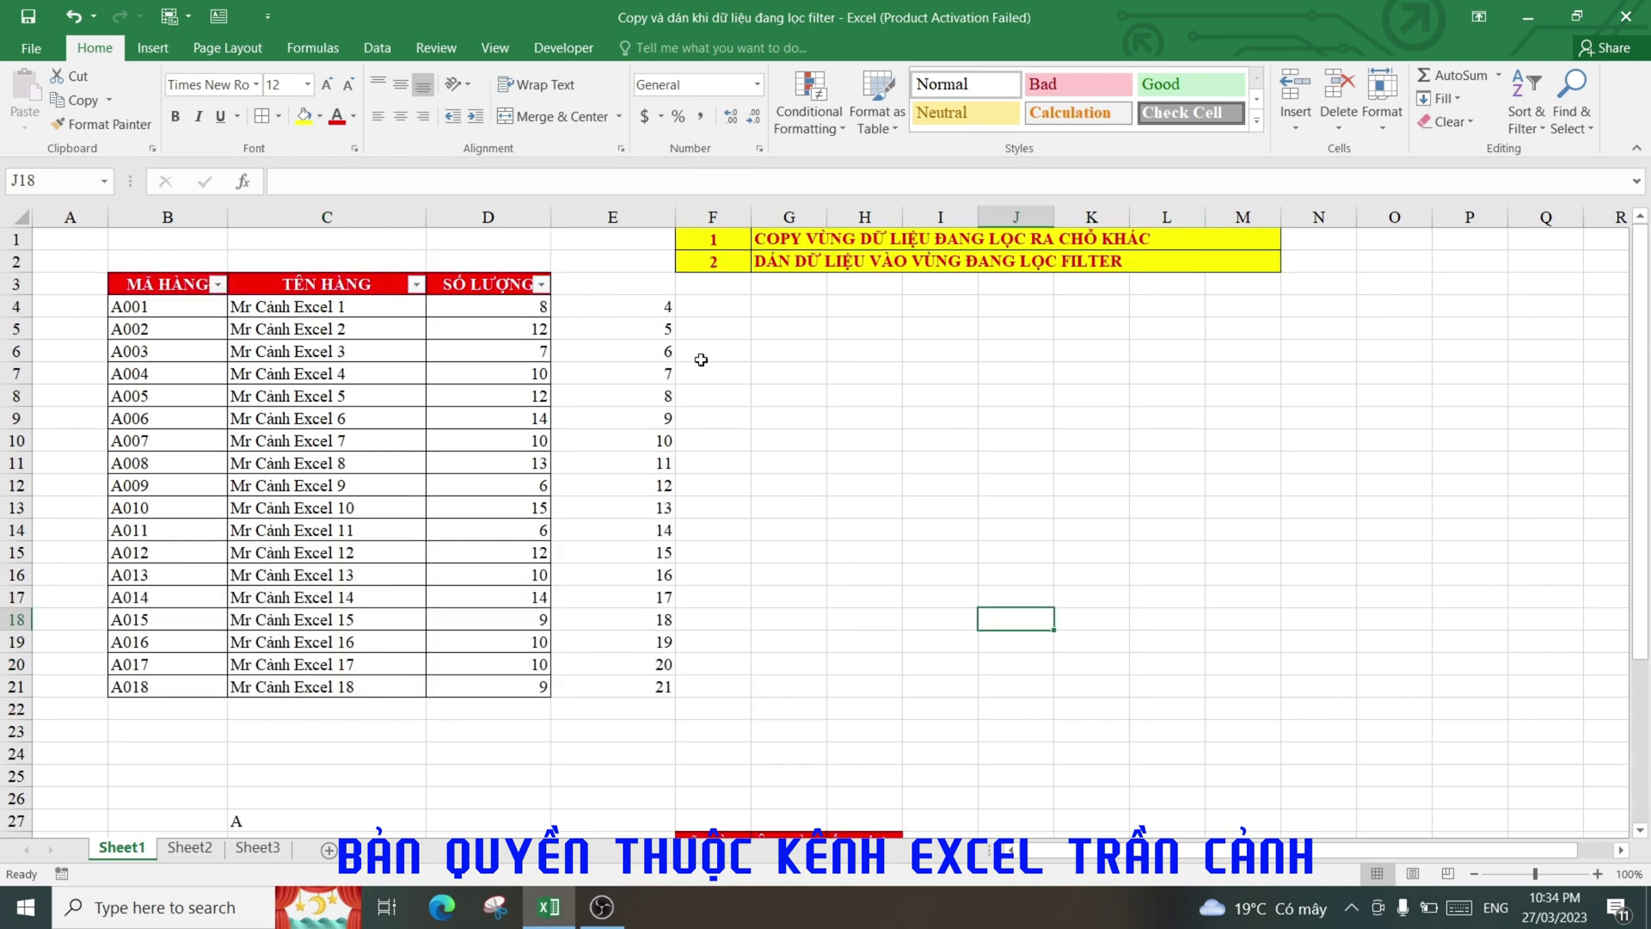
# Step: Filter the MÃ HÀNG column to show only A003, A005, A006 and A010
pyautogui.click(218, 285)
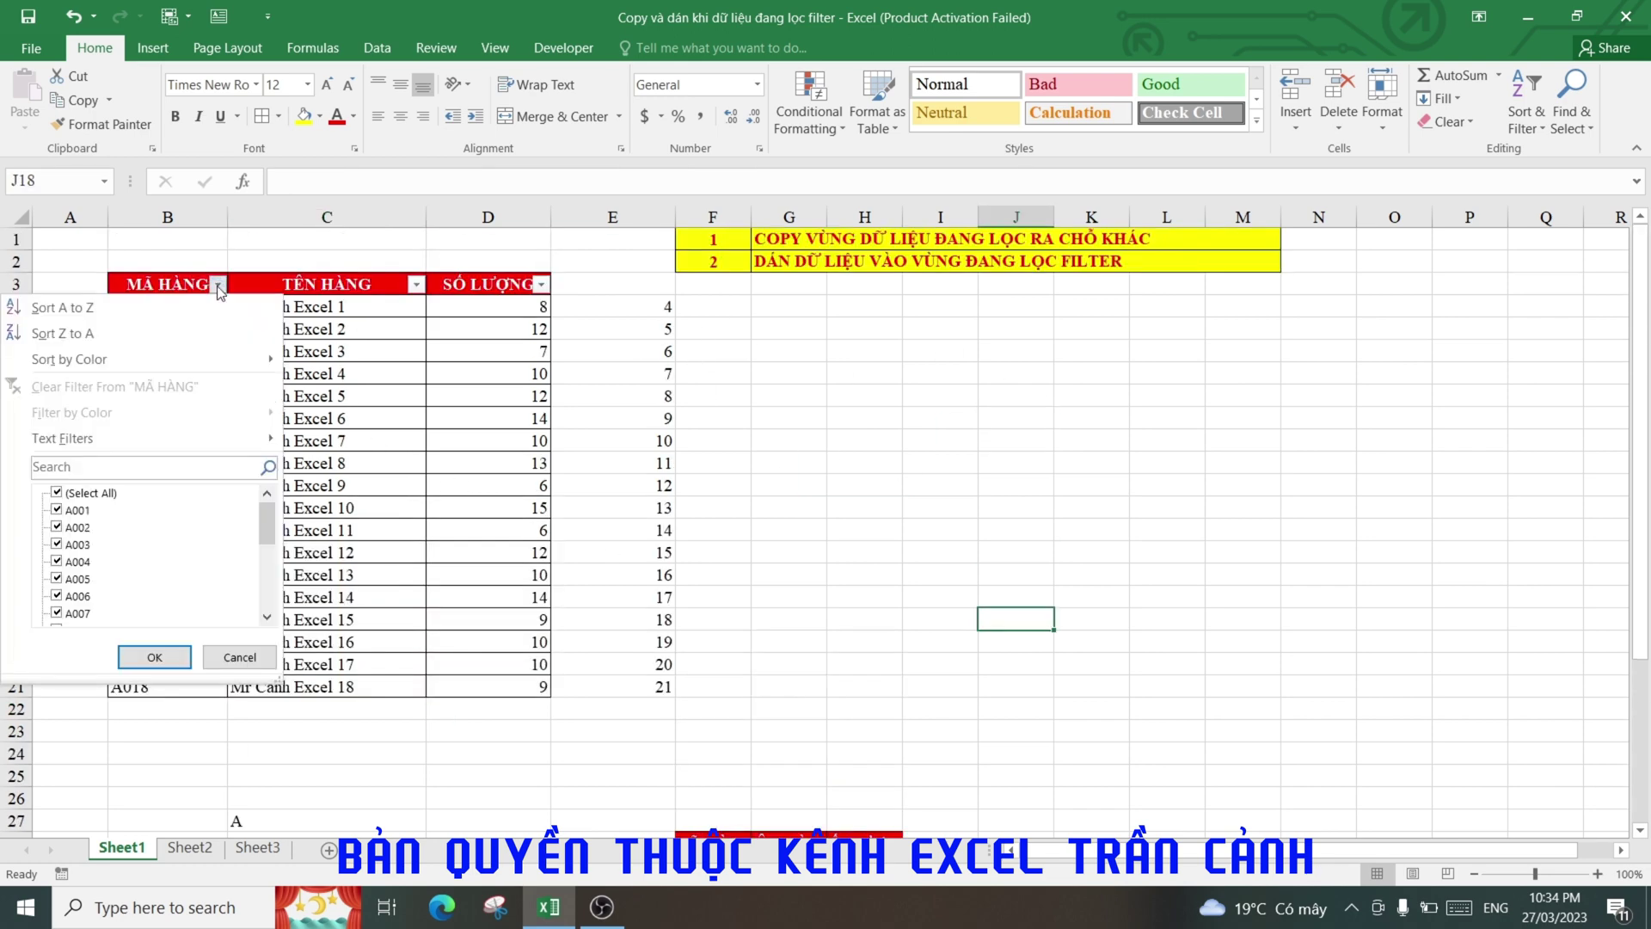
pyautogui.click(57, 493)
pyautogui.click(57, 545)
pyautogui.click(56, 595)
pyautogui.scroll(-2, 60, 585)
pyautogui.click(58, 563)
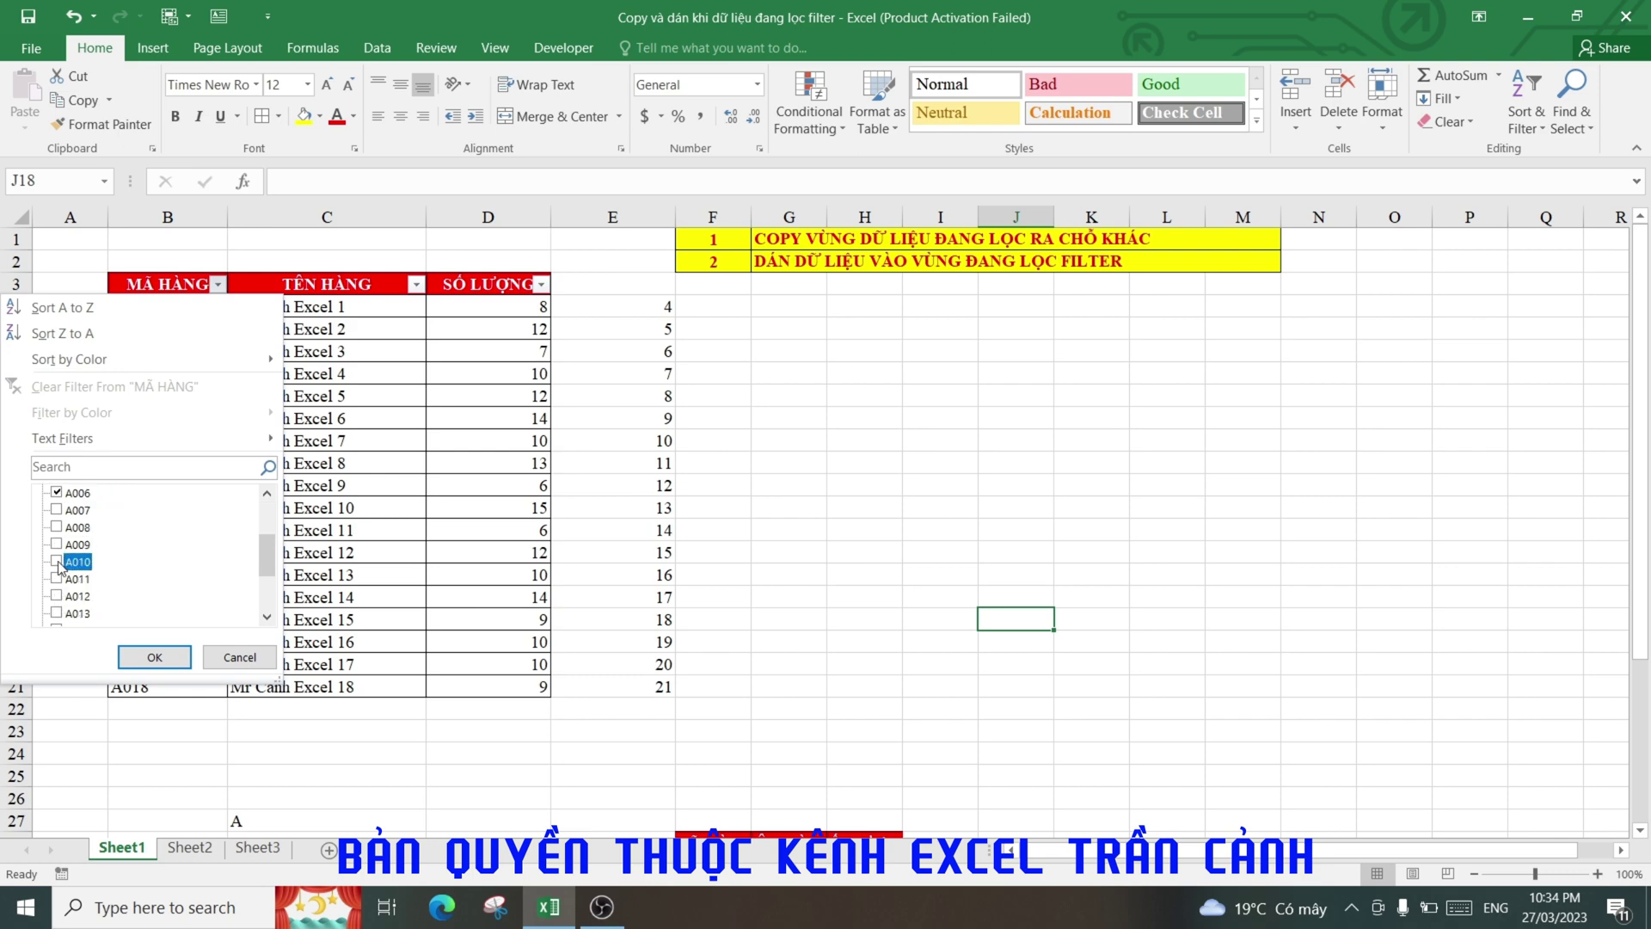
pyautogui.scroll(3, 188, 552)
pyautogui.scroll(-3, 187, 553)
pyautogui.click(163, 658)
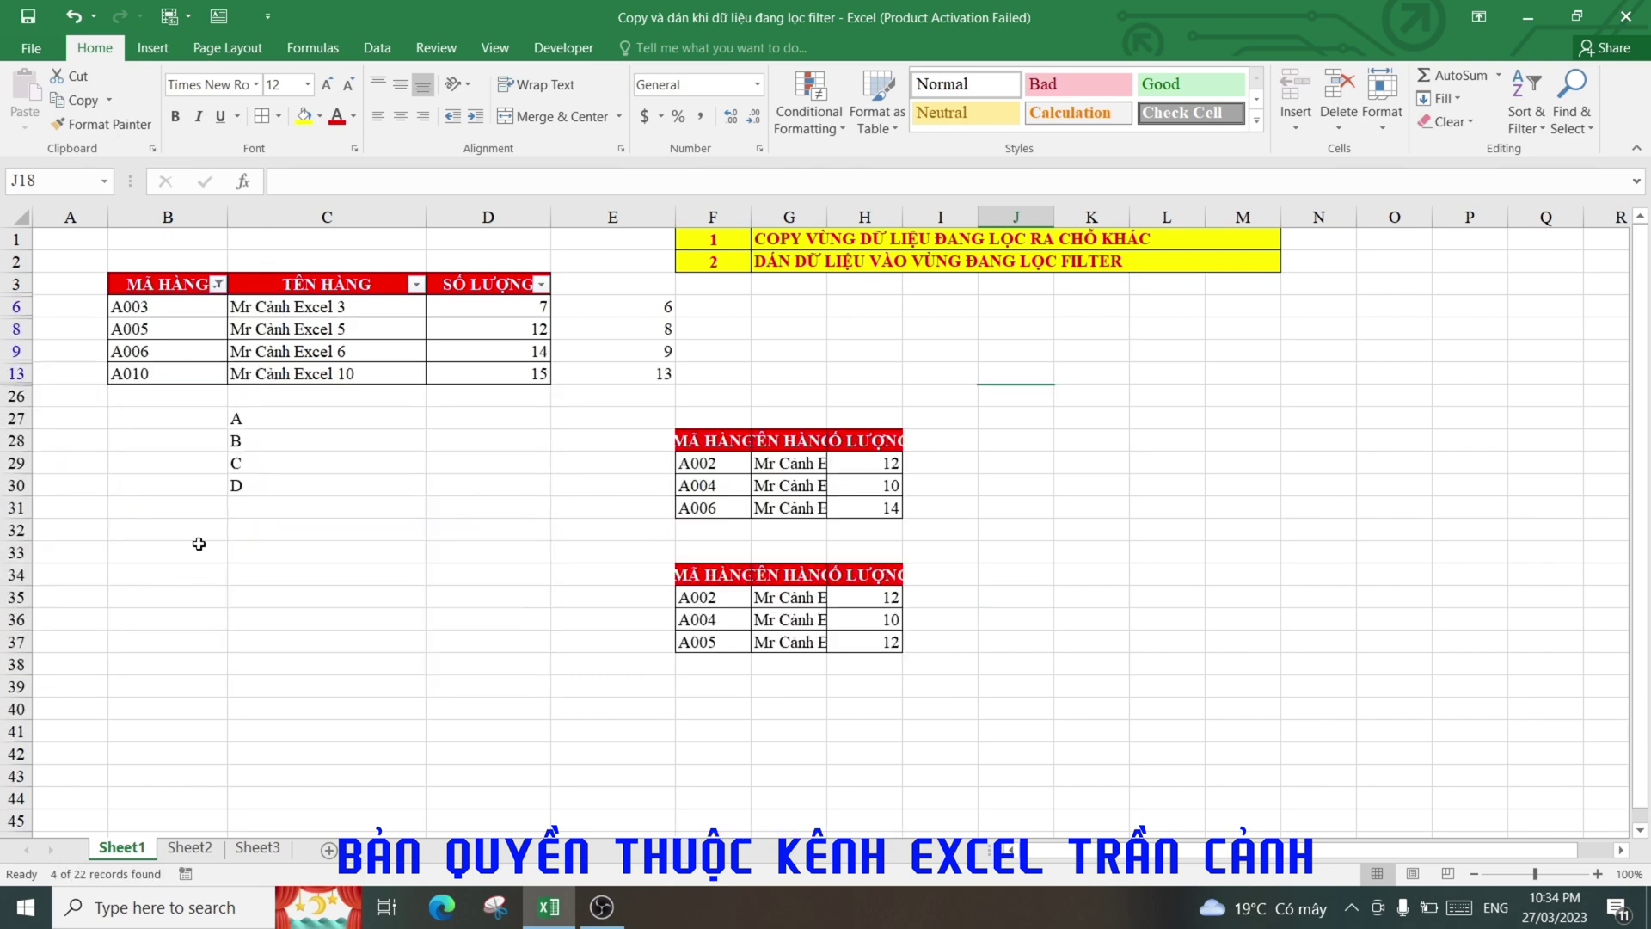
# Step: Compare the visible MÃ HÀNG cells B6, B8, B9 and B13 with their ROW numbers in column E and the list in C27:C30
pyautogui.moveTo(164, 306); pyautogui.dragTo(160, 365)
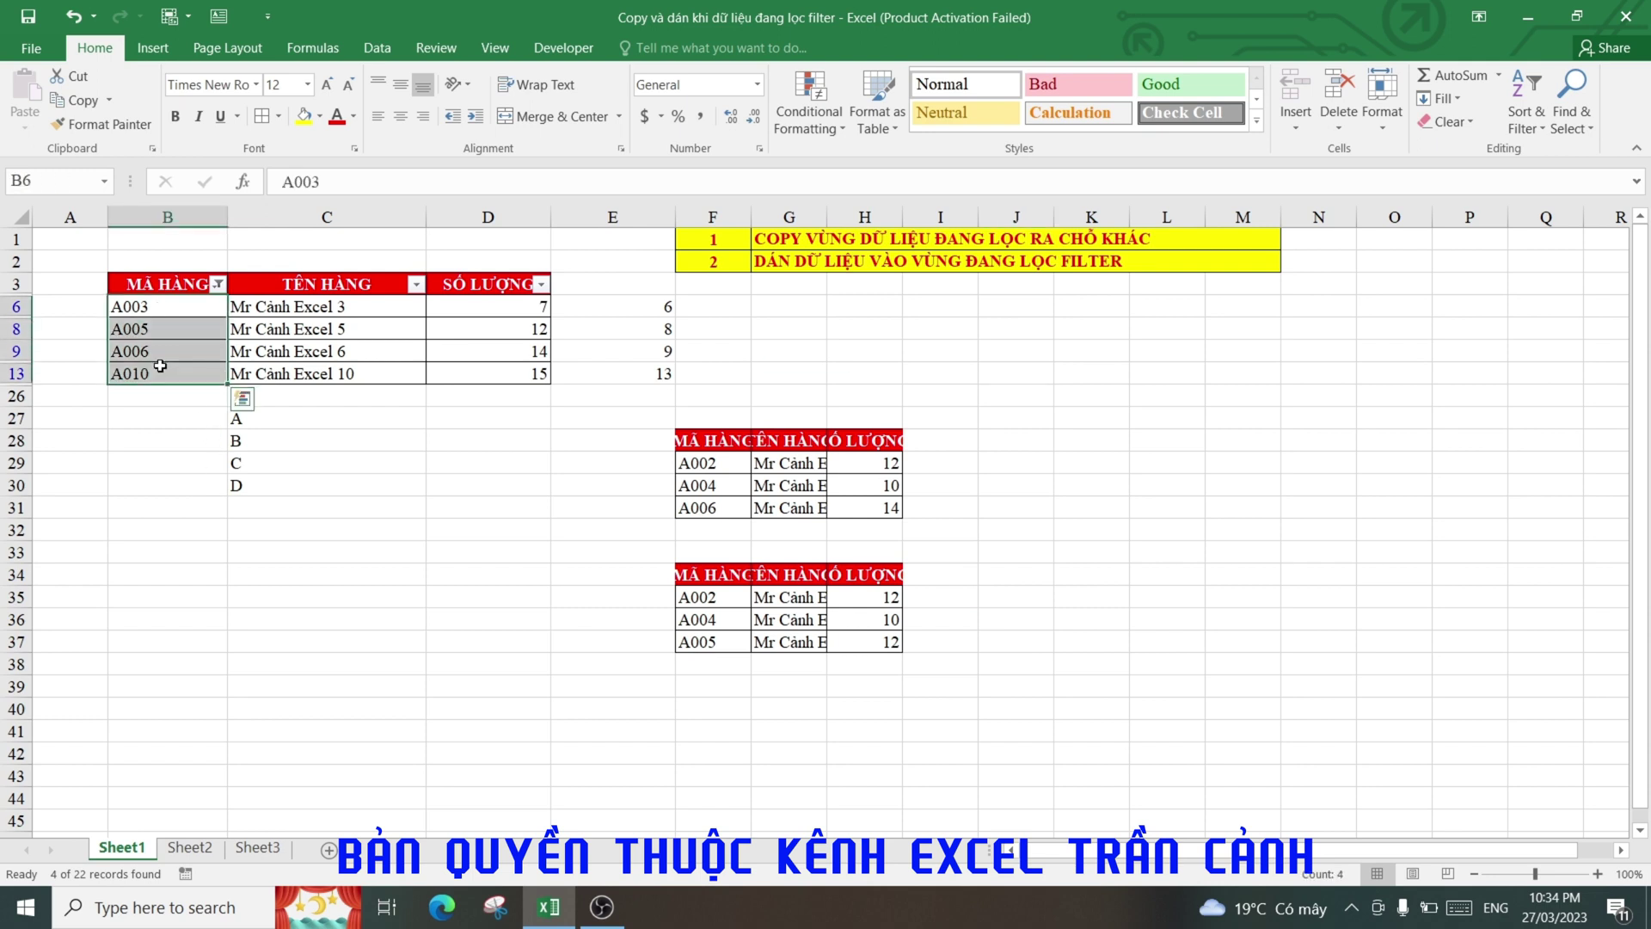
pyautogui.moveTo(164, 310); pyautogui.dragTo(172, 351)
pyautogui.moveTo(243, 419); pyautogui.dragTo(243, 486)
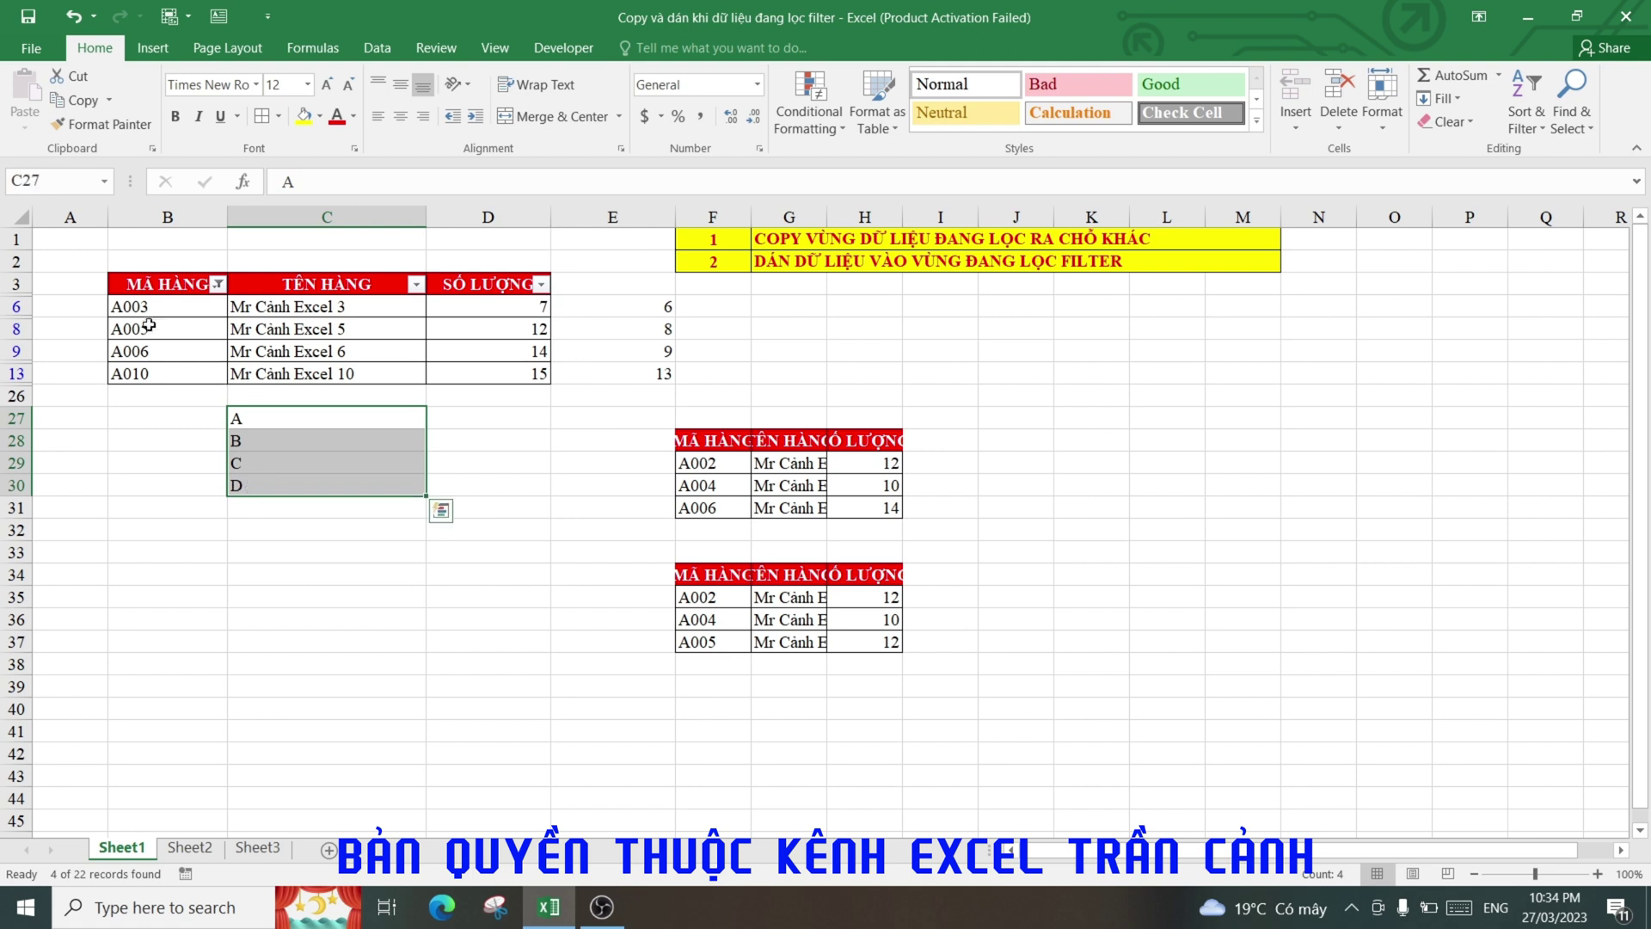
pyautogui.click(470, 621)
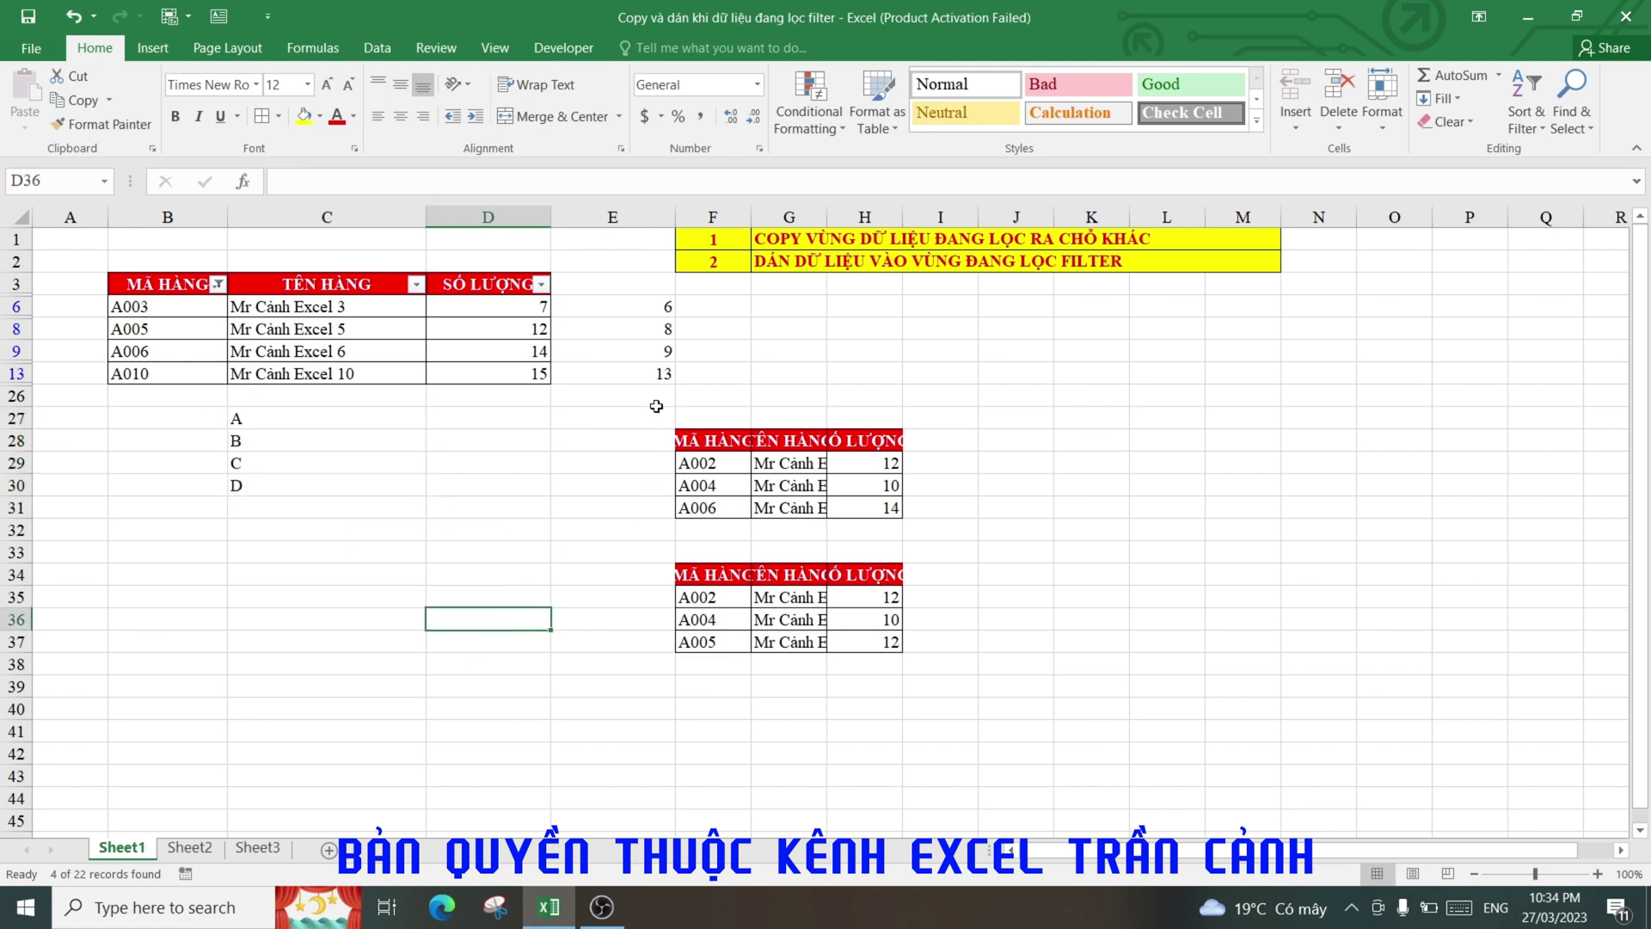
pyautogui.moveTo(655, 311); pyautogui.dragTo(653, 376)
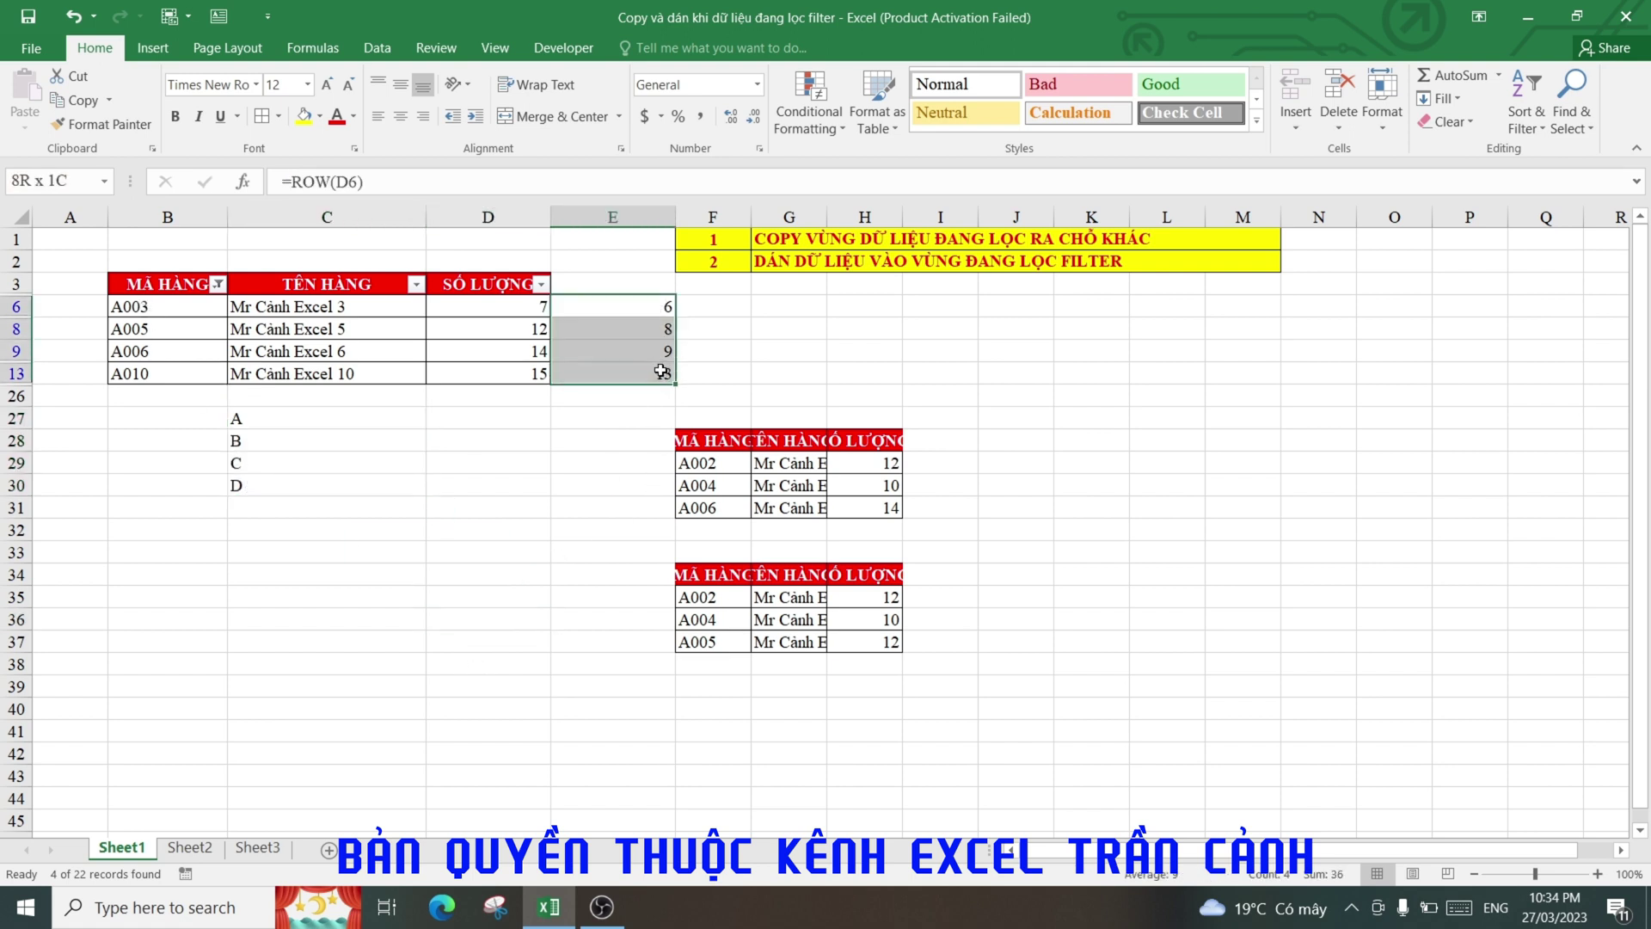
pyautogui.click(637, 314)
pyautogui.click(635, 322)
pyautogui.click(164, 311)
pyautogui.click(171, 331)
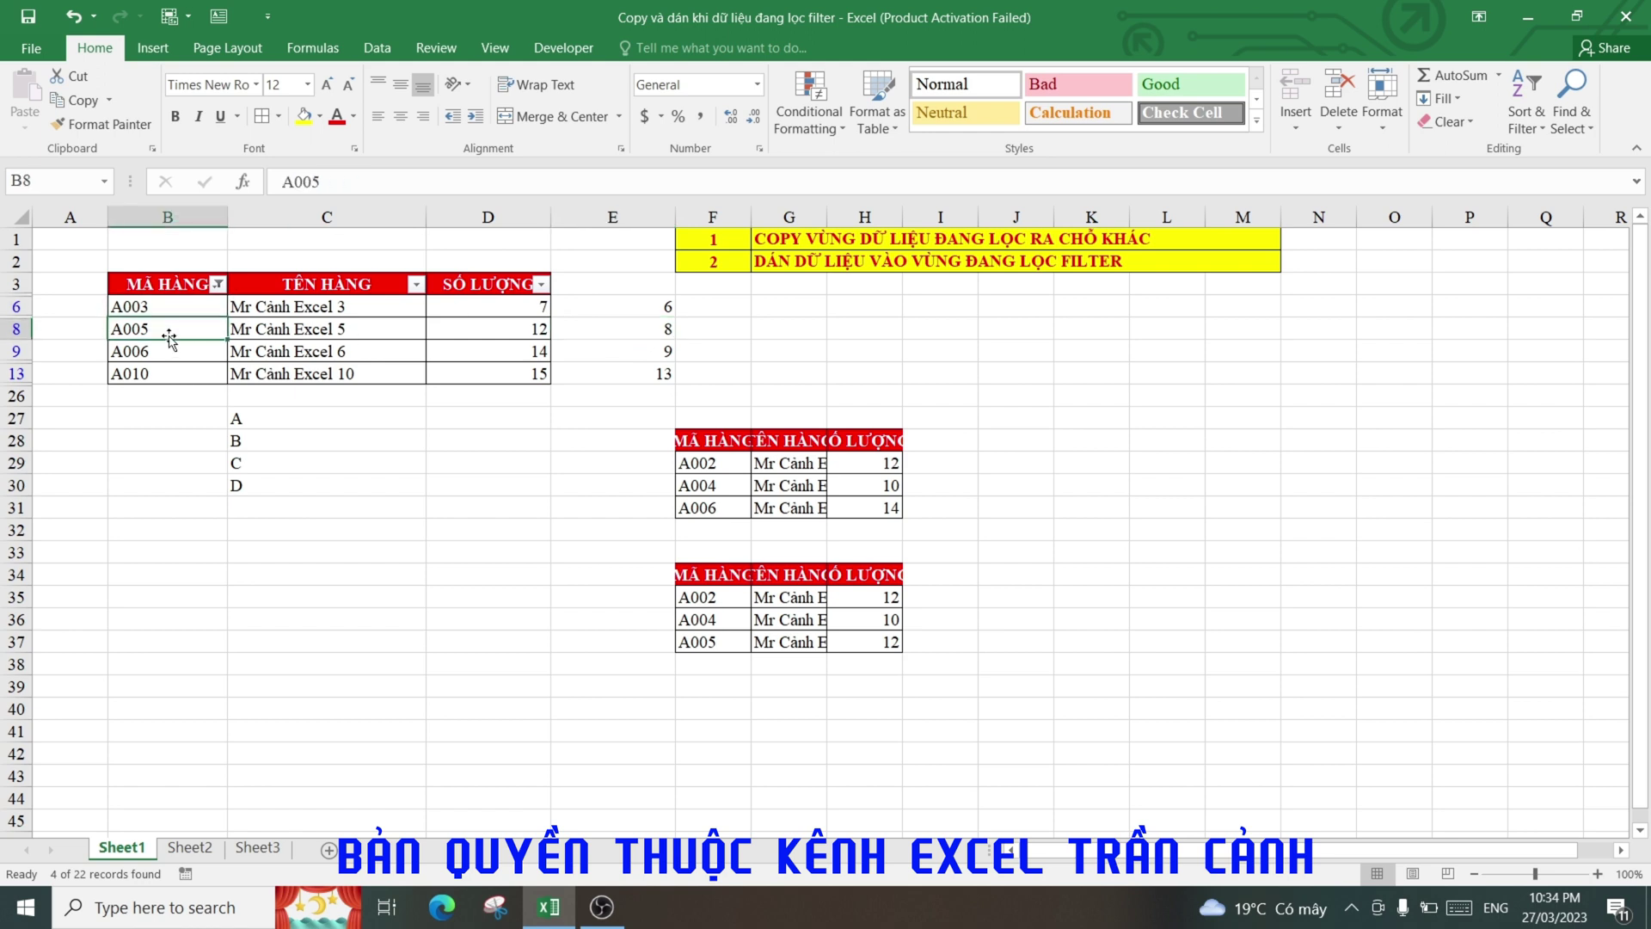
pyautogui.click(172, 351)
pyautogui.click(172, 372)
pyautogui.click(639, 303)
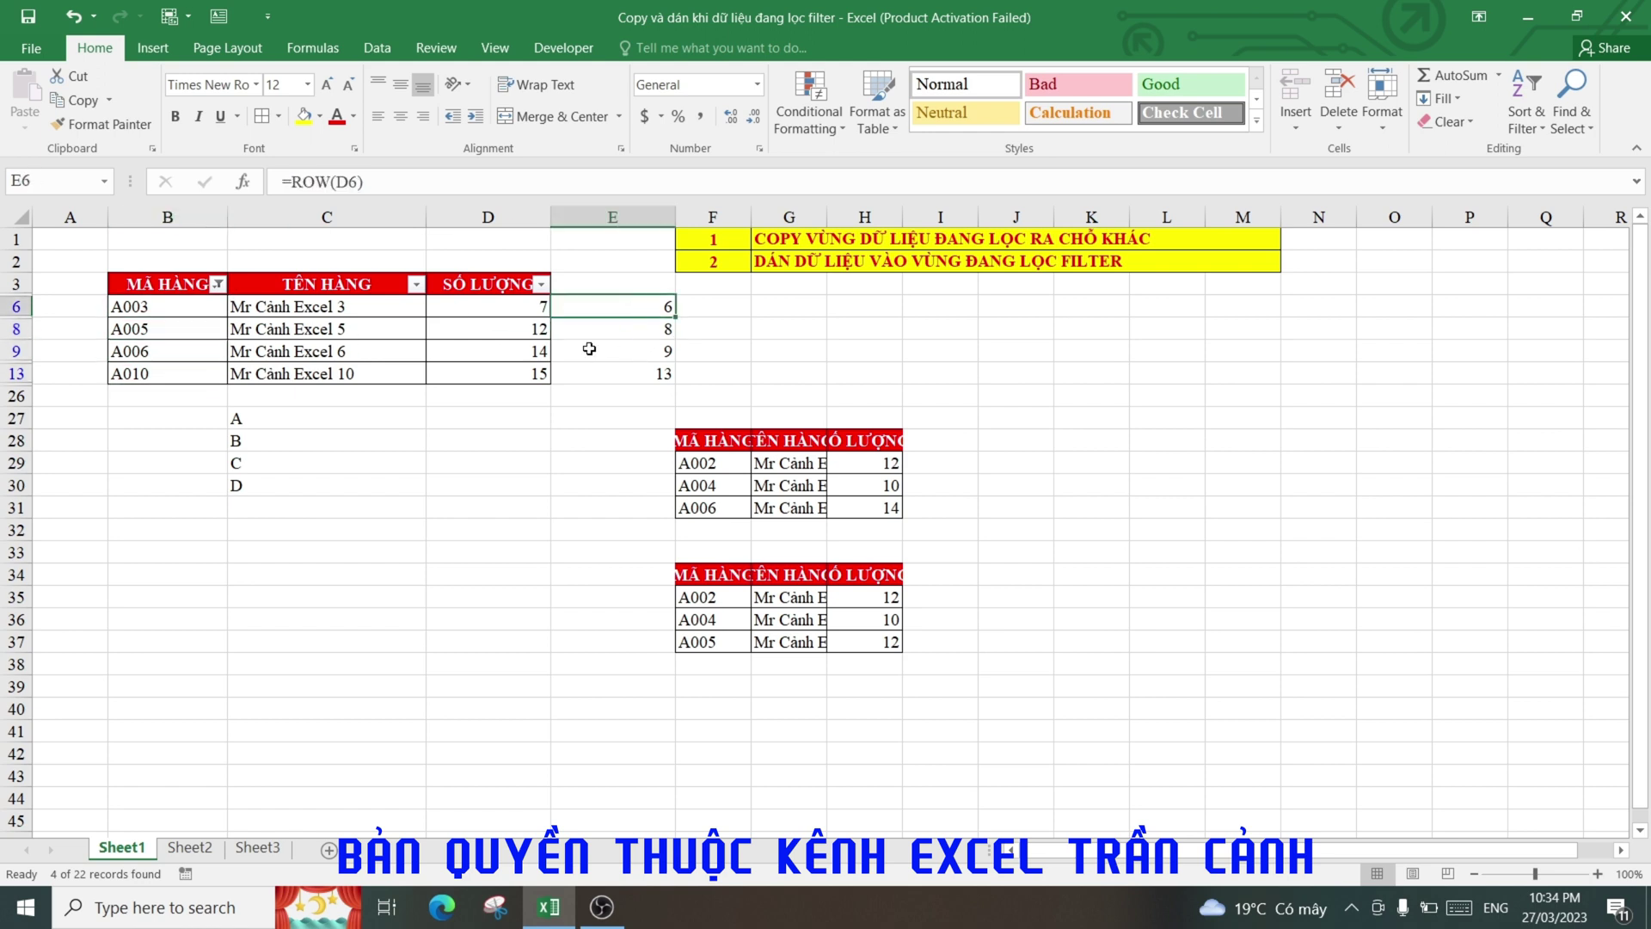
pyautogui.moveTo(255, 429); pyautogui.dragTo(258, 486)
pyautogui.click(184, 311)
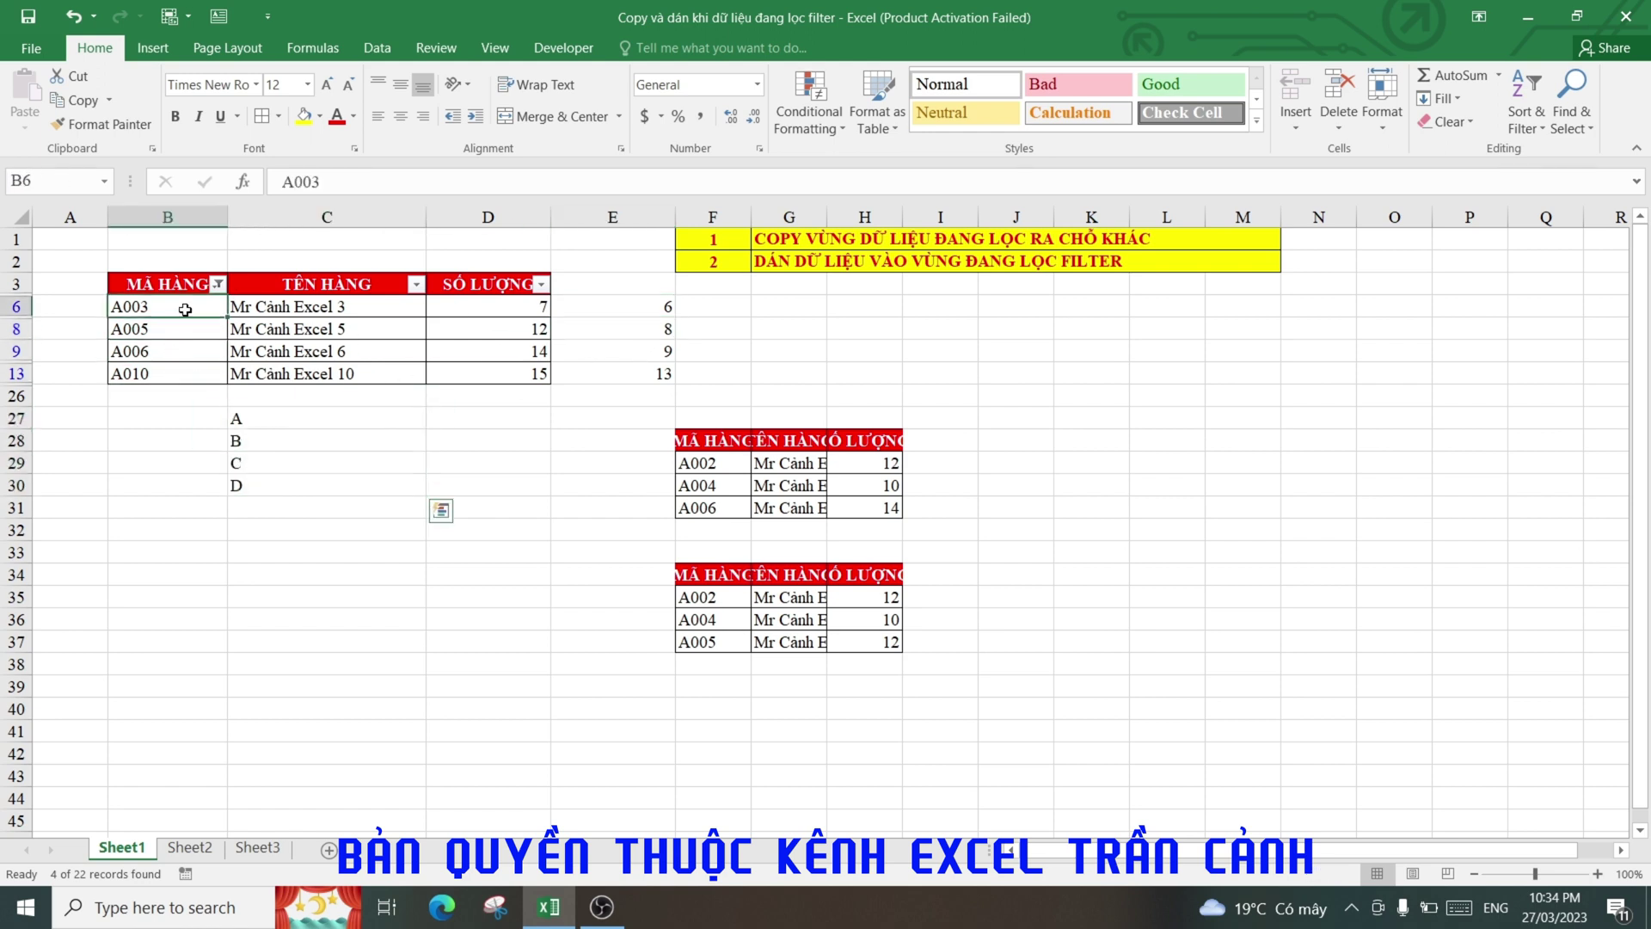
# Step: Copy the visible ROW numbers from E6:E13 and paste them into B27:B30 beside the value list
pyautogui.moveTo(639, 305); pyautogui.dragTo(639, 372)
pyautogui.rightClick(641, 323)
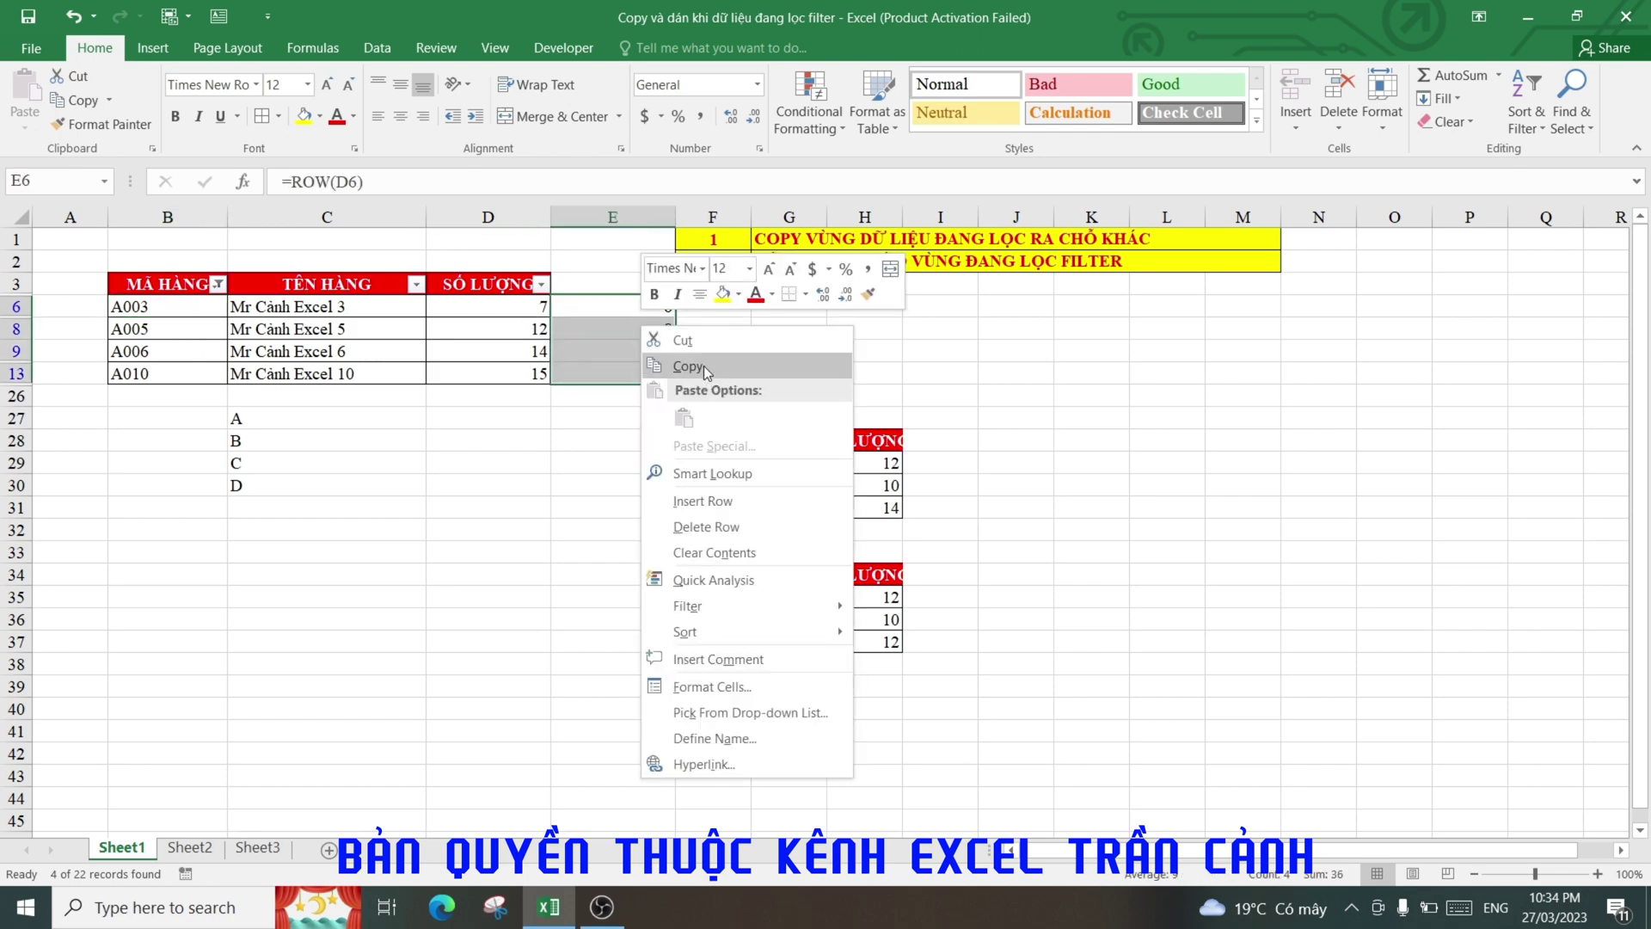
pyautogui.click(704, 365)
pyautogui.click(188, 419)
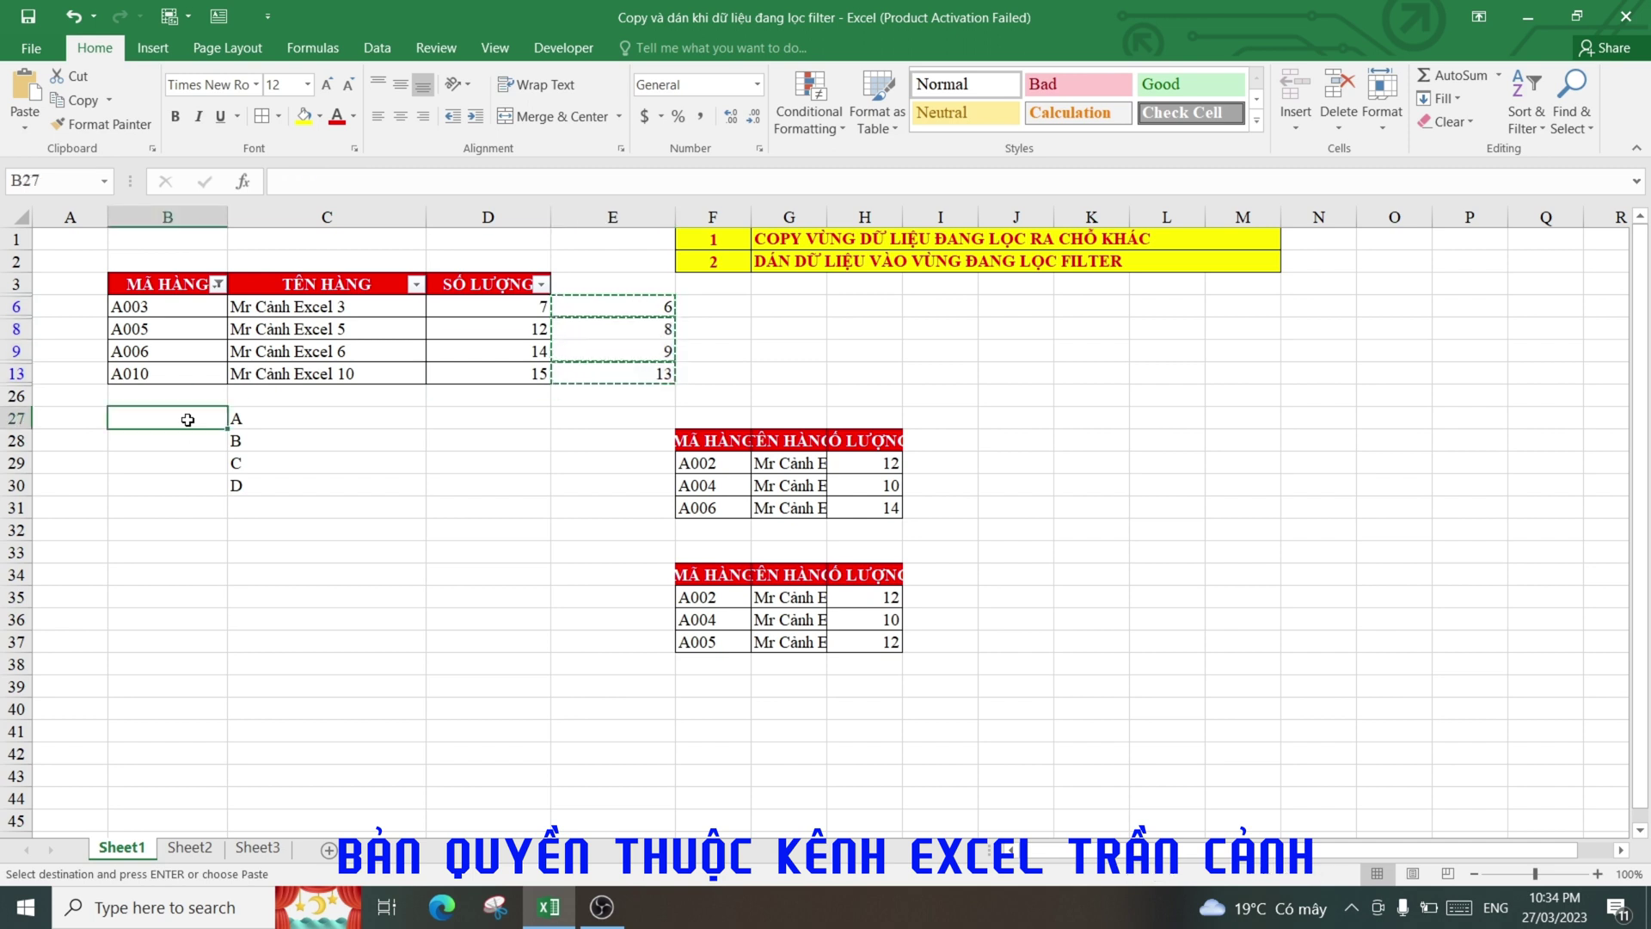
pyautogui.rightClick(187, 419)
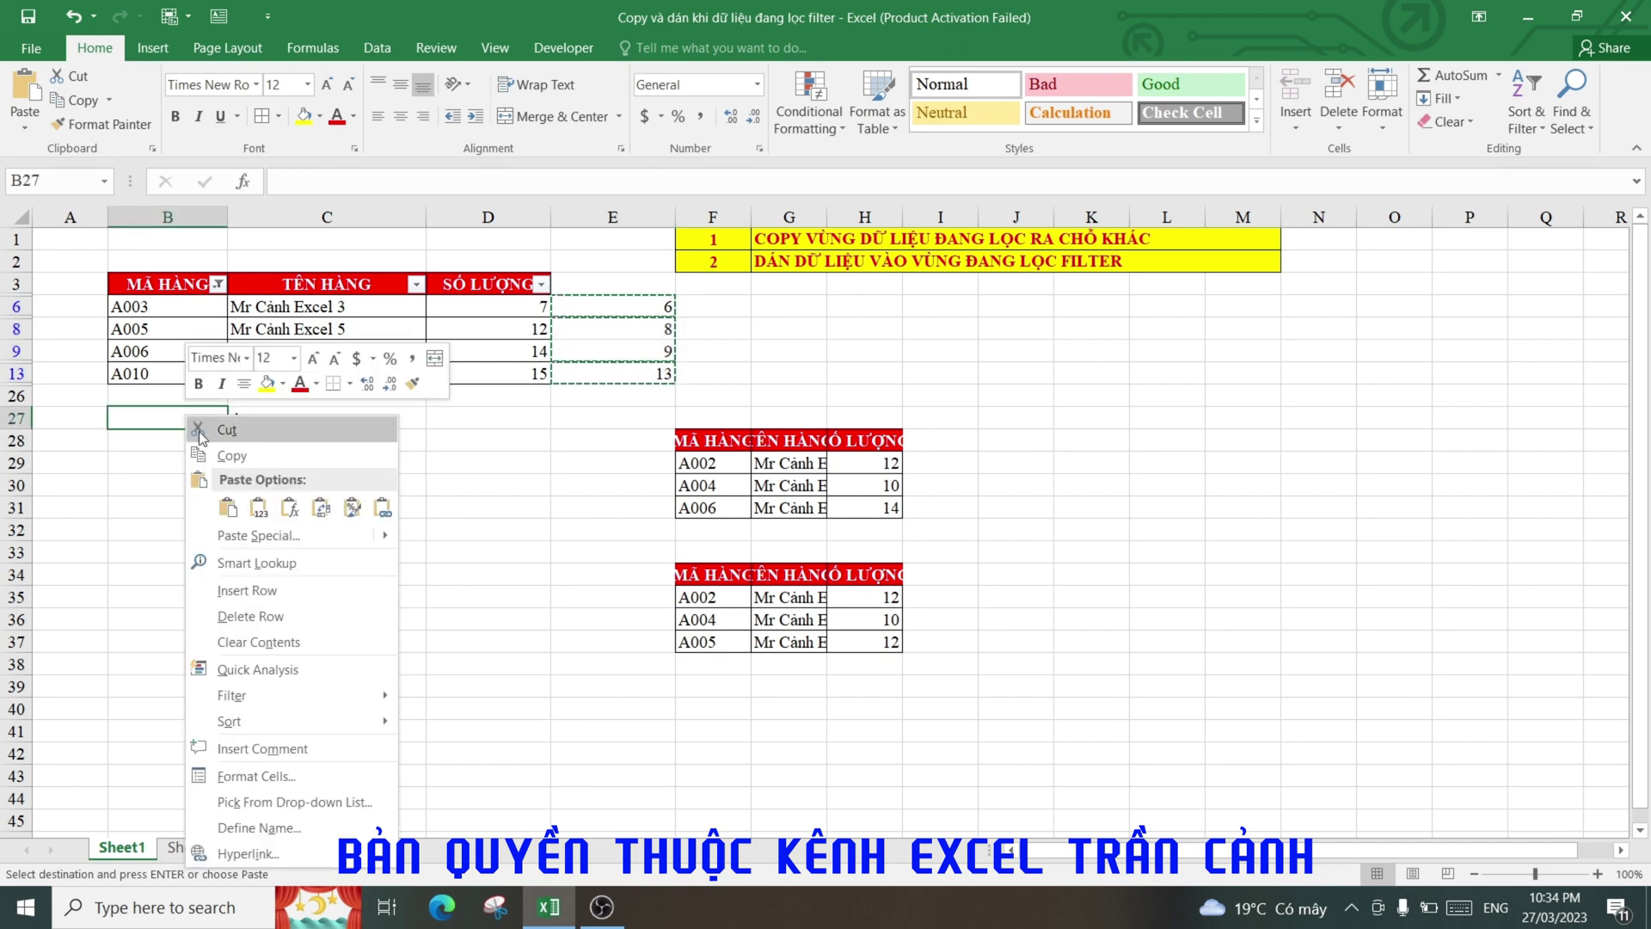
pyautogui.moveTo(378, 535)
pyautogui.click(265, 542)
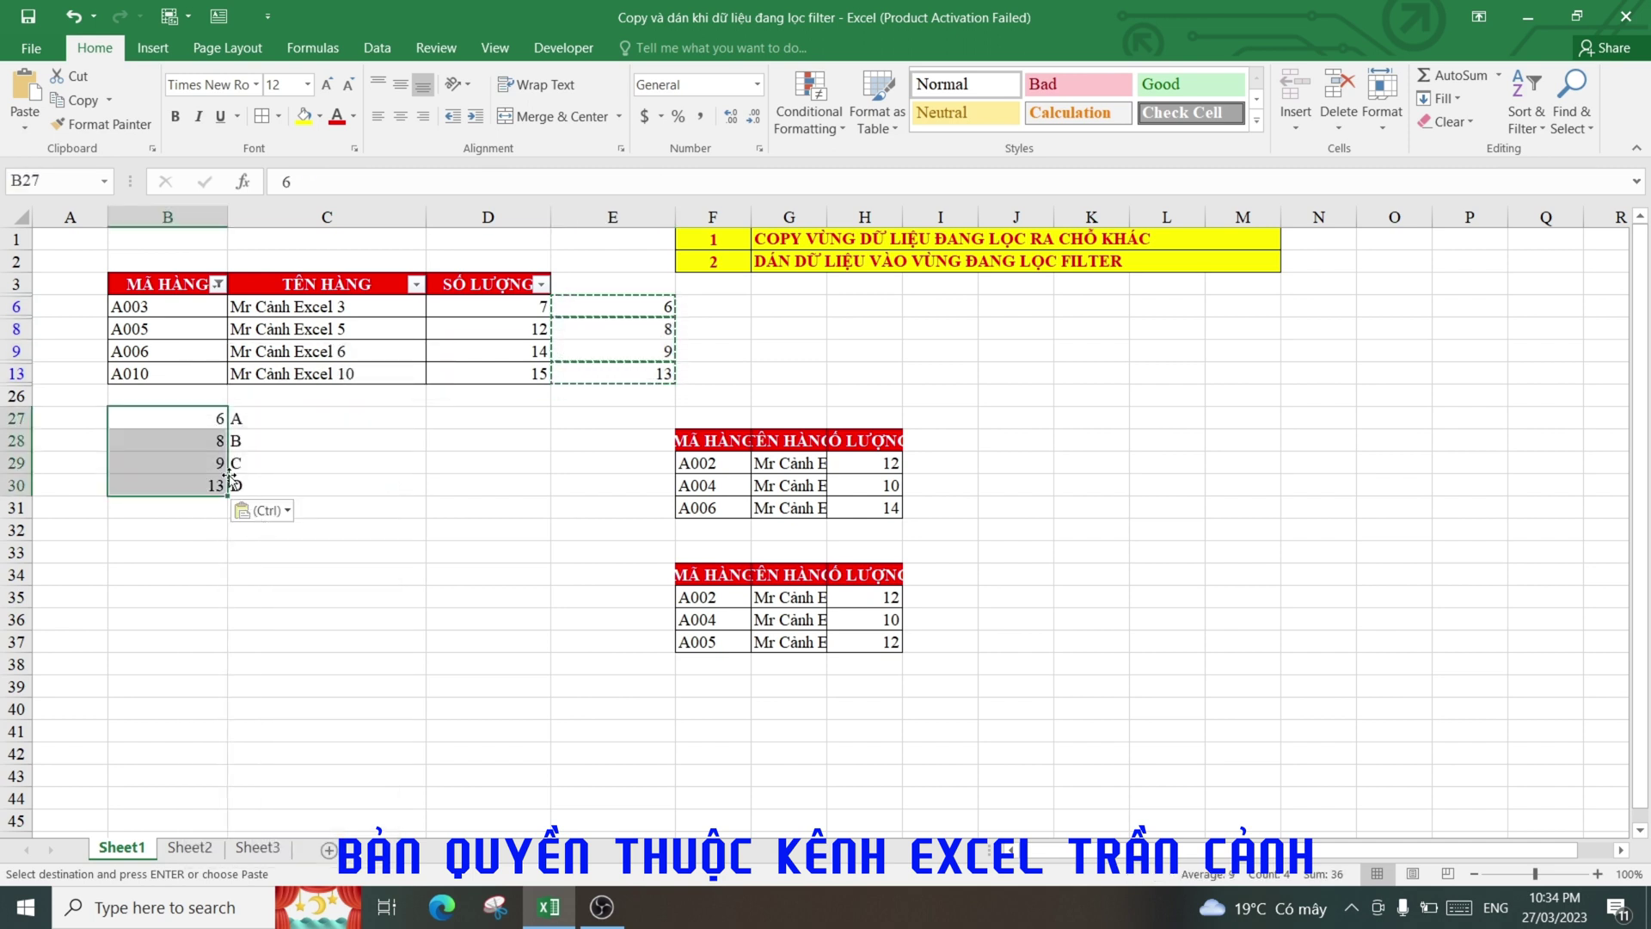
pyautogui.click(378, 529)
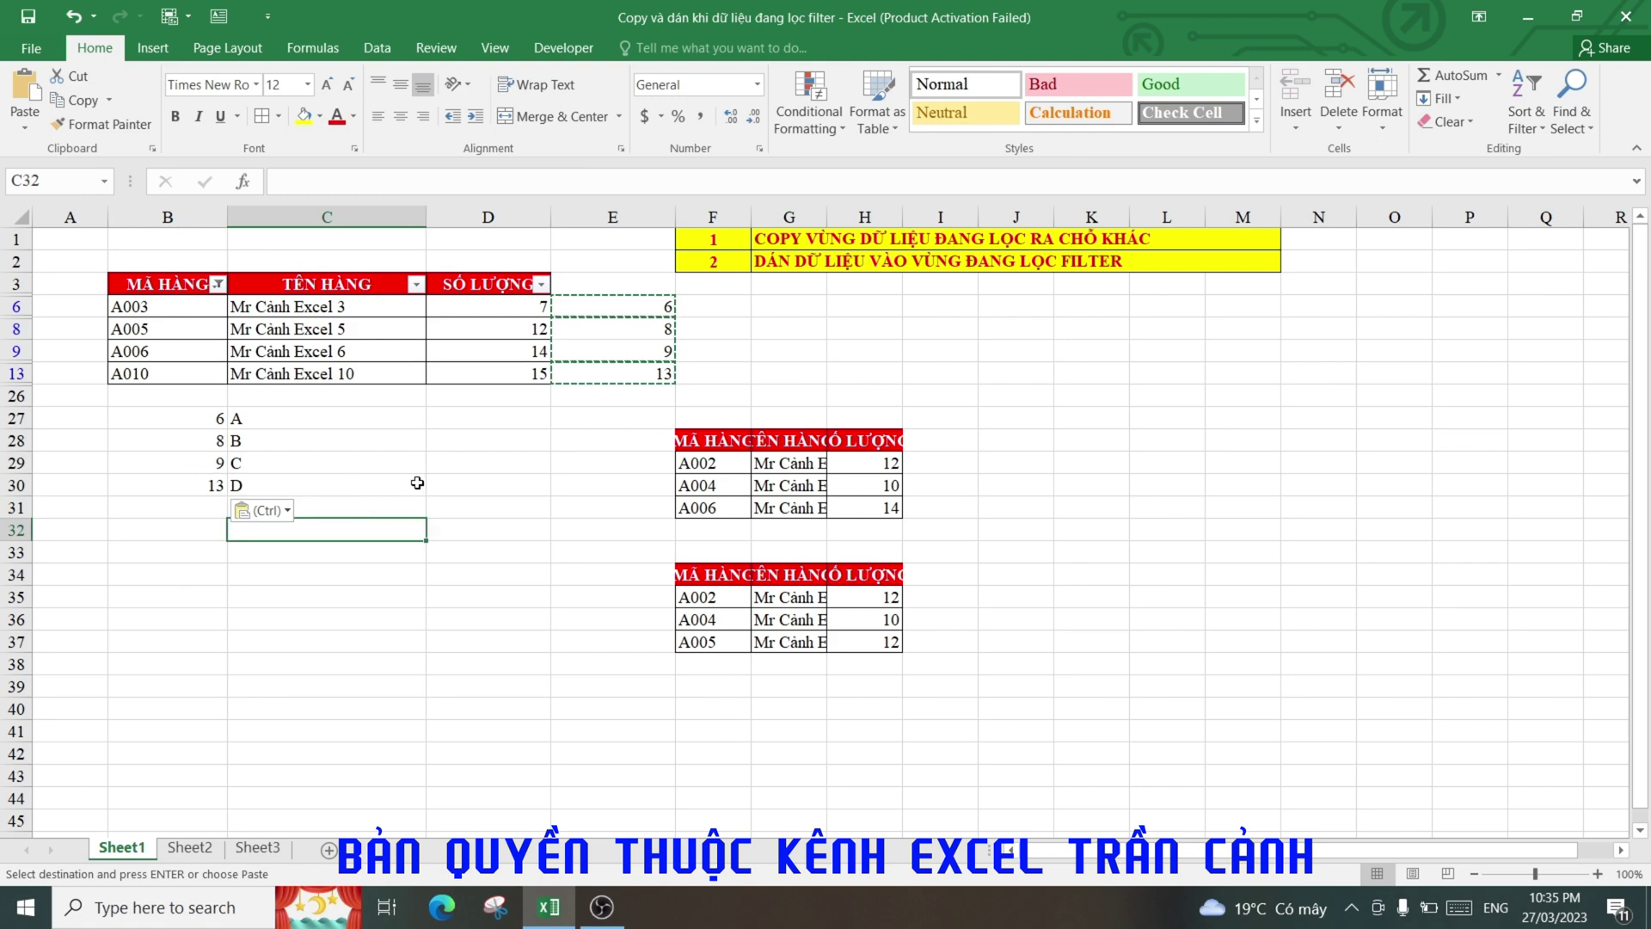
# Step: Start a VLOOKUP formula in F6 with lookup value E6 and the absolute table range $B$27:$C$30
pyautogui.click(729, 309)
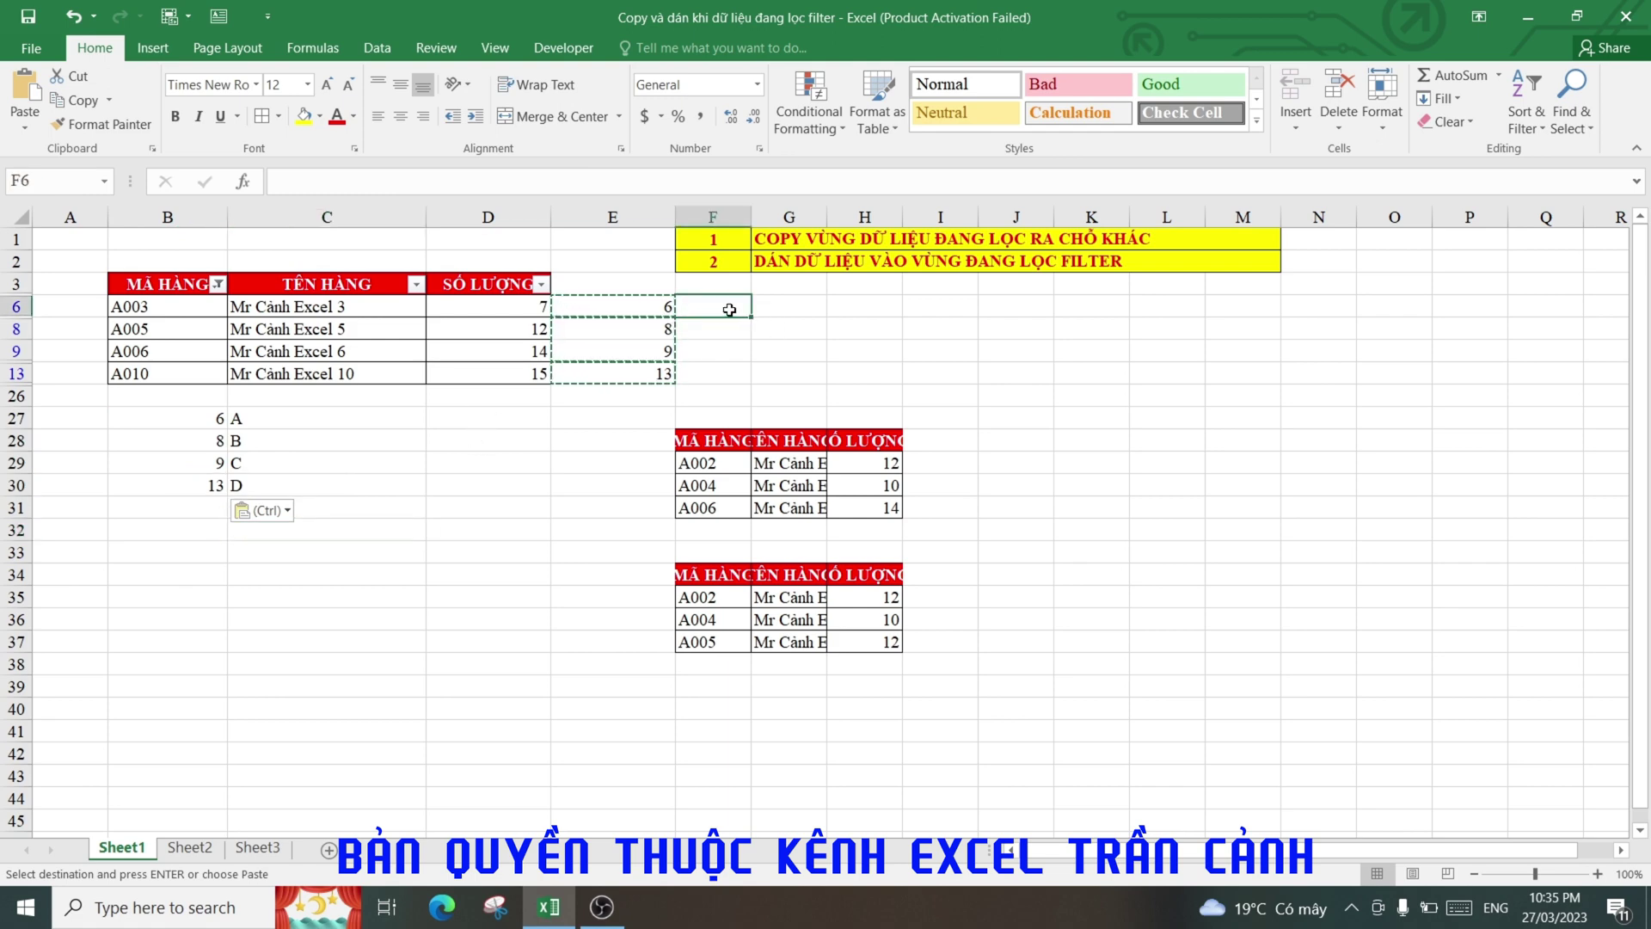
pyautogui.press('Escape')
pyautogui.write('=')
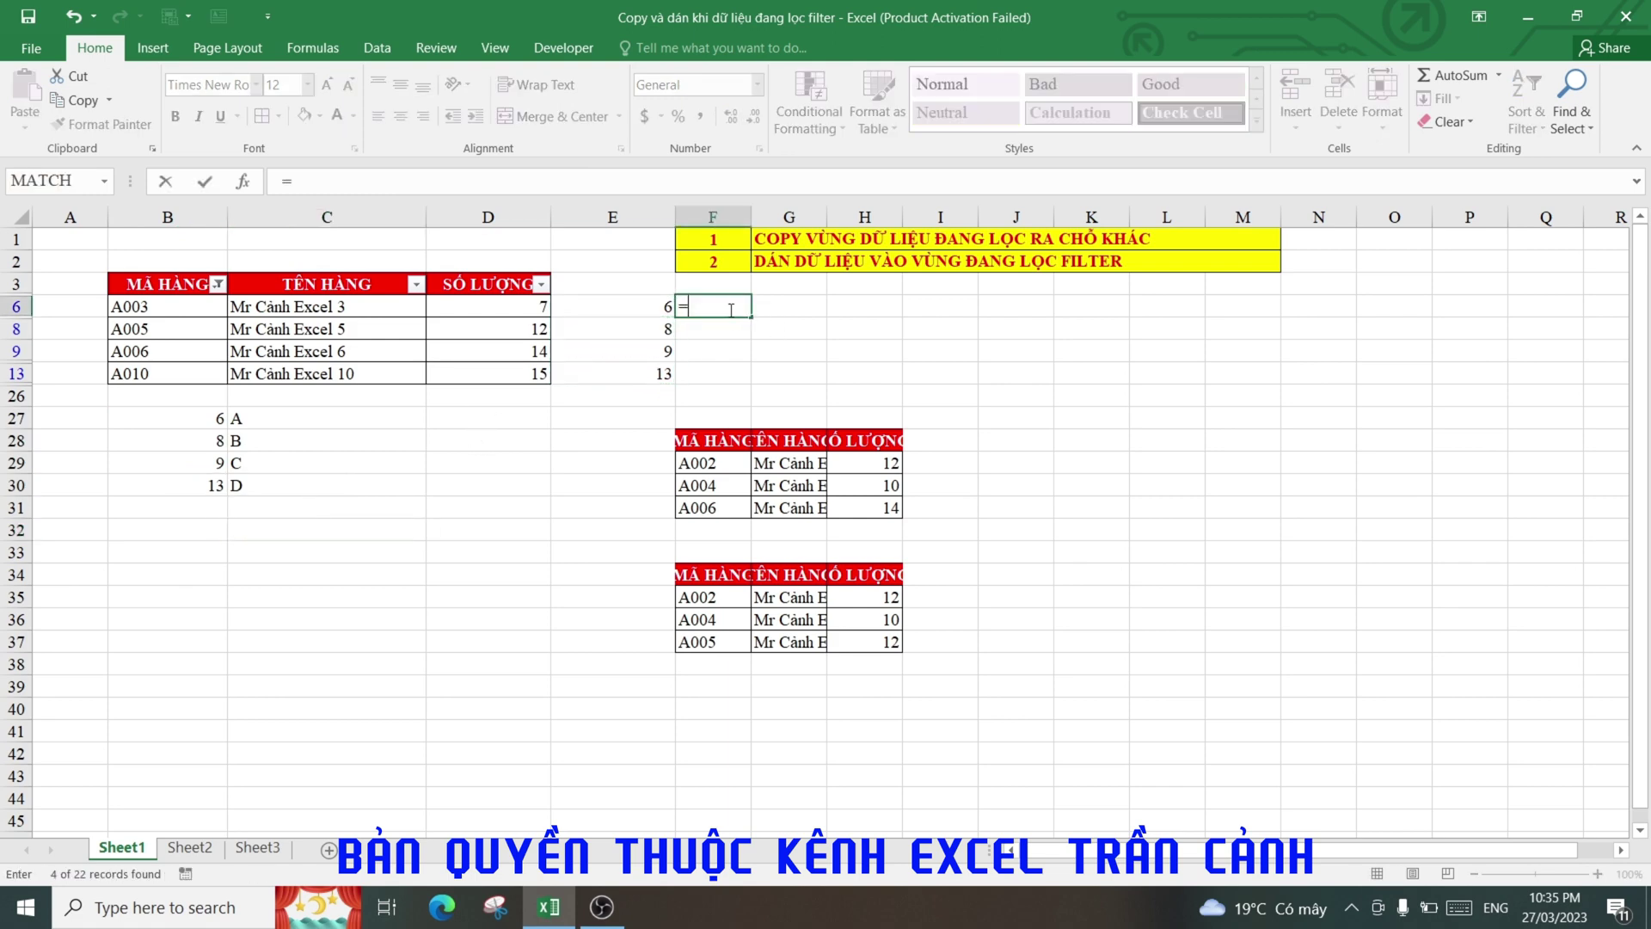
pyautogui.click(104, 181)
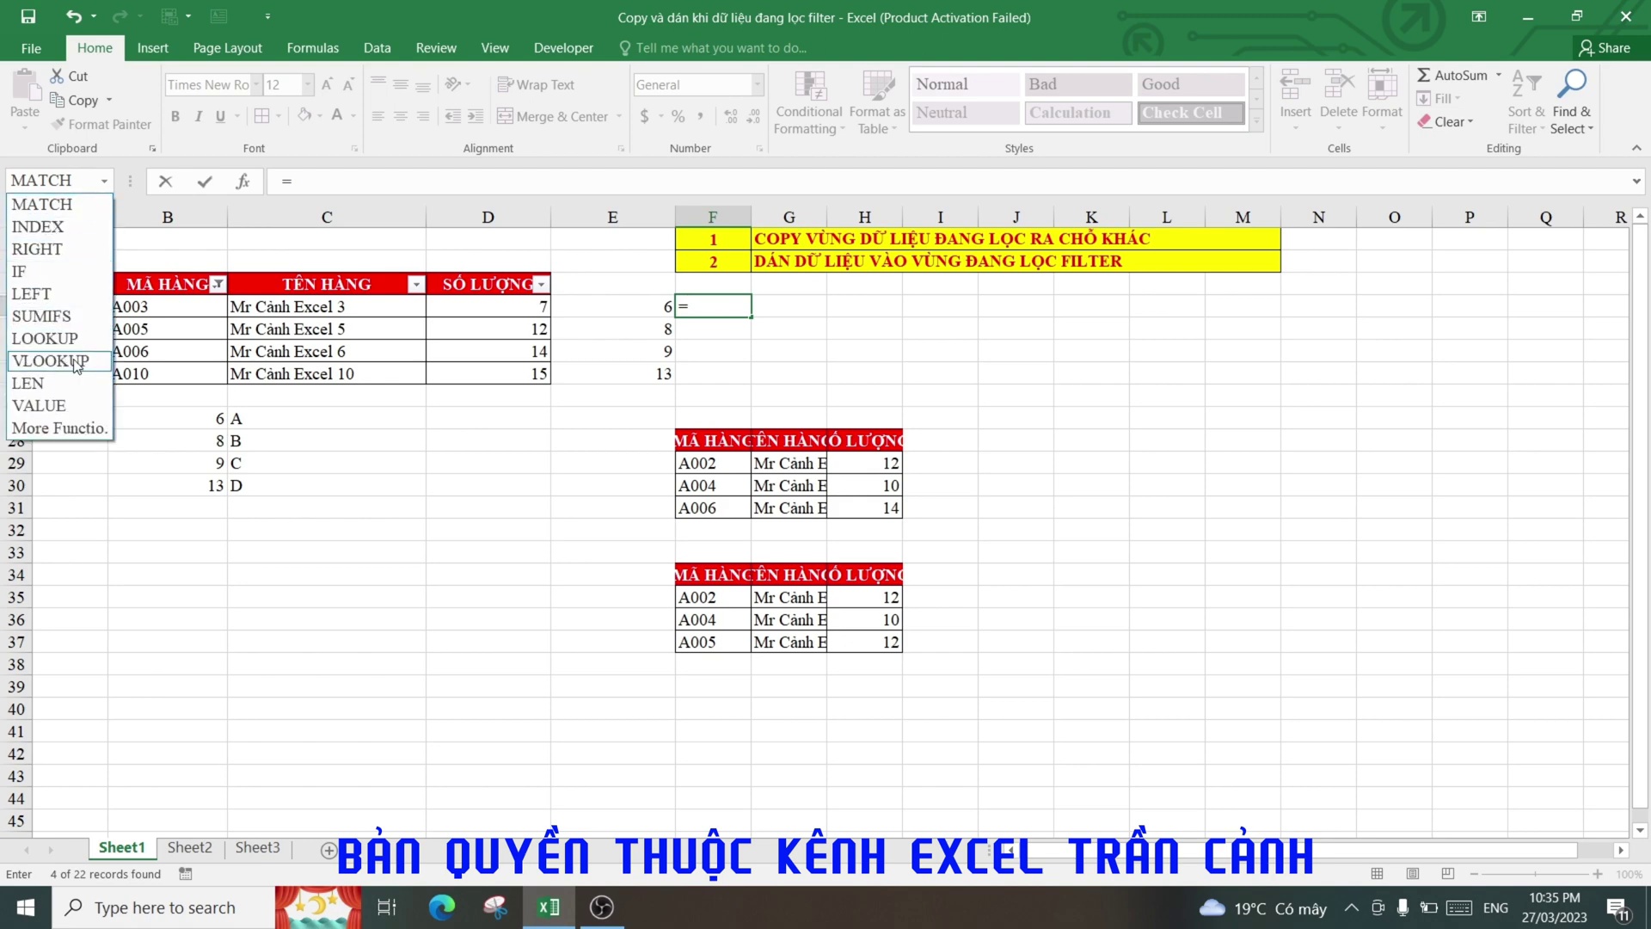
pyautogui.click(77, 361)
pyautogui.click(645, 307)
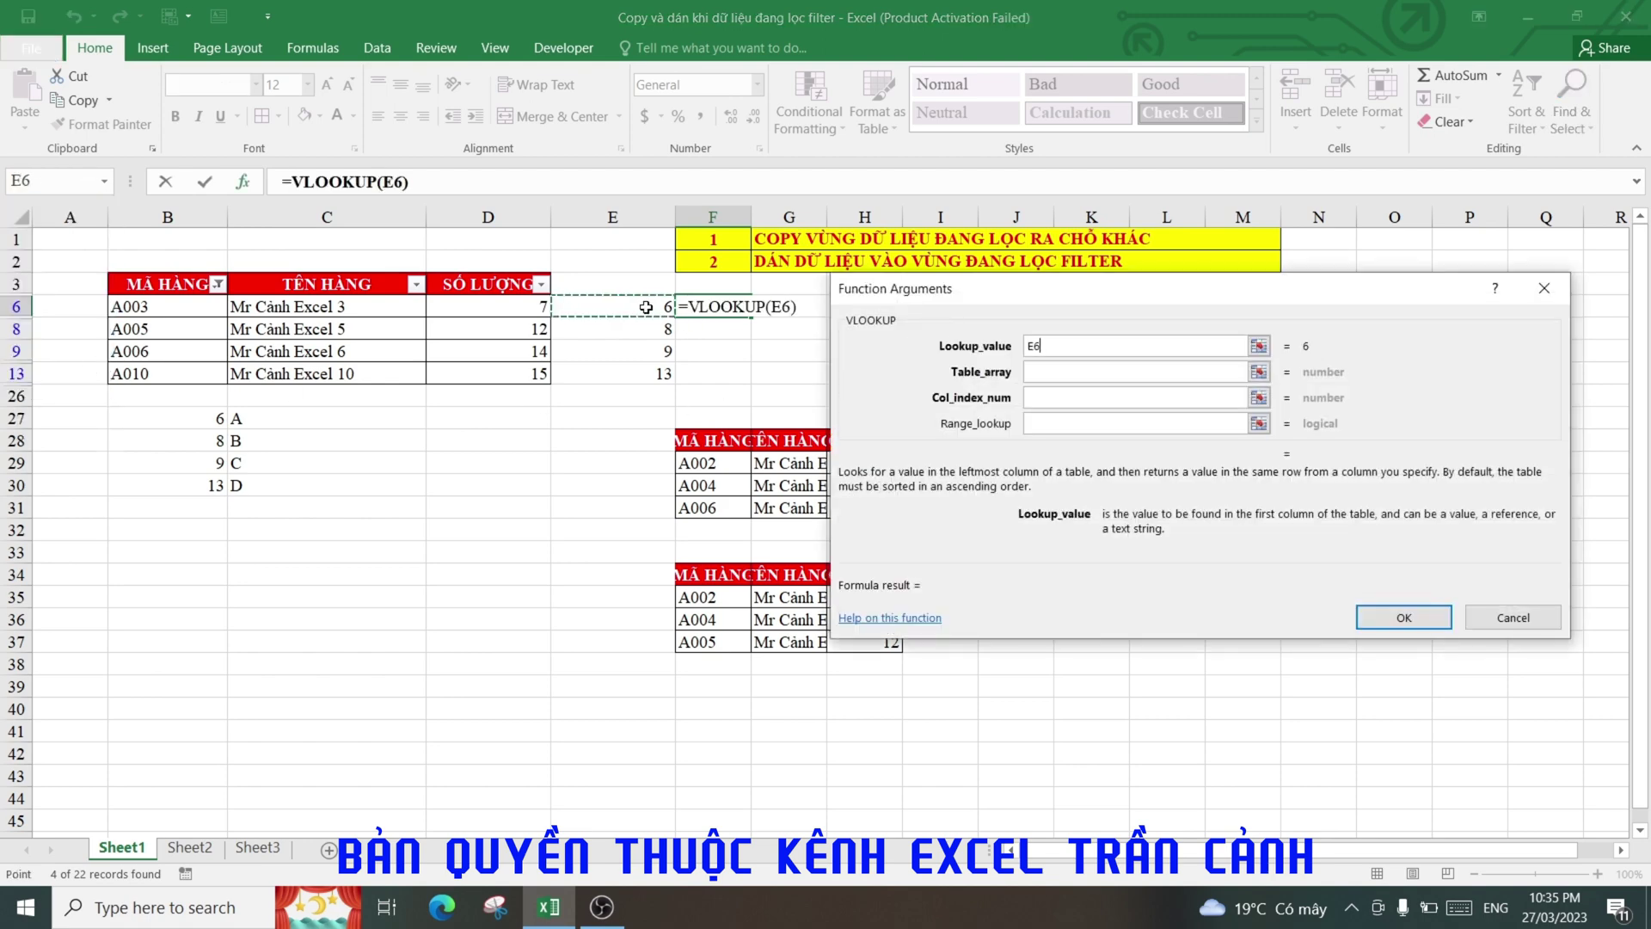
pyautogui.click(1052, 374)
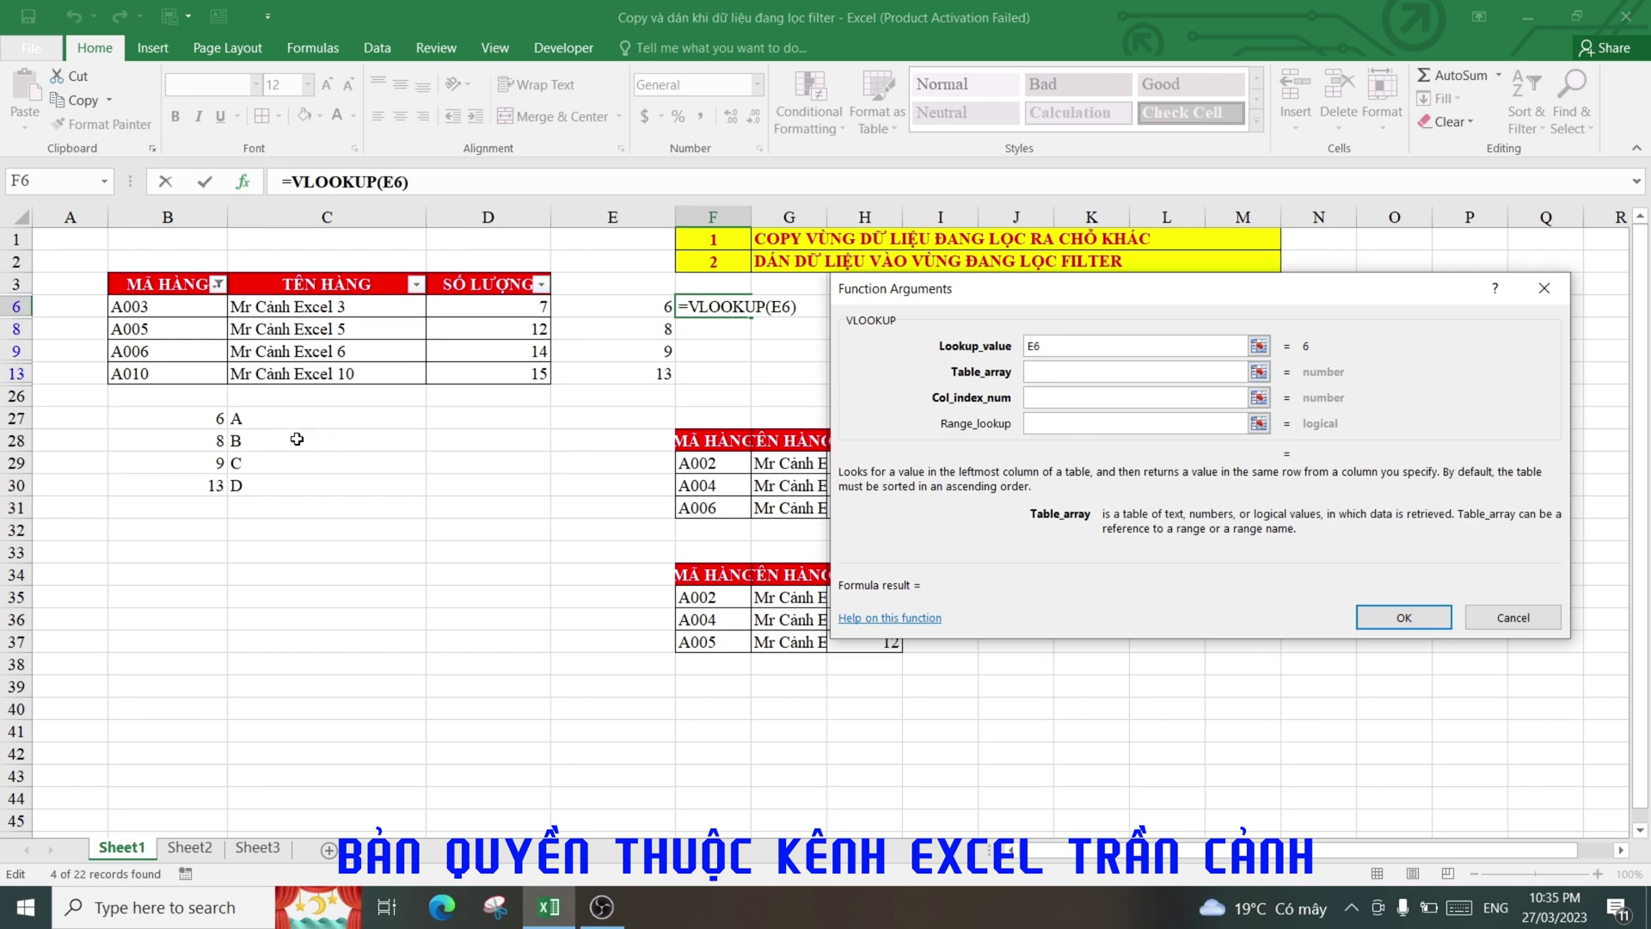
pyautogui.moveTo(202, 422); pyautogui.dragTo(259, 485)
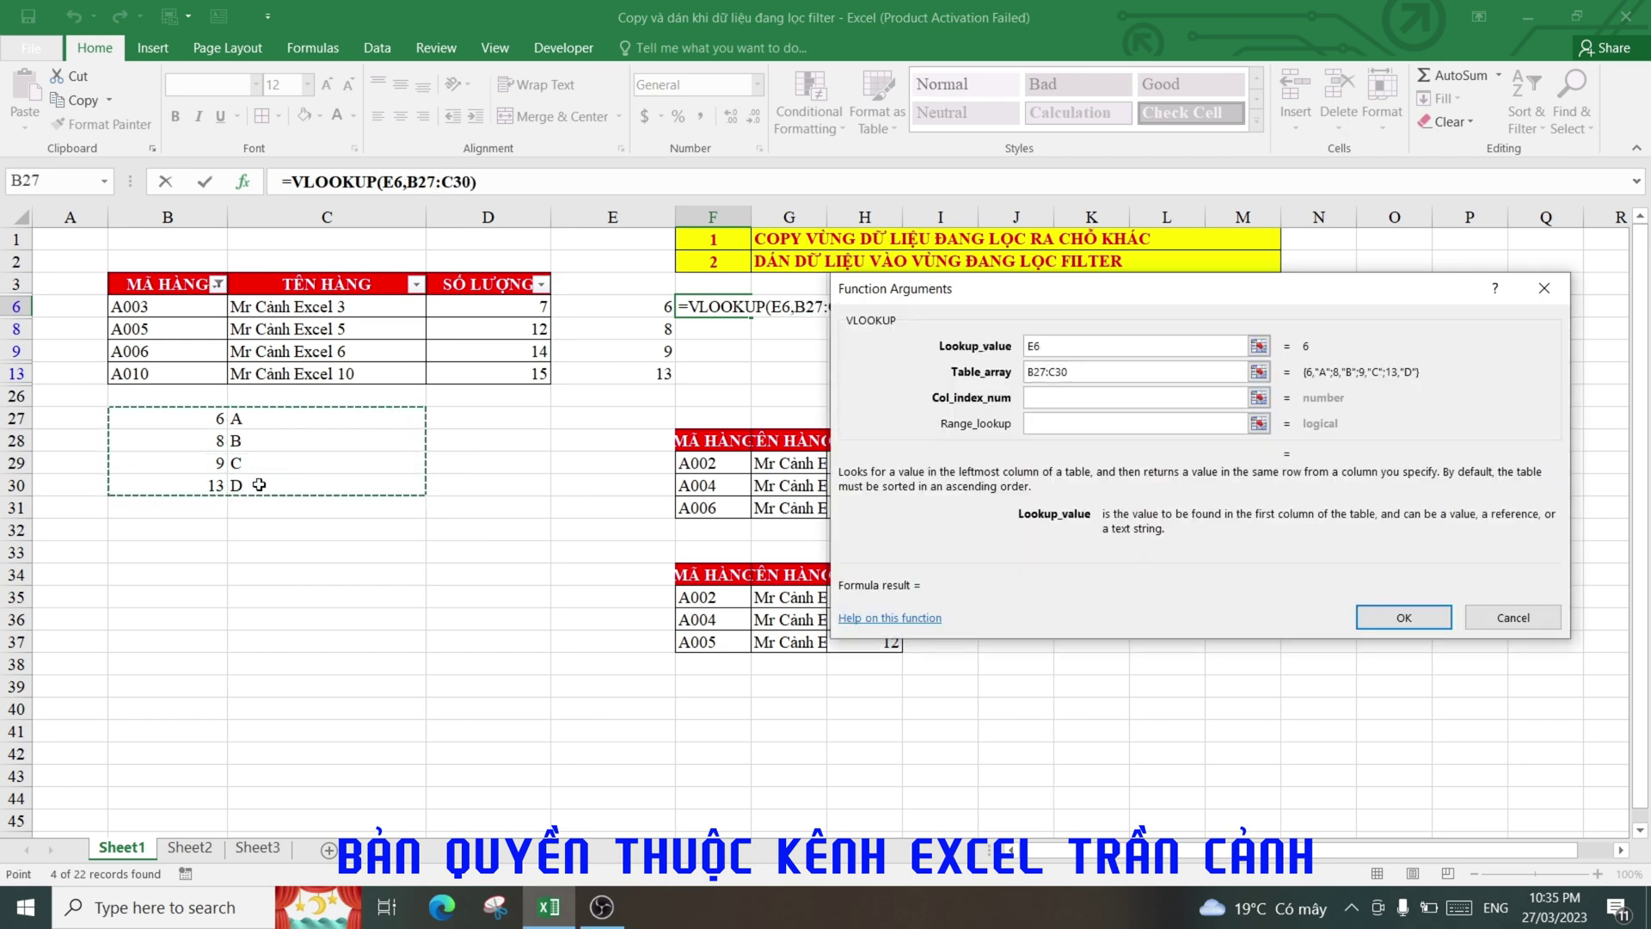
pyautogui.press('F4')
# Step: Complete the F6 VLOOKUP with column index 2 and range lookup 0, and fill it through the visible rows to F13
pyautogui.click(1053, 395)
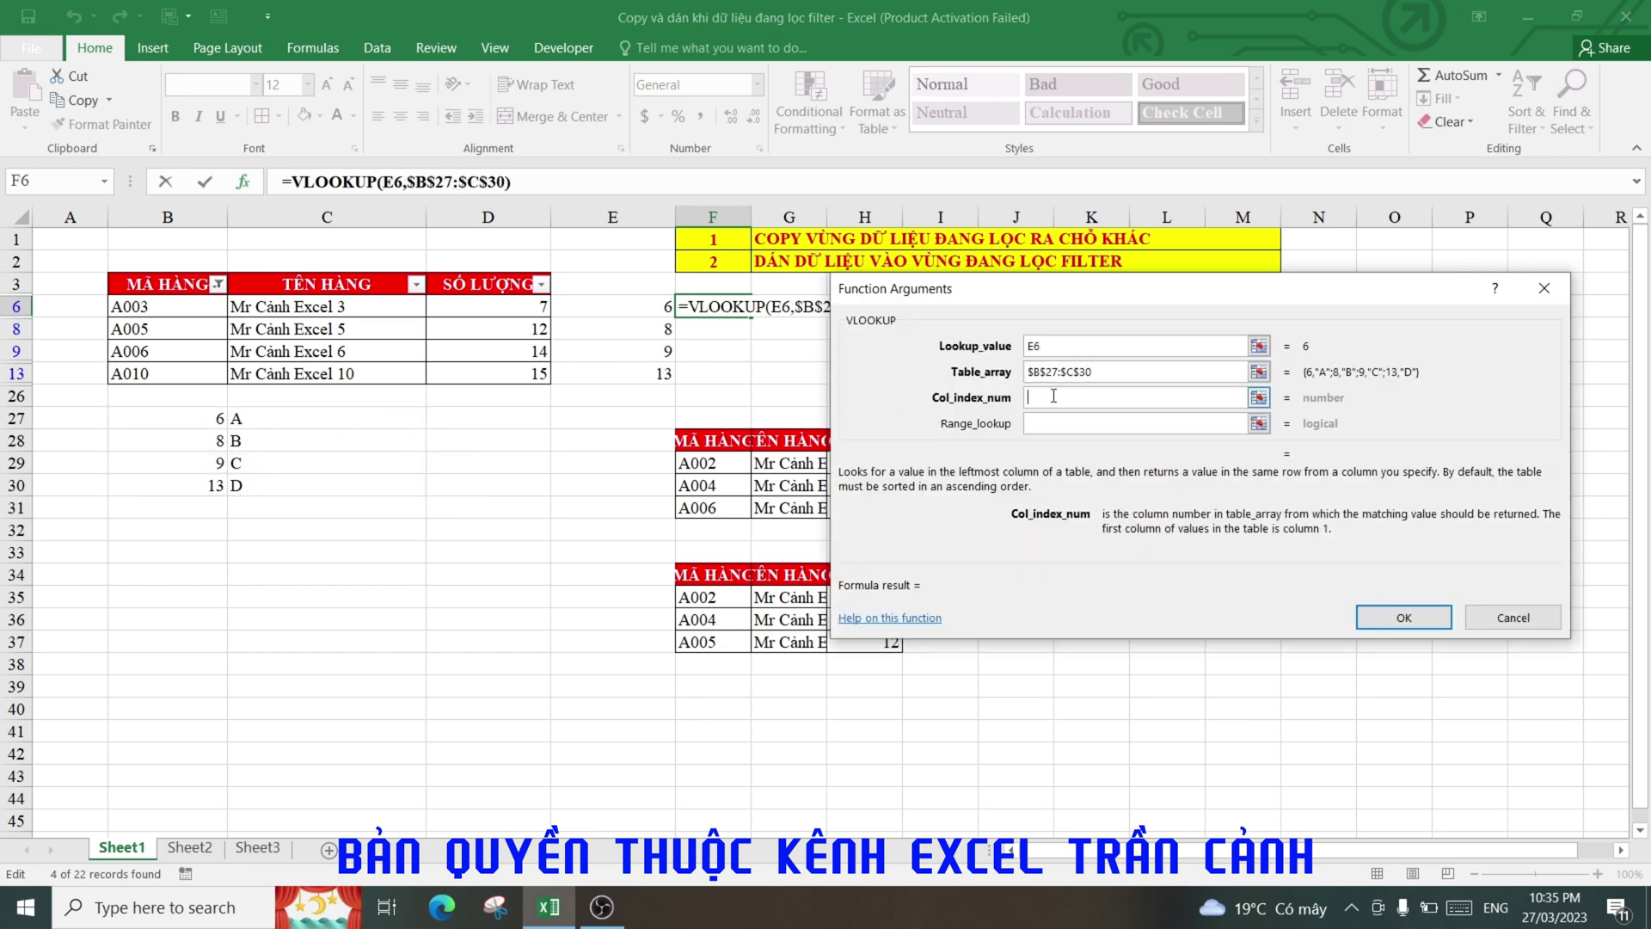
pyautogui.write('2')
pyautogui.click(1069, 423)
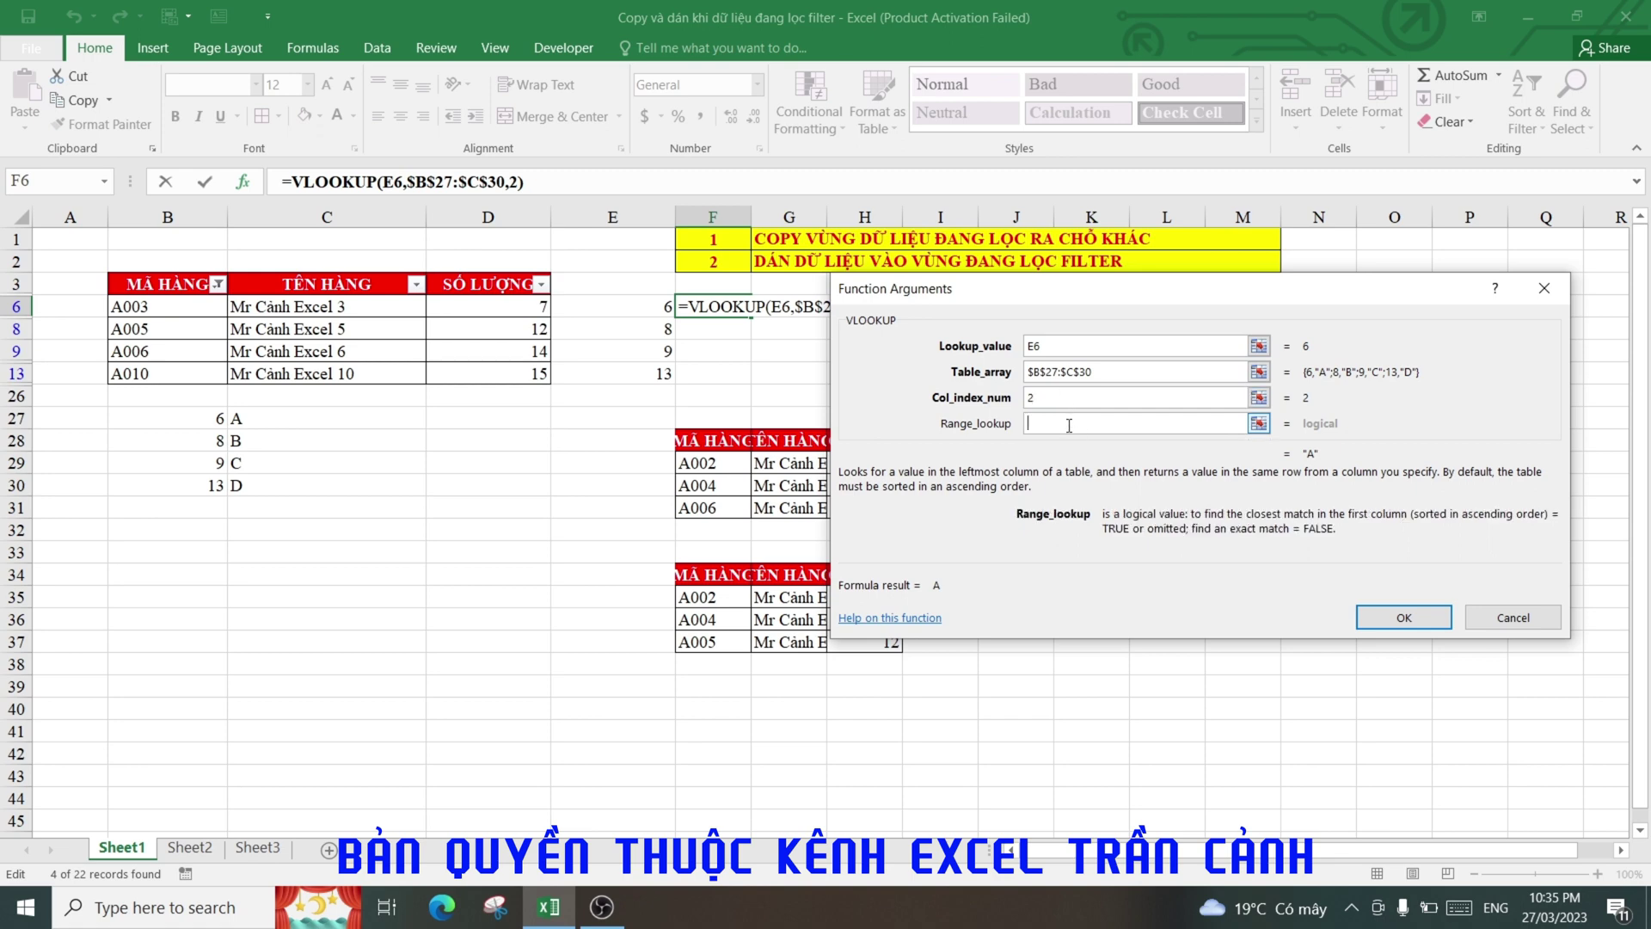
pyautogui.click(1404, 616)
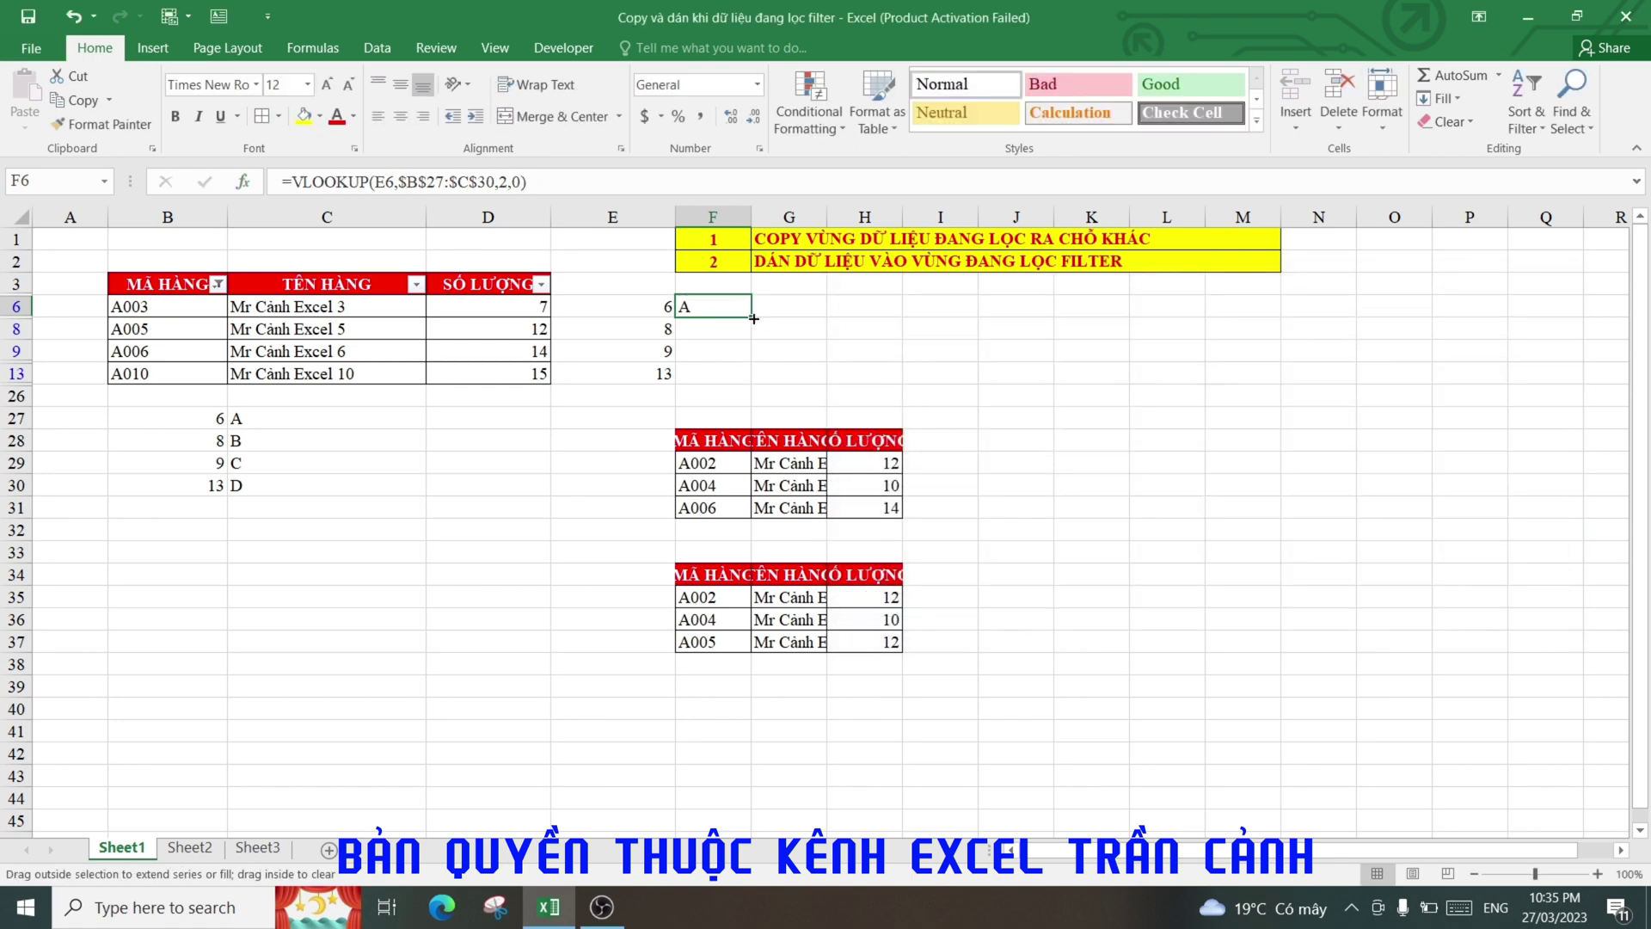
pyautogui.moveTo(753, 317); pyautogui.dragTo(753, 383)
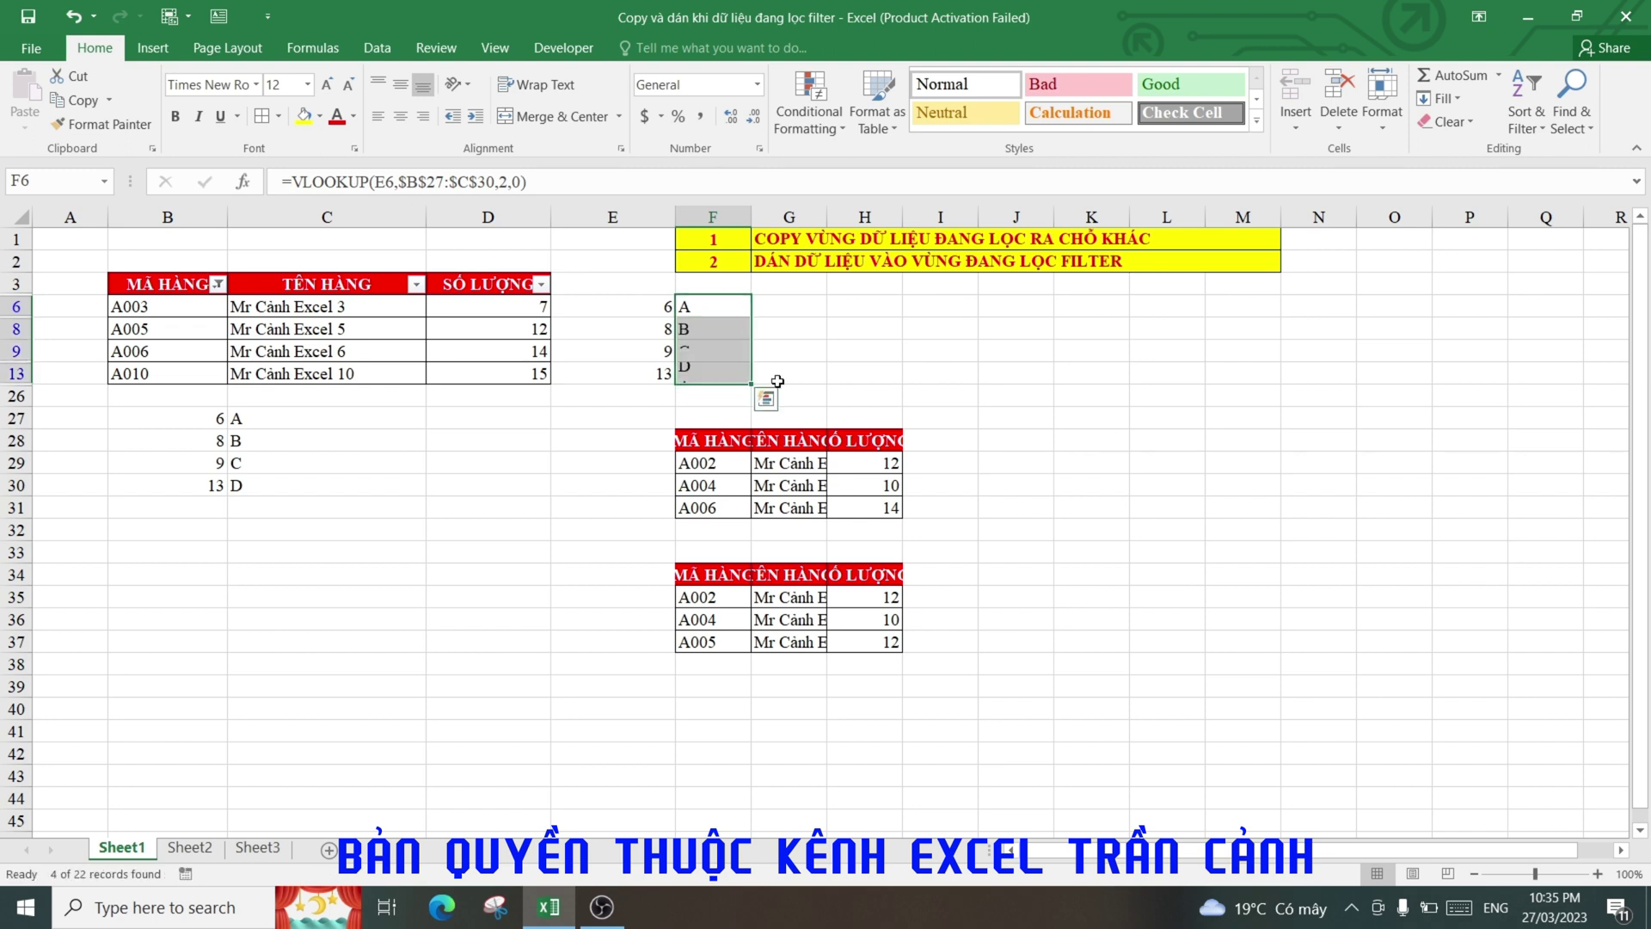
# Step: Check the visible ROW numbers in E6:E13 against the lookup results and show all MÃ HÀNG rows again
pyautogui.click(662, 309)
pyautogui.click(667, 331)
pyautogui.click(675, 348)
pyautogui.click(668, 372)
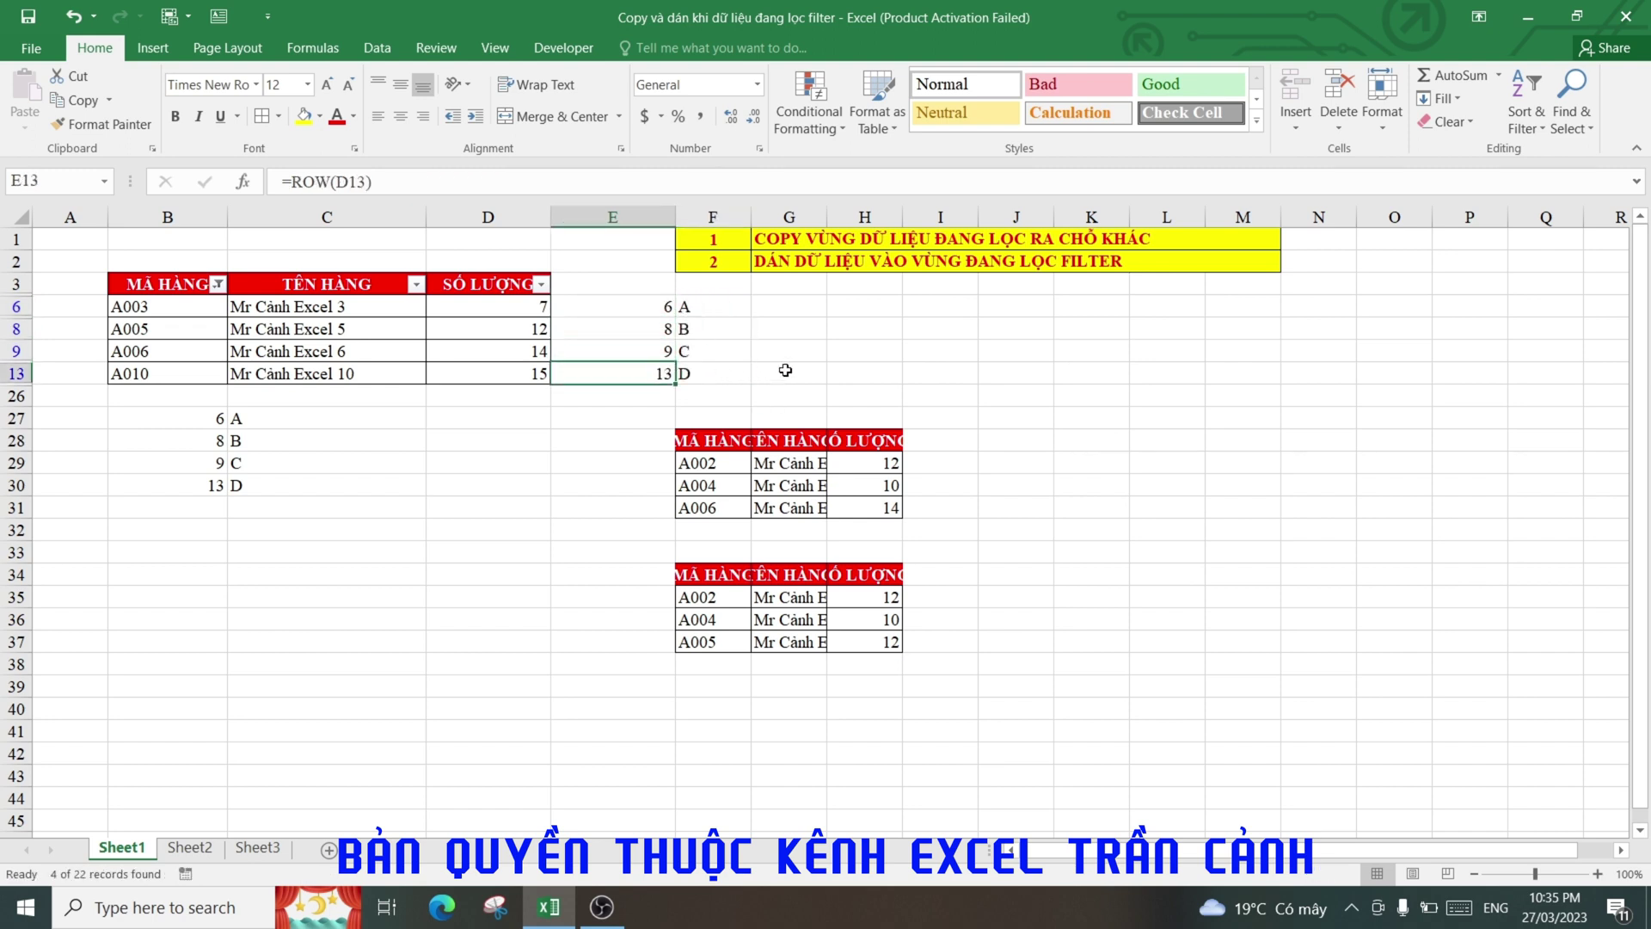
pyautogui.moveTo(344, 463); pyautogui.dragTo(348, 443)
pyautogui.click(218, 284)
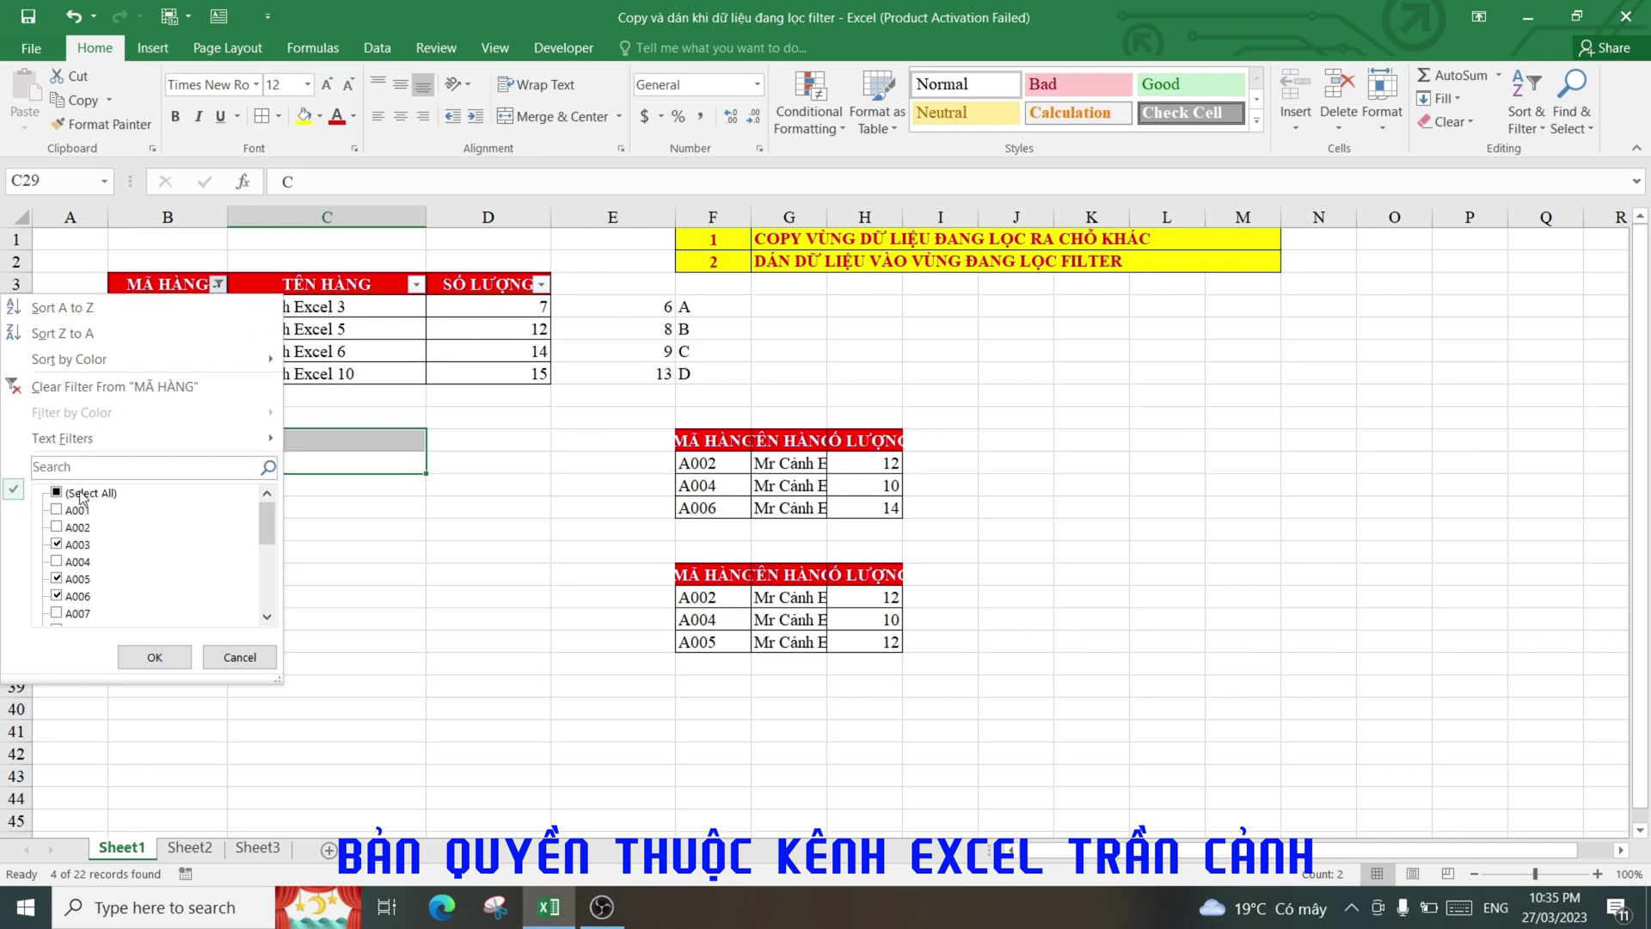
pyautogui.click(60, 494)
pyautogui.click(155, 657)
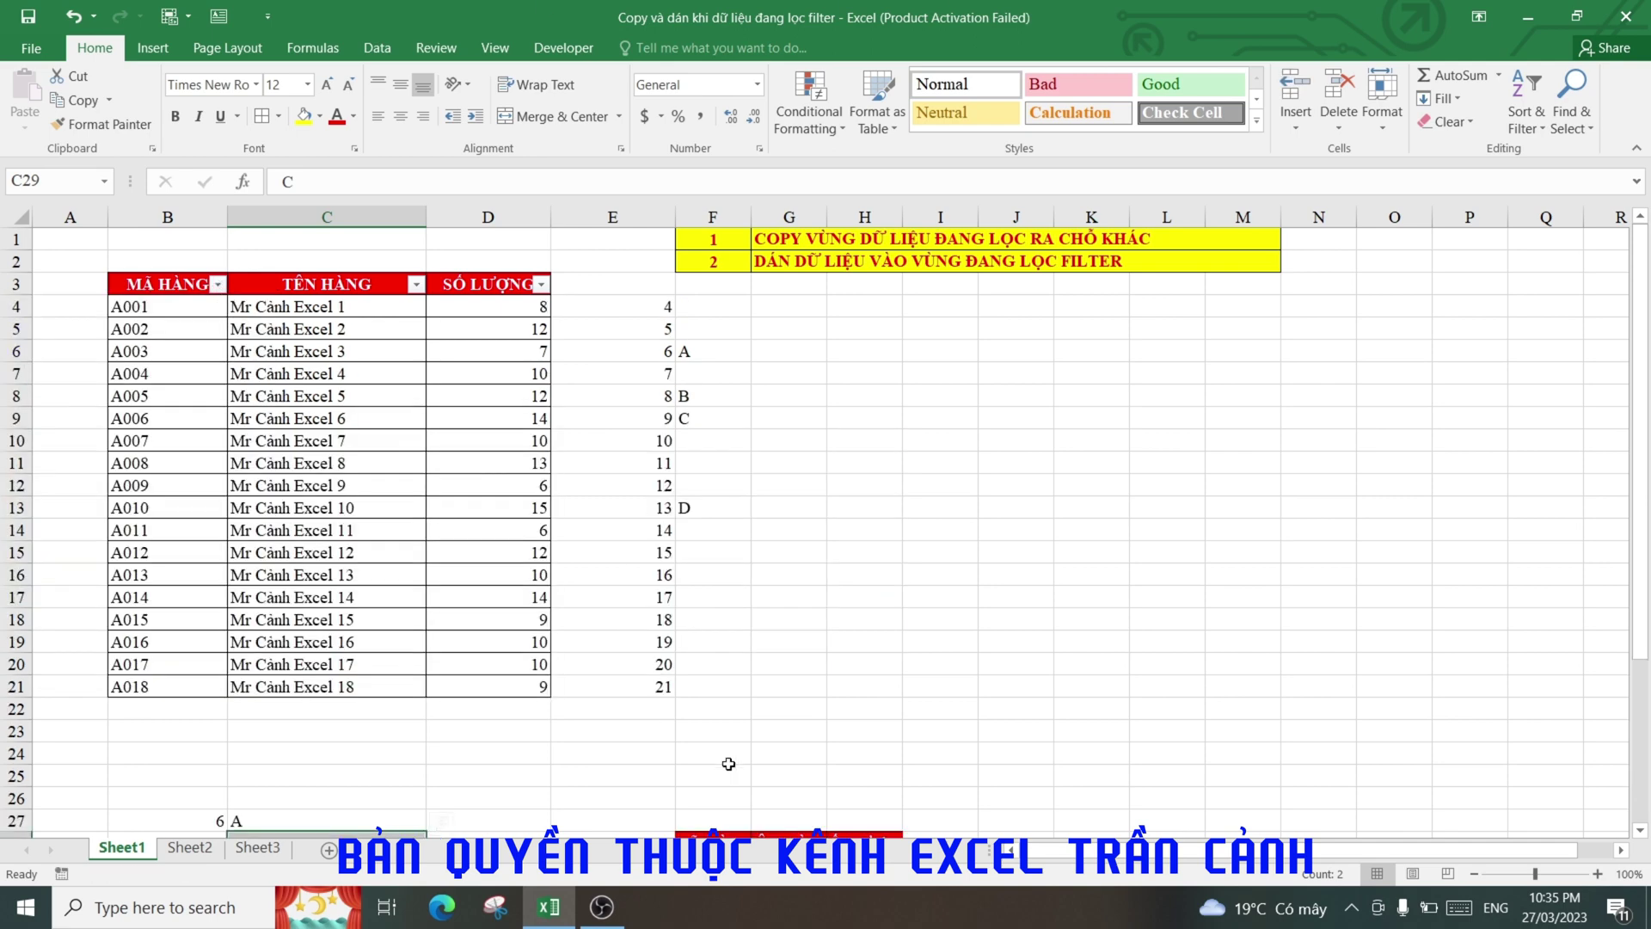
pyautogui.click(935, 535)
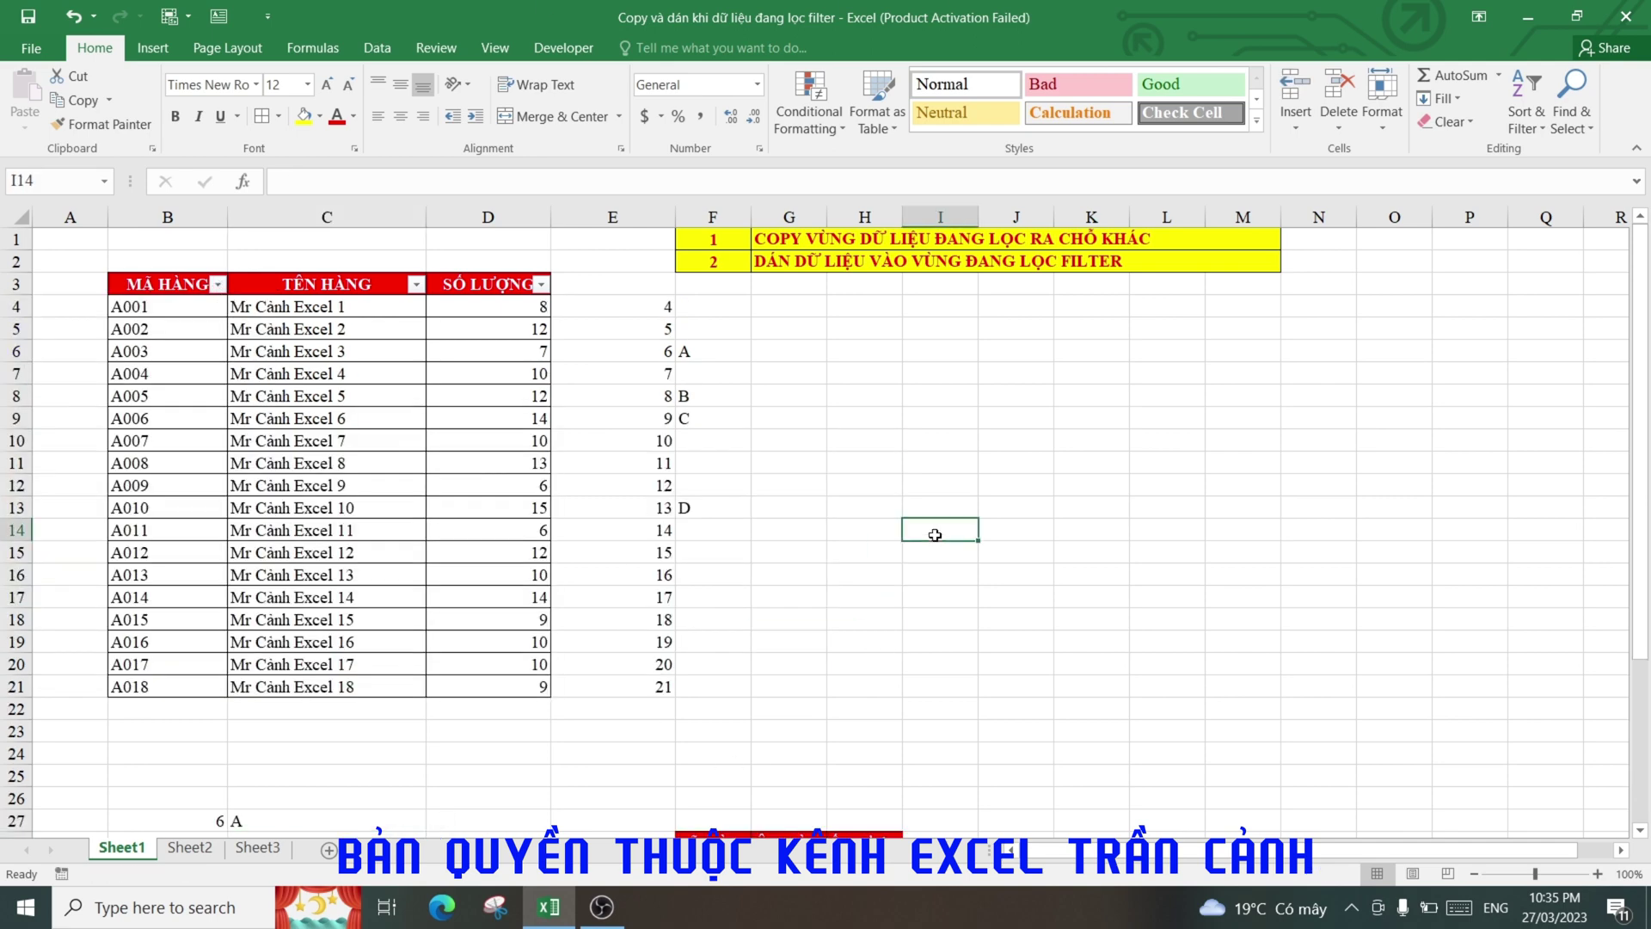
# Step: Fill the MÃ HÀNG cells B6, B8:B9 and B13 with yellow to mark the rows that have lookup results
pyautogui.click(714, 352)
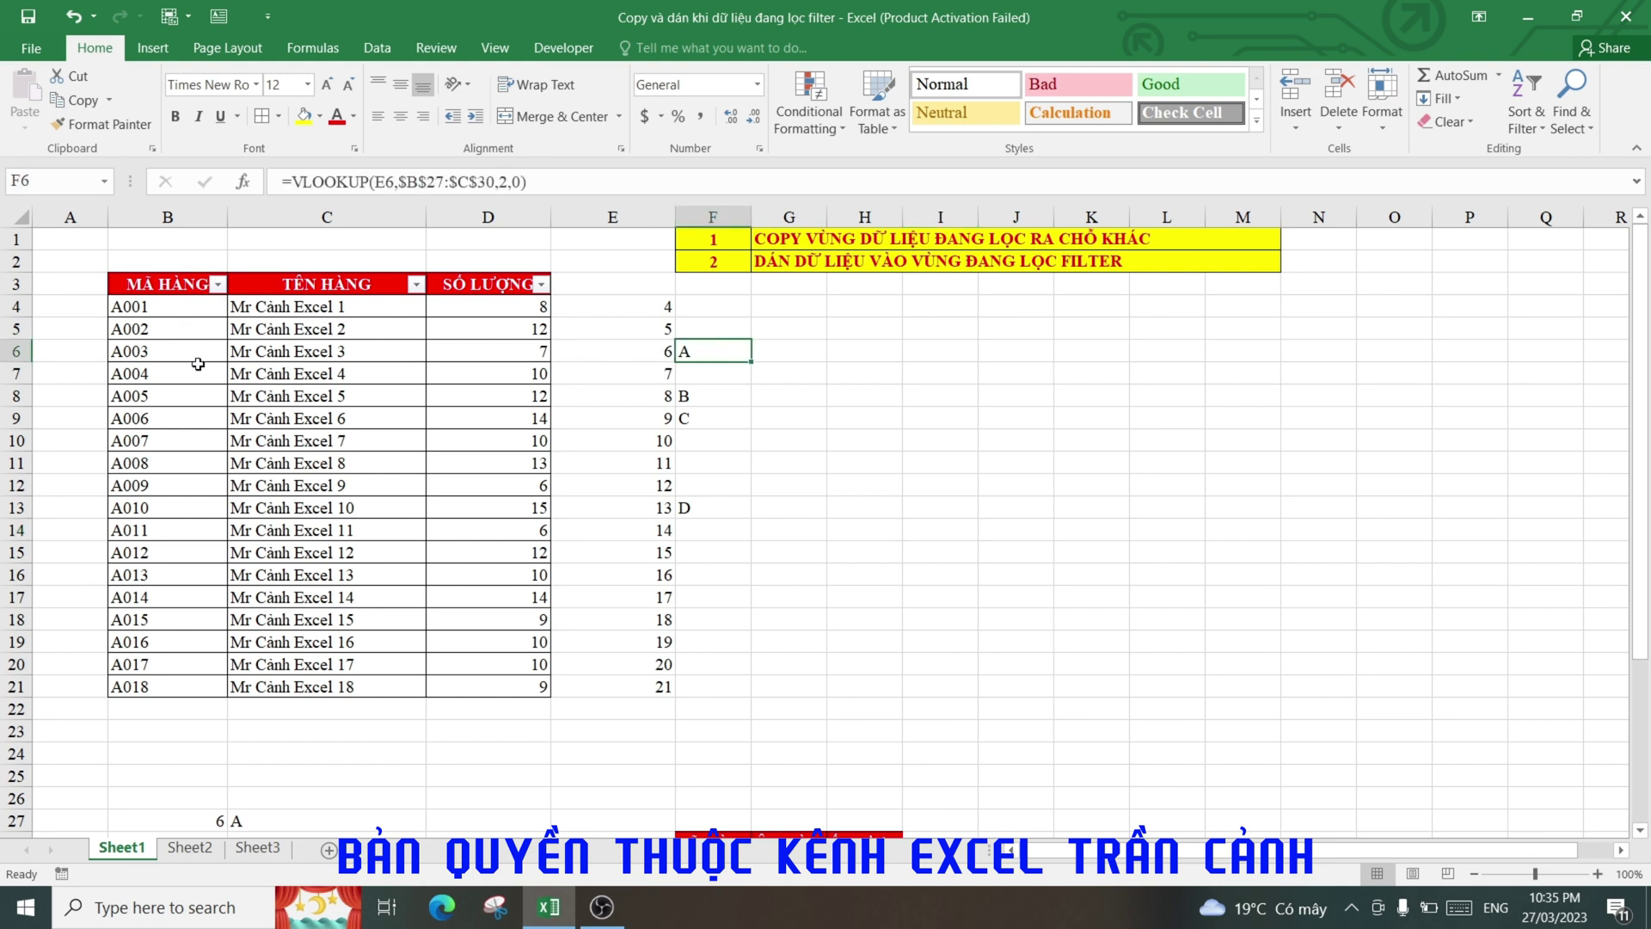
pyautogui.click(167, 348)
pyautogui.click(305, 115)
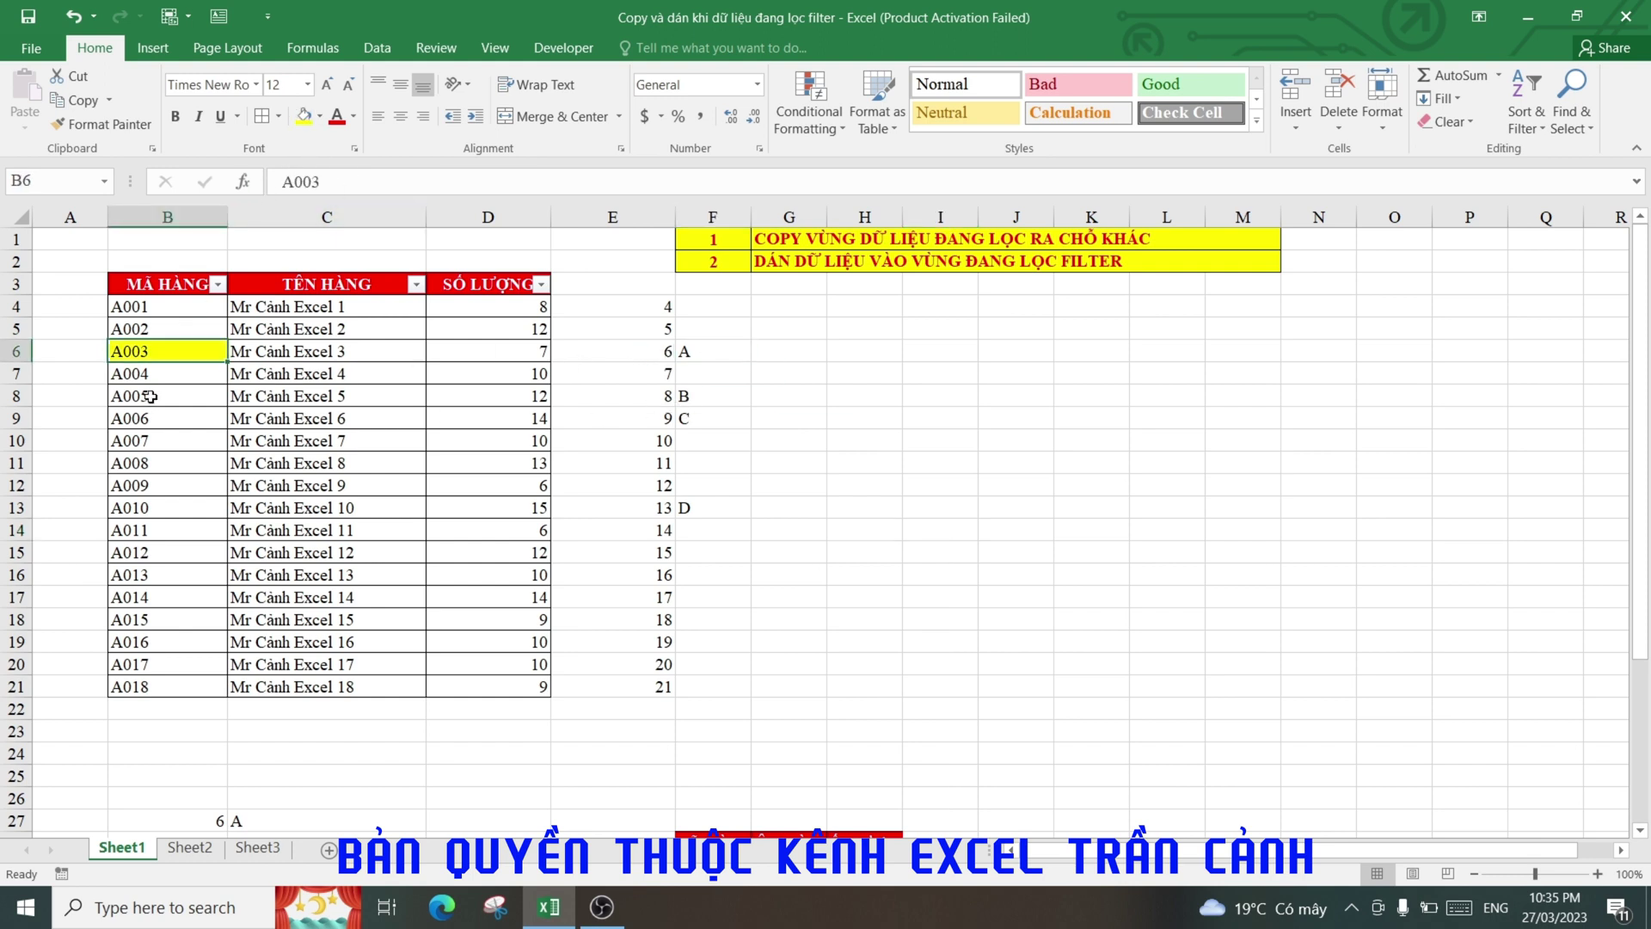
pyautogui.moveTo(150, 397); pyautogui.dragTo(153, 417)
pyautogui.click(305, 115)
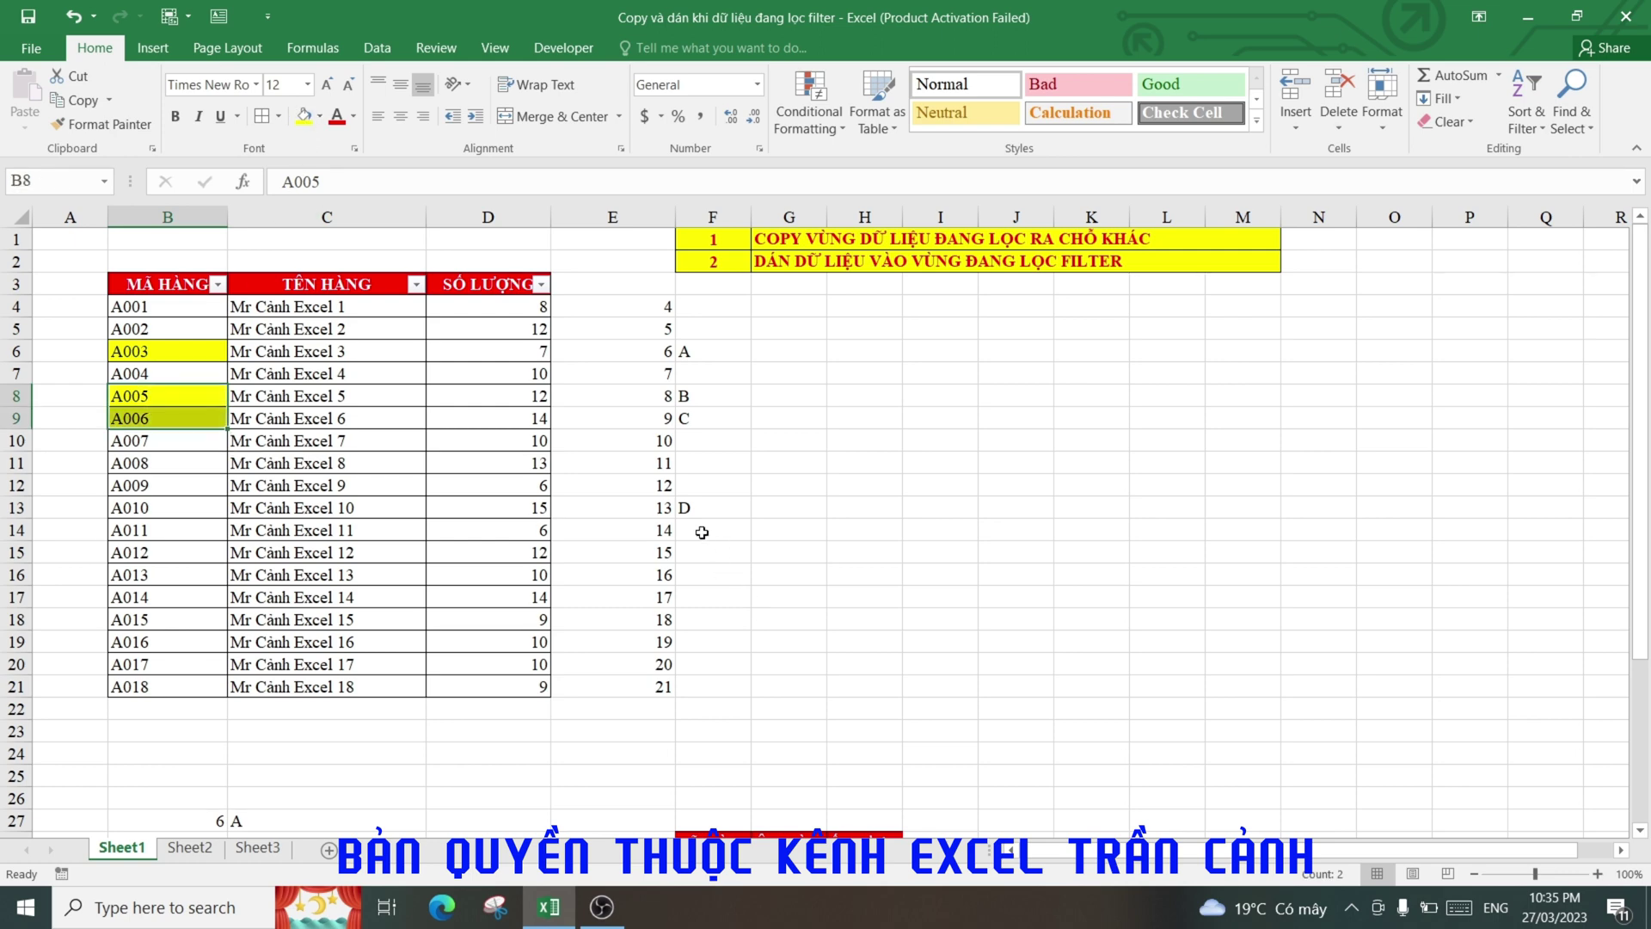
pyautogui.click(686, 512)
pyautogui.click(180, 516)
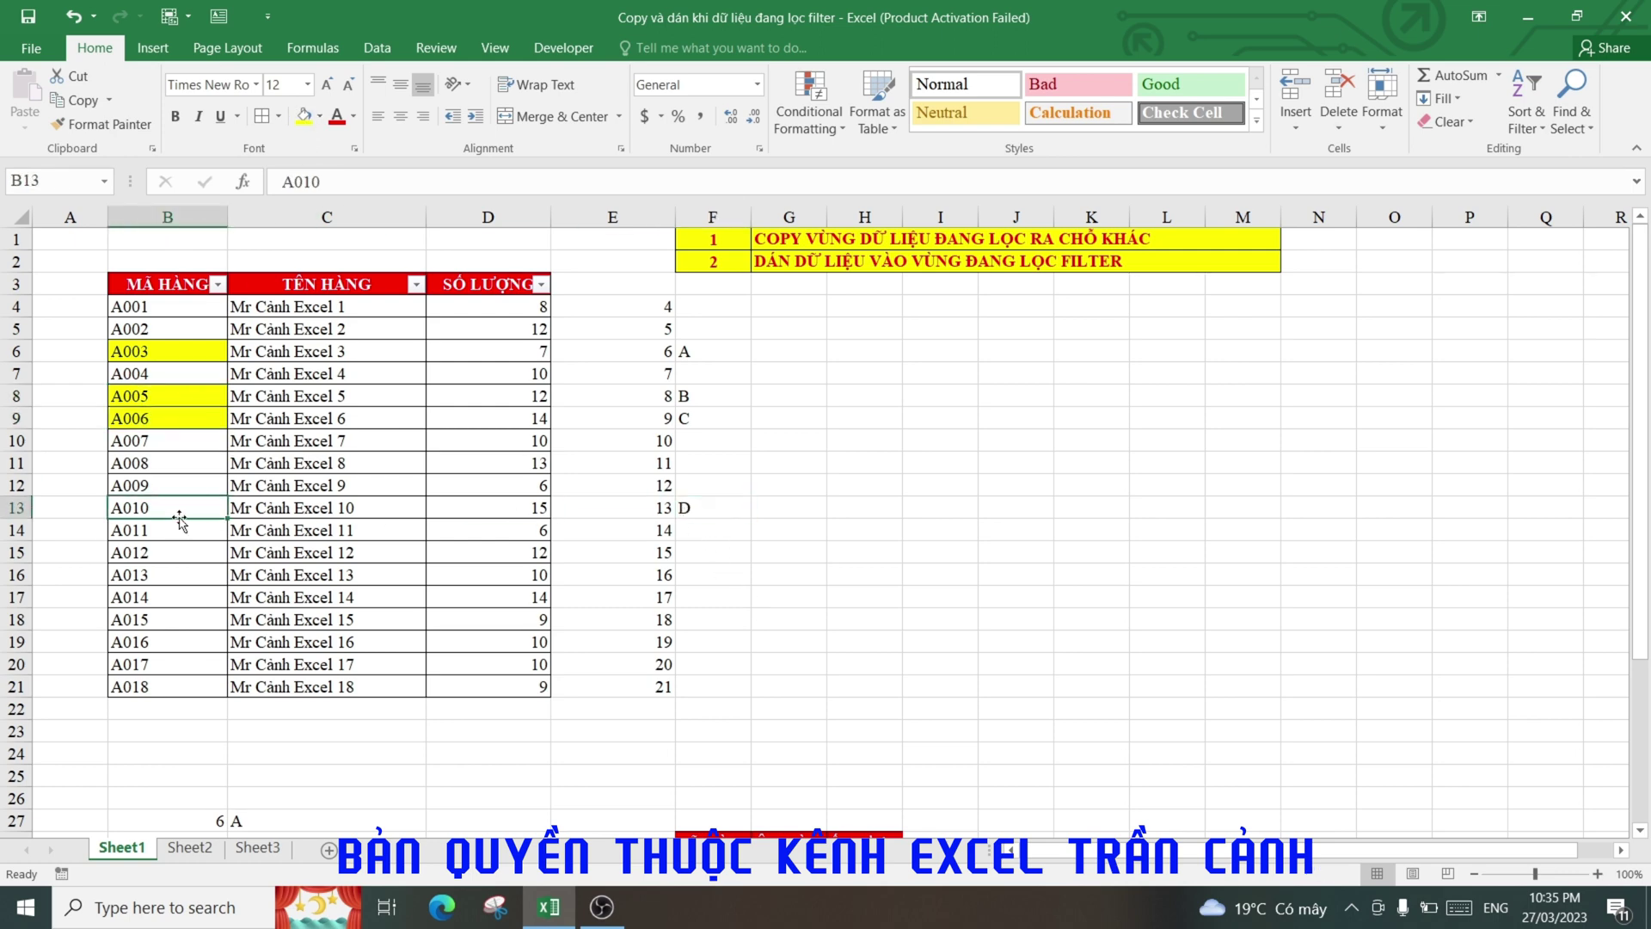
pyautogui.click(303, 115)
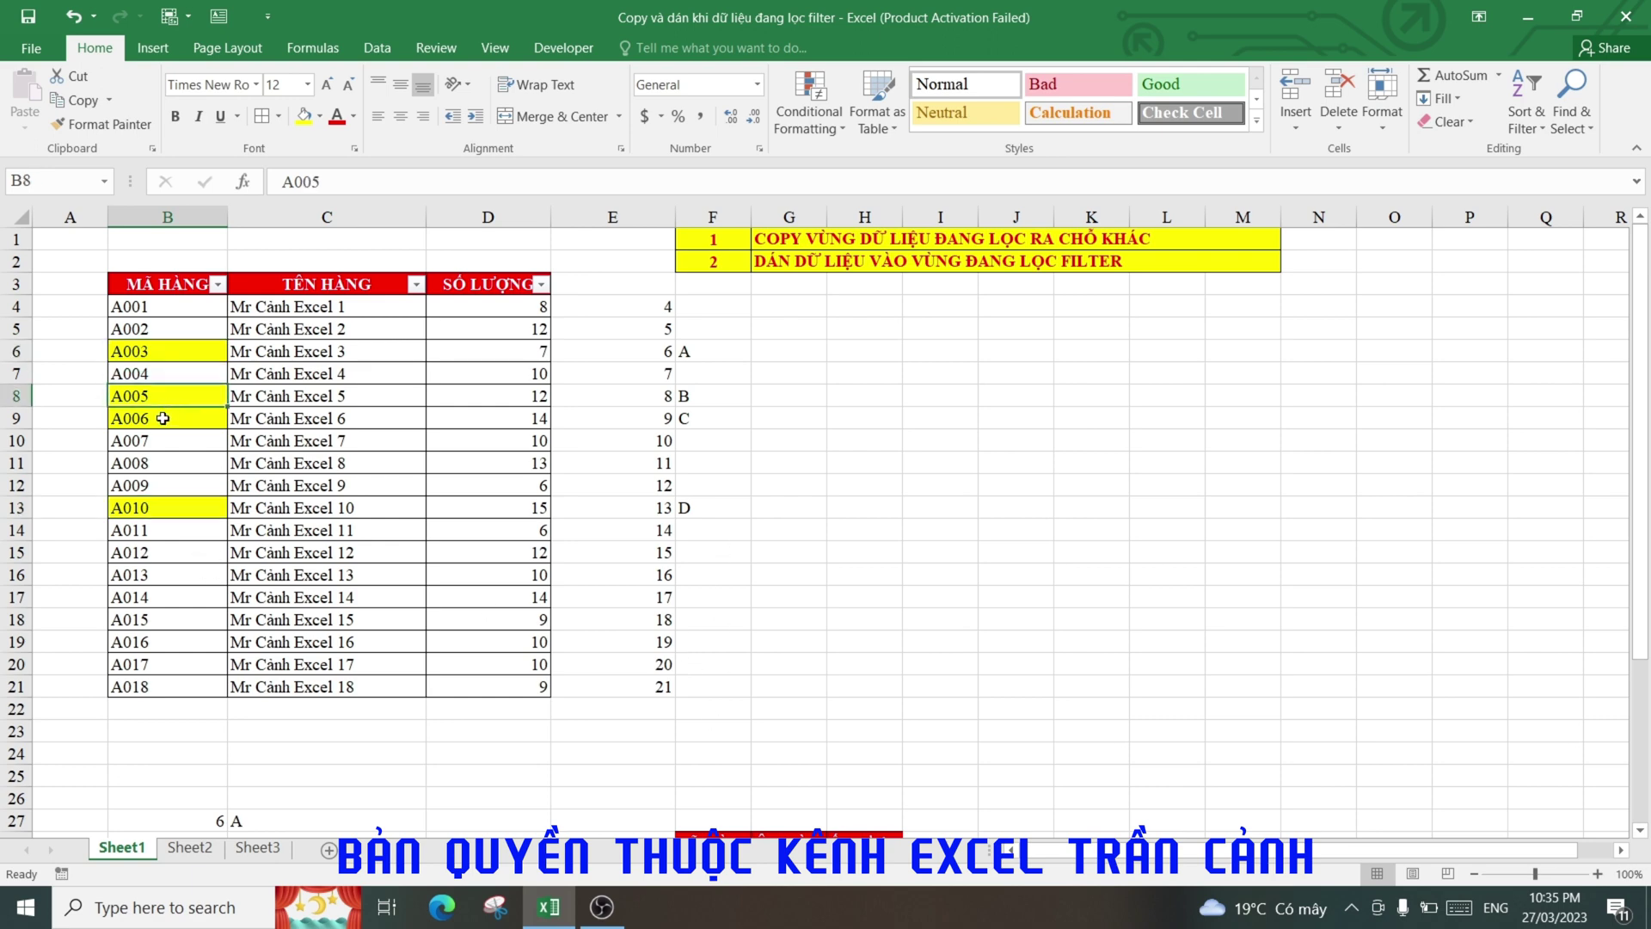
pyautogui.click(865, 547)
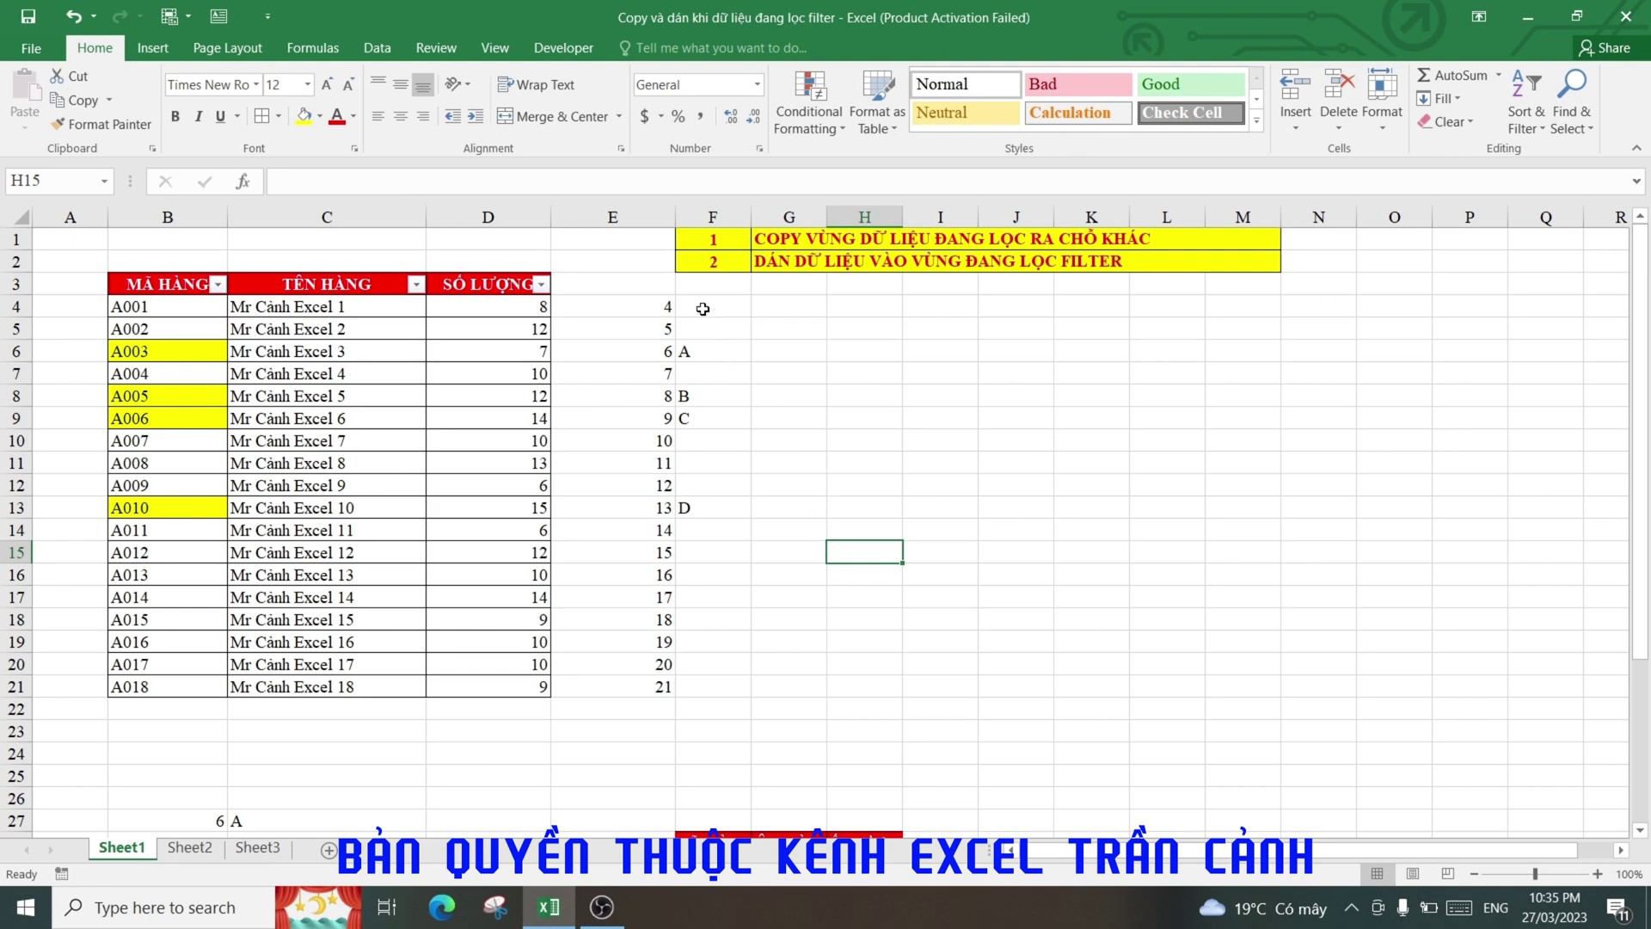
# Step: Copy F4:F21 and paste it over the MÃ HÀNG cells B4:B21 as values only, skipping blanks
pyautogui.moveTo(703, 308); pyautogui.dragTo(720, 682)
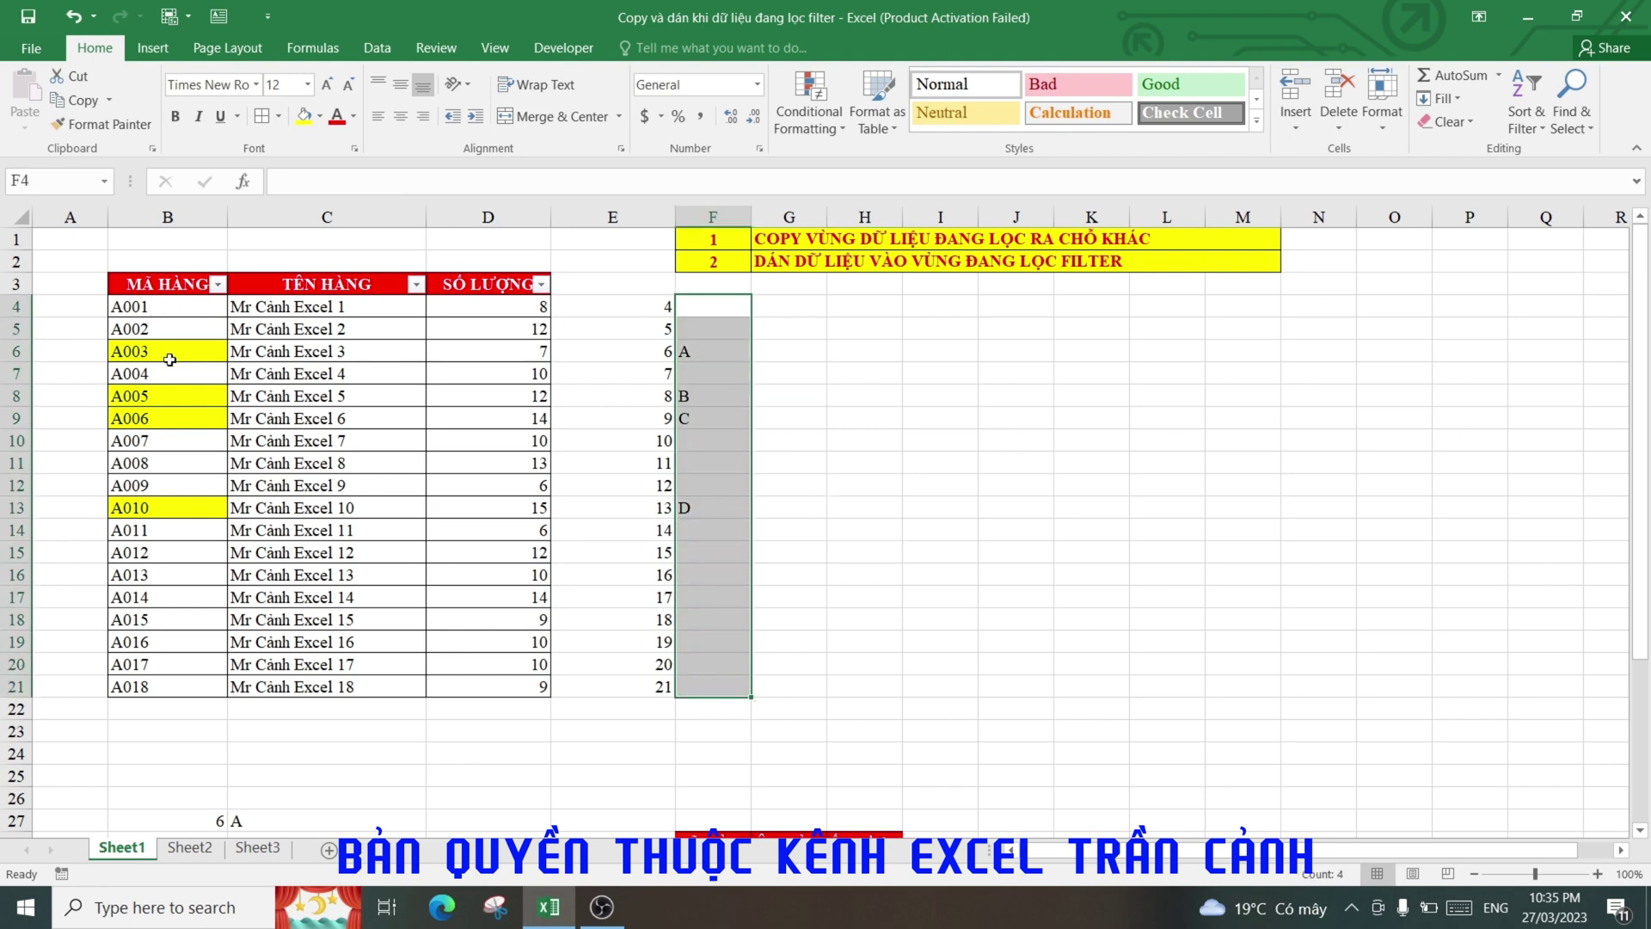
pyautogui.moveTo(728, 314); pyautogui.dragTo(718, 679)
pyautogui.rightClick(724, 355)
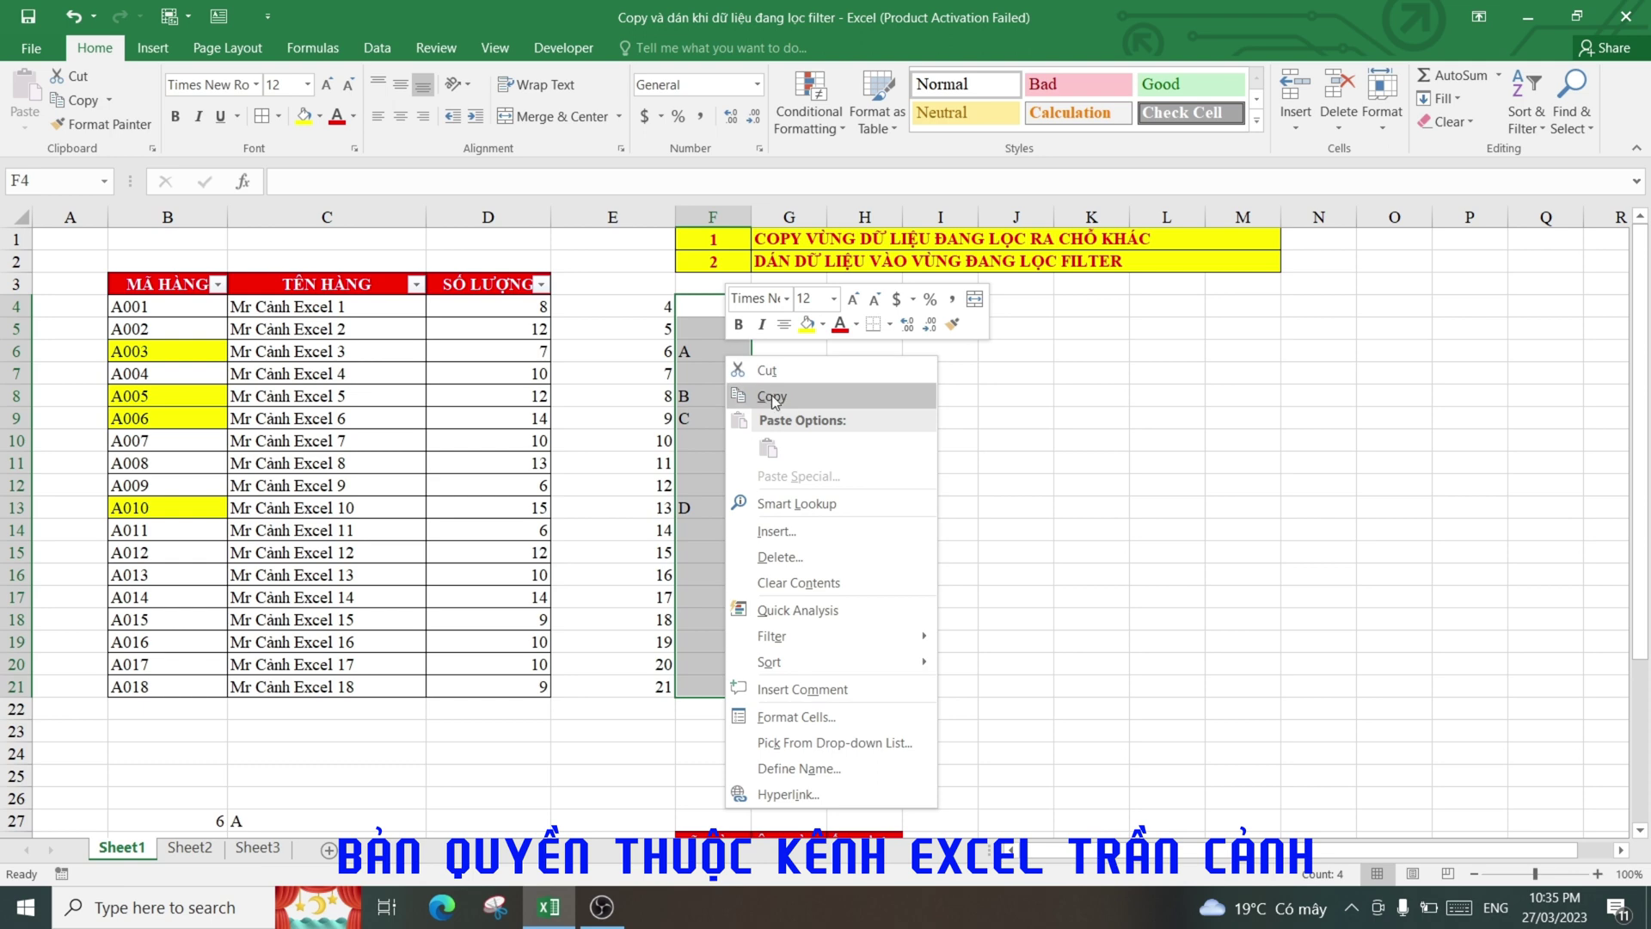
pyautogui.click(772, 394)
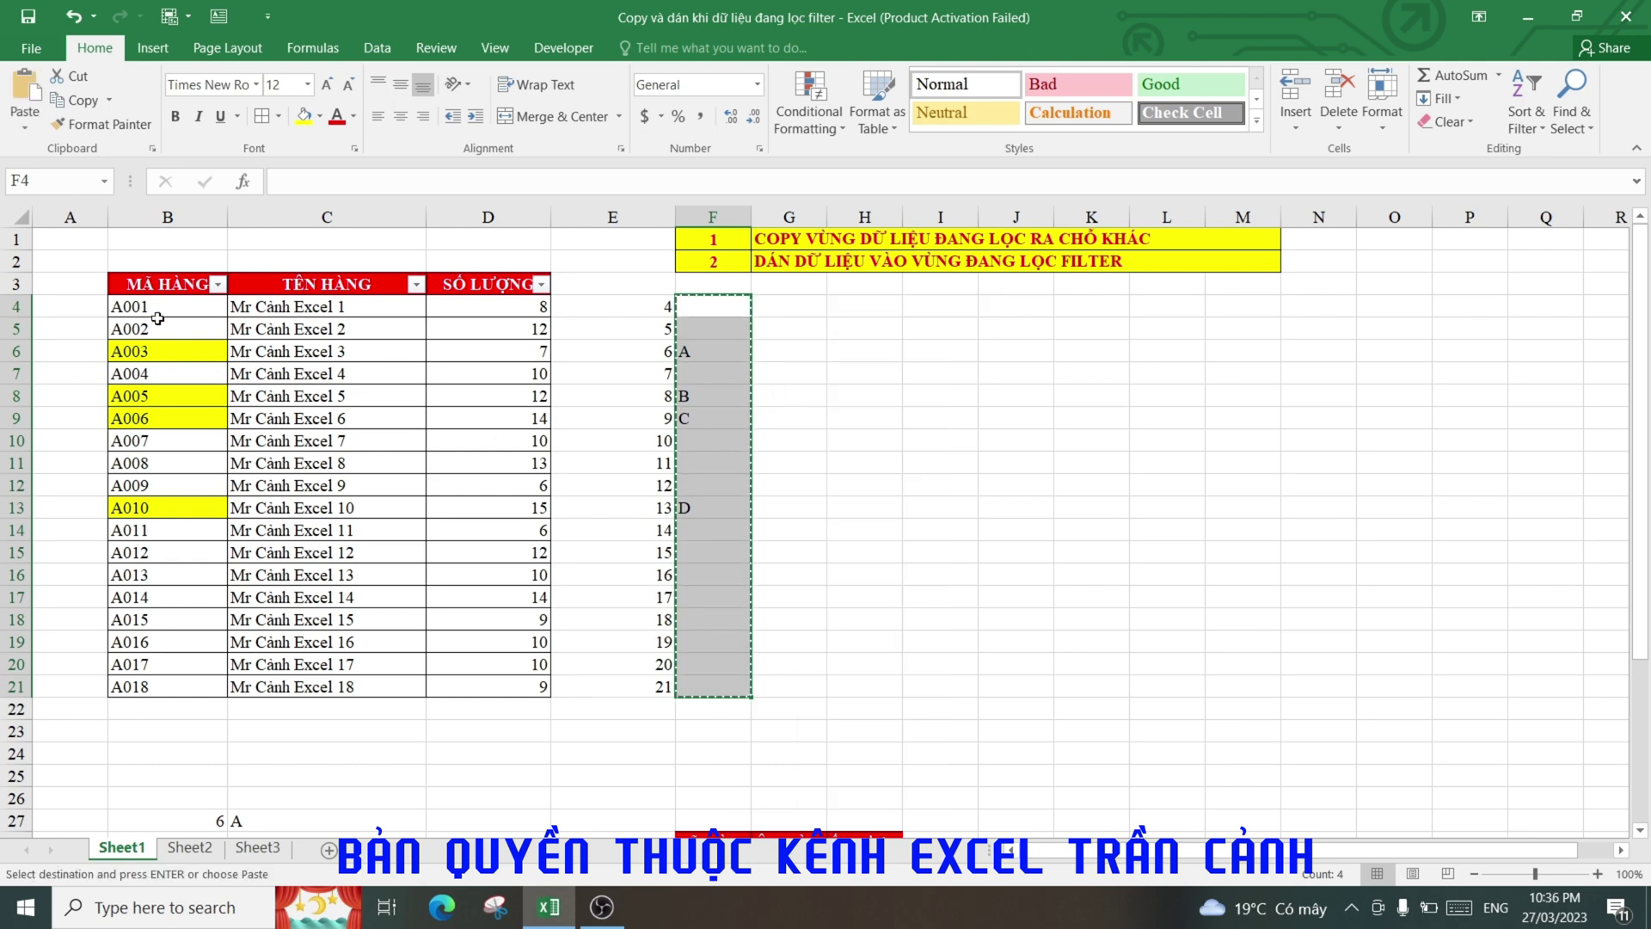
pyautogui.moveTo(167, 306); pyautogui.dragTo(185, 688)
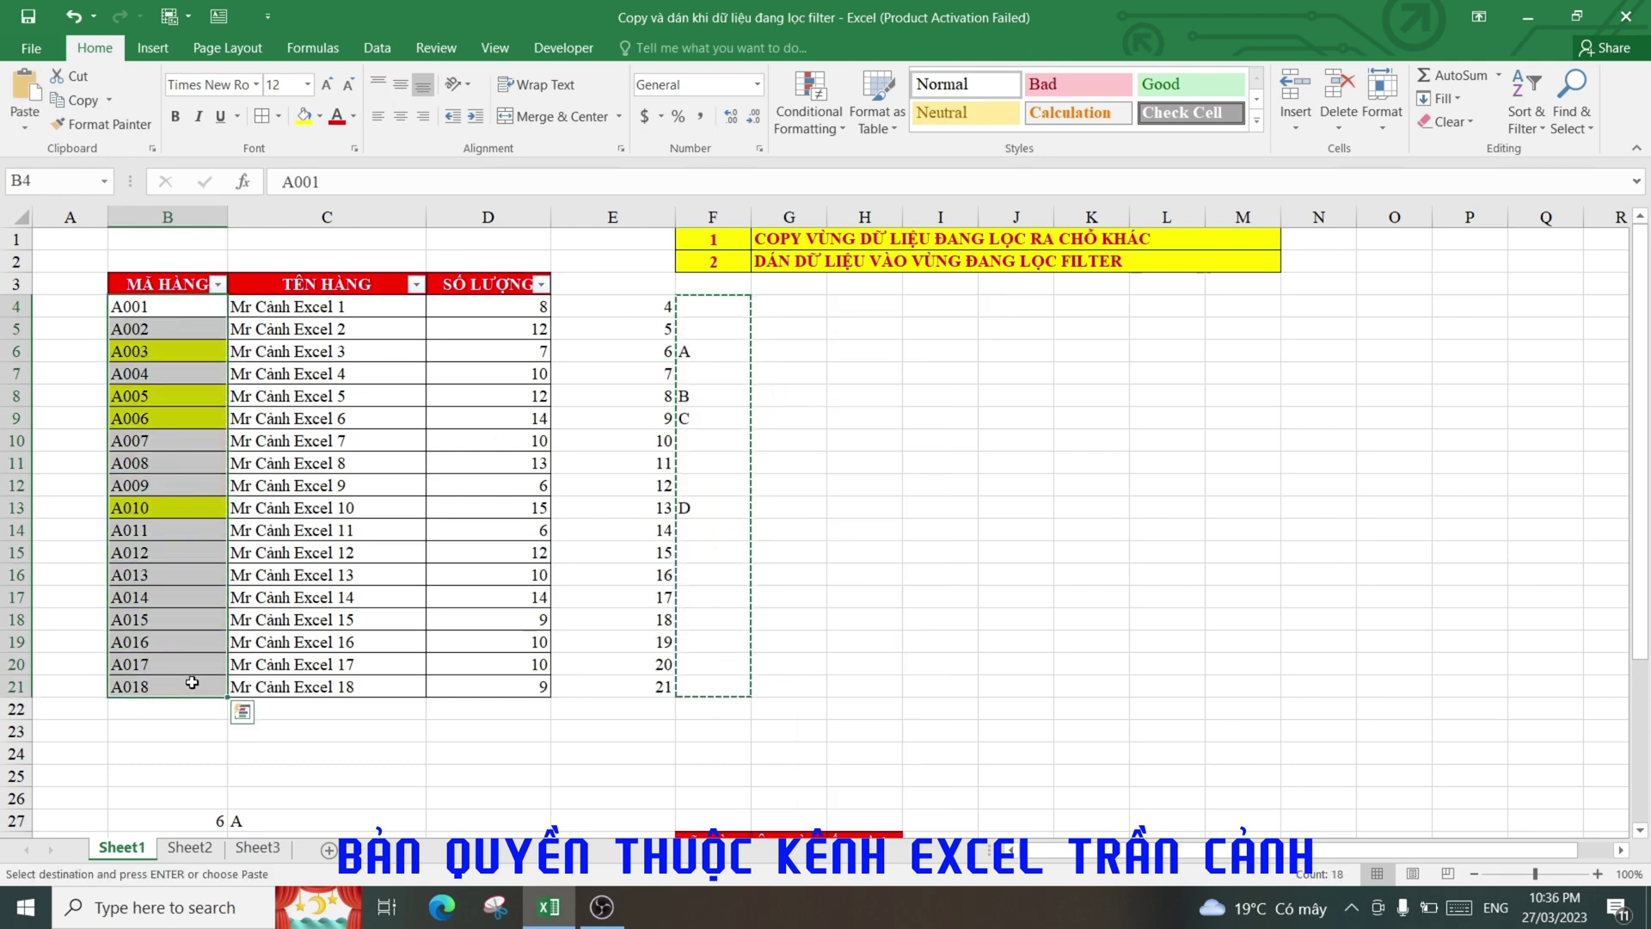
pyautogui.rightClick(185, 312)
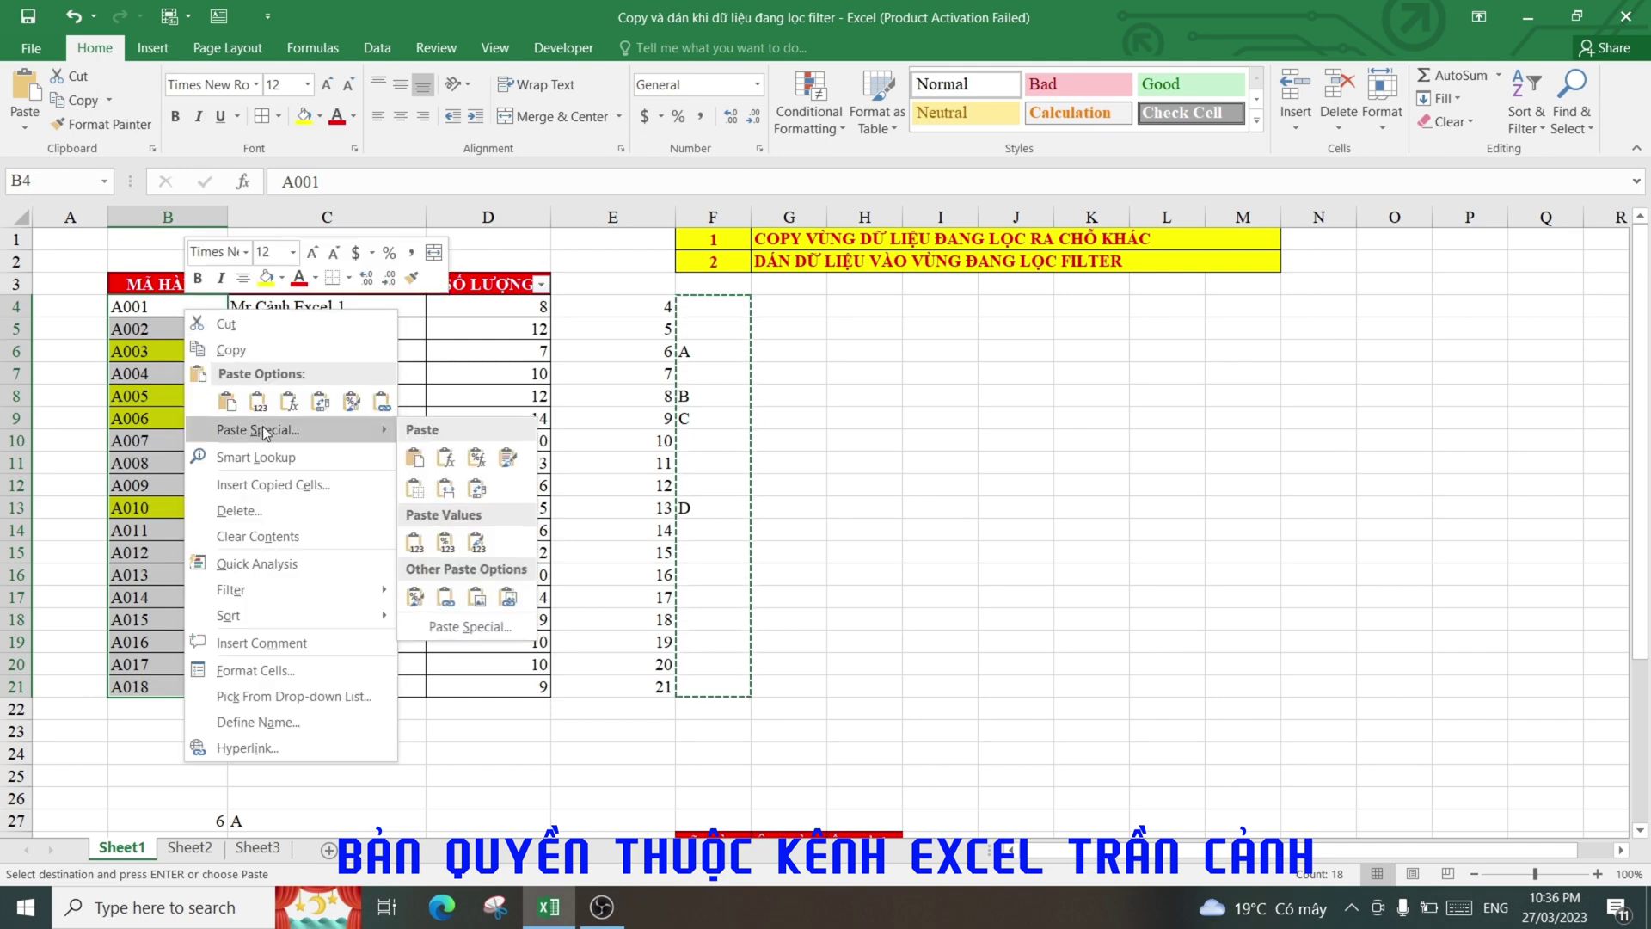
pyautogui.click(262, 429)
pyautogui.moveTo(296, 252); pyautogui.dragTo(1045, 338)
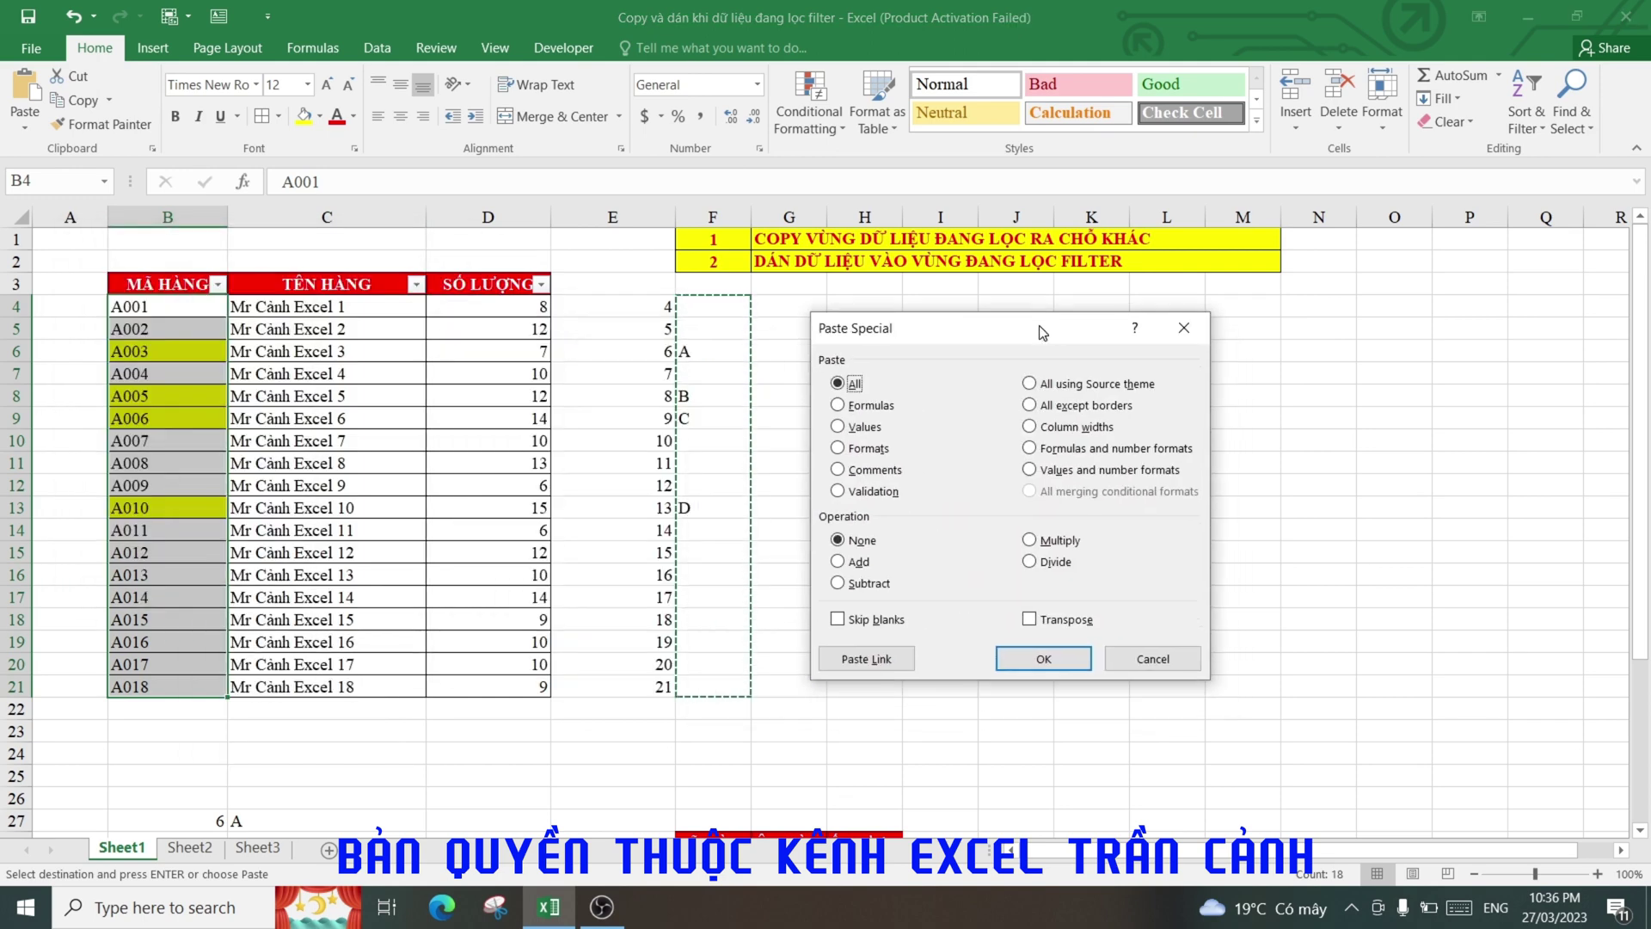
pyautogui.click(864, 428)
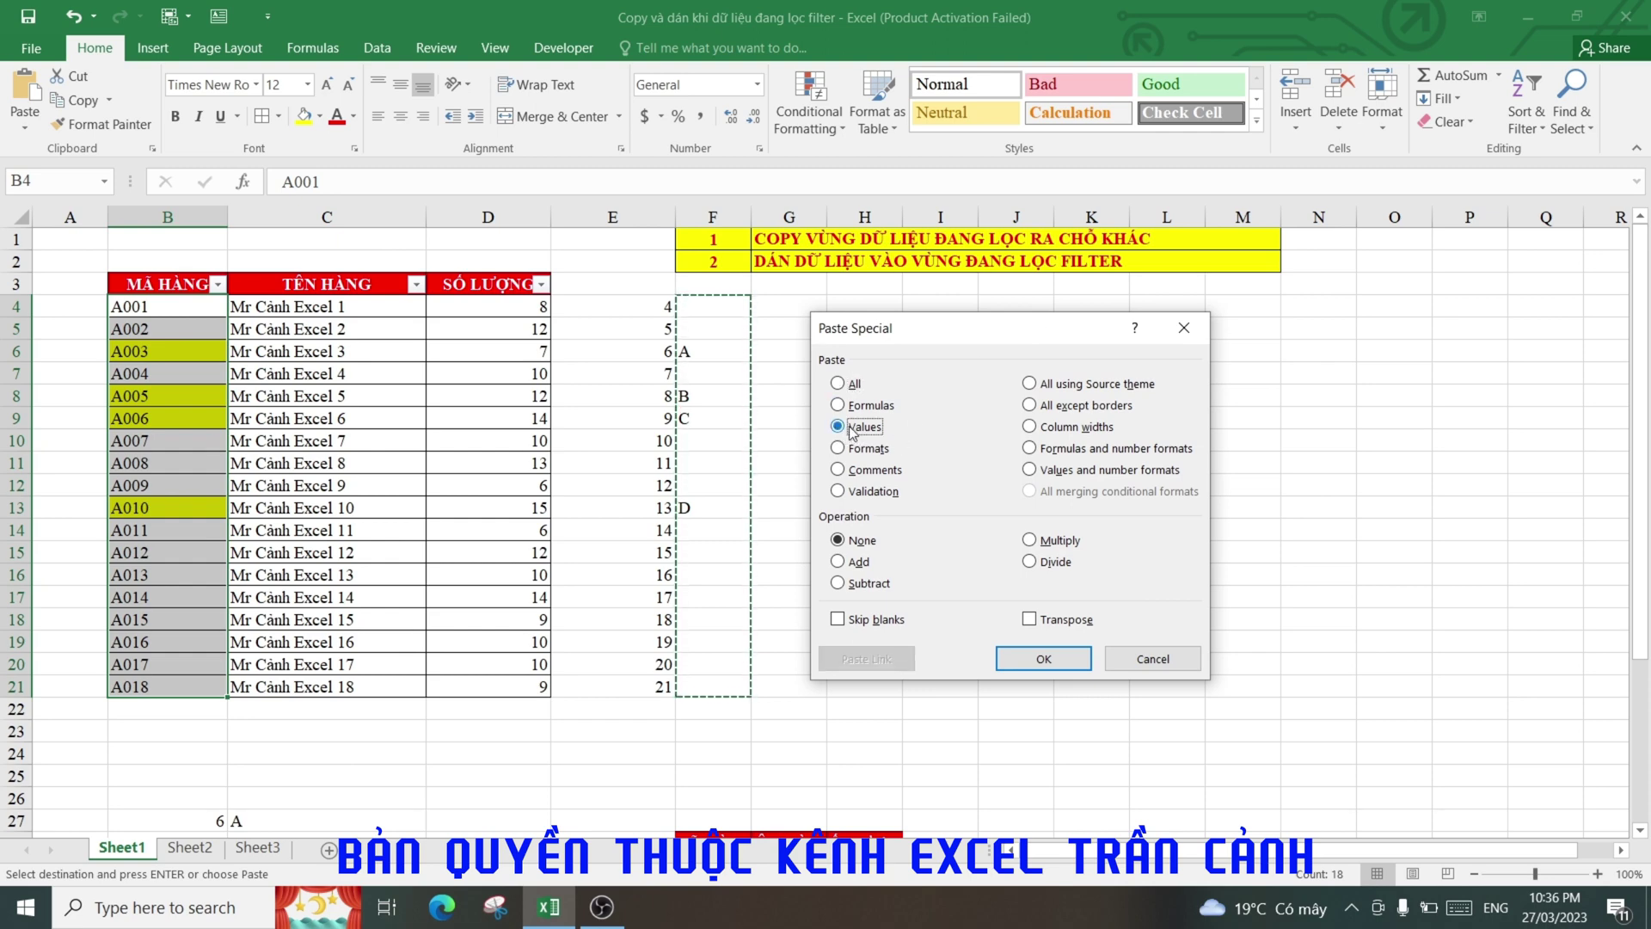
pyautogui.click(840, 618)
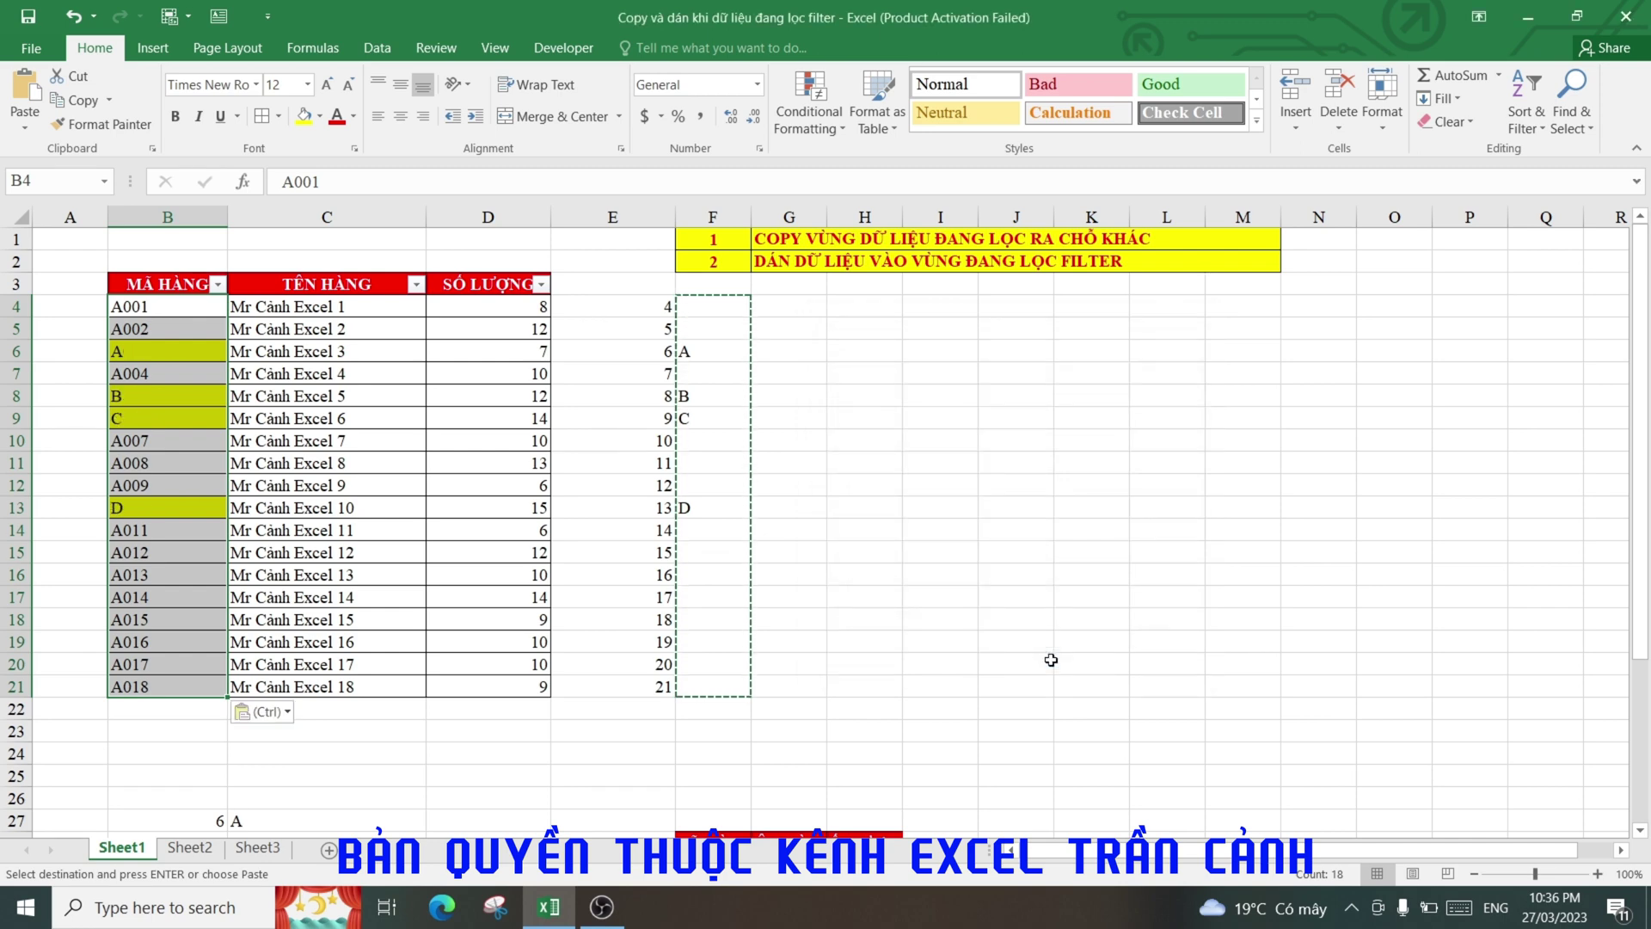
pyautogui.click(943, 442)
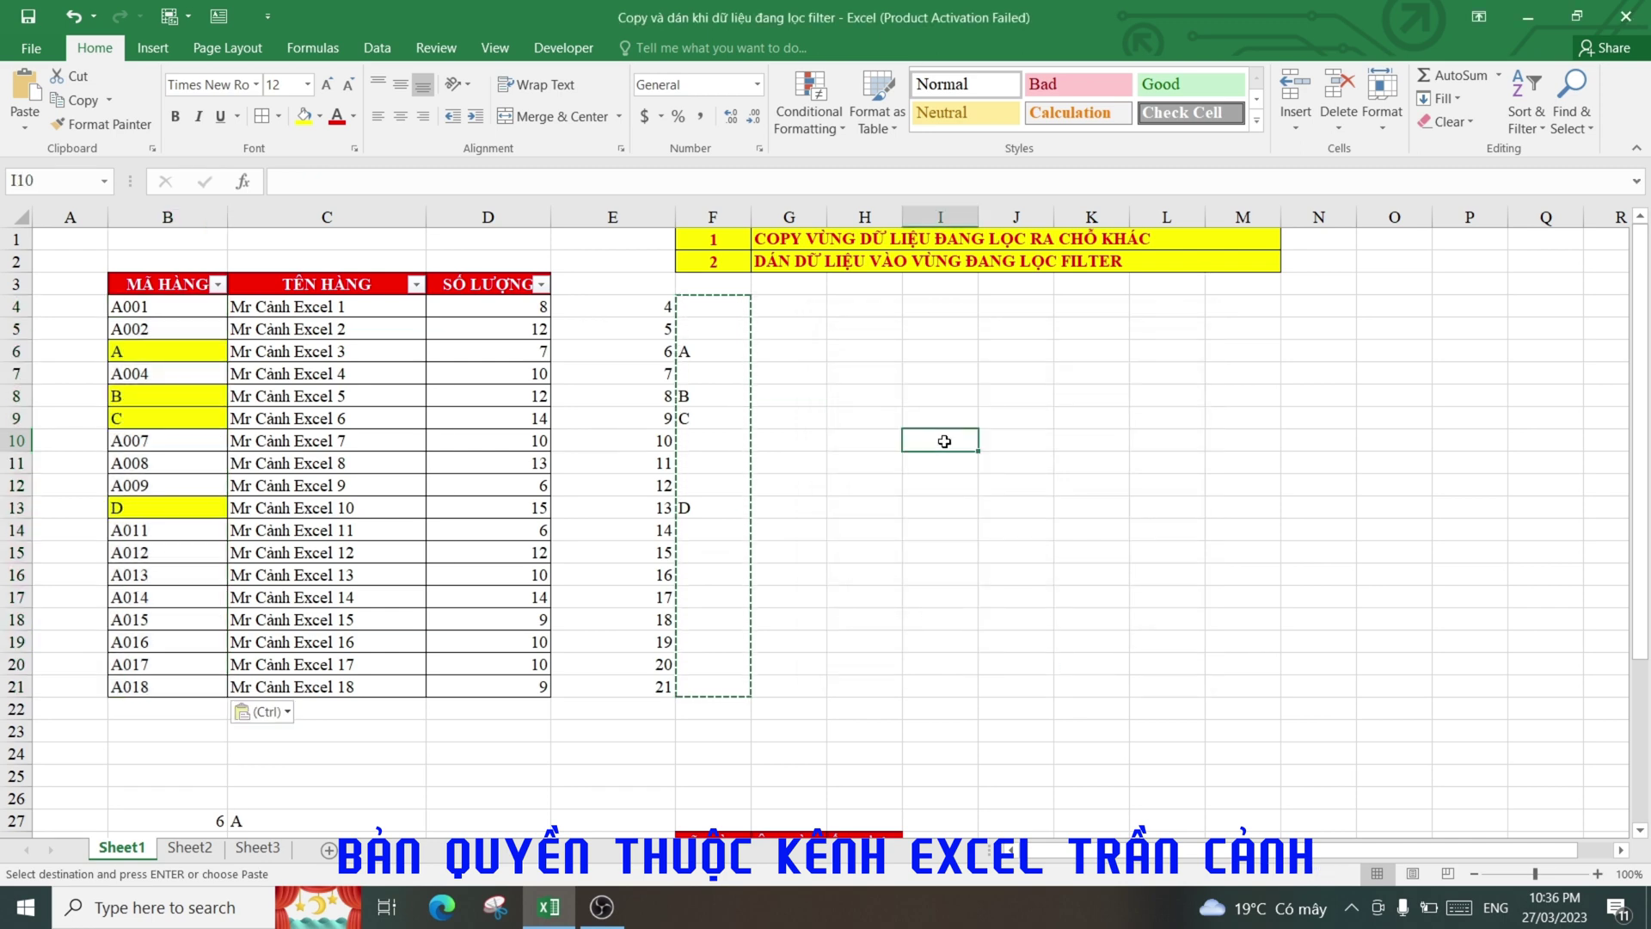
# Step: Compare the lookup results in F6, F8, F9 and F13 with the yellow MÃ HÀNG cells in the same rows
pyautogui.click(713, 355)
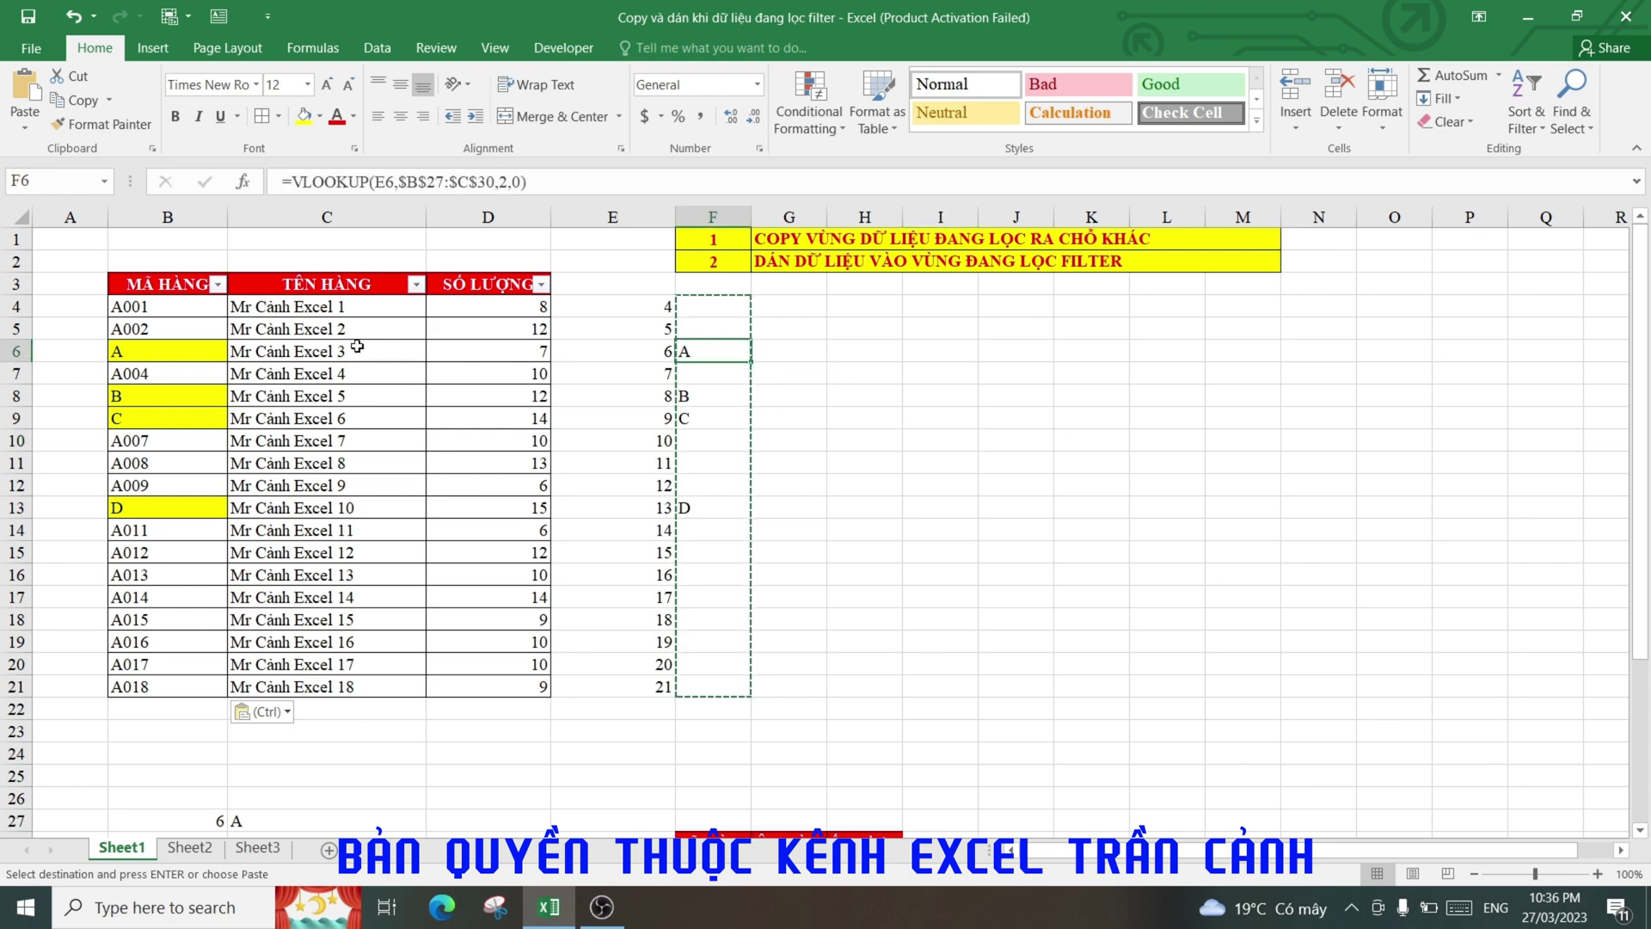
pyautogui.click(163, 347)
pyautogui.click(701, 400)
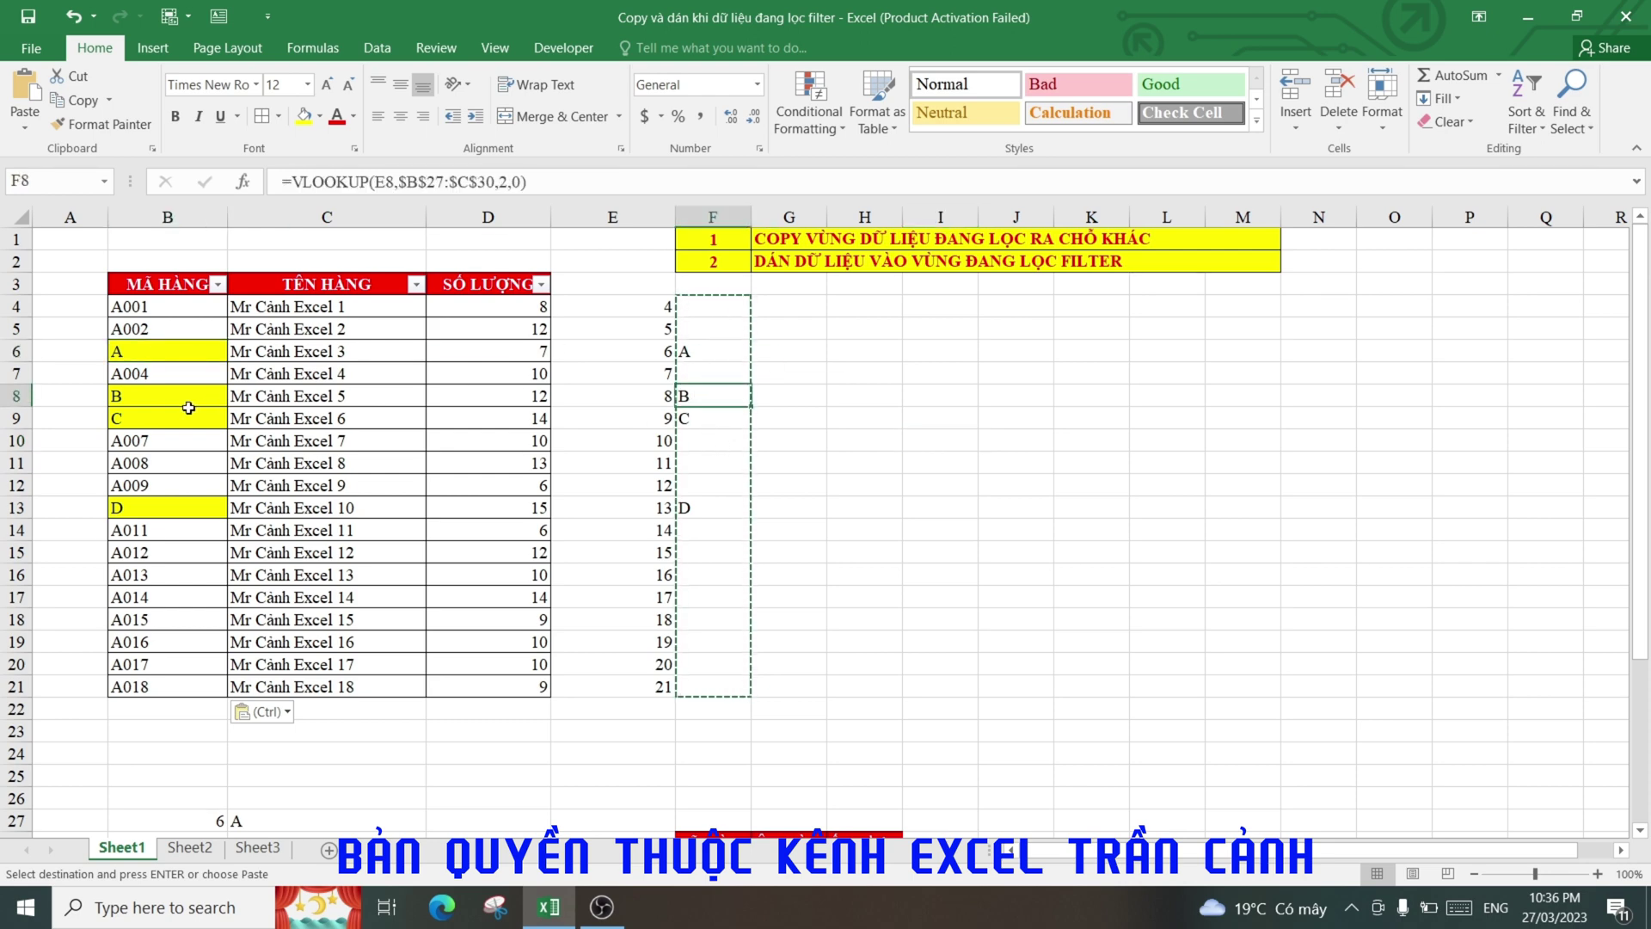
pyautogui.click(181, 404)
pyautogui.moveTo(691, 416); pyautogui.dragTo(693, 401)
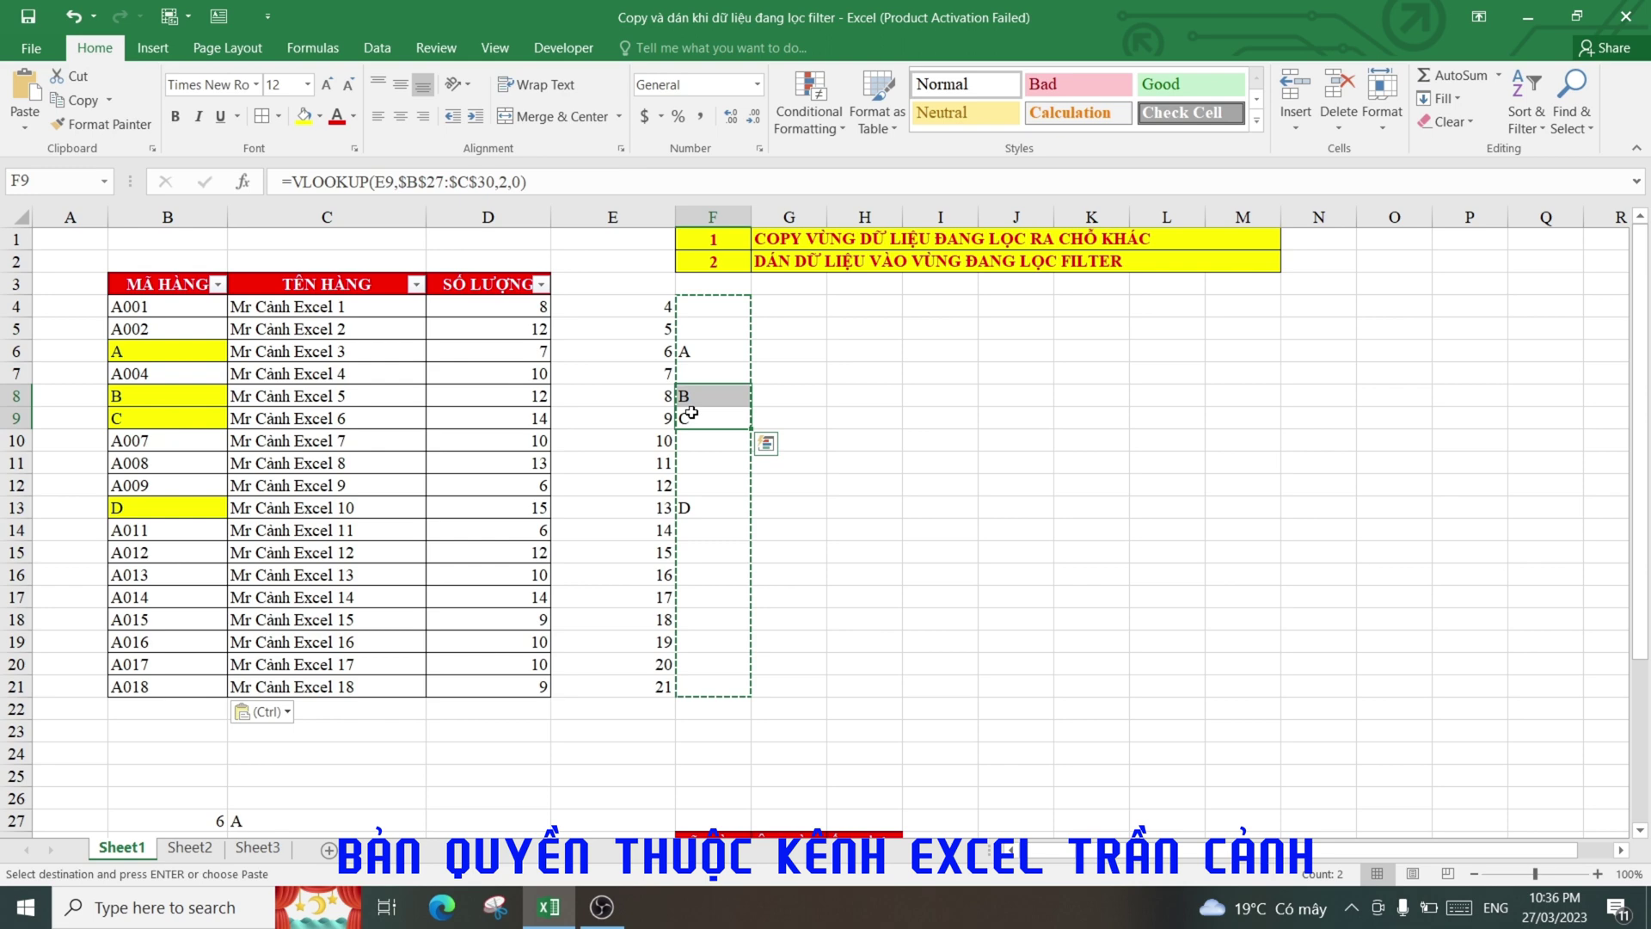
pyautogui.click(175, 420)
pyautogui.click(703, 507)
pyautogui.click(194, 504)
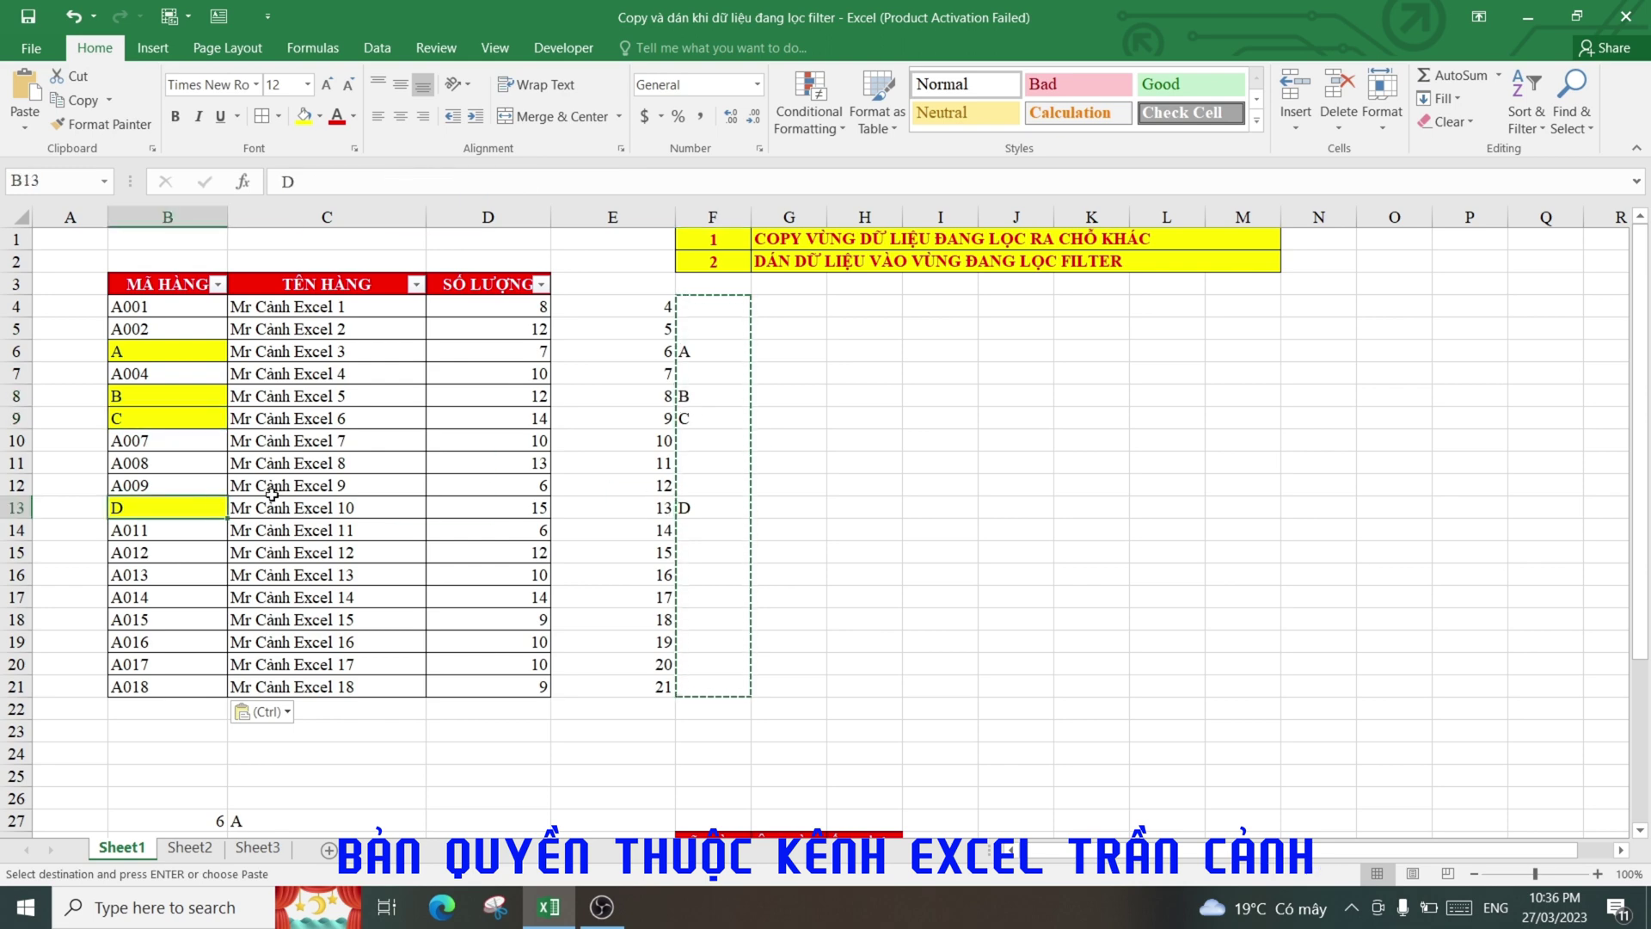
pyautogui.click(946, 464)
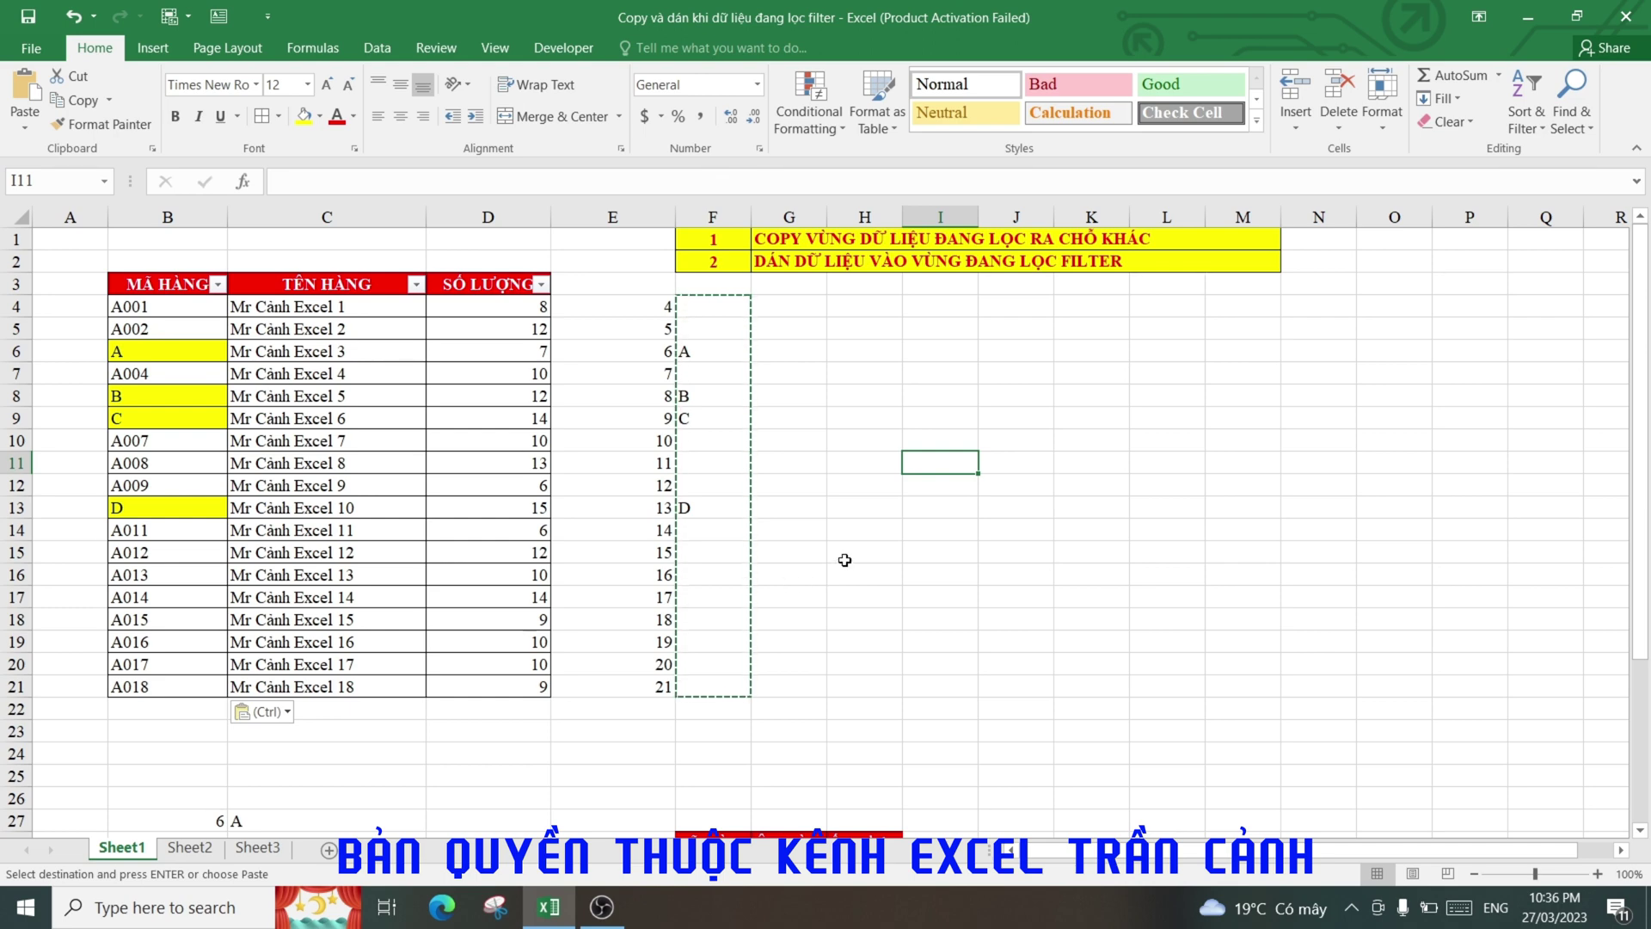
pyautogui.click(882, 438)
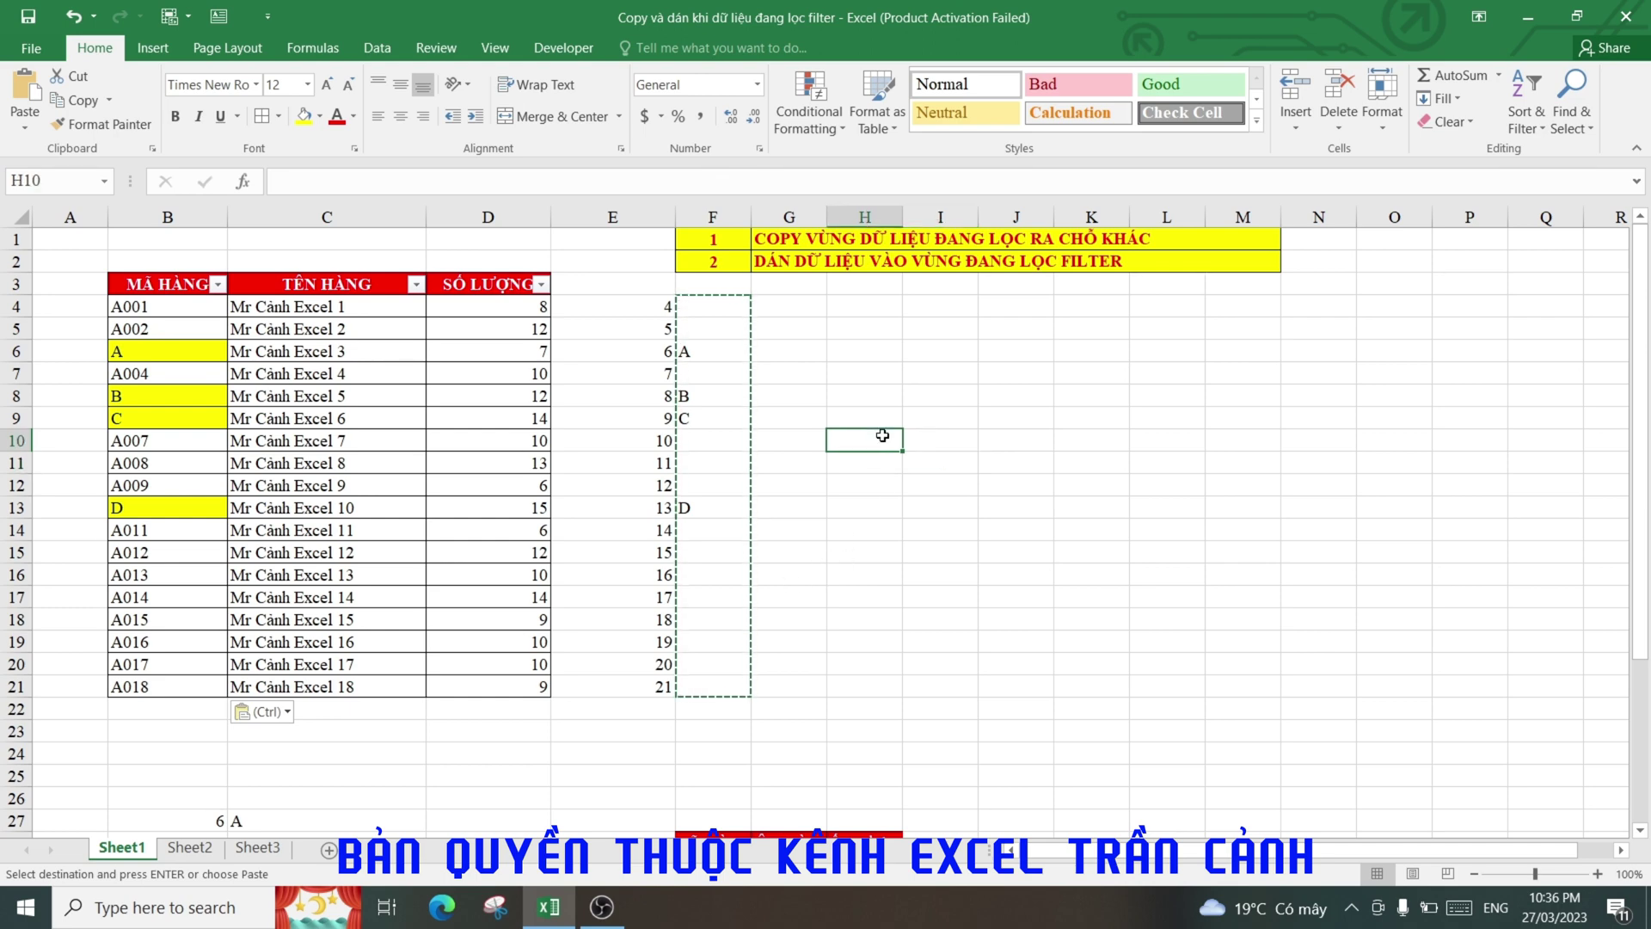
pyautogui.click(944, 439)
pyautogui.click(967, 397)
pyautogui.click(888, 417)
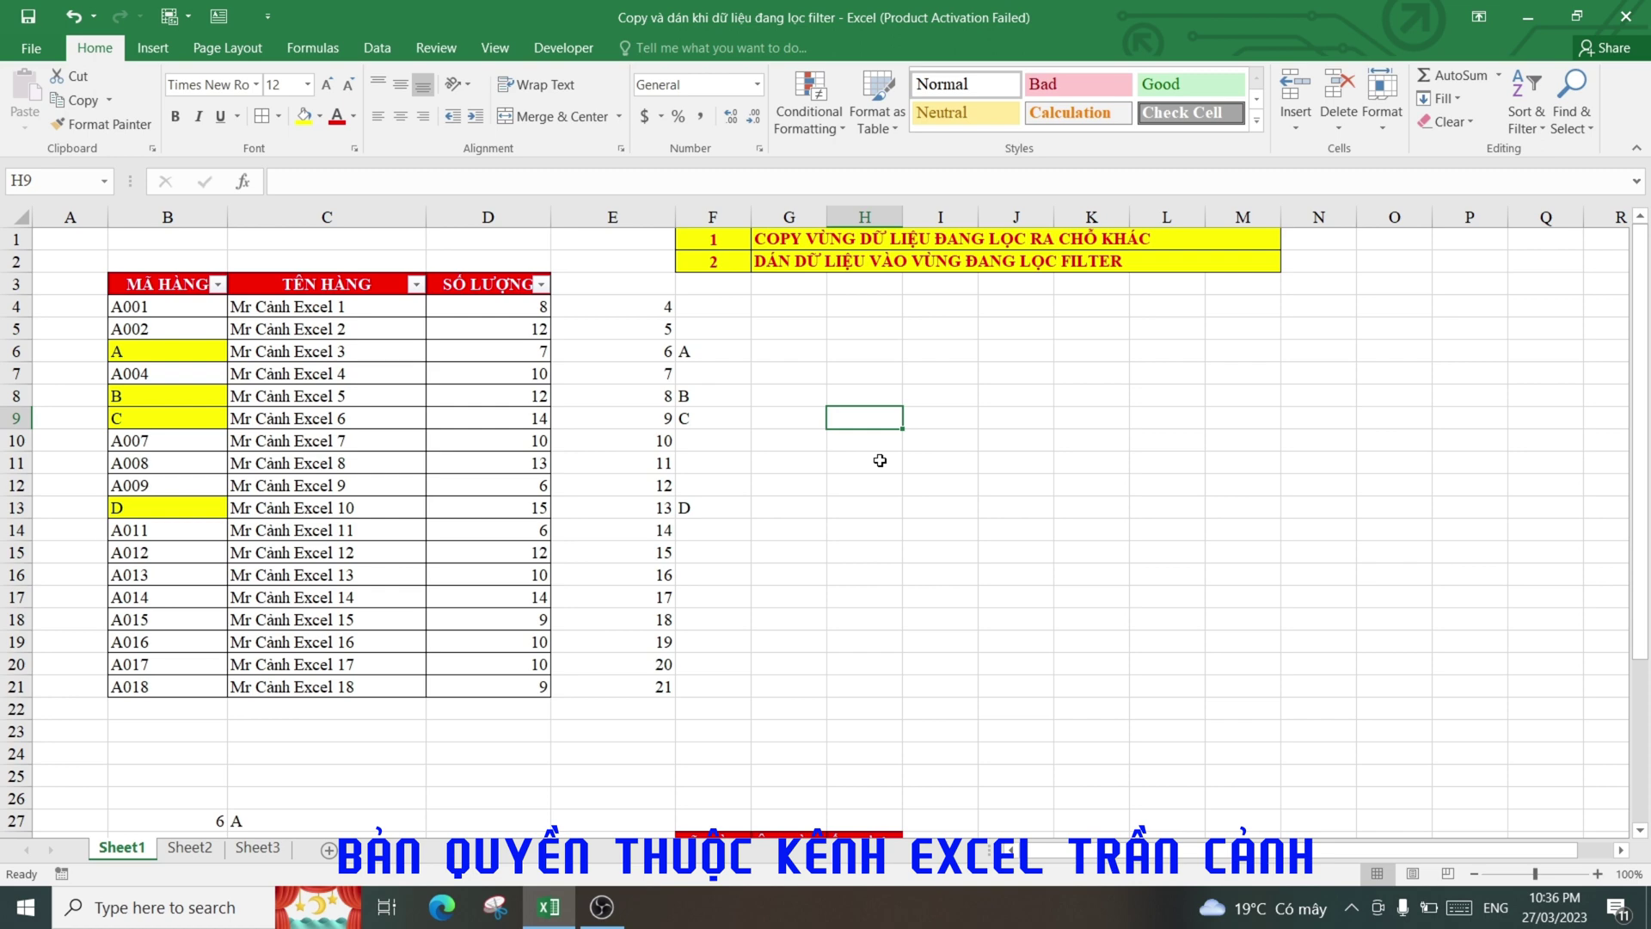
pyautogui.scroll(-2, 880, 460)
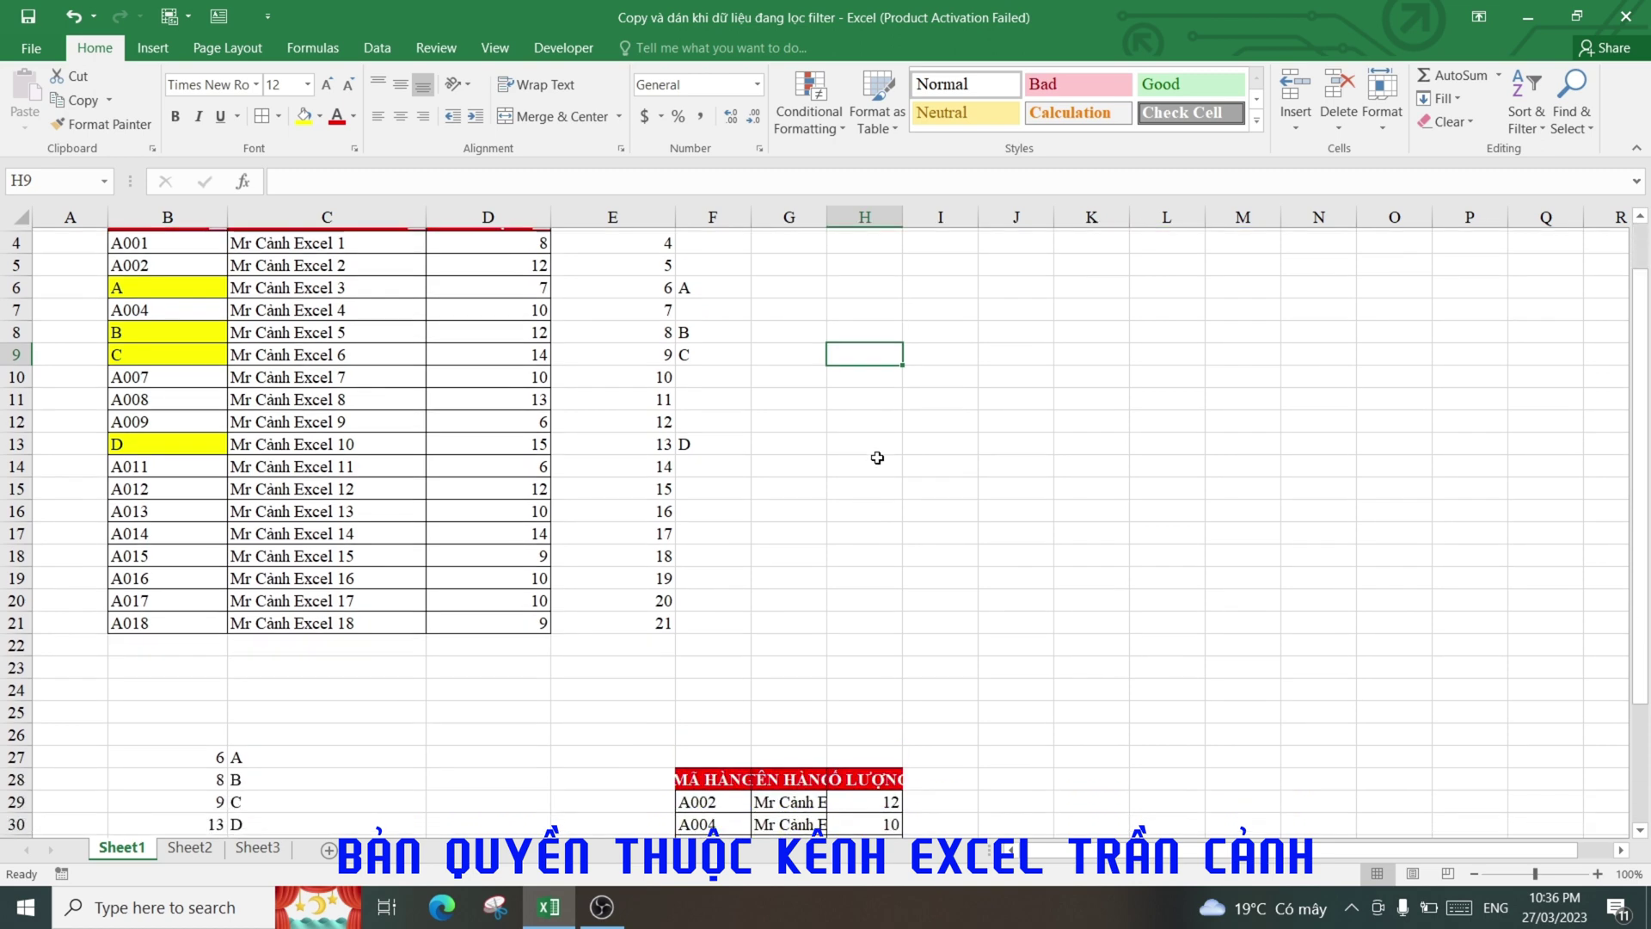
pyautogui.scroll(2, 883, 463)
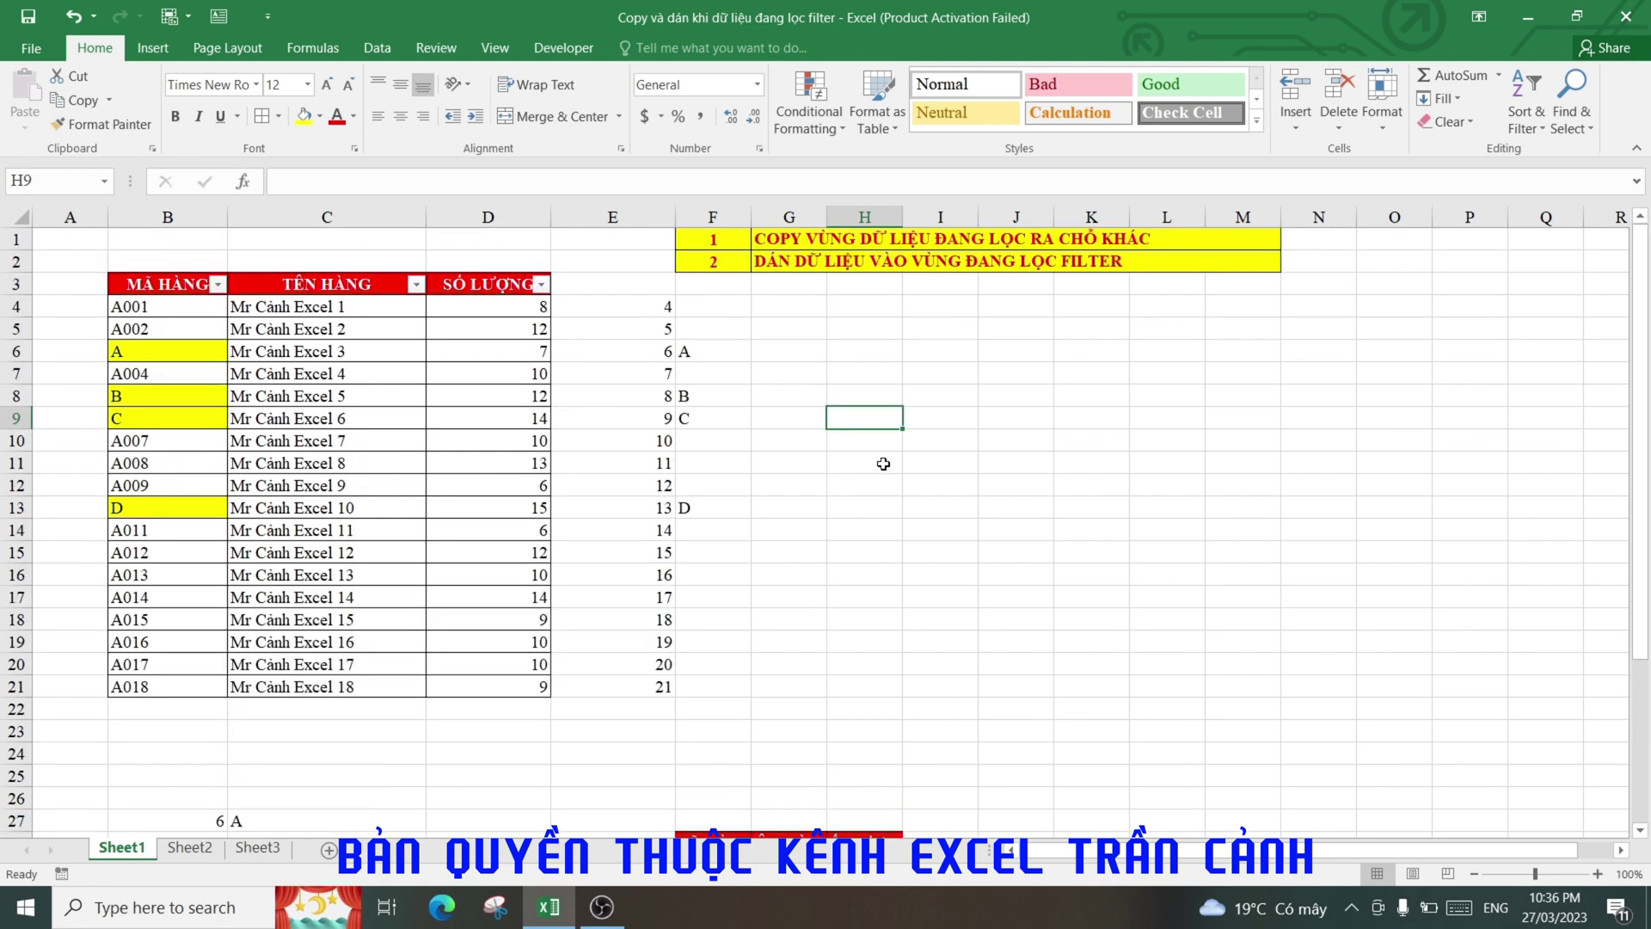